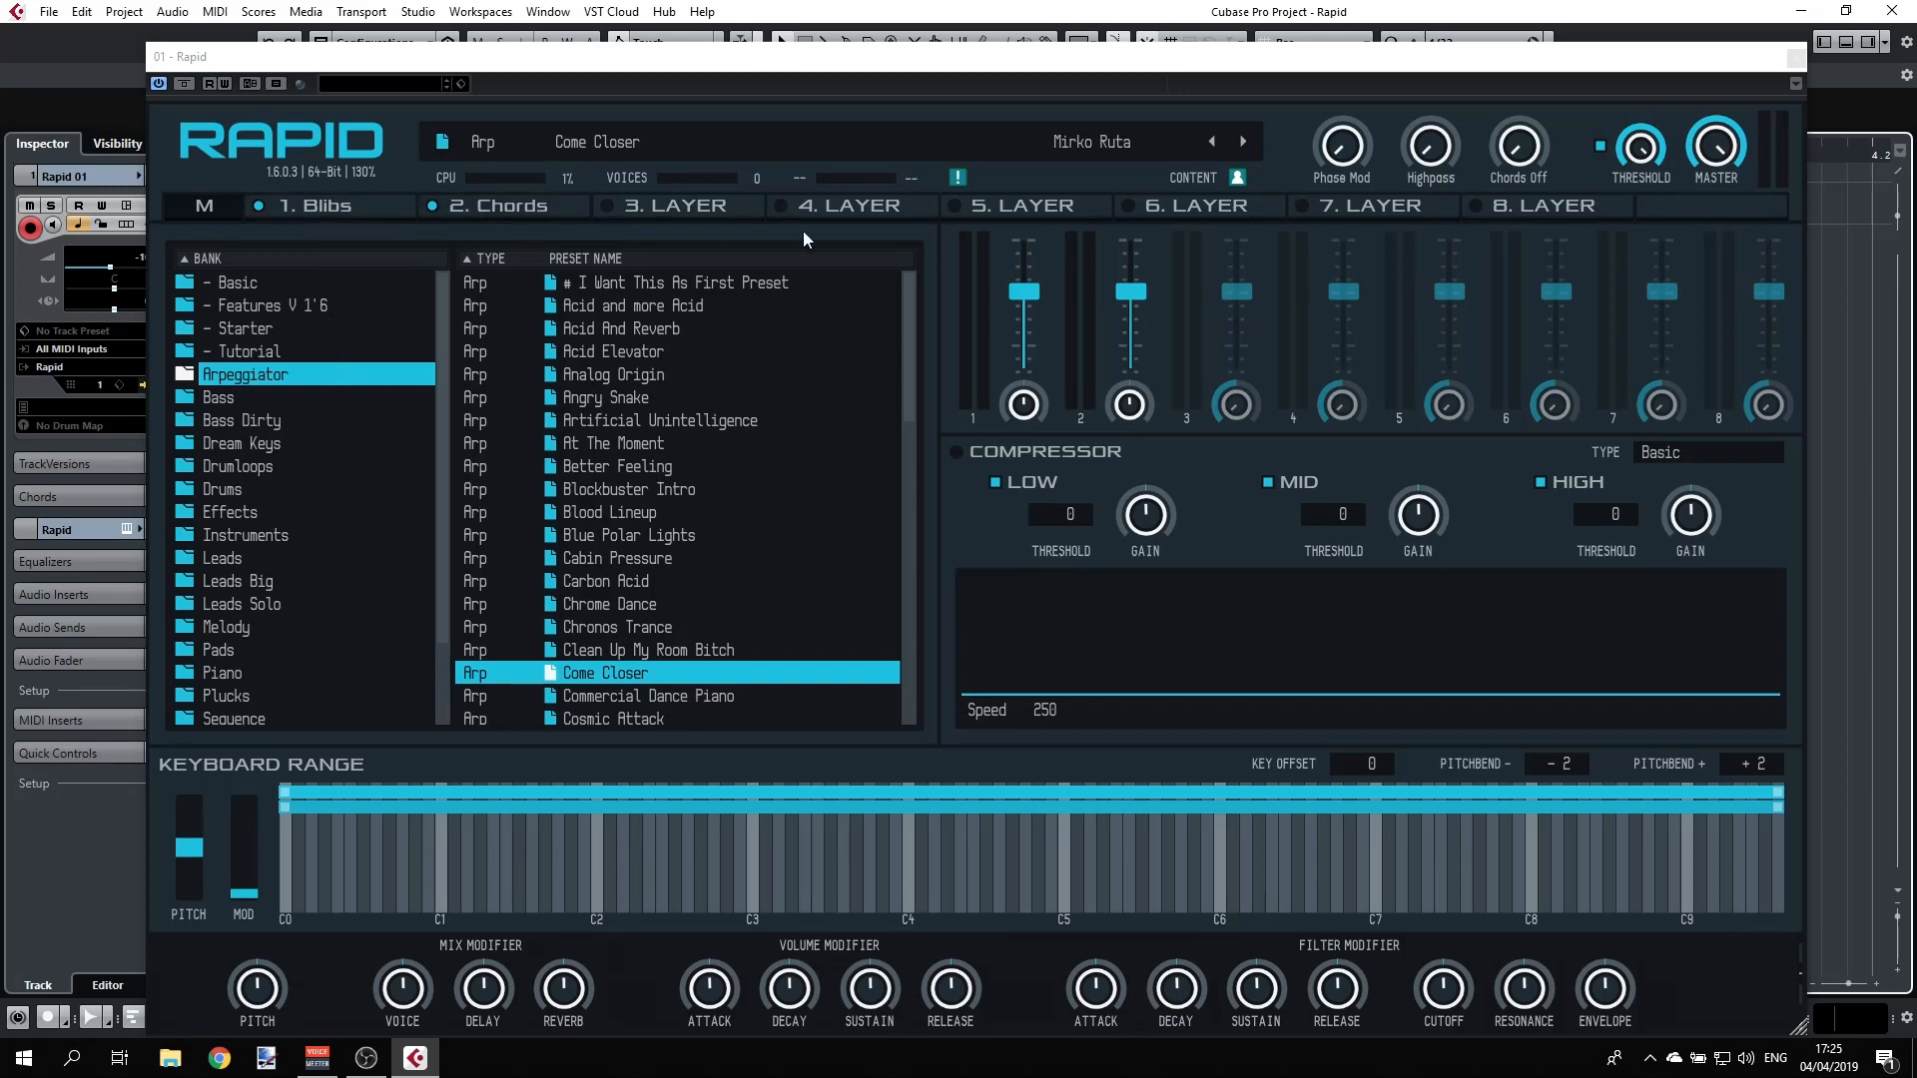
- Split the keyboard range at C4, keeping the Blibs layer on the lower keys and the Chords layer on the upper keys
left_click(382, 211)
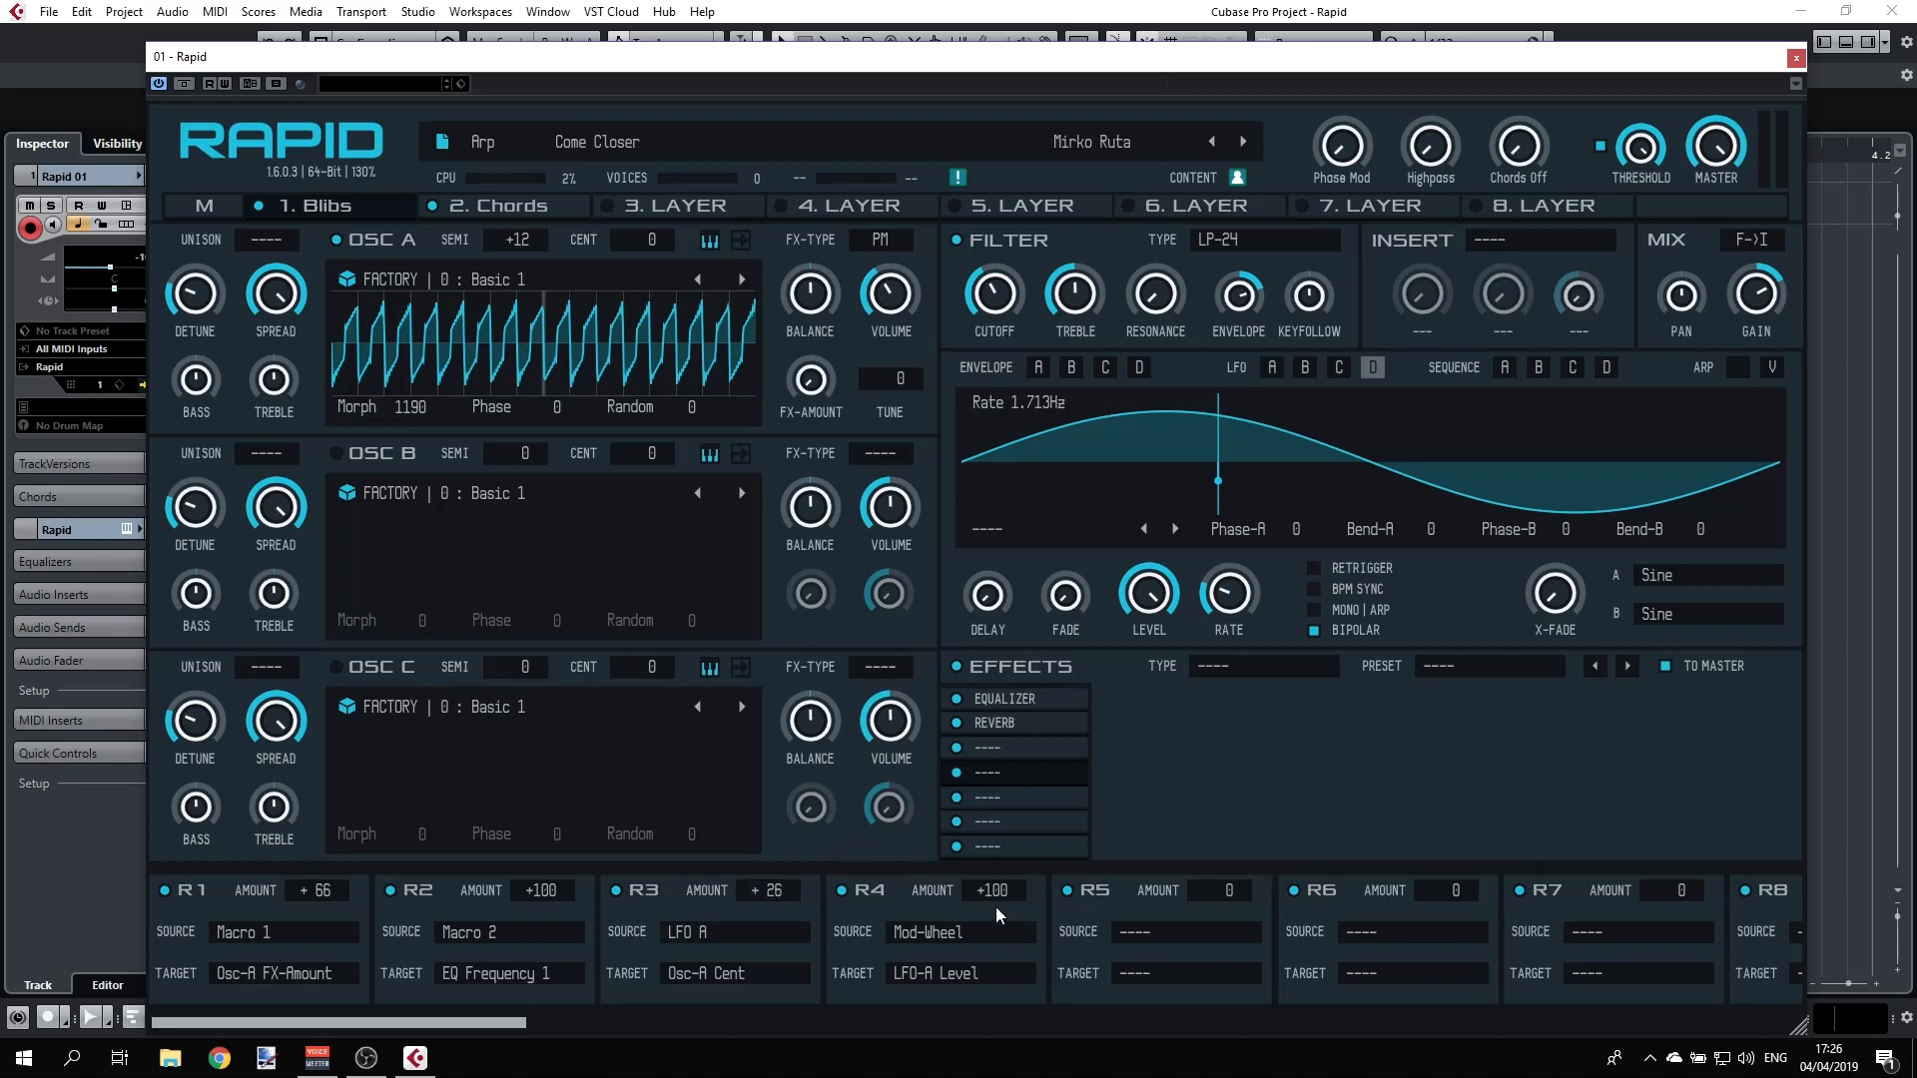
left_click(204, 210)
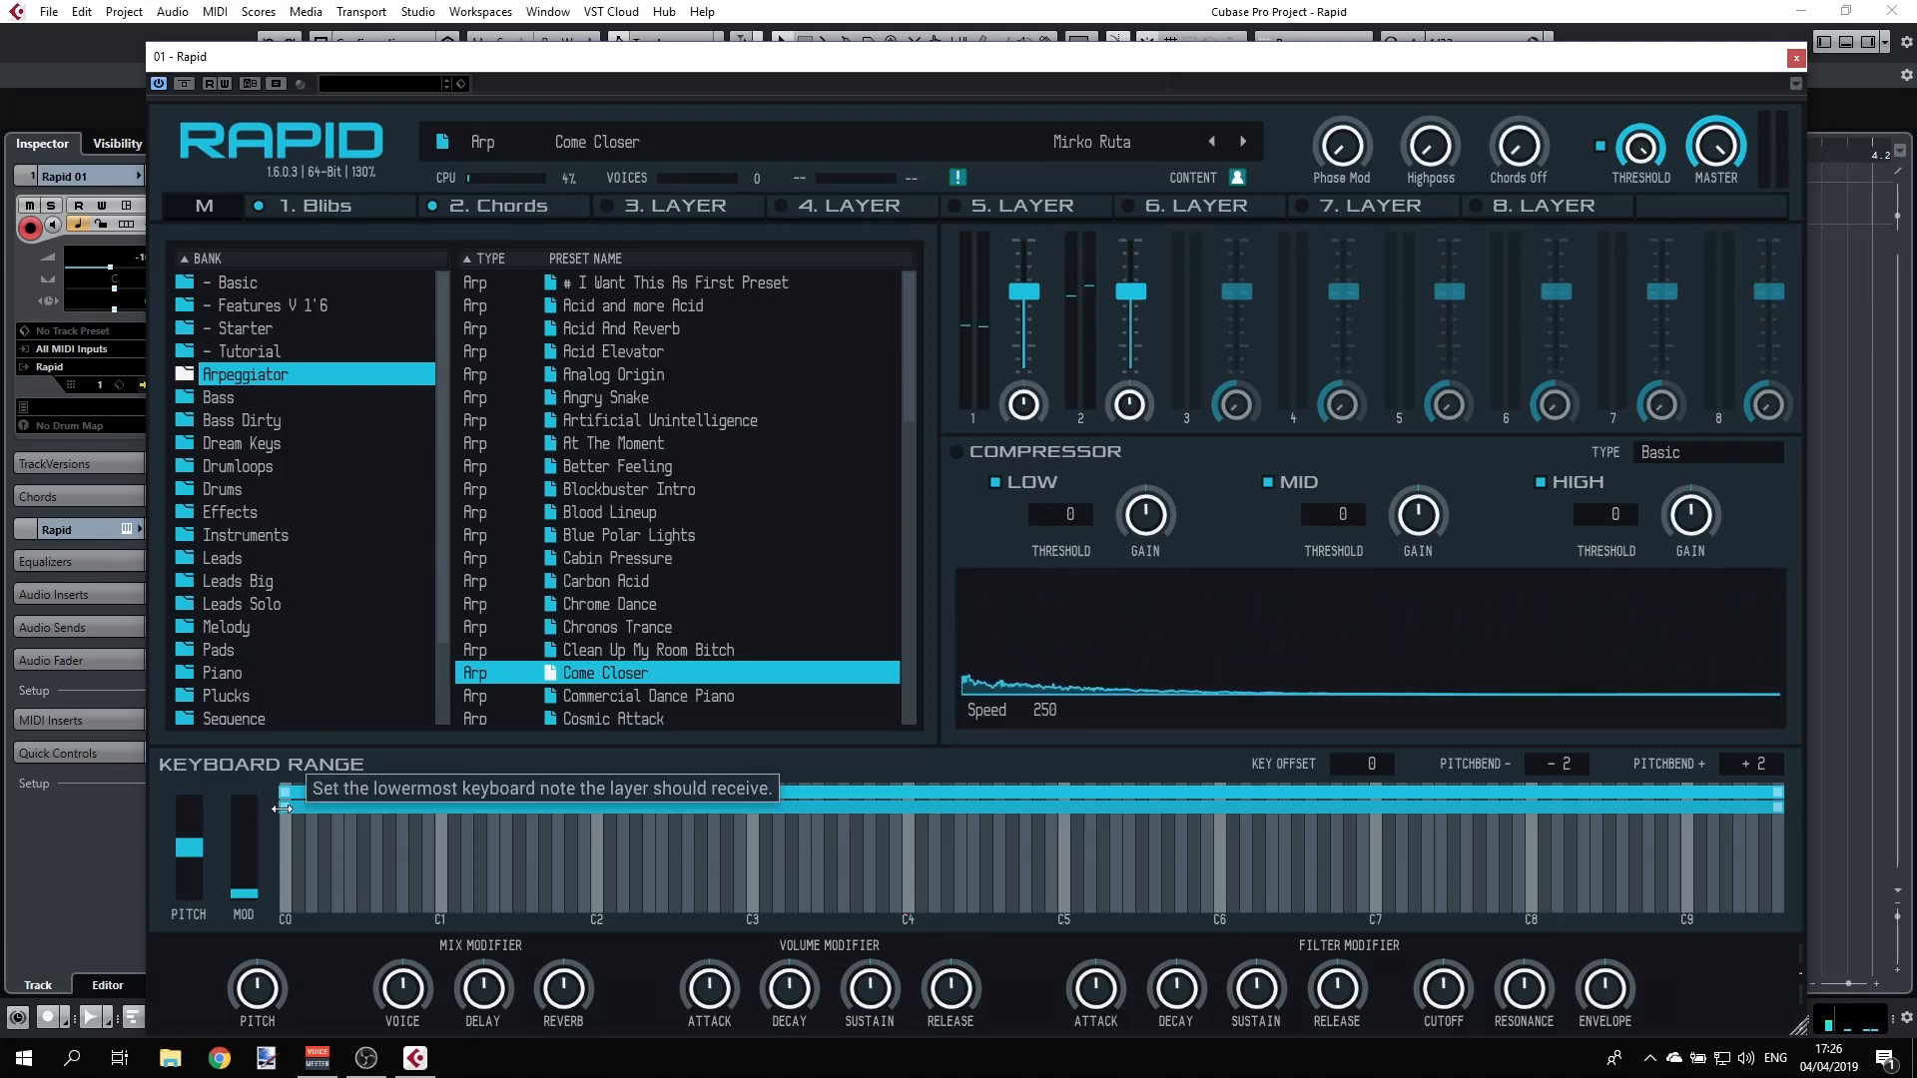
left_click_drag(281, 809, 922, 814)
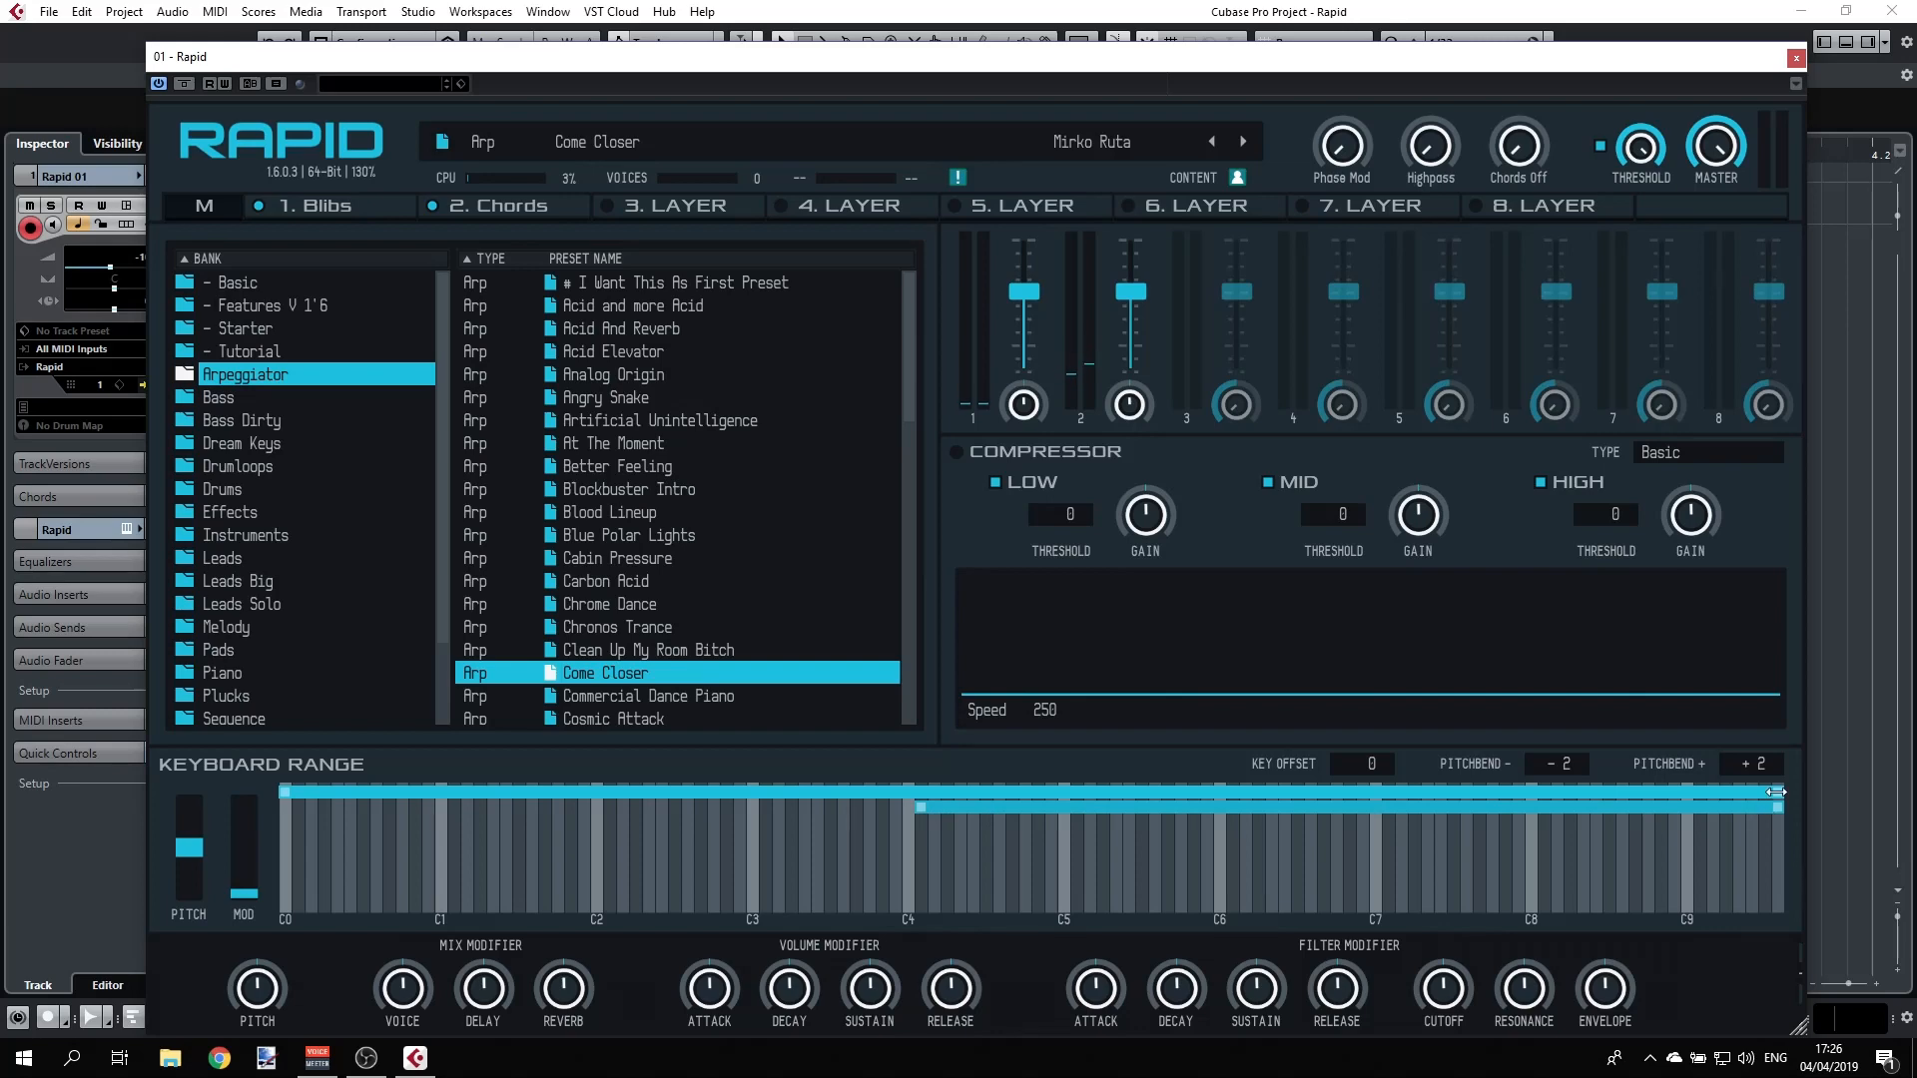
left_click_drag(1778, 792, 901, 804)
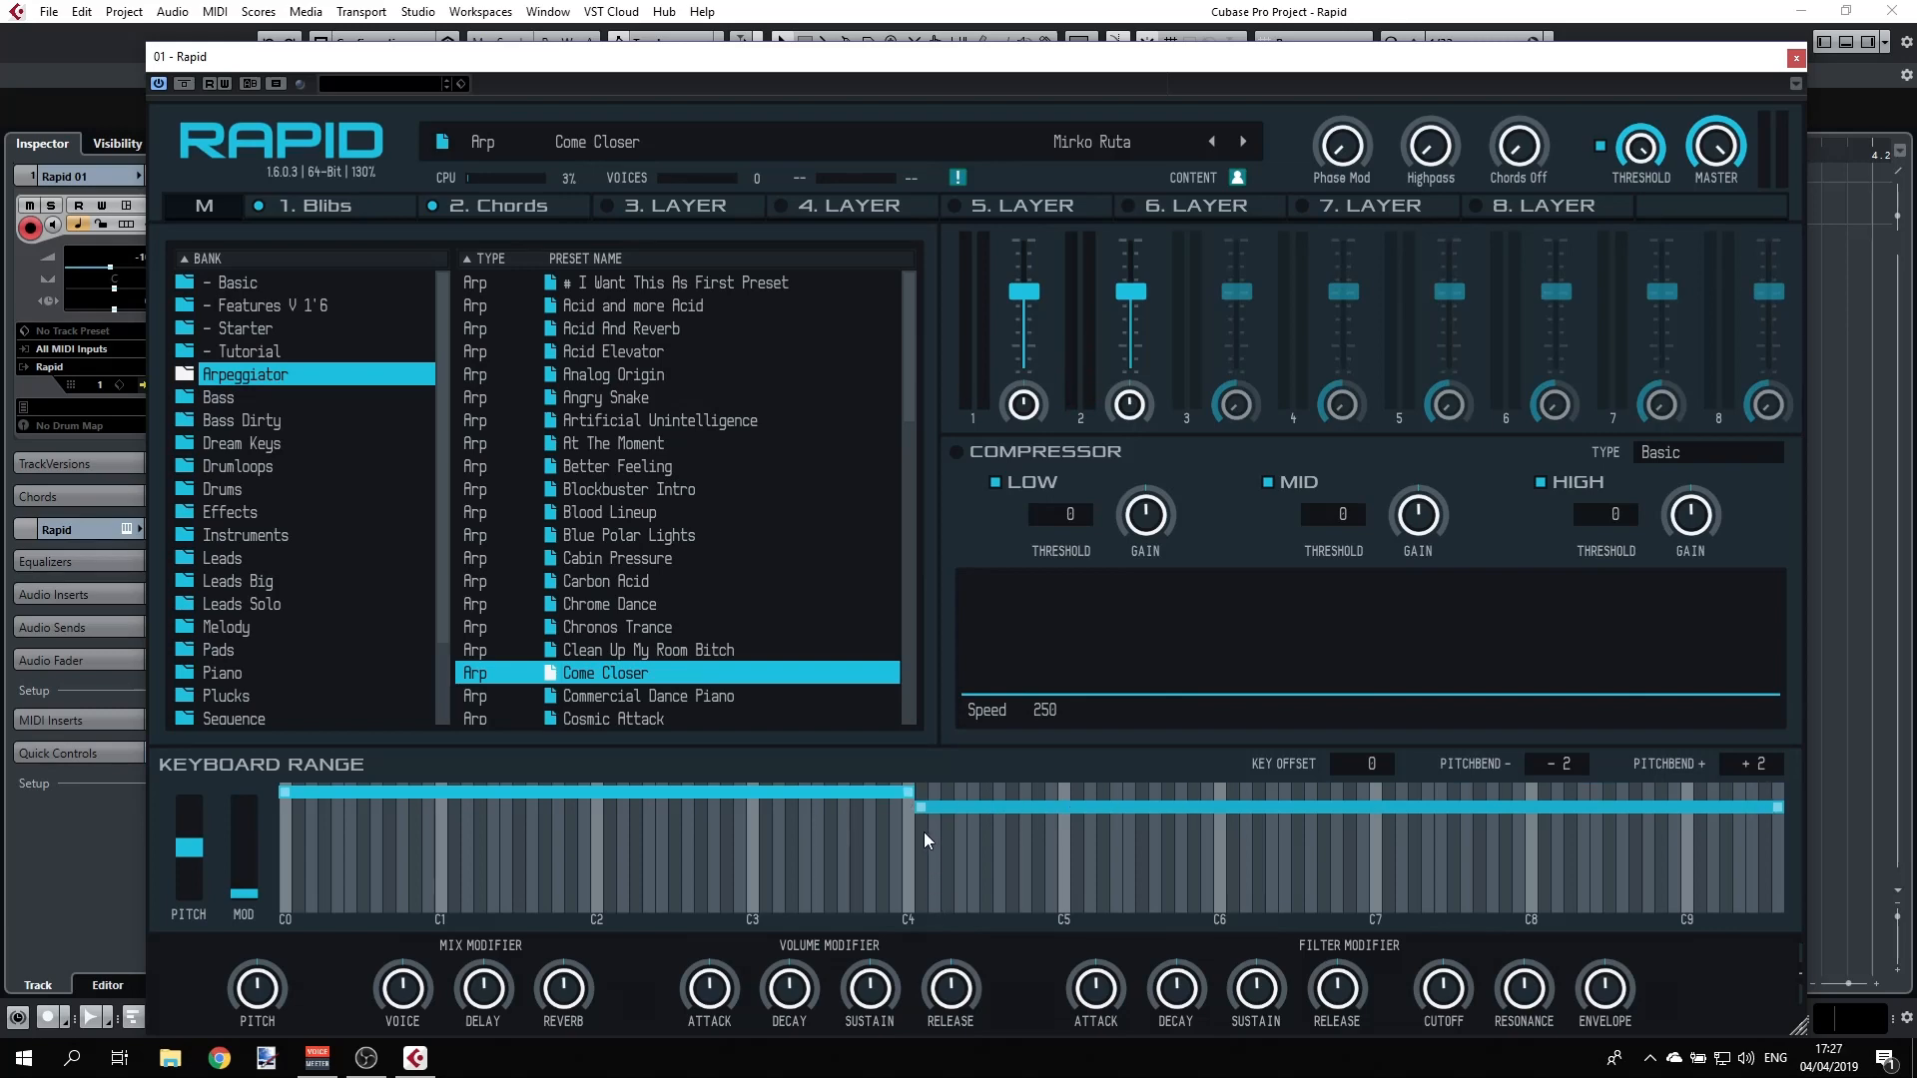
left_click_drag(919, 808, 909, 806)
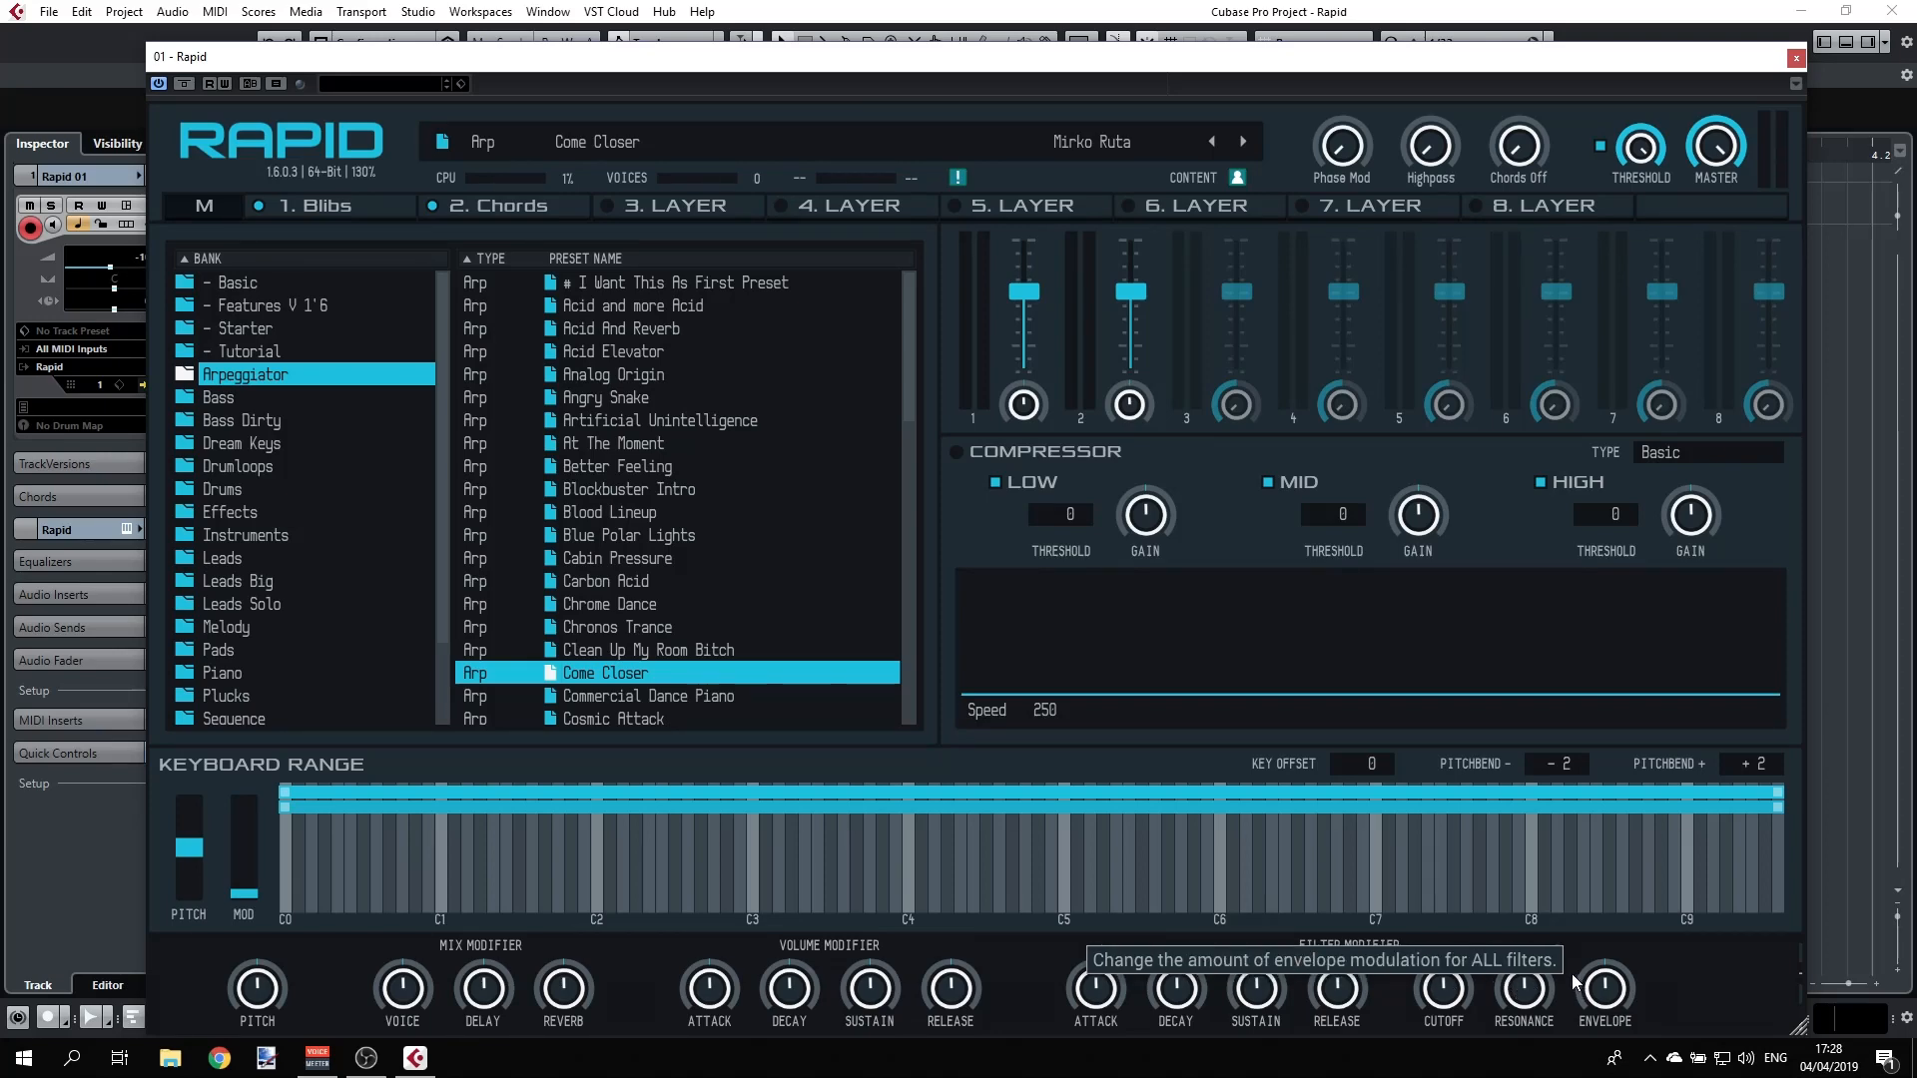
- Load the factory wavetable Love 1 into oscillator A of the Blibs layer
left_click(338, 206)
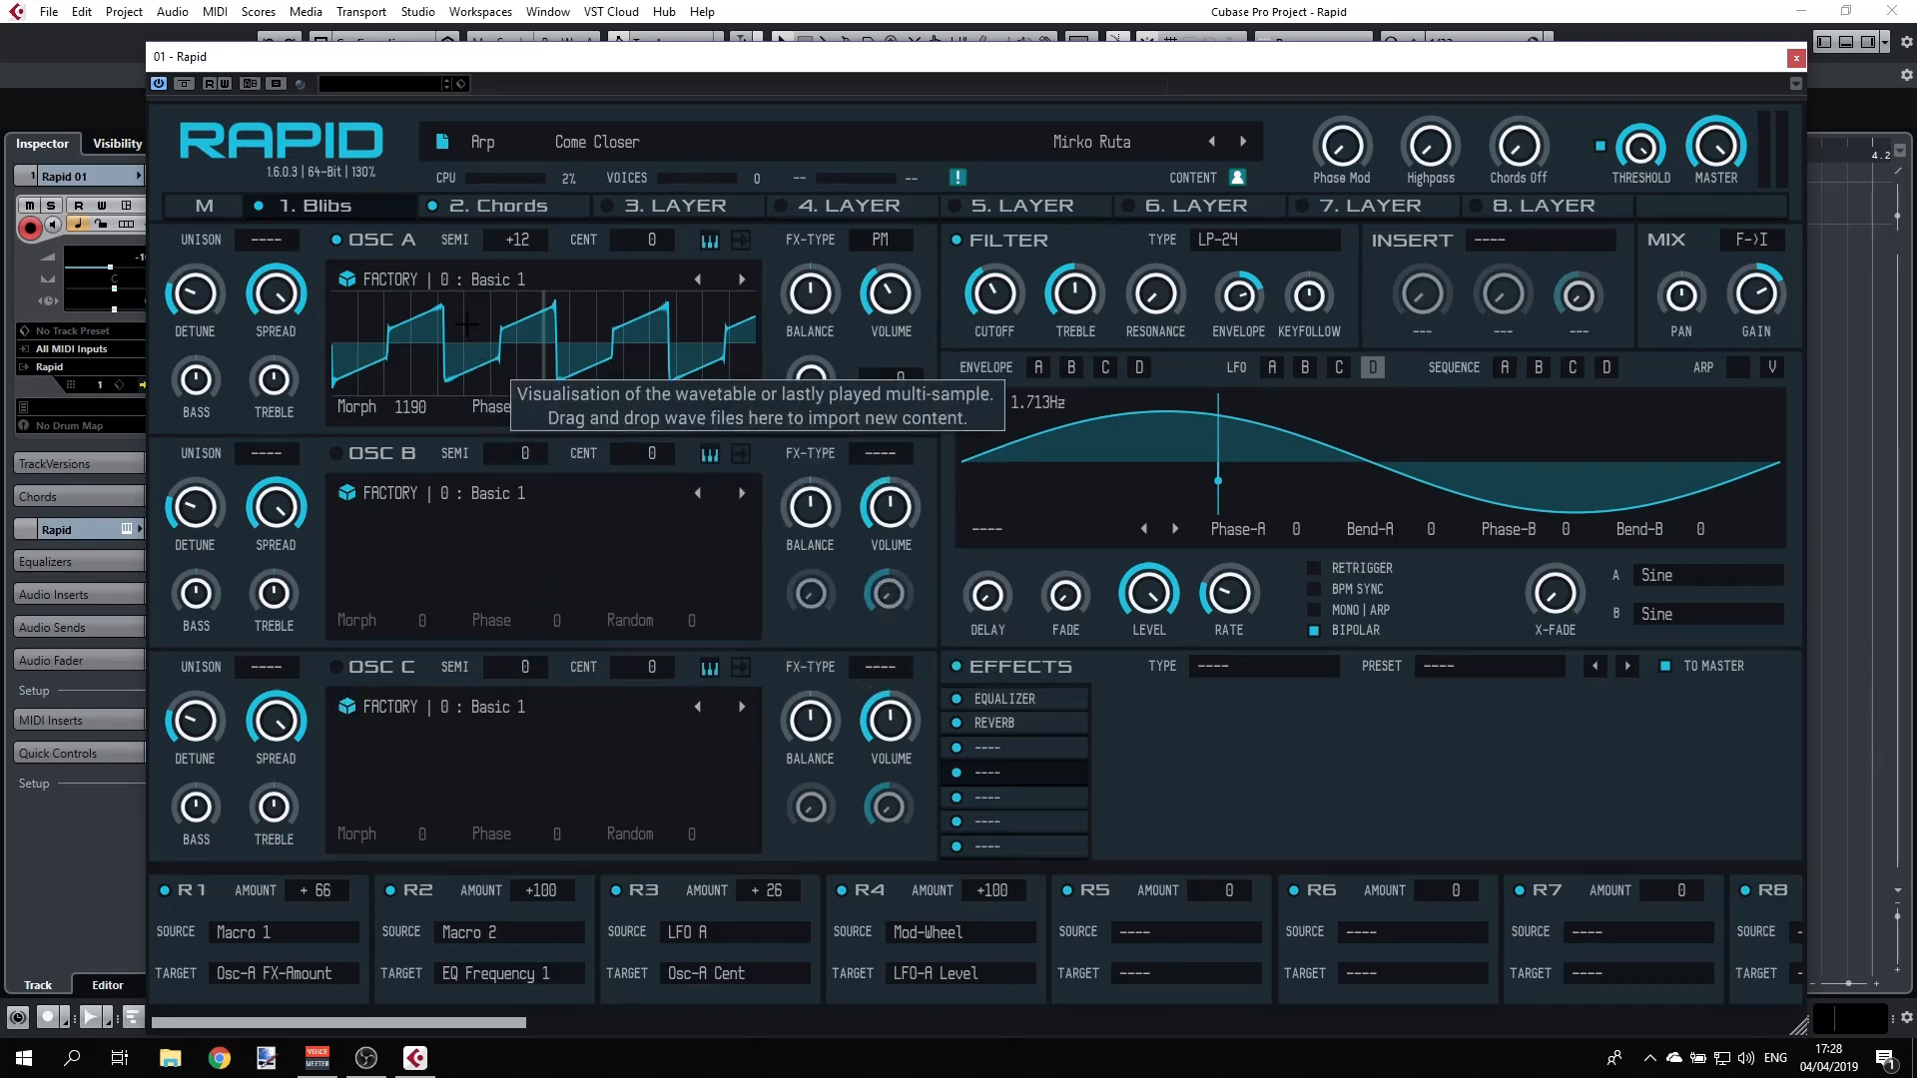
left_click(347, 281)
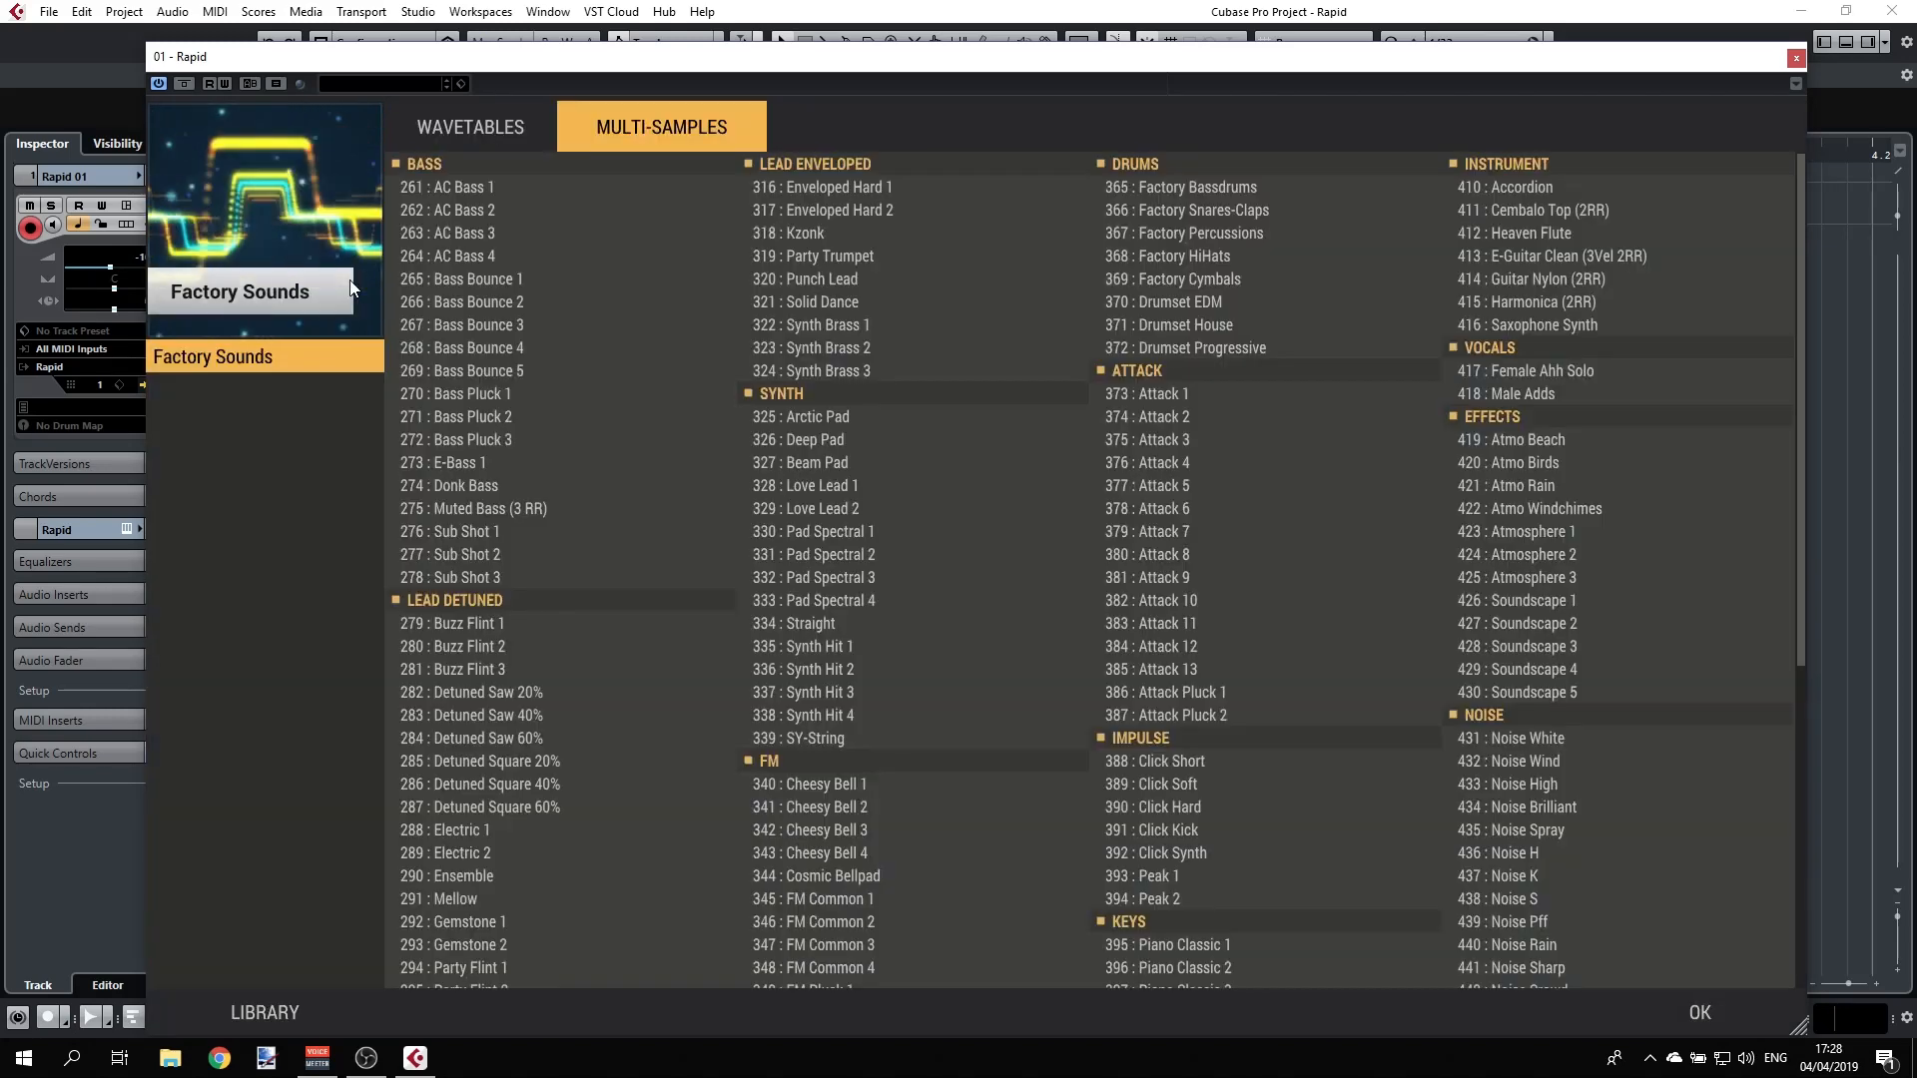
left_click(487, 141)
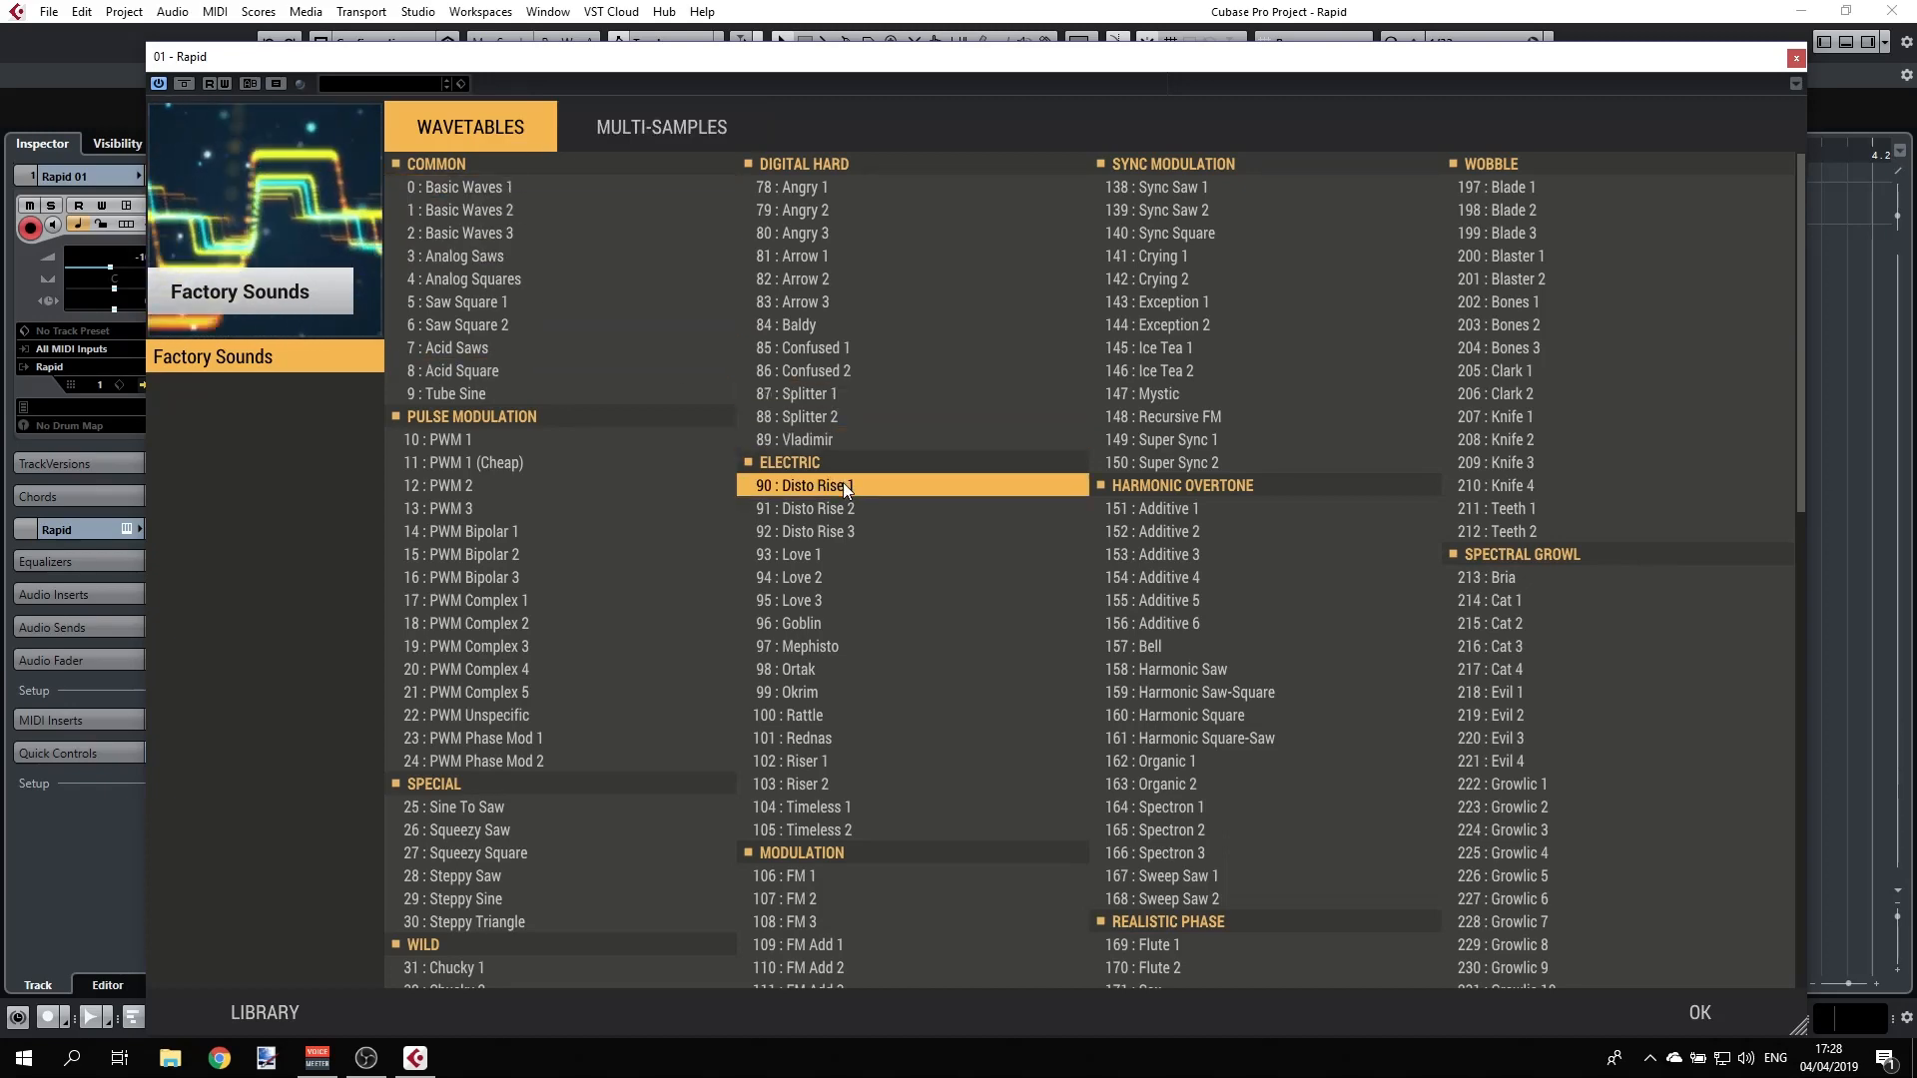
double_click(824, 555)
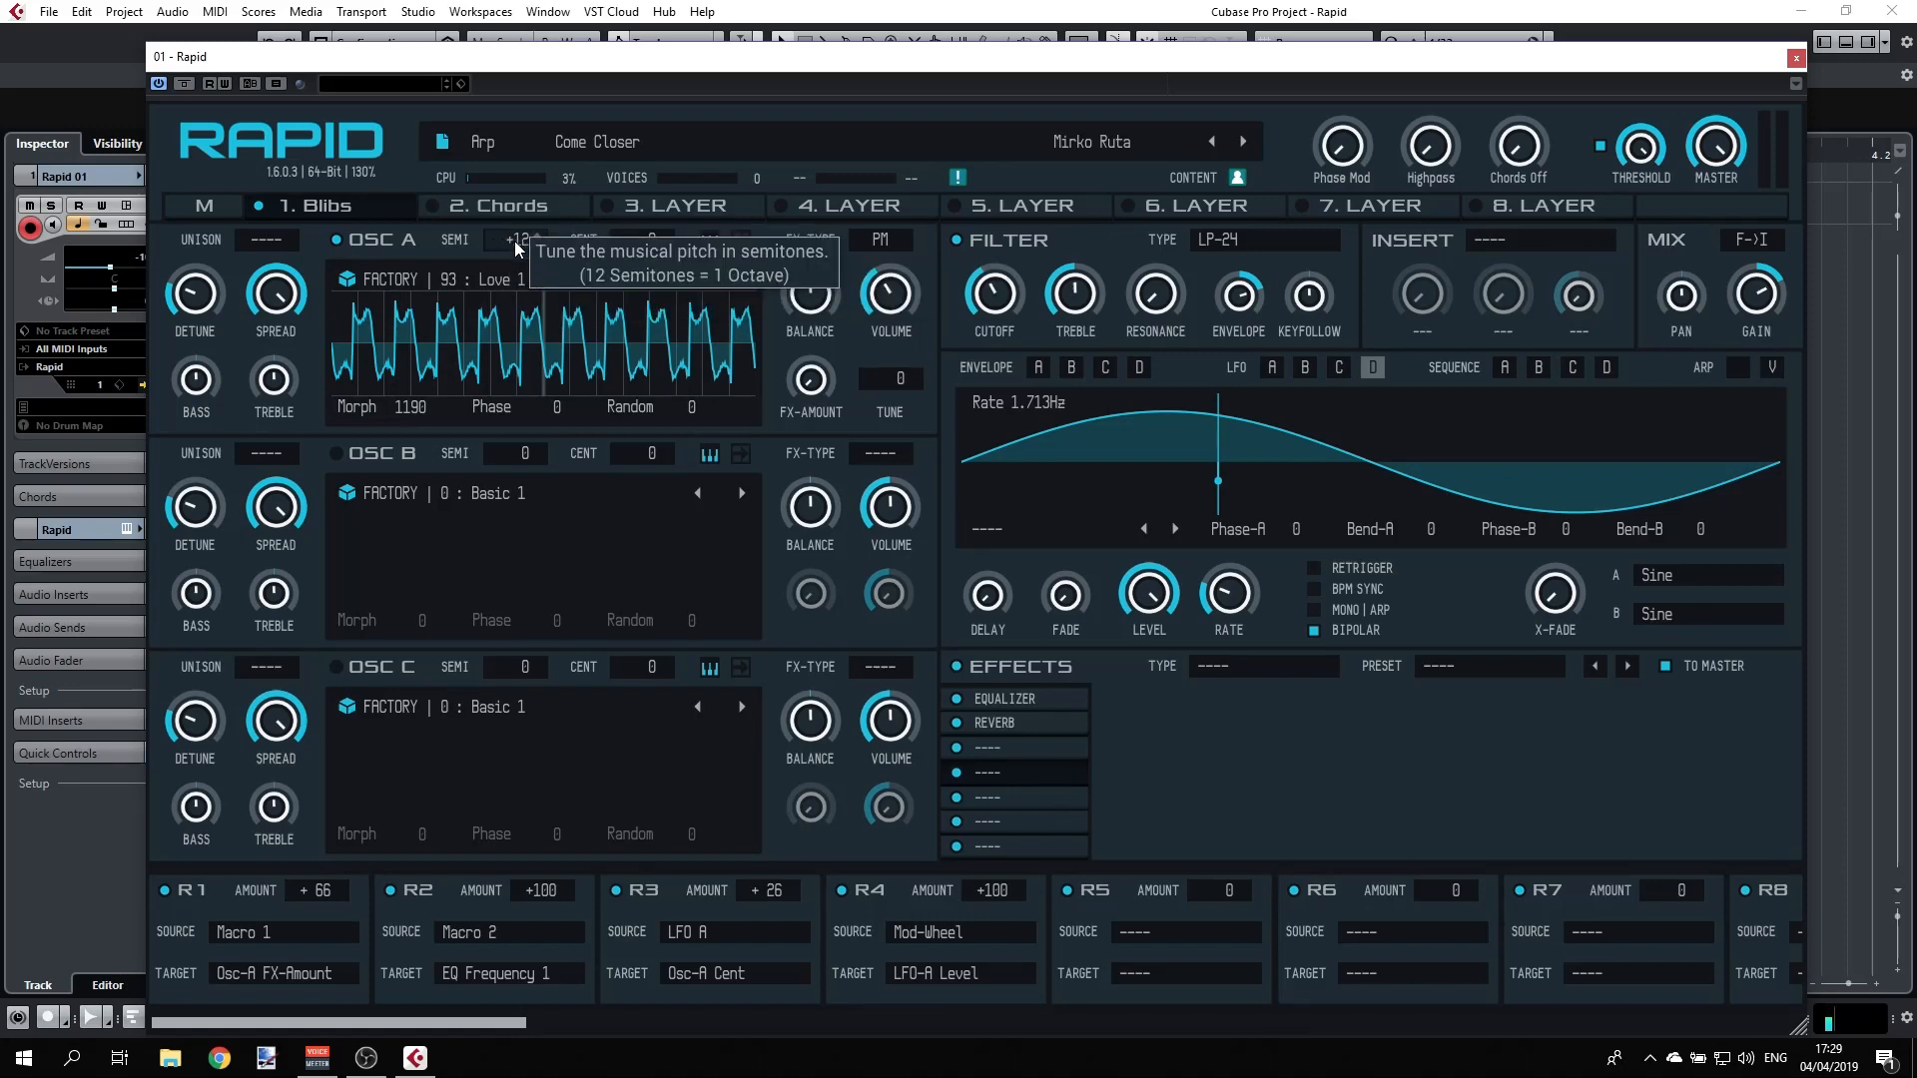
- Set oscillator A's semitone tuning to 0 and, with the wavetable shown in 3D, raise its Morph to 6220
mouse_move(515, 243)
left_mouse_down()
mouse_move(515, 299)
mouse_move(513, 236)
left_mouse_up()
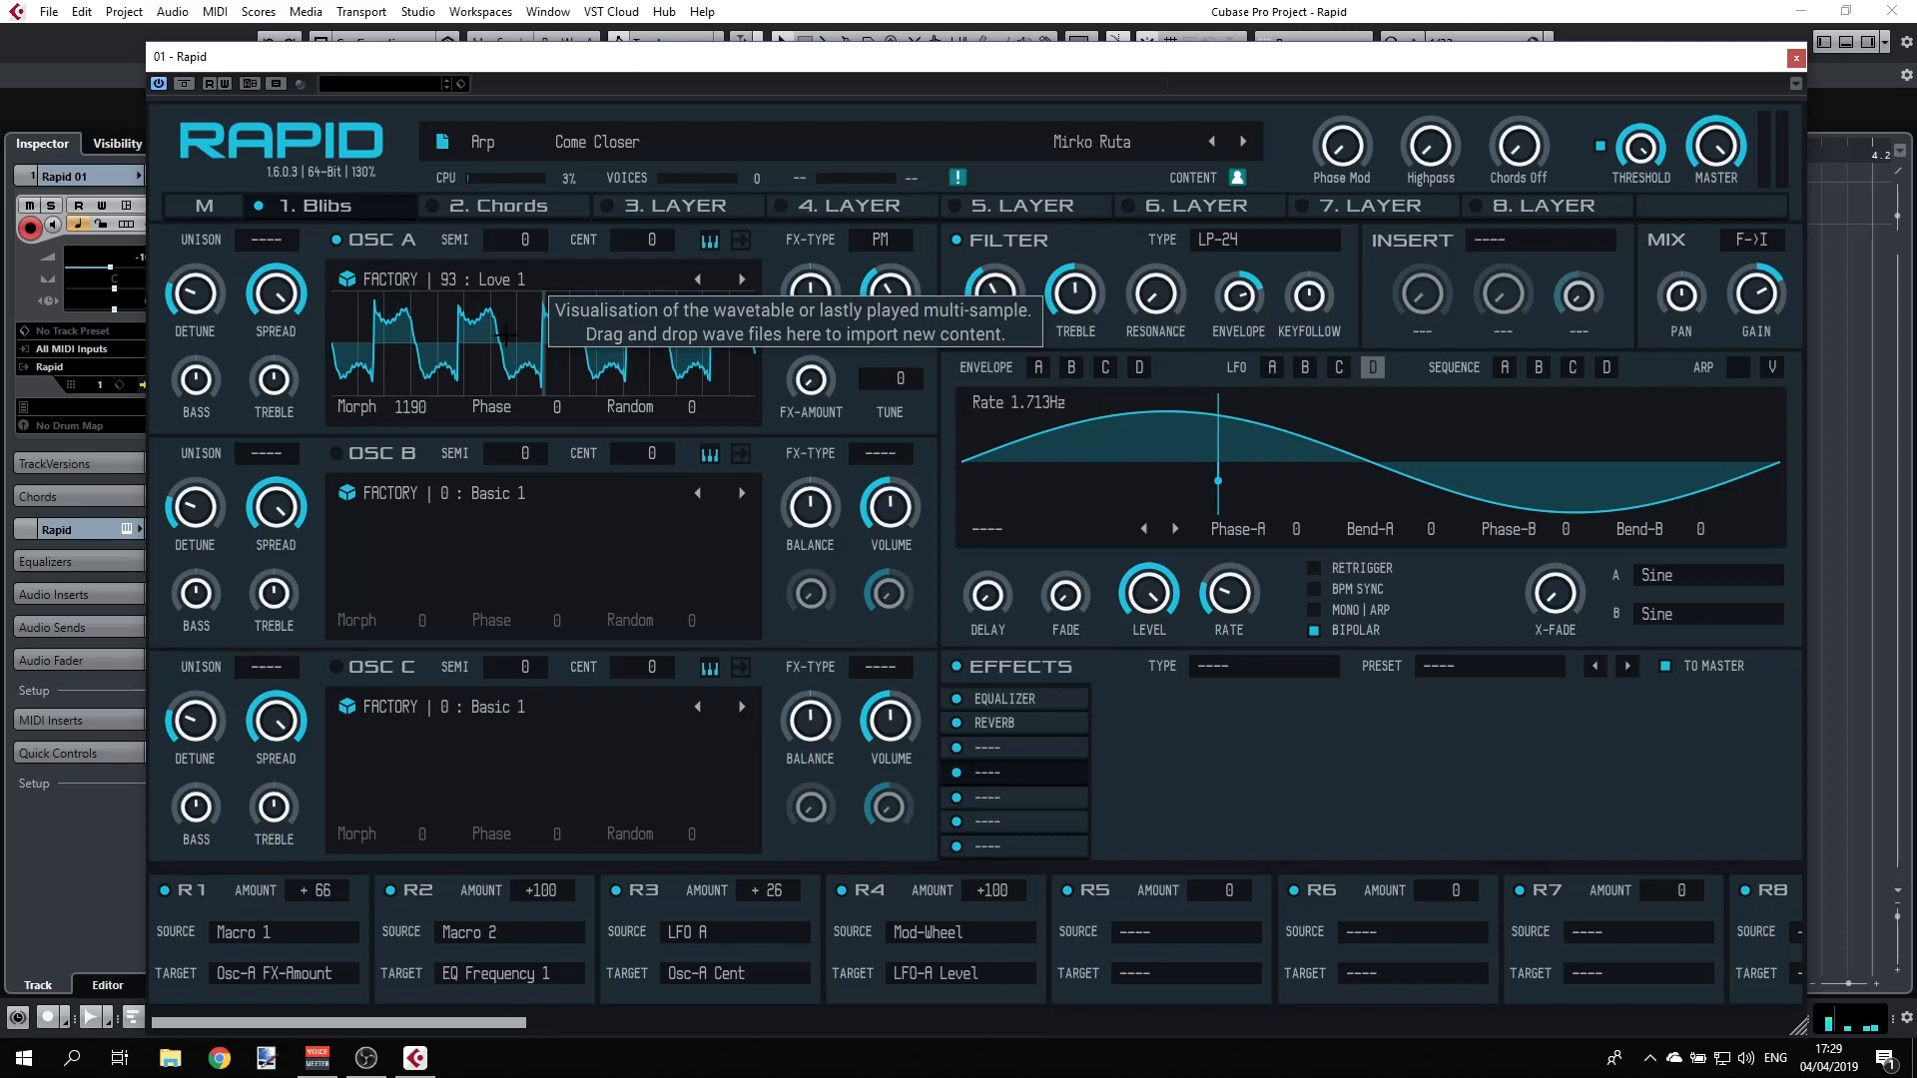
left_click(506, 337)
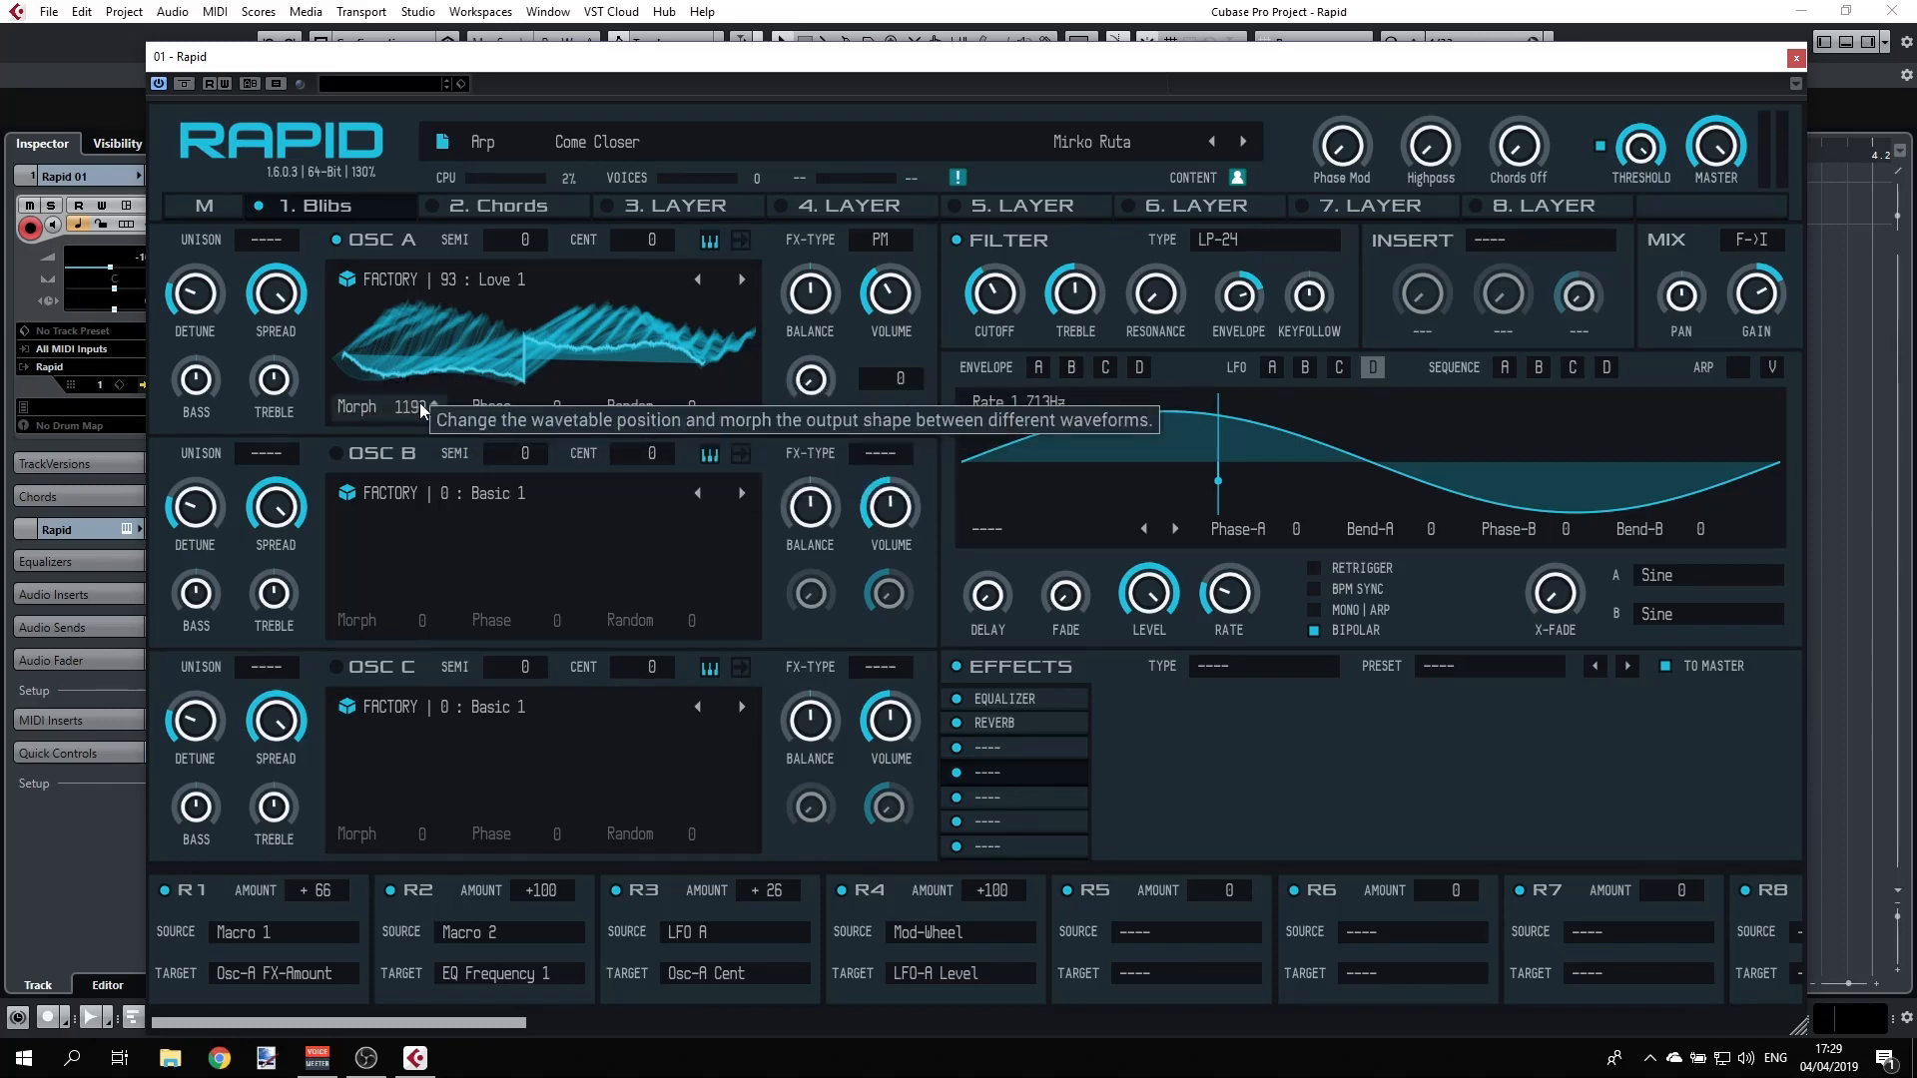
left_click_drag(420, 404, 419, 336)
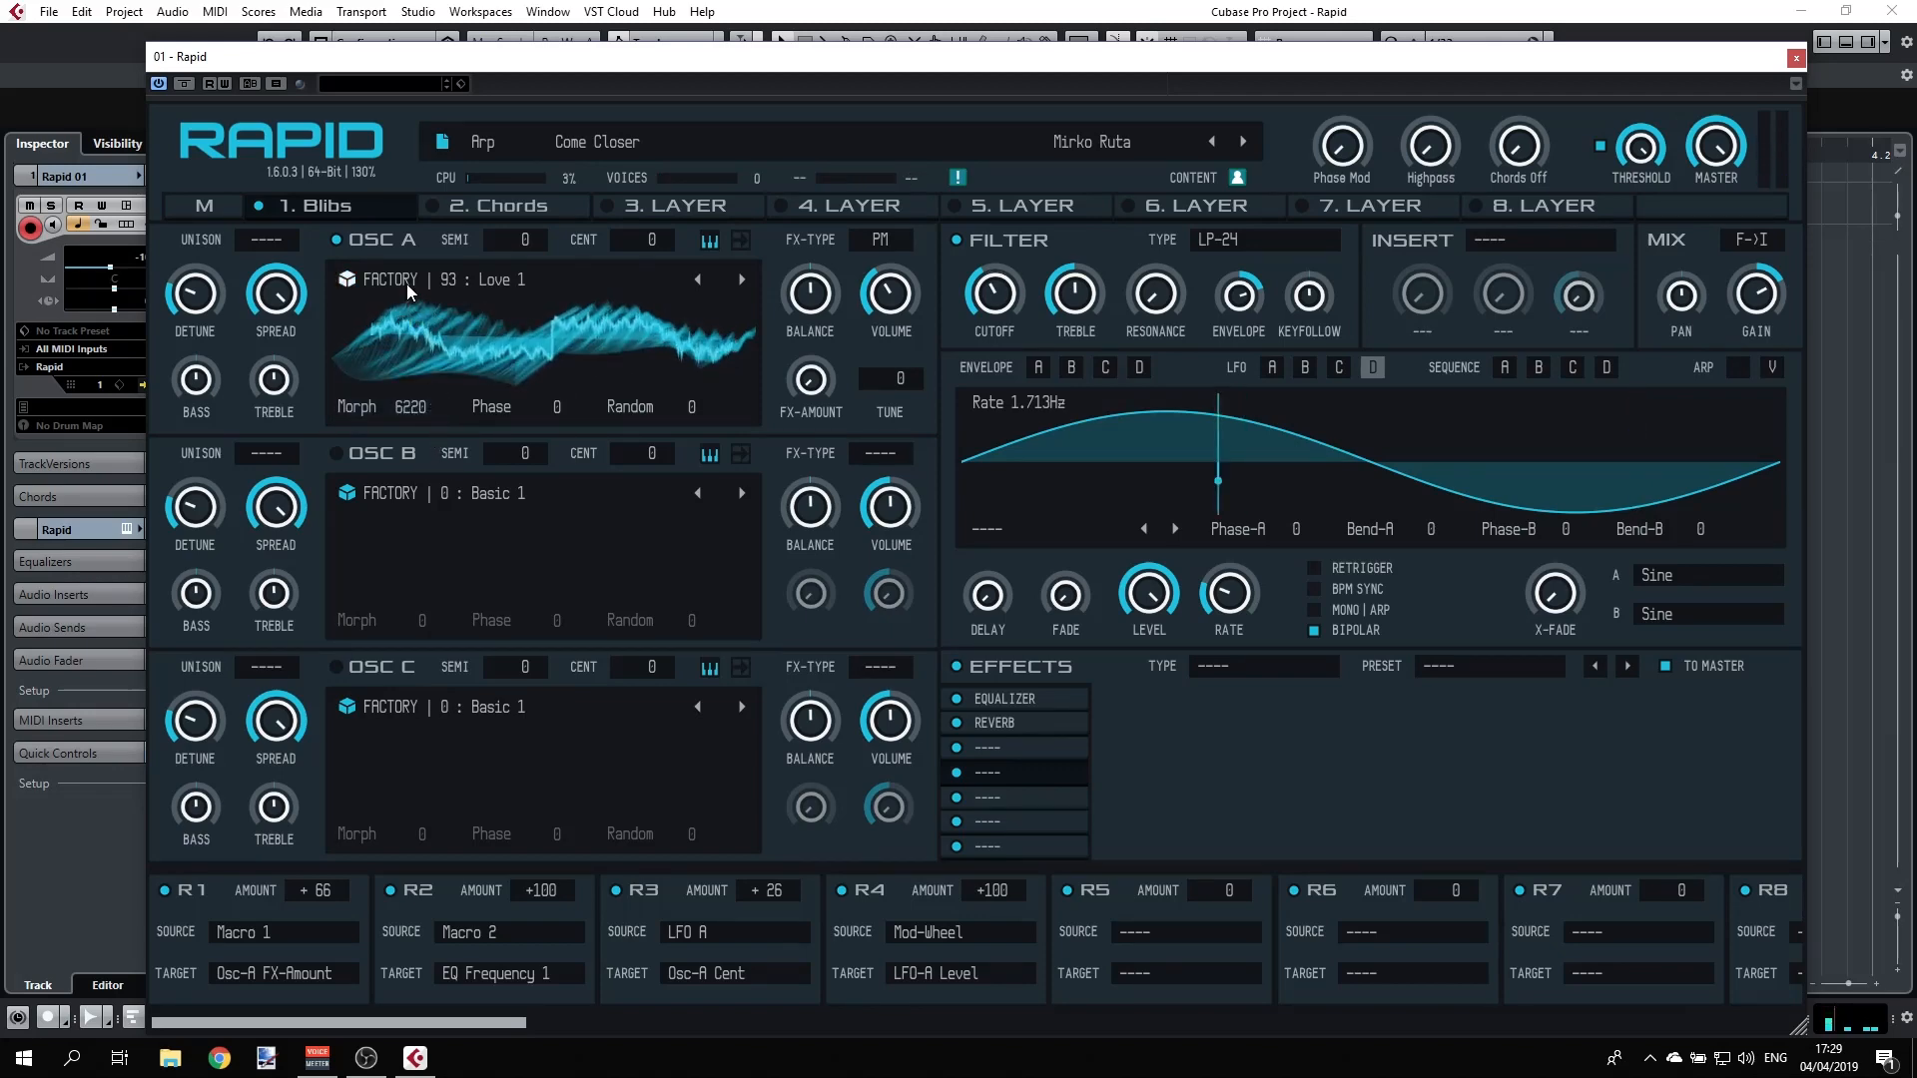
- Give oscillator A 4 unison voices, boost its bass and set its Morph to 7260
left_click(283, 244)
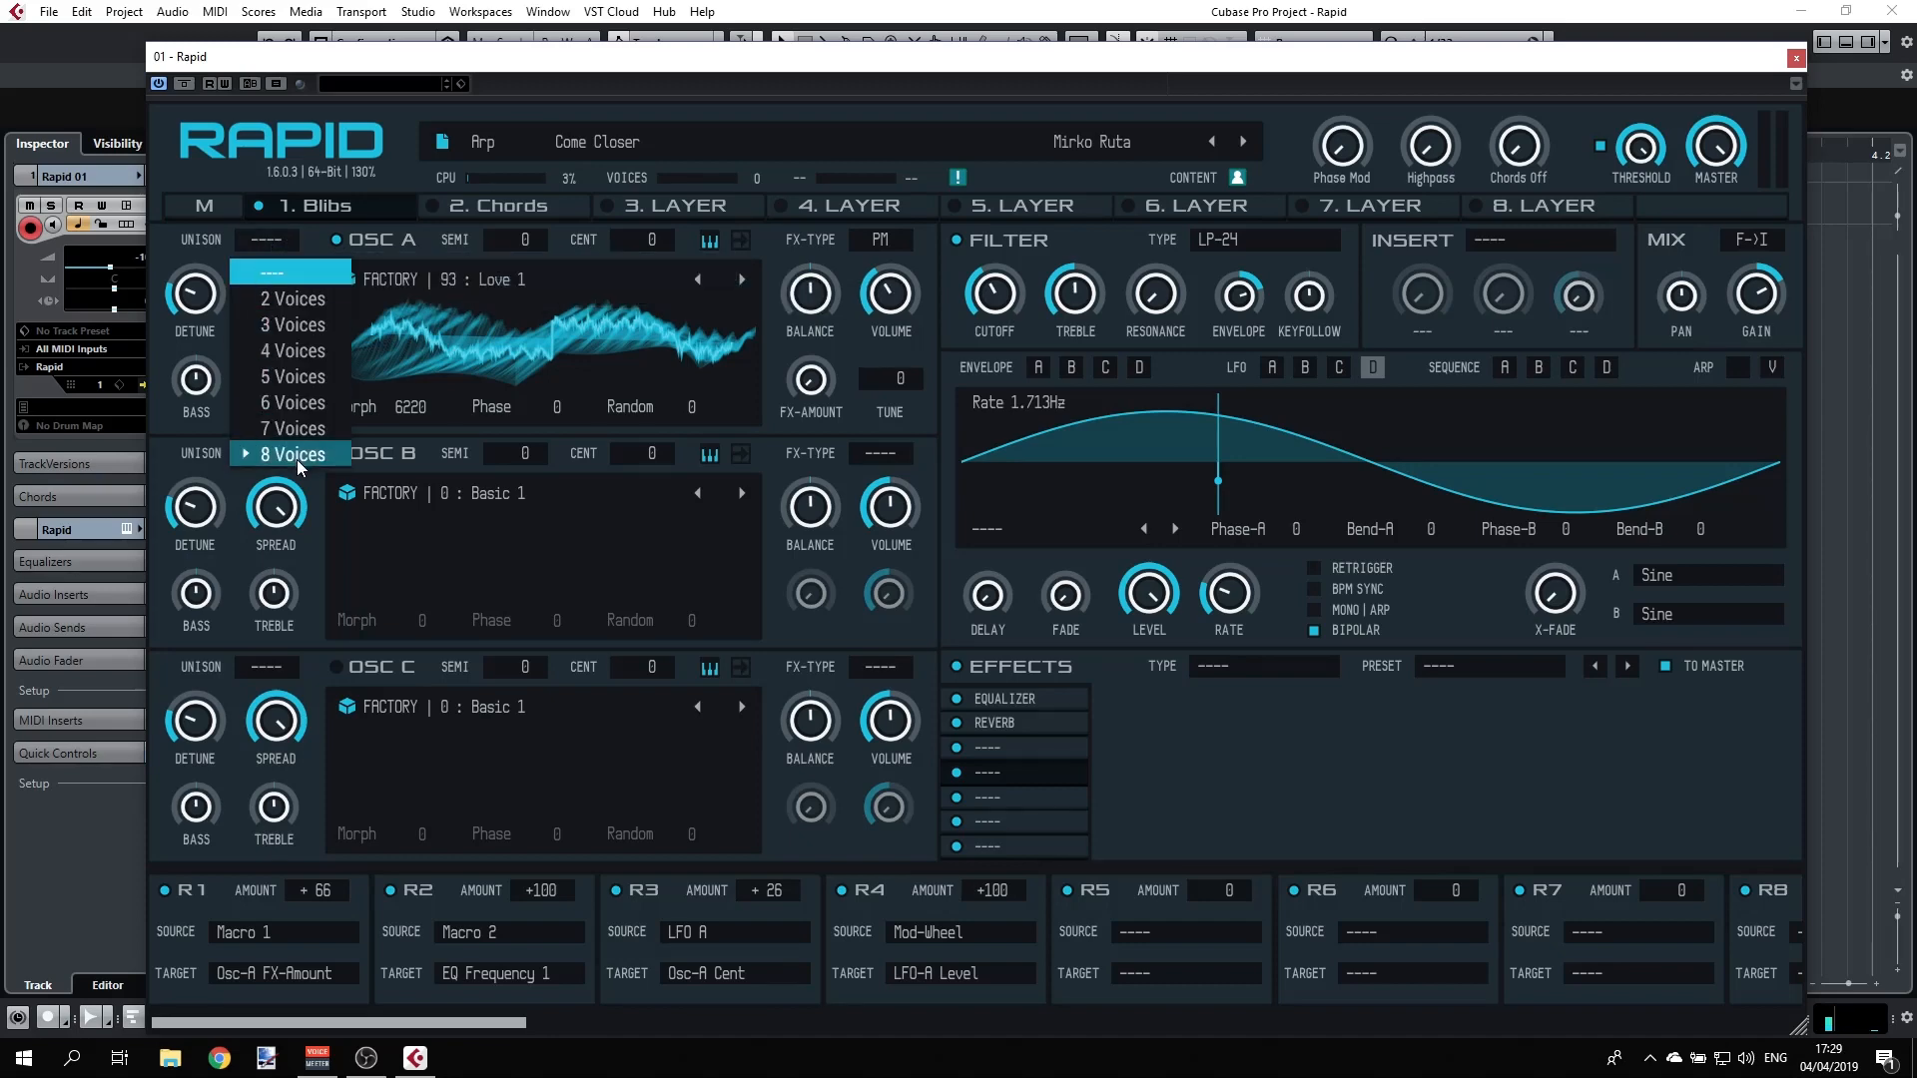
left_click(285, 349)
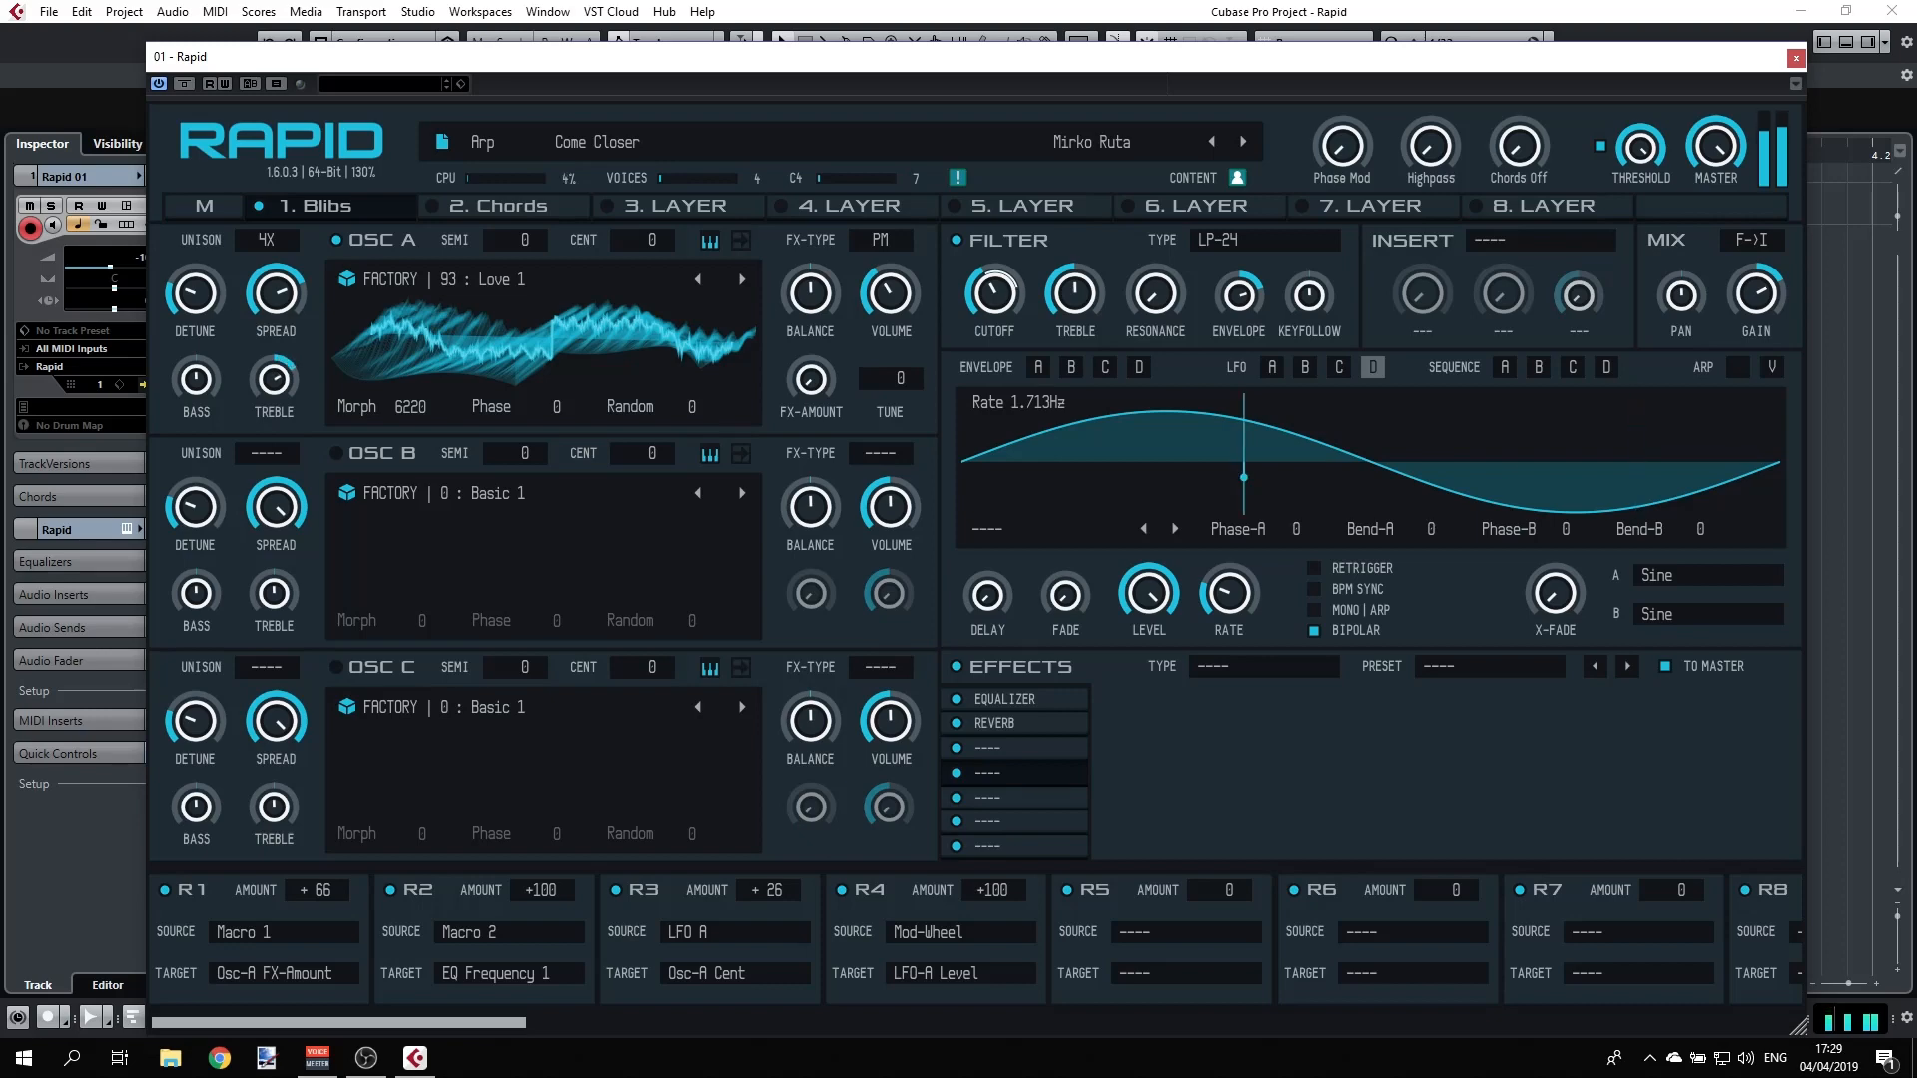
left_click_drag(210, 390, 210, 404)
left_click_drag(432, 411, 439, 406)
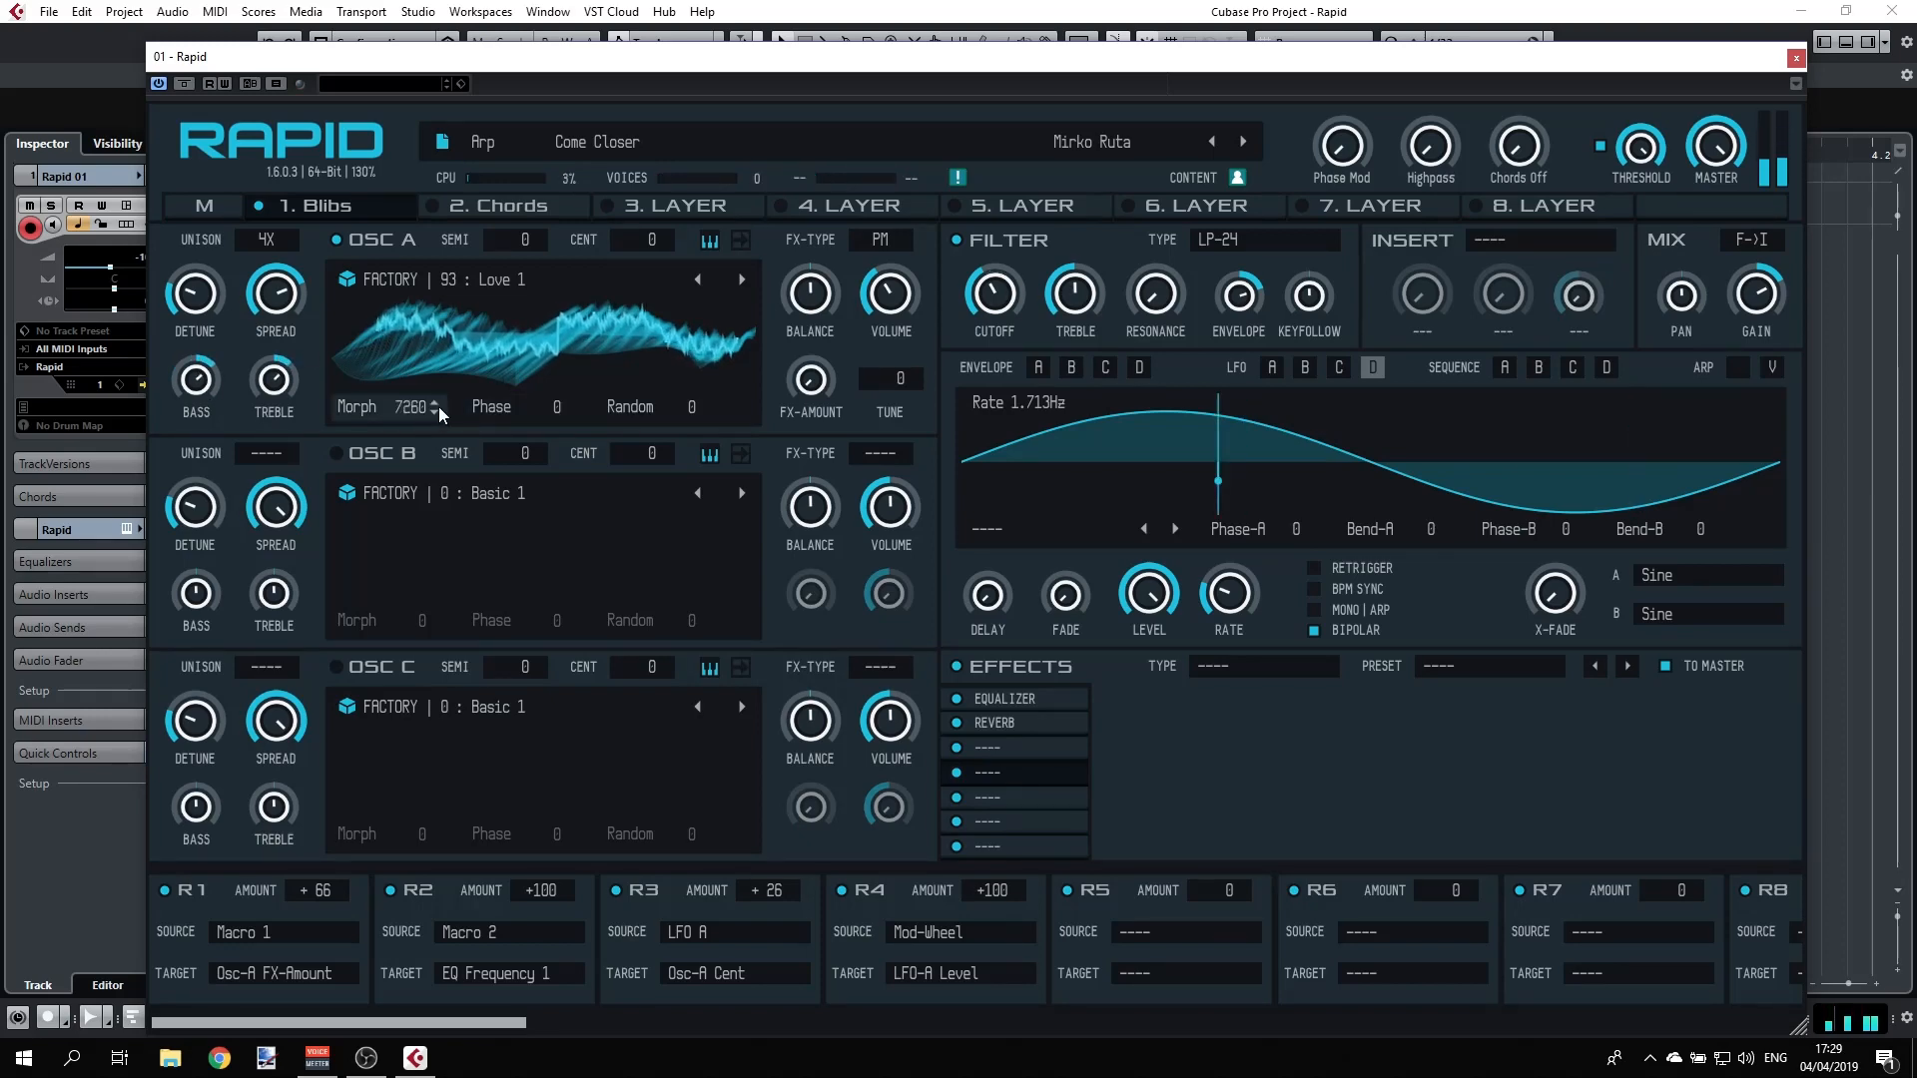
- Try Ring Modulation with a raised amount as oscillator A's effect, followed by Asymmetric Clip
left_click(889, 242)
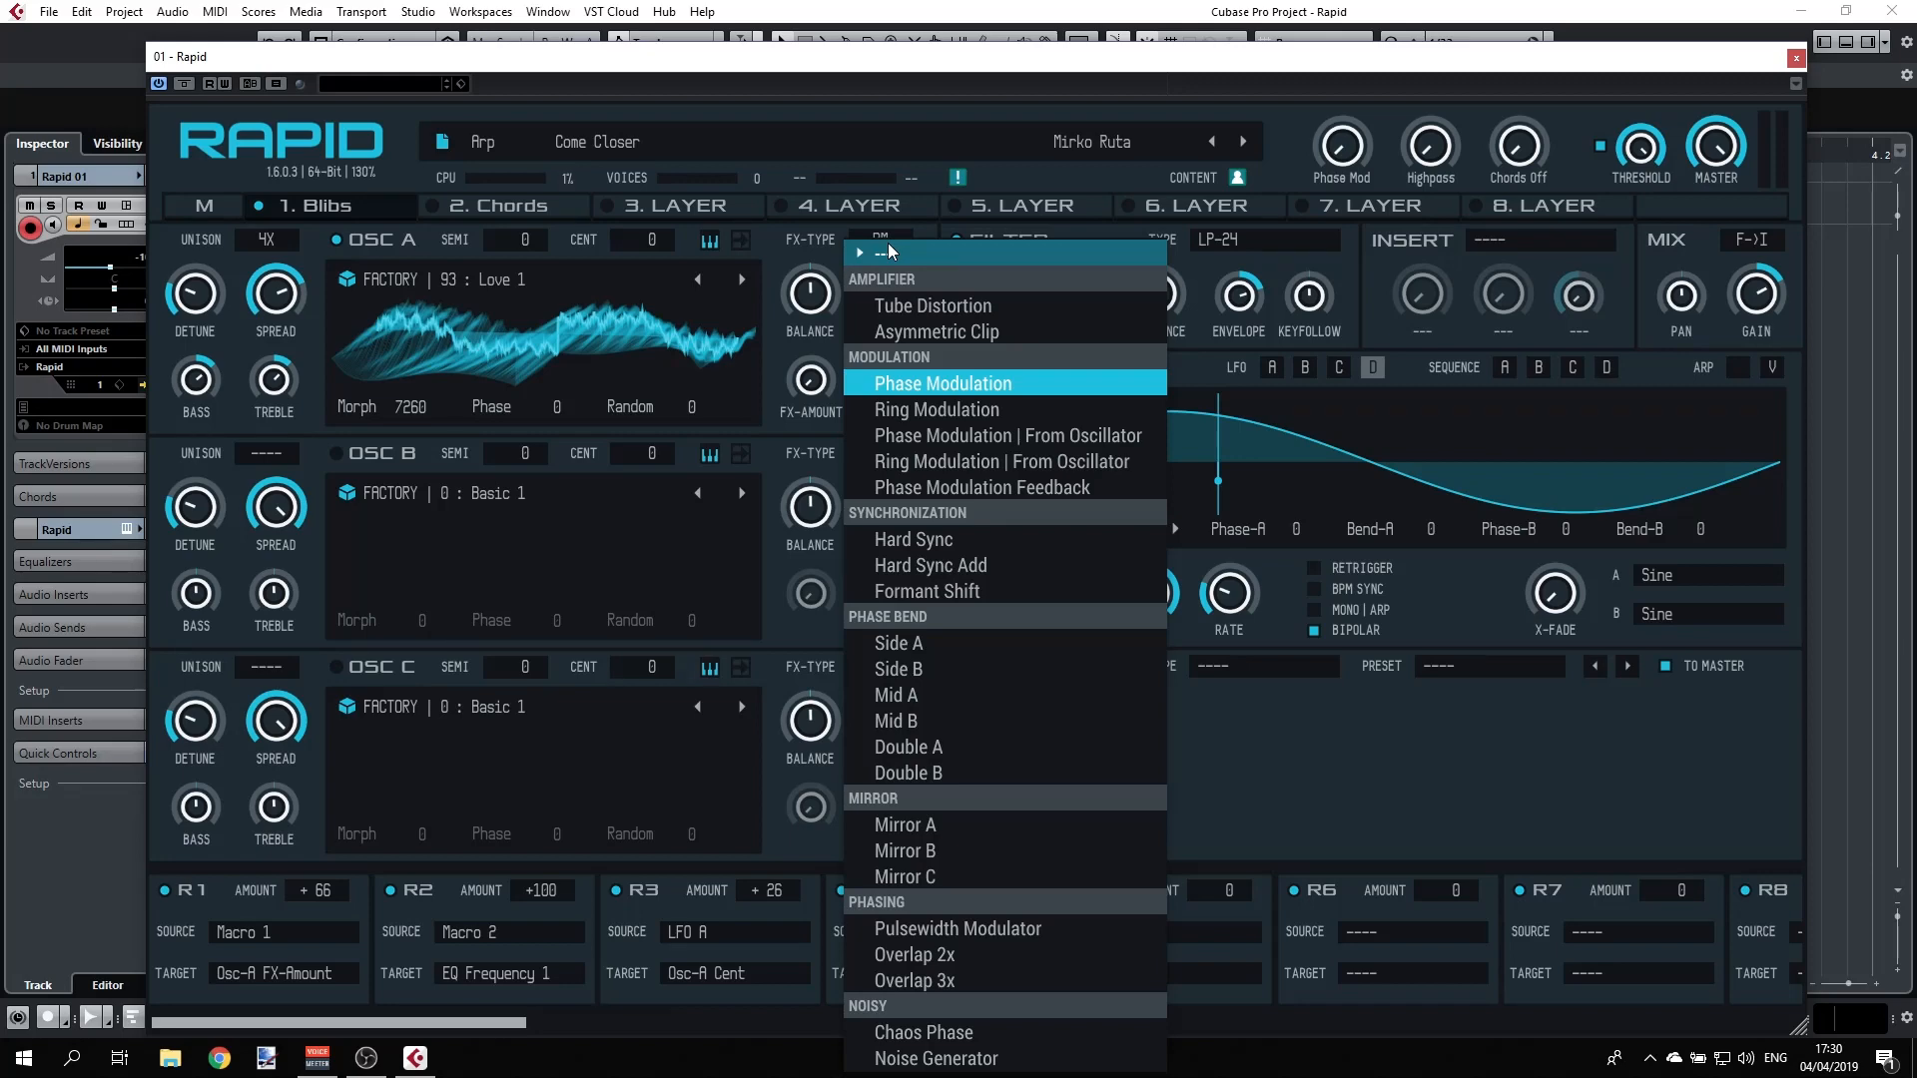
left_click(935, 413)
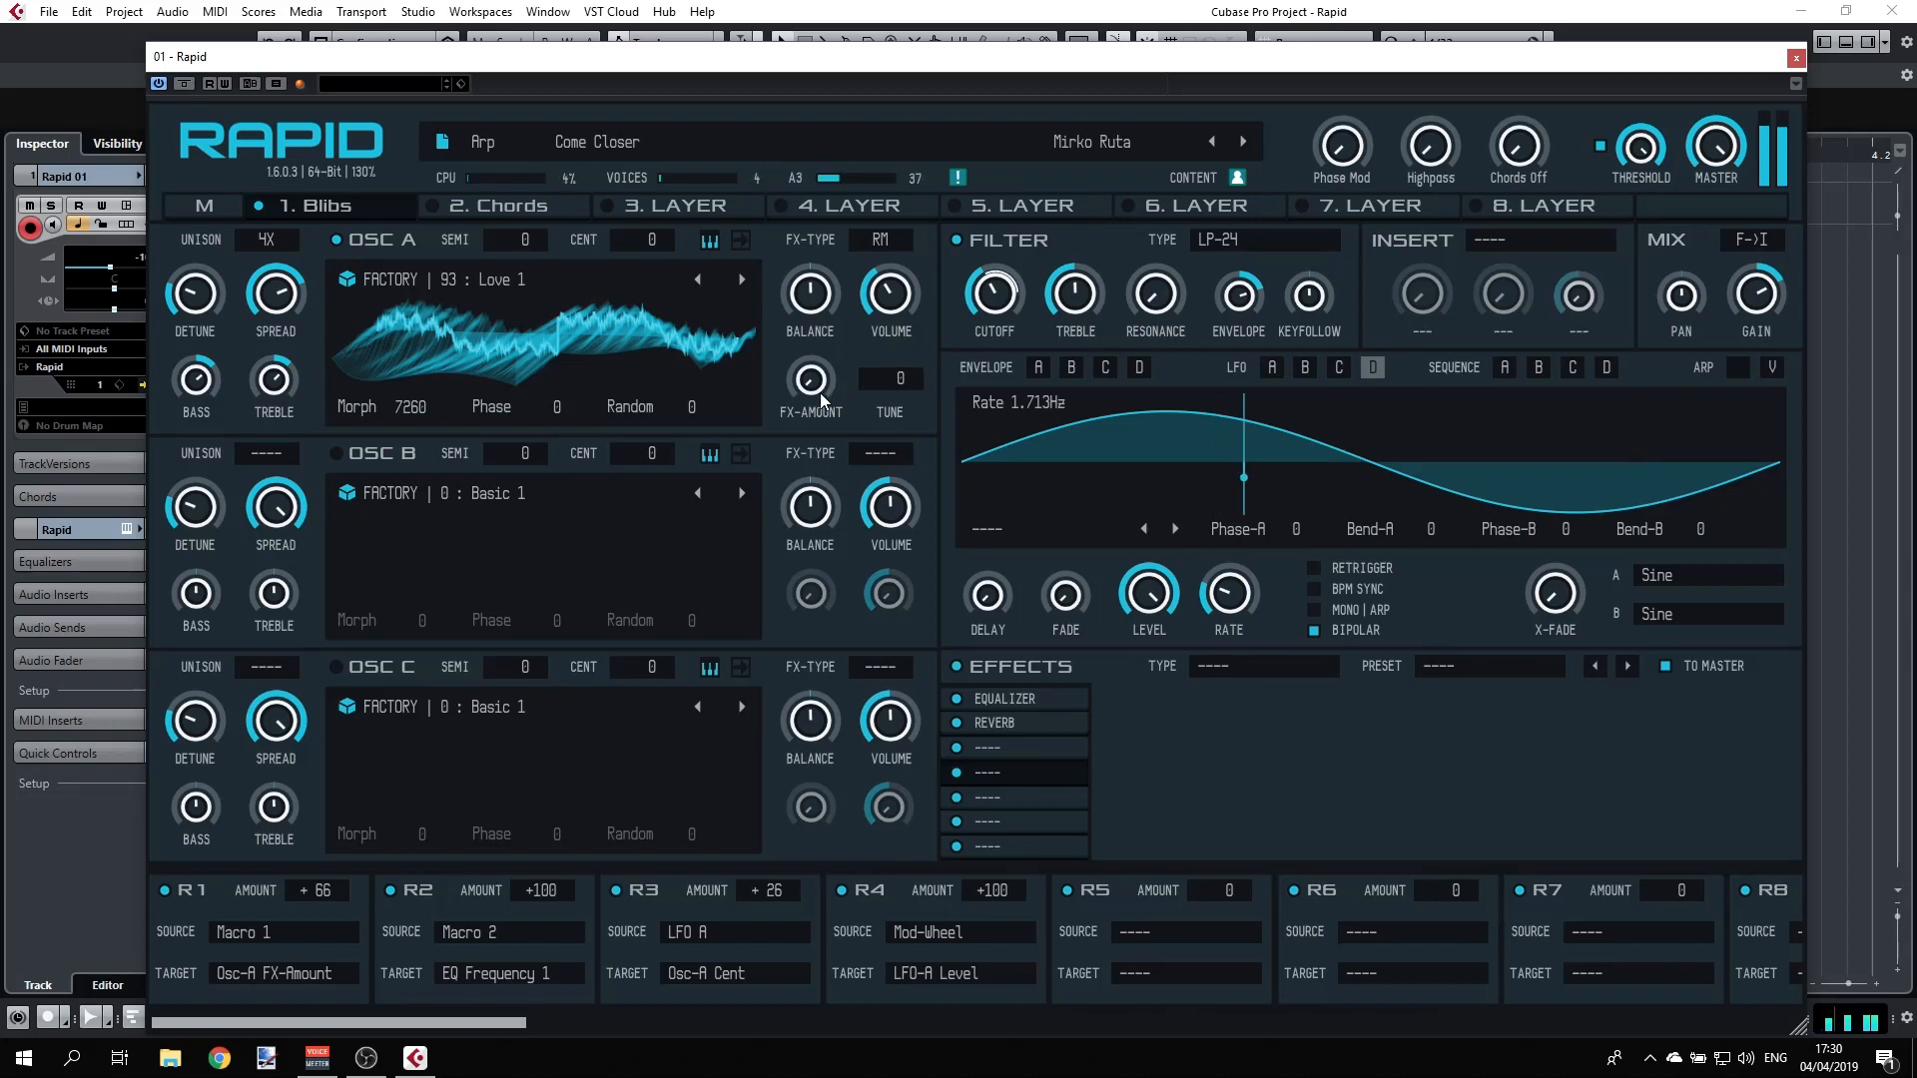
left_click_drag(818, 393, 877, 388)
left_click(885, 239)
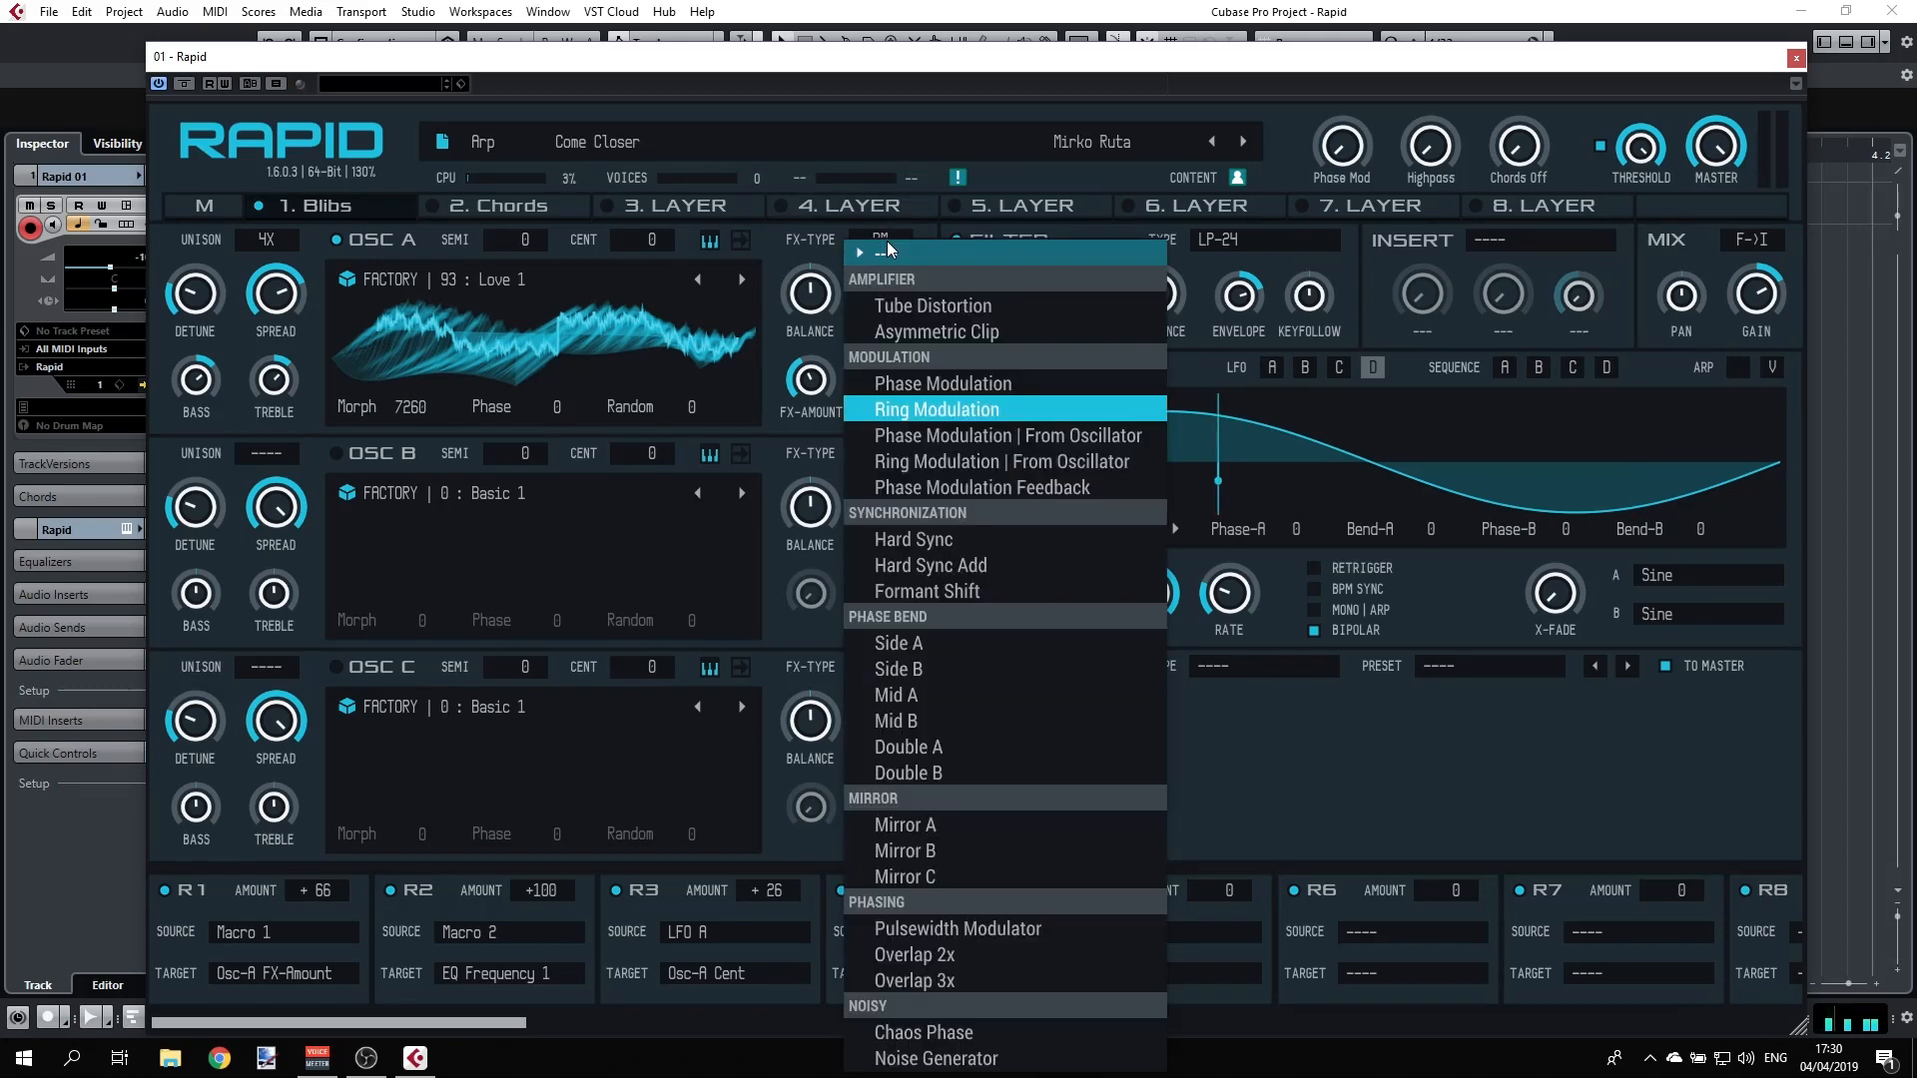
left_click(920, 336)
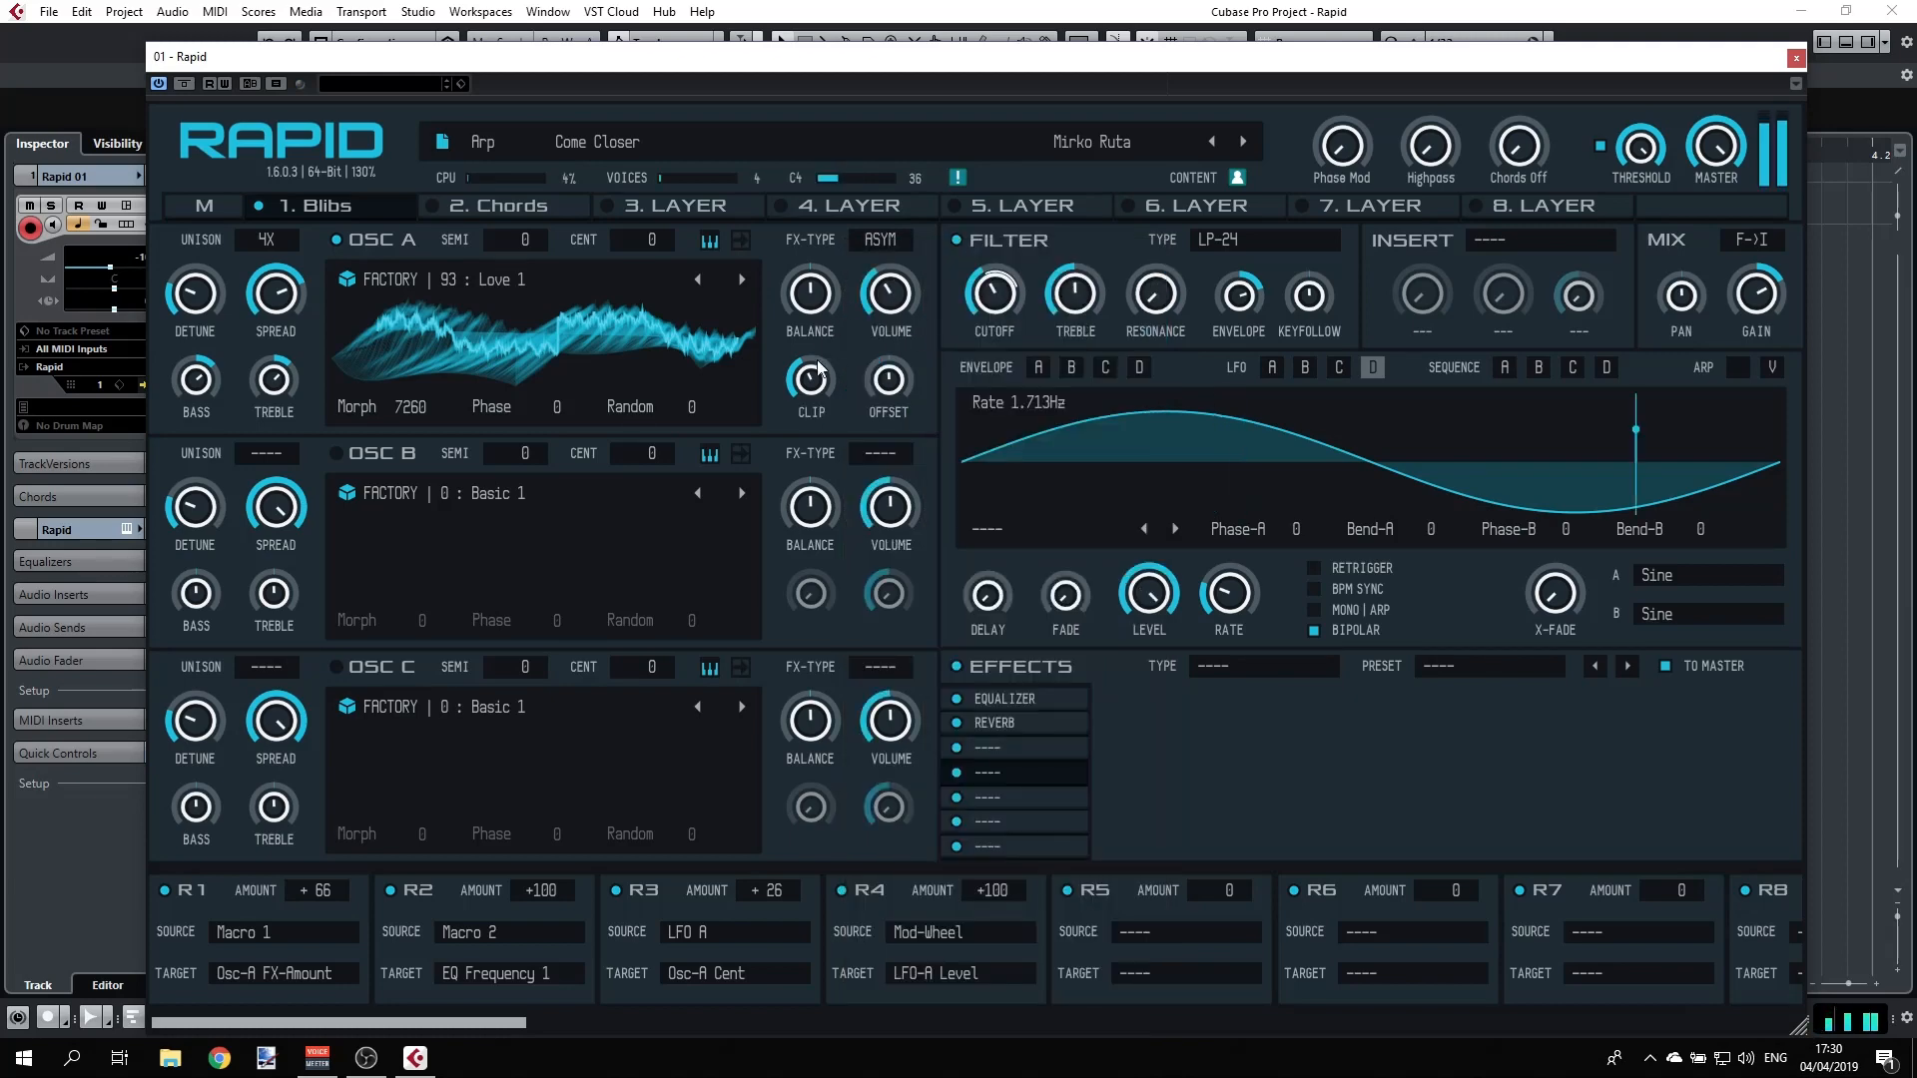
- Change oscillator A's effect type to Mirror A and lower the oscillator's volume
left_click(892, 239)
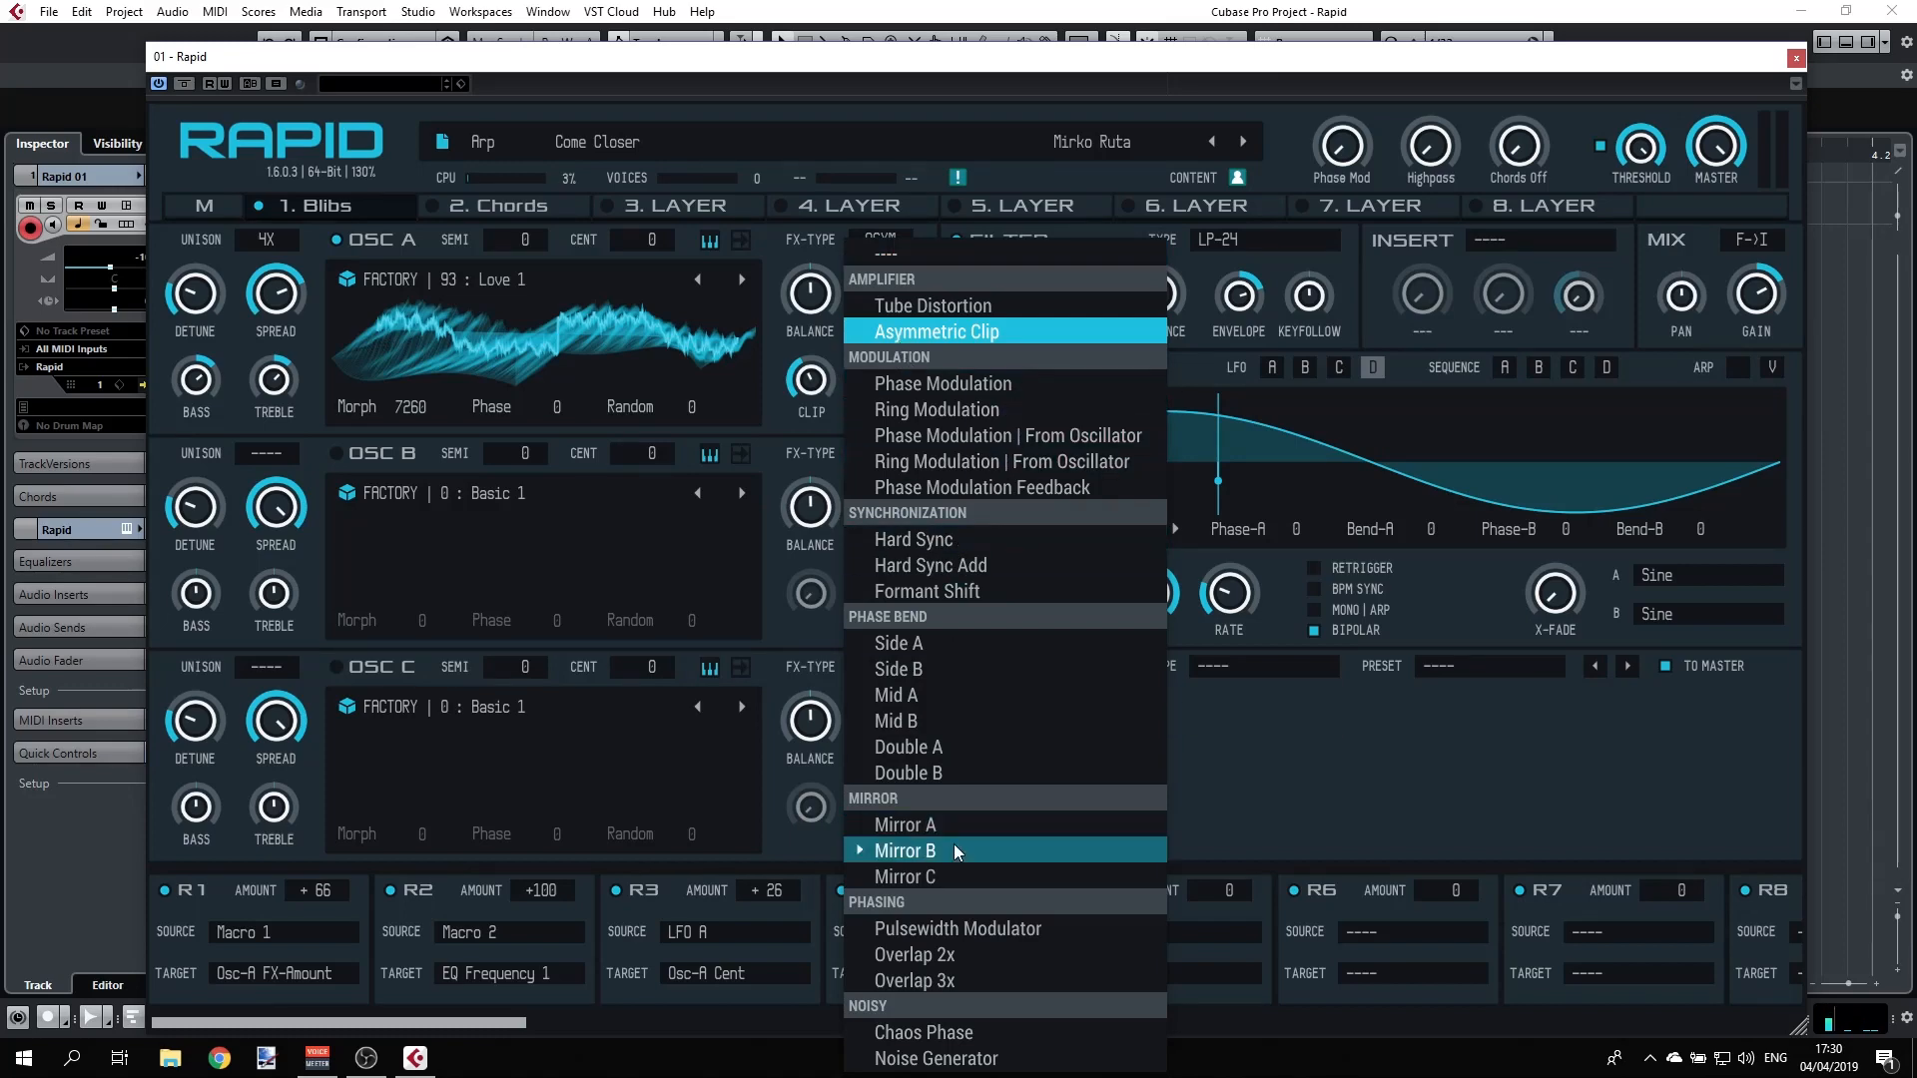
left_click(930, 827)
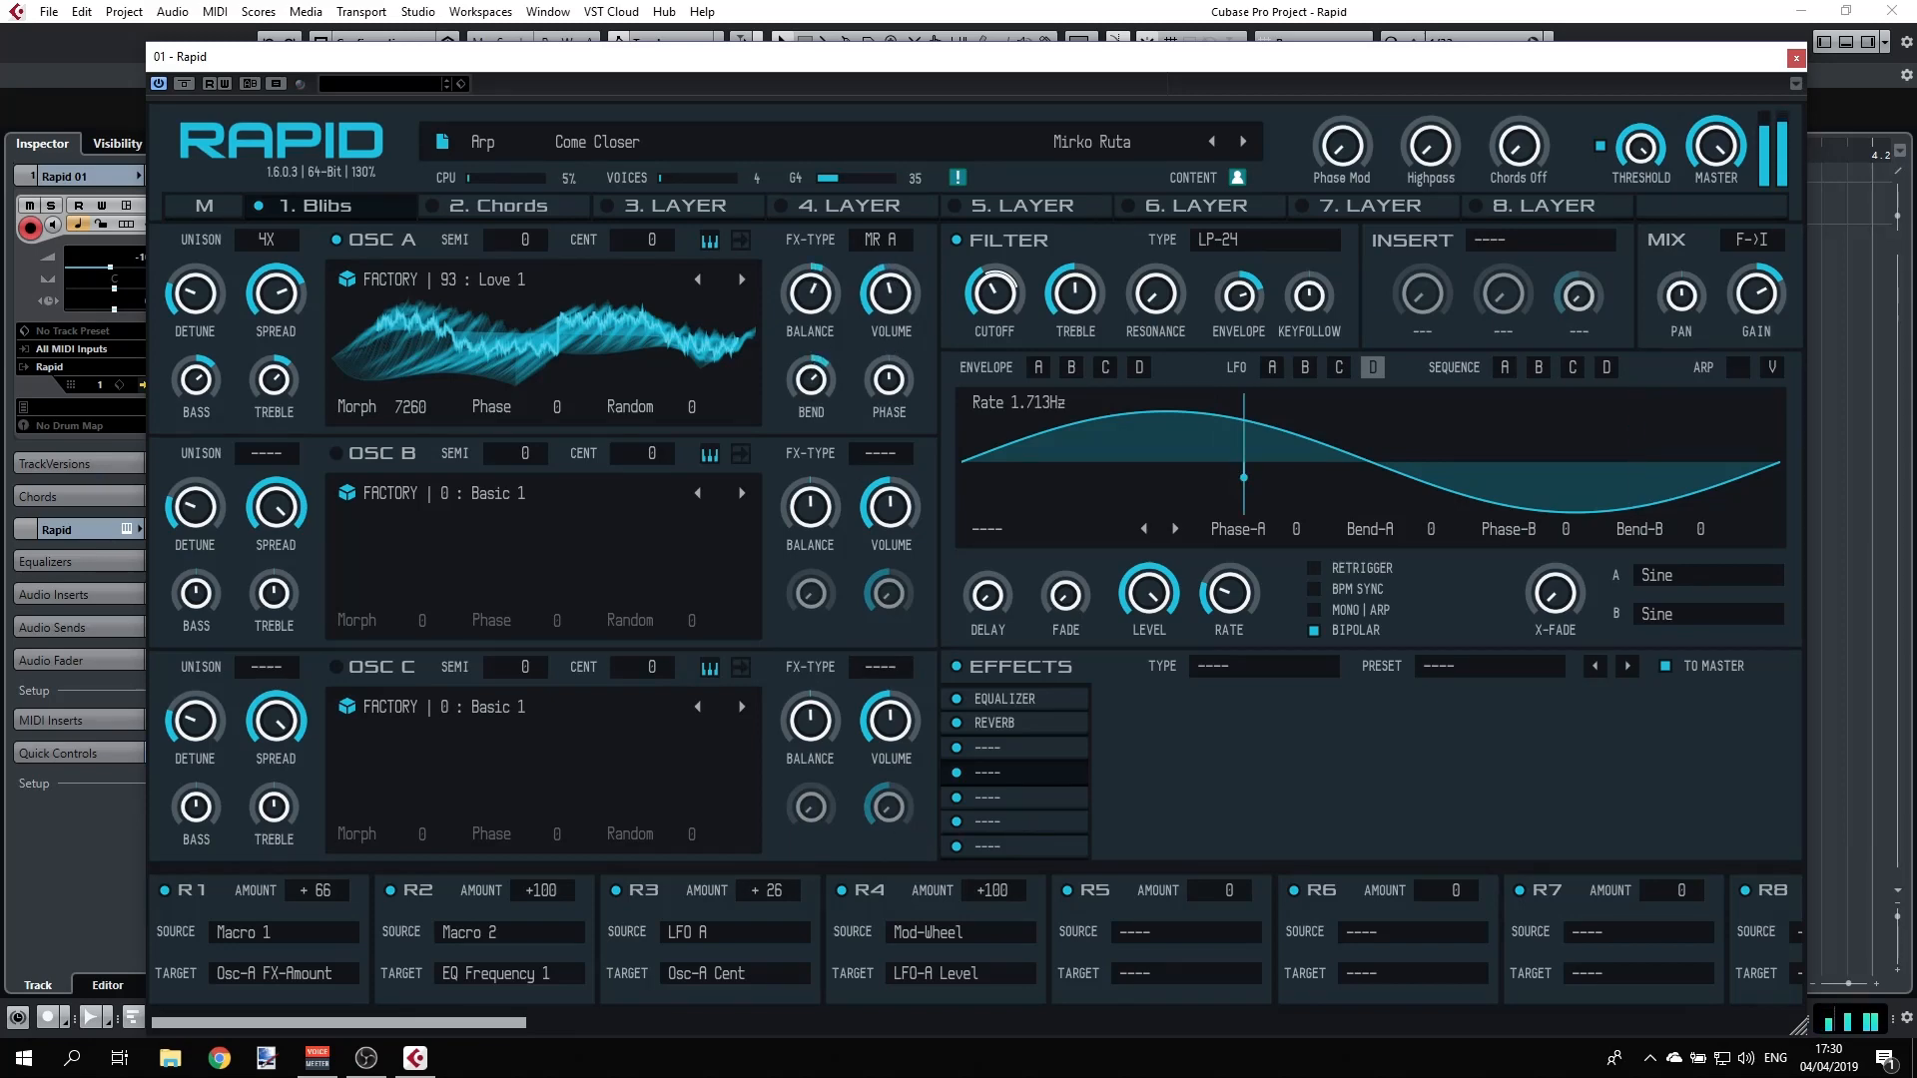
left_click_drag(889, 295, 889, 308)
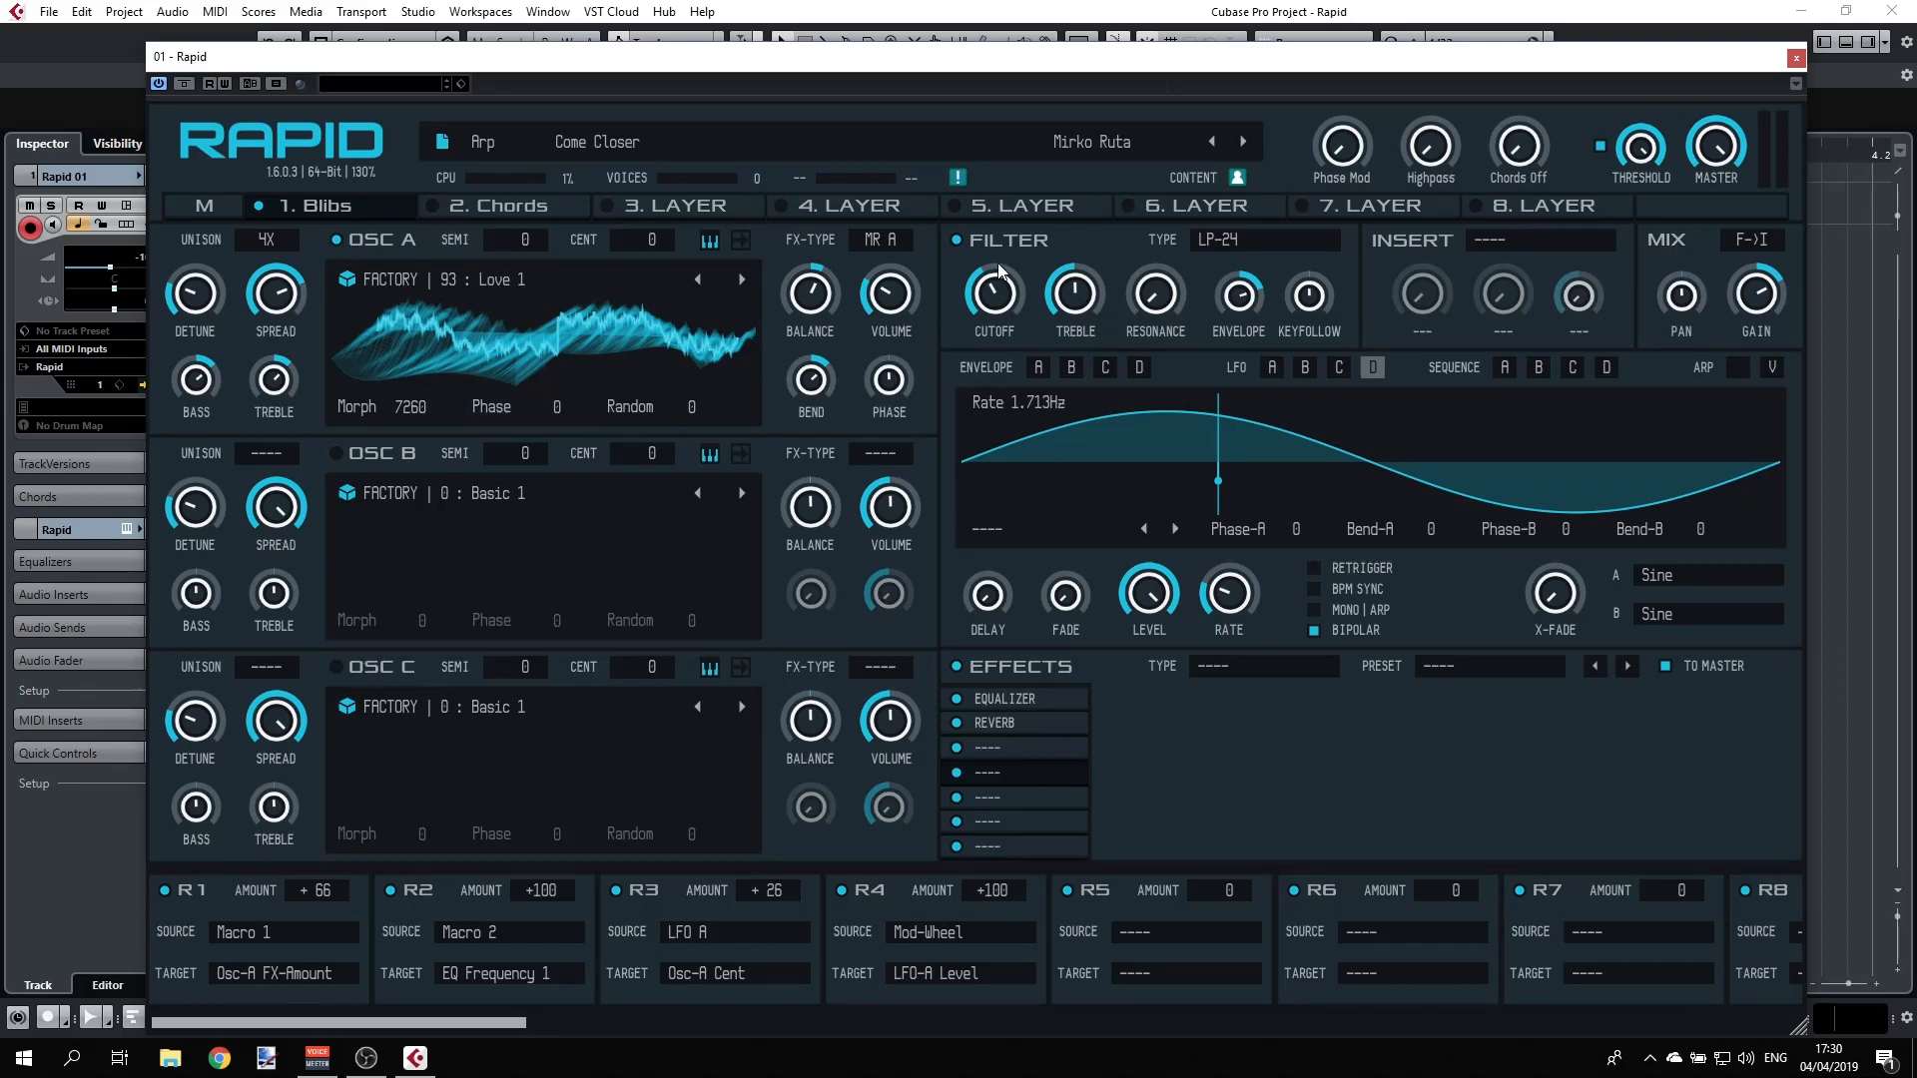
- Set the Blibs layer's filter type to Formant A and lower the filter cutoff
left_click(1255, 240)
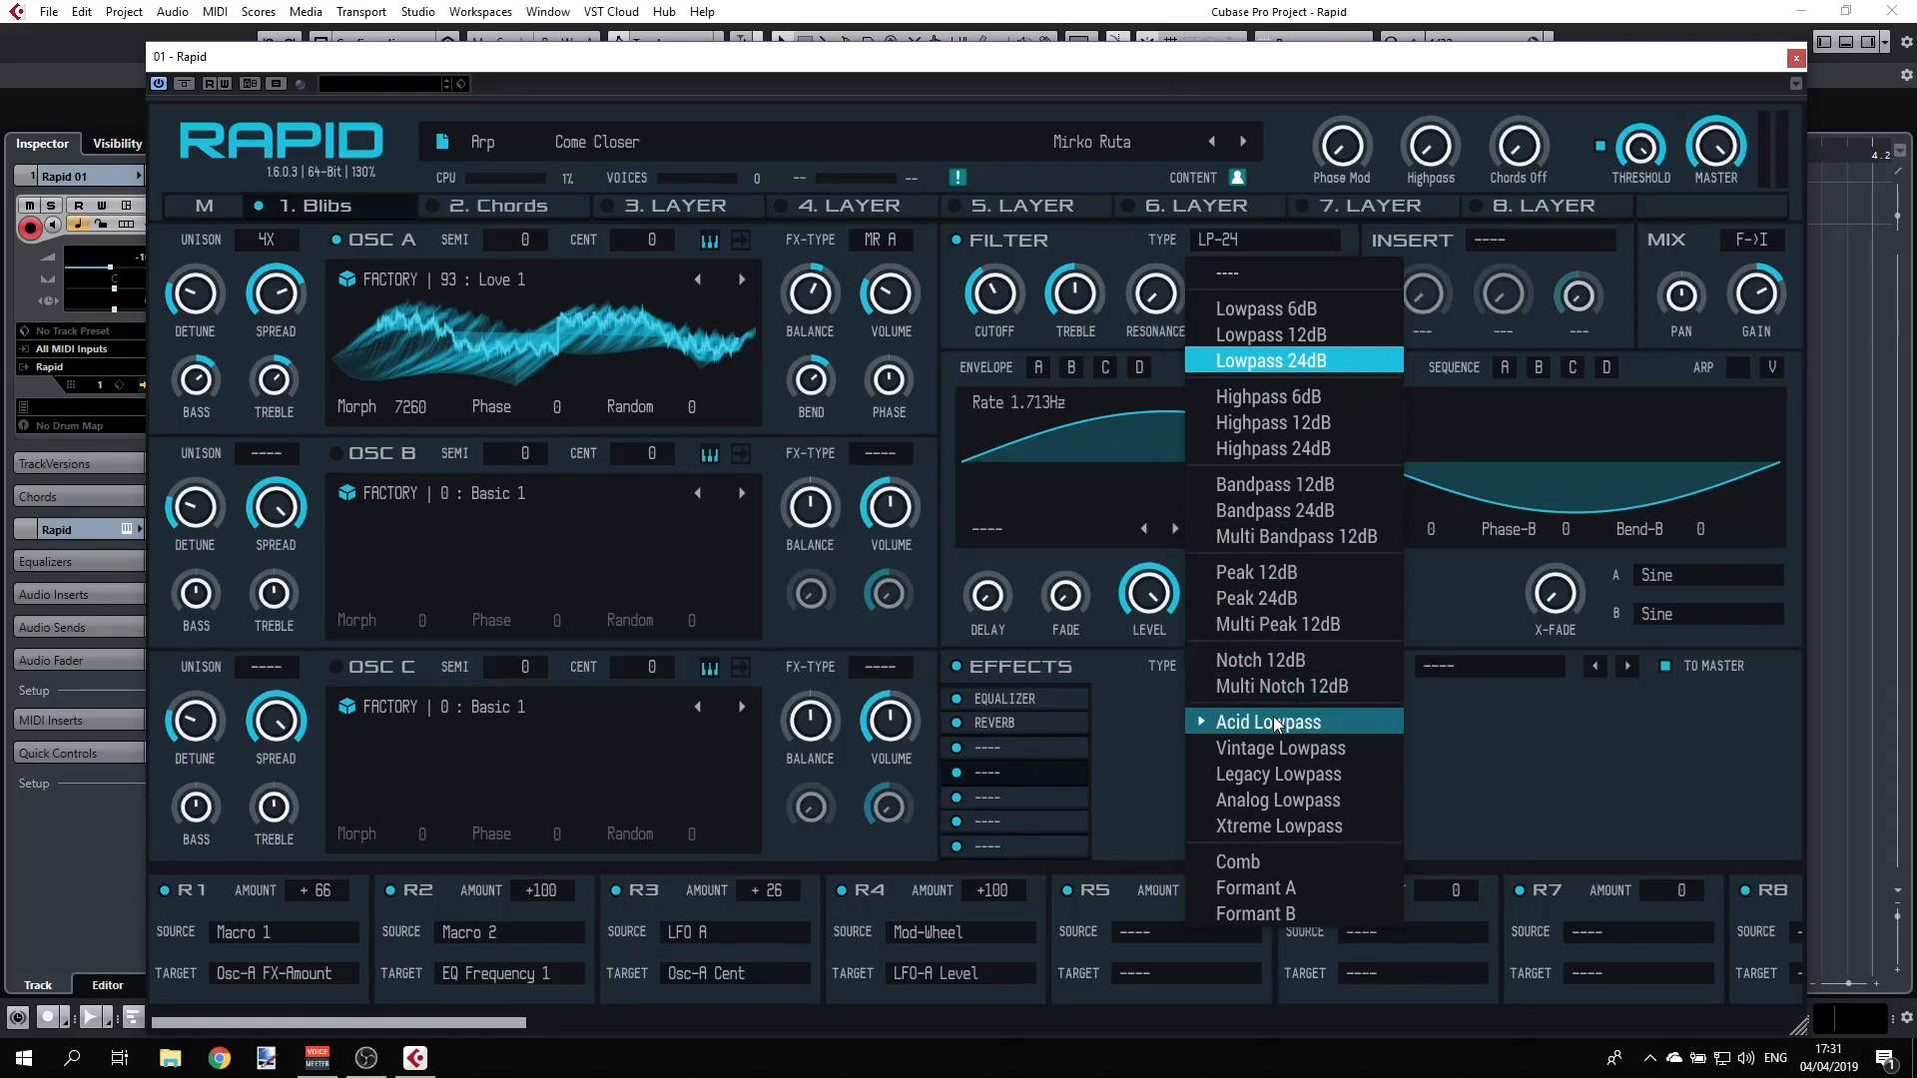
left_click(1230, 891)
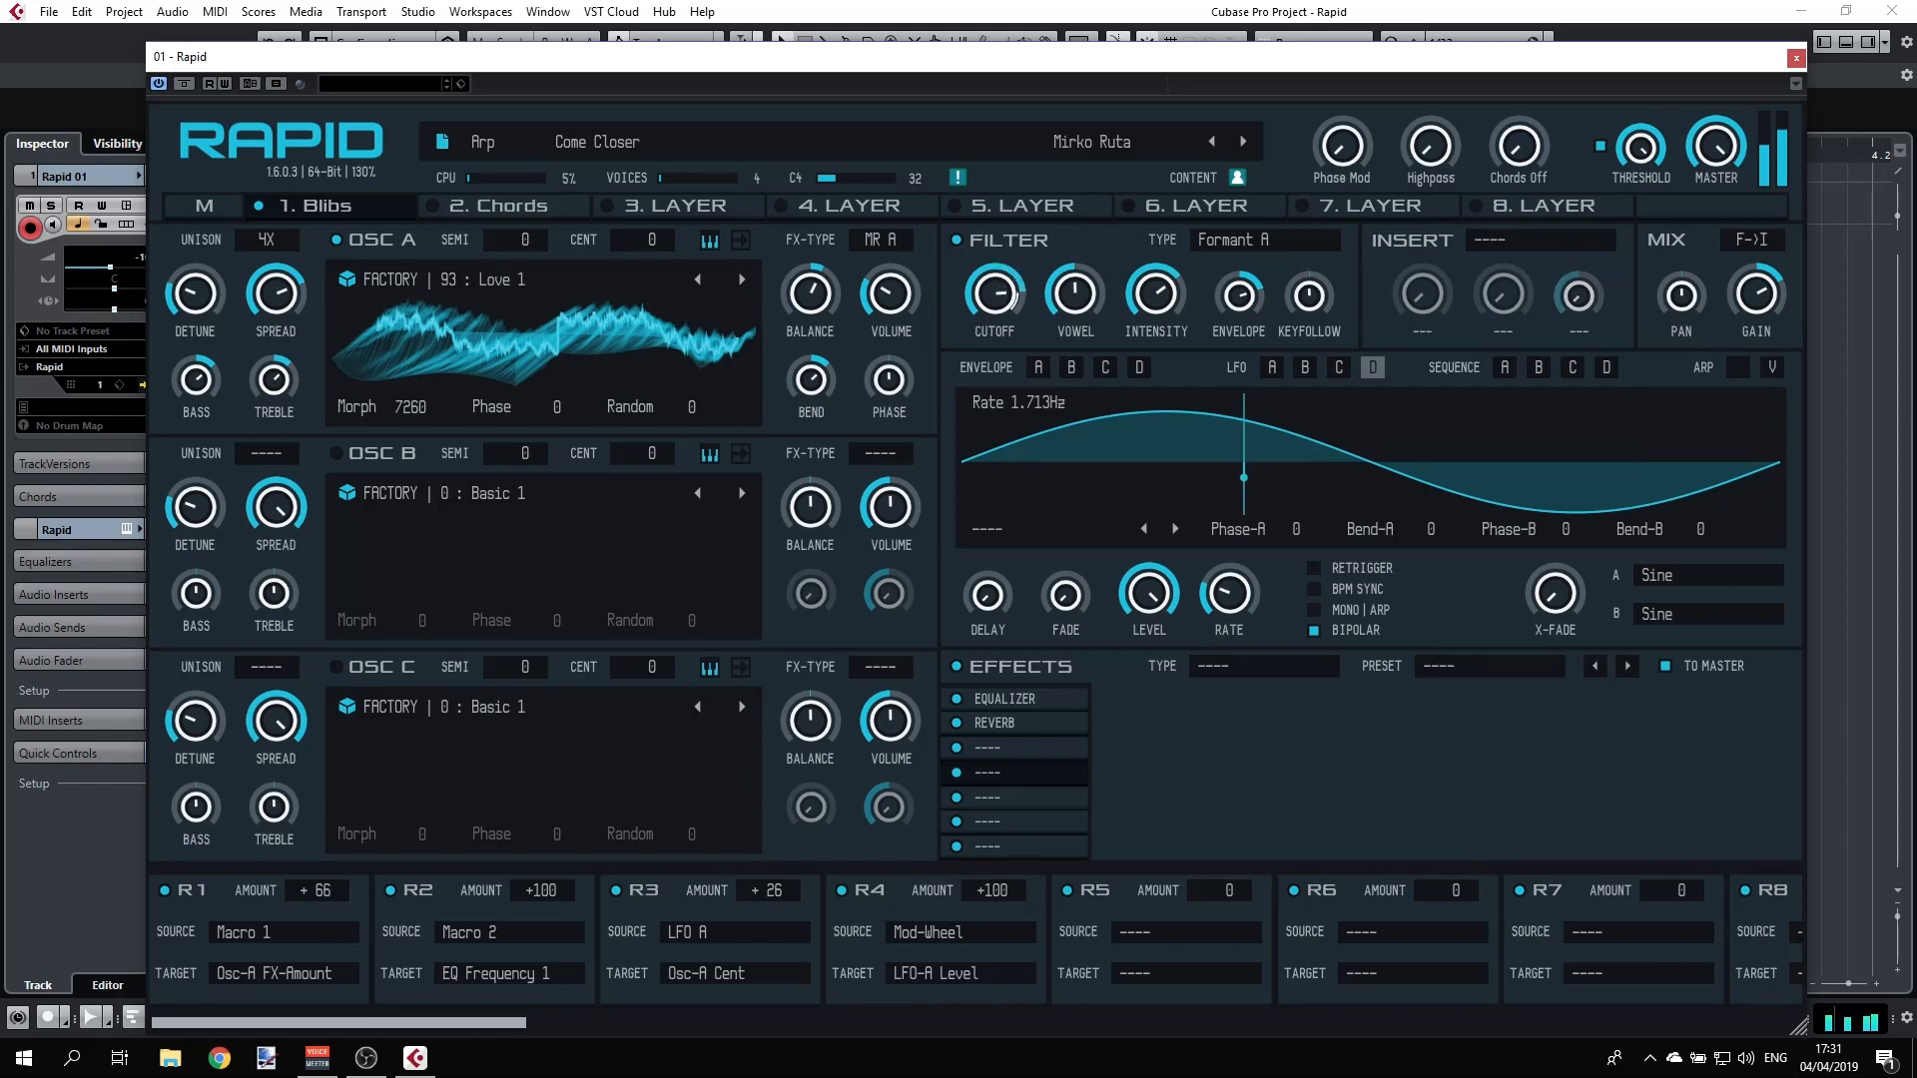
left_click_drag(1013, 304, 1014, 330)
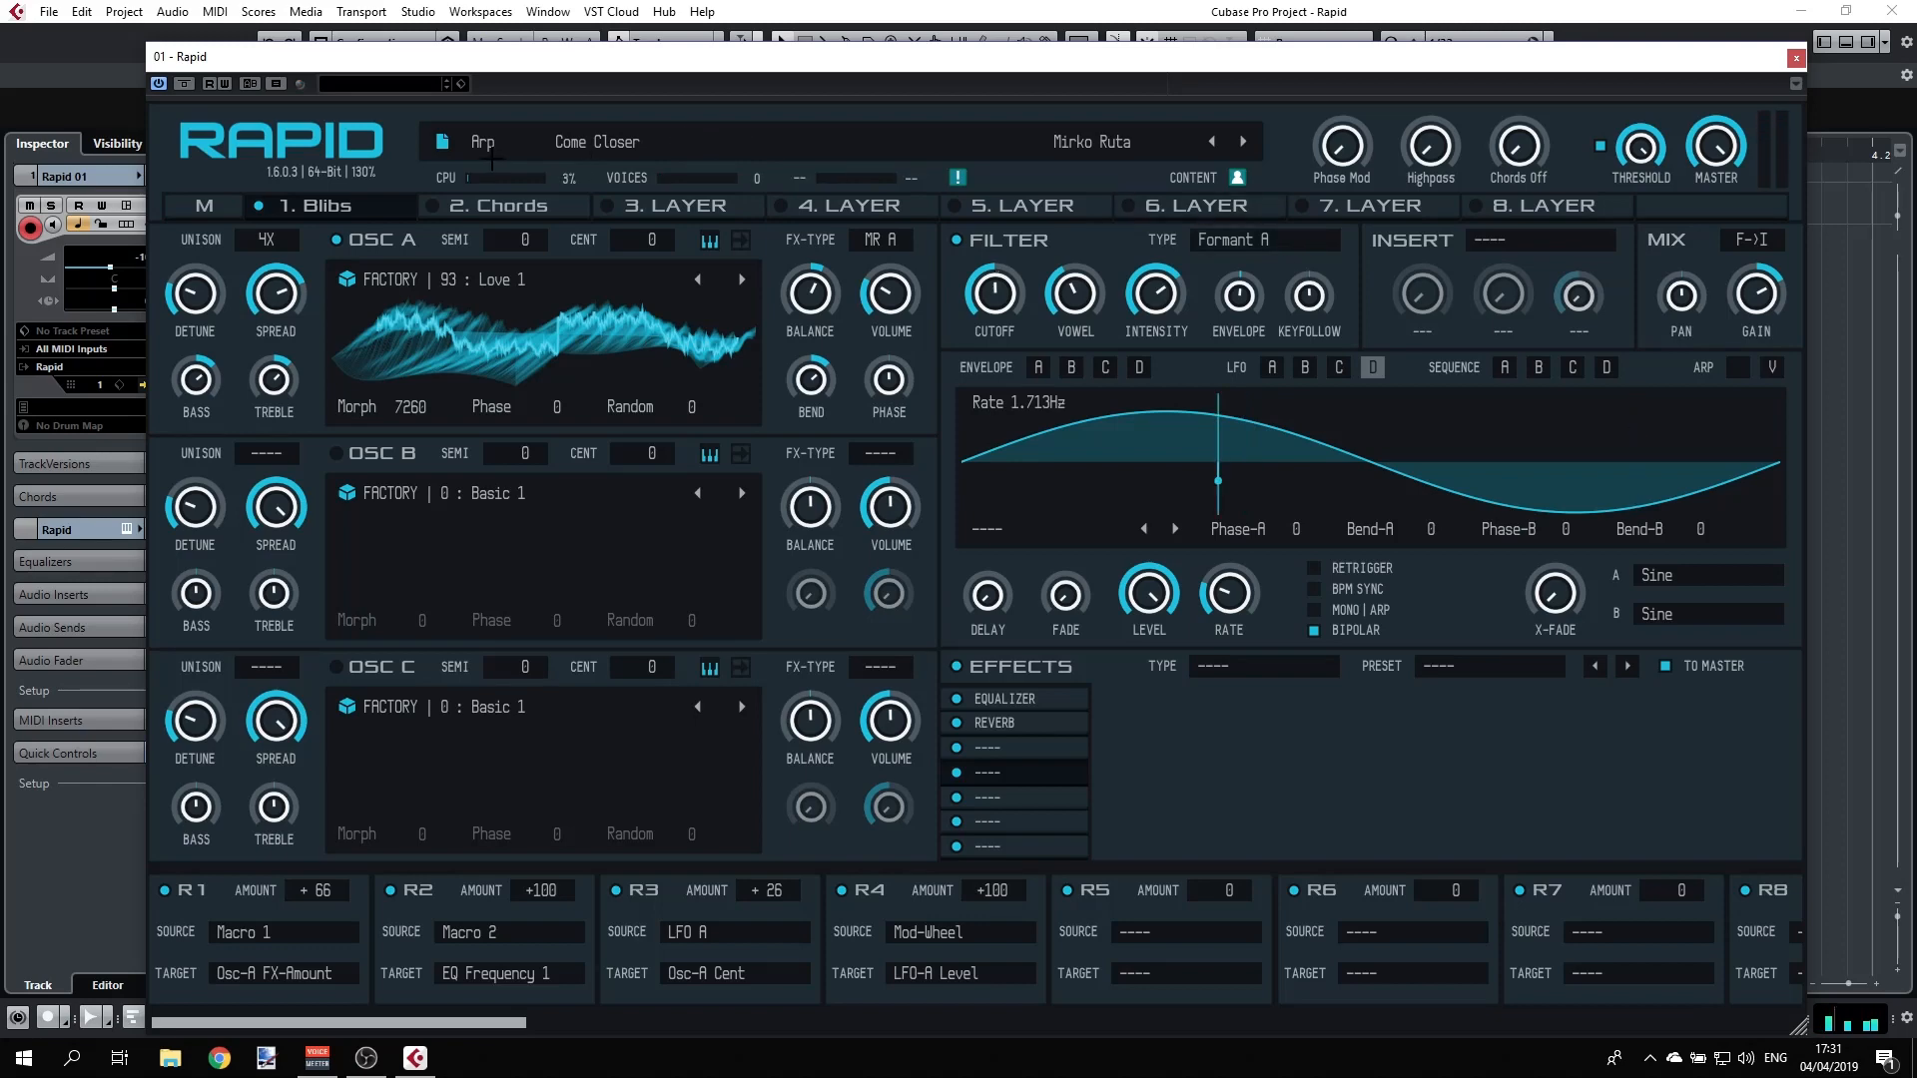
- Load the Square preset from the Basic bank and raise the filter resonance of its first layer
left_click(217, 206)
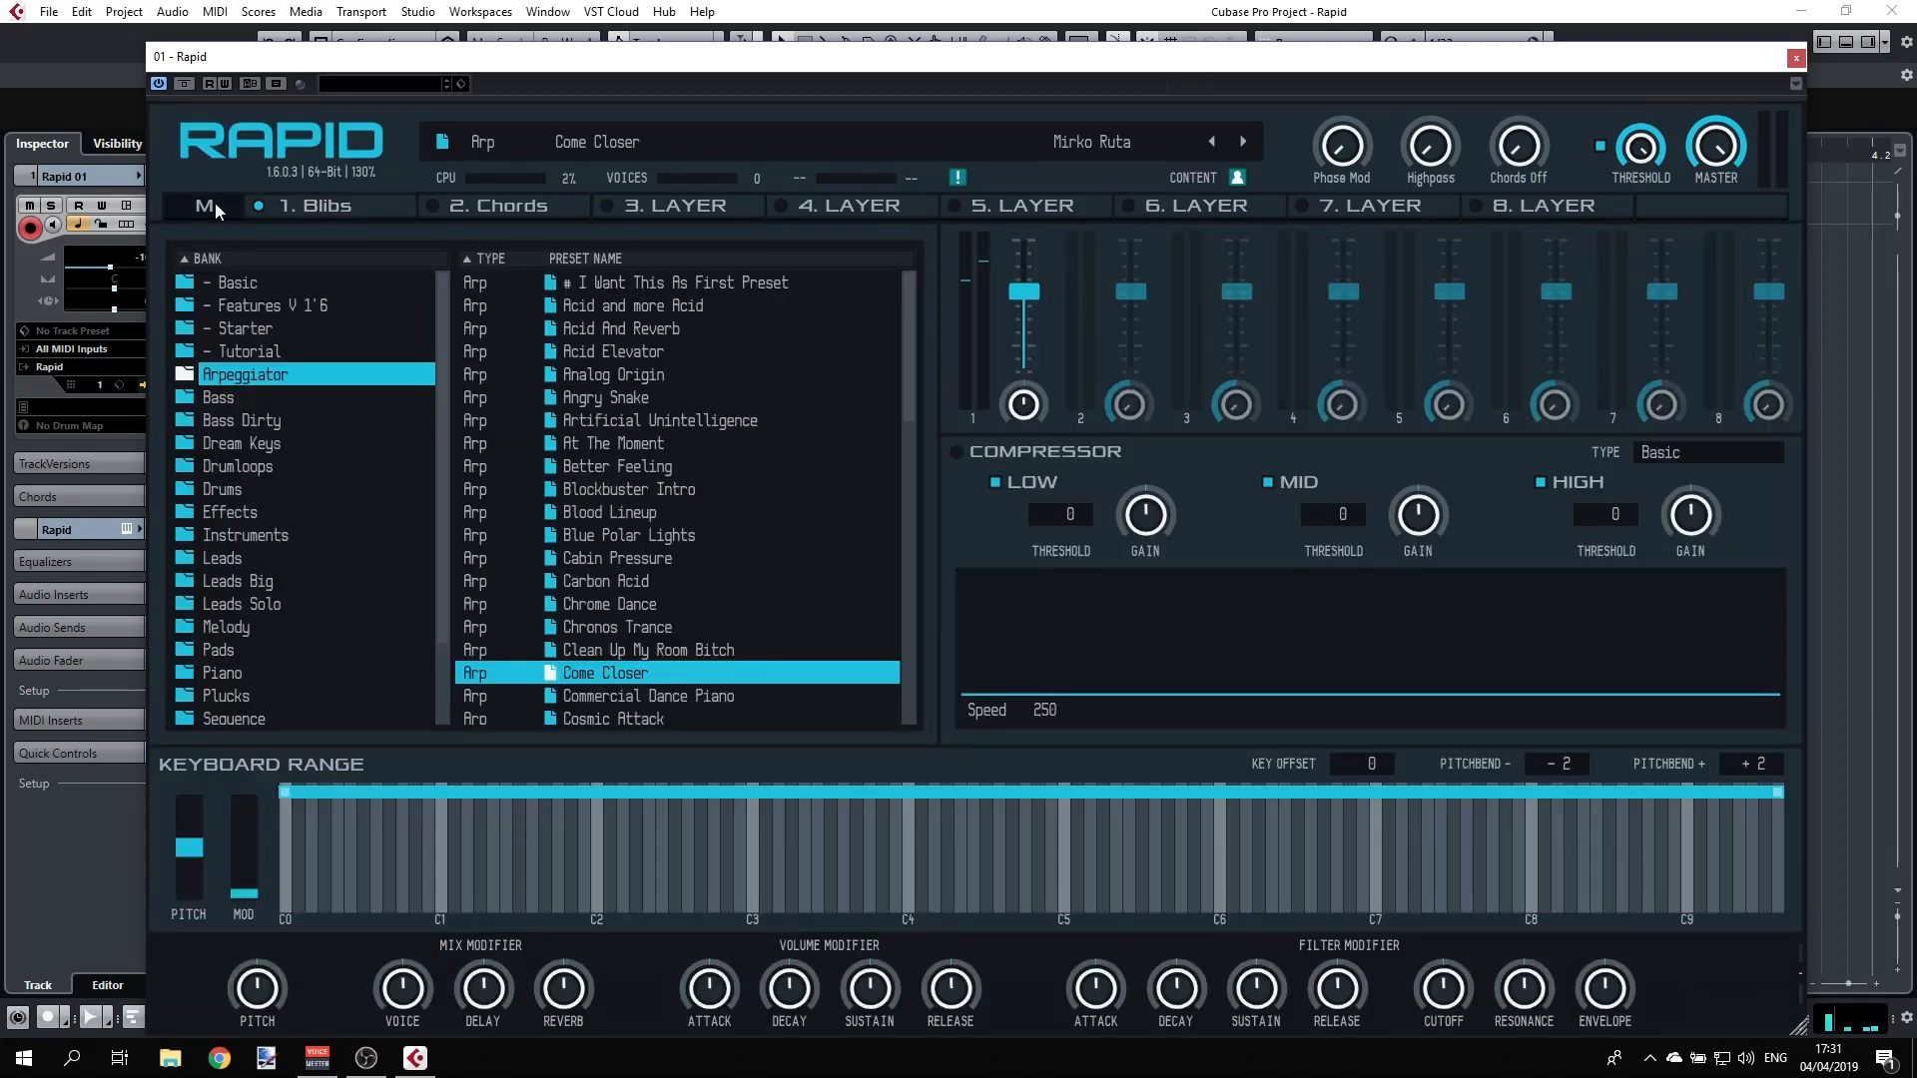
left_click(251, 284)
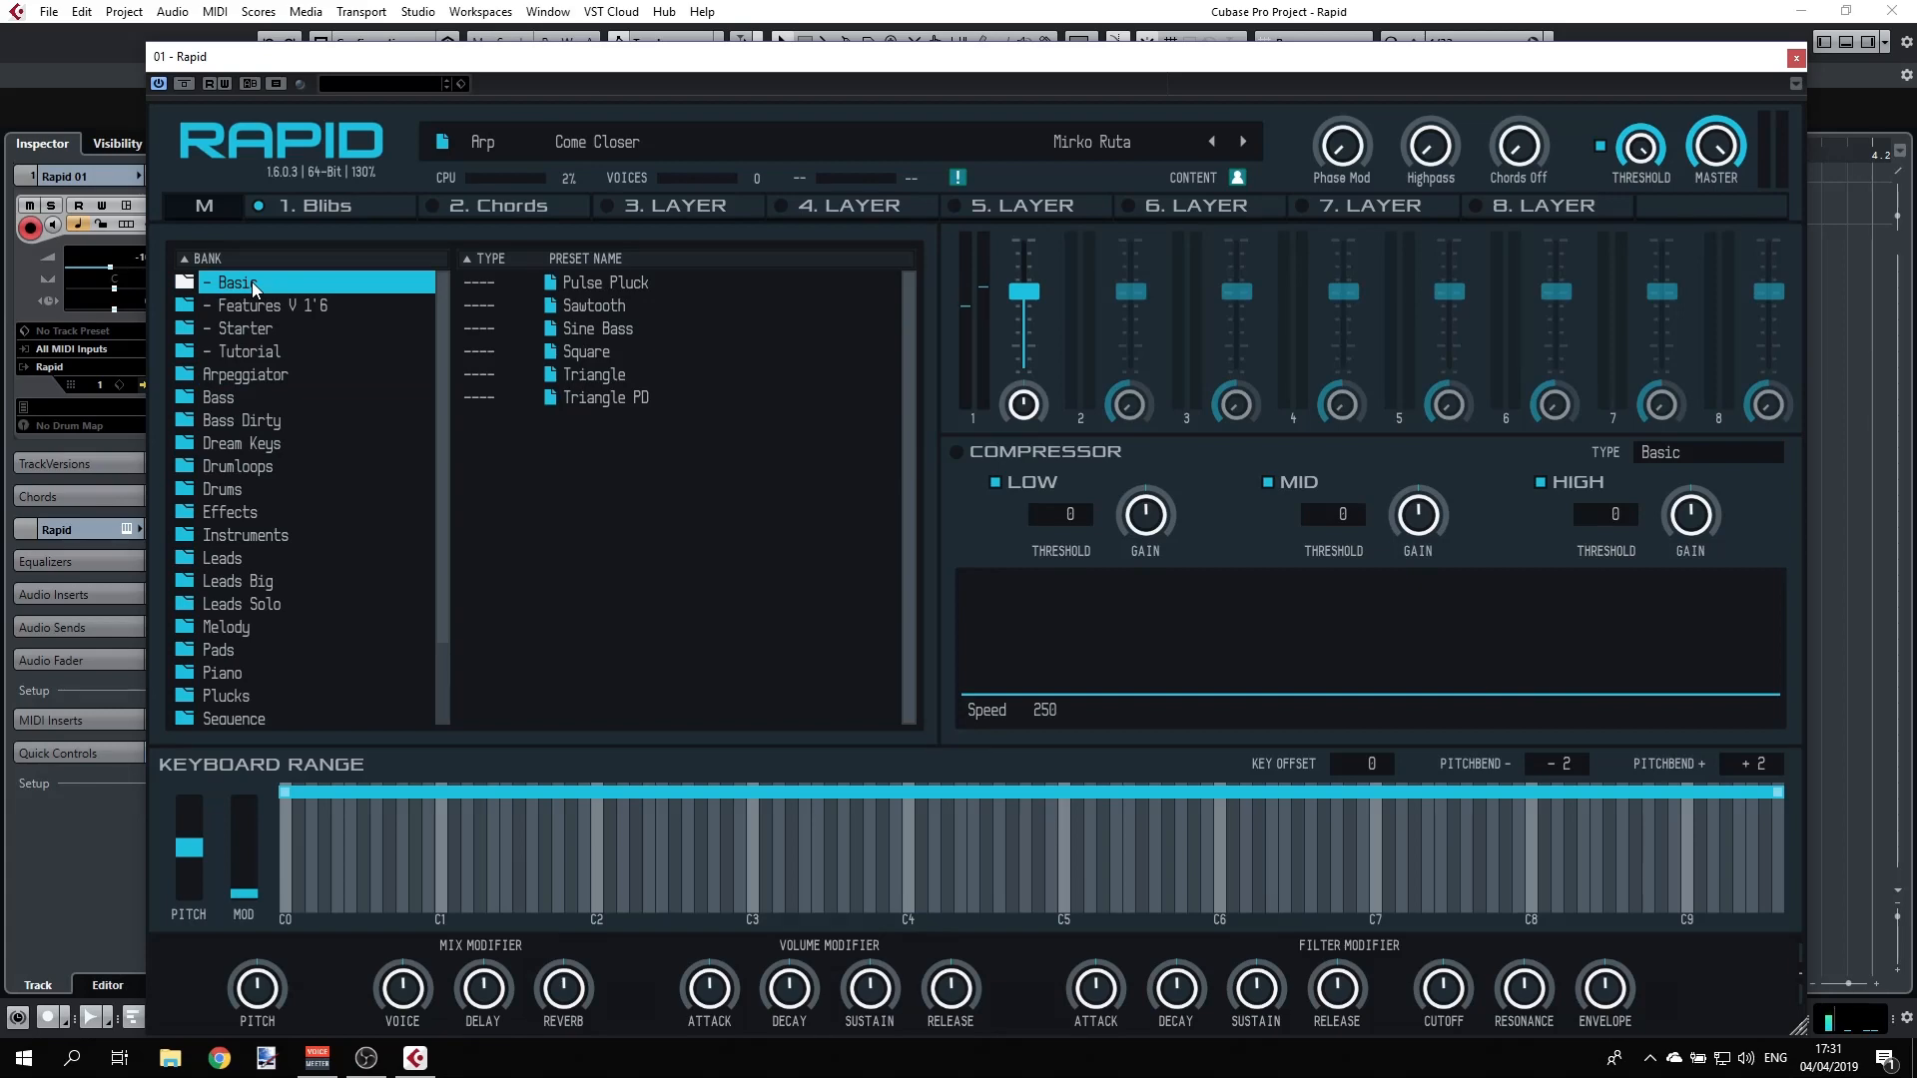
left_click(584, 350)
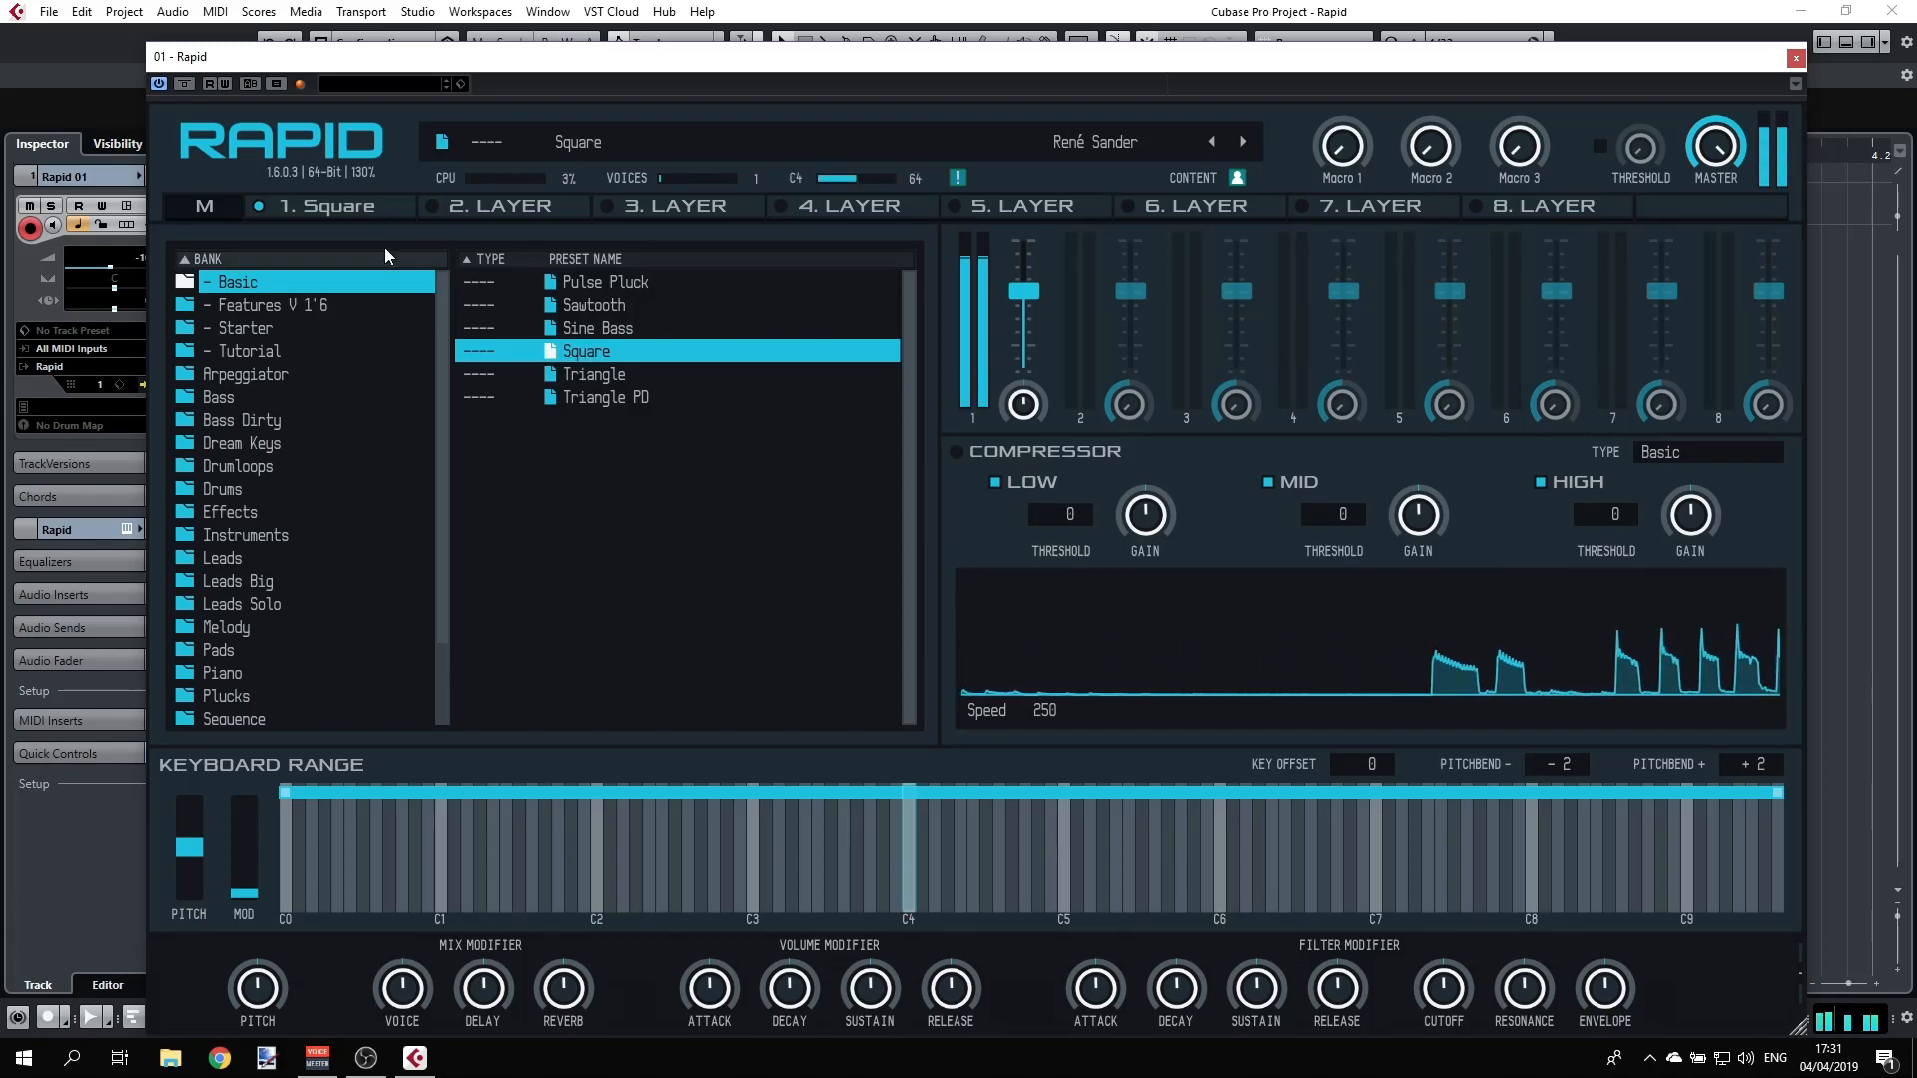
left_click(338, 207)
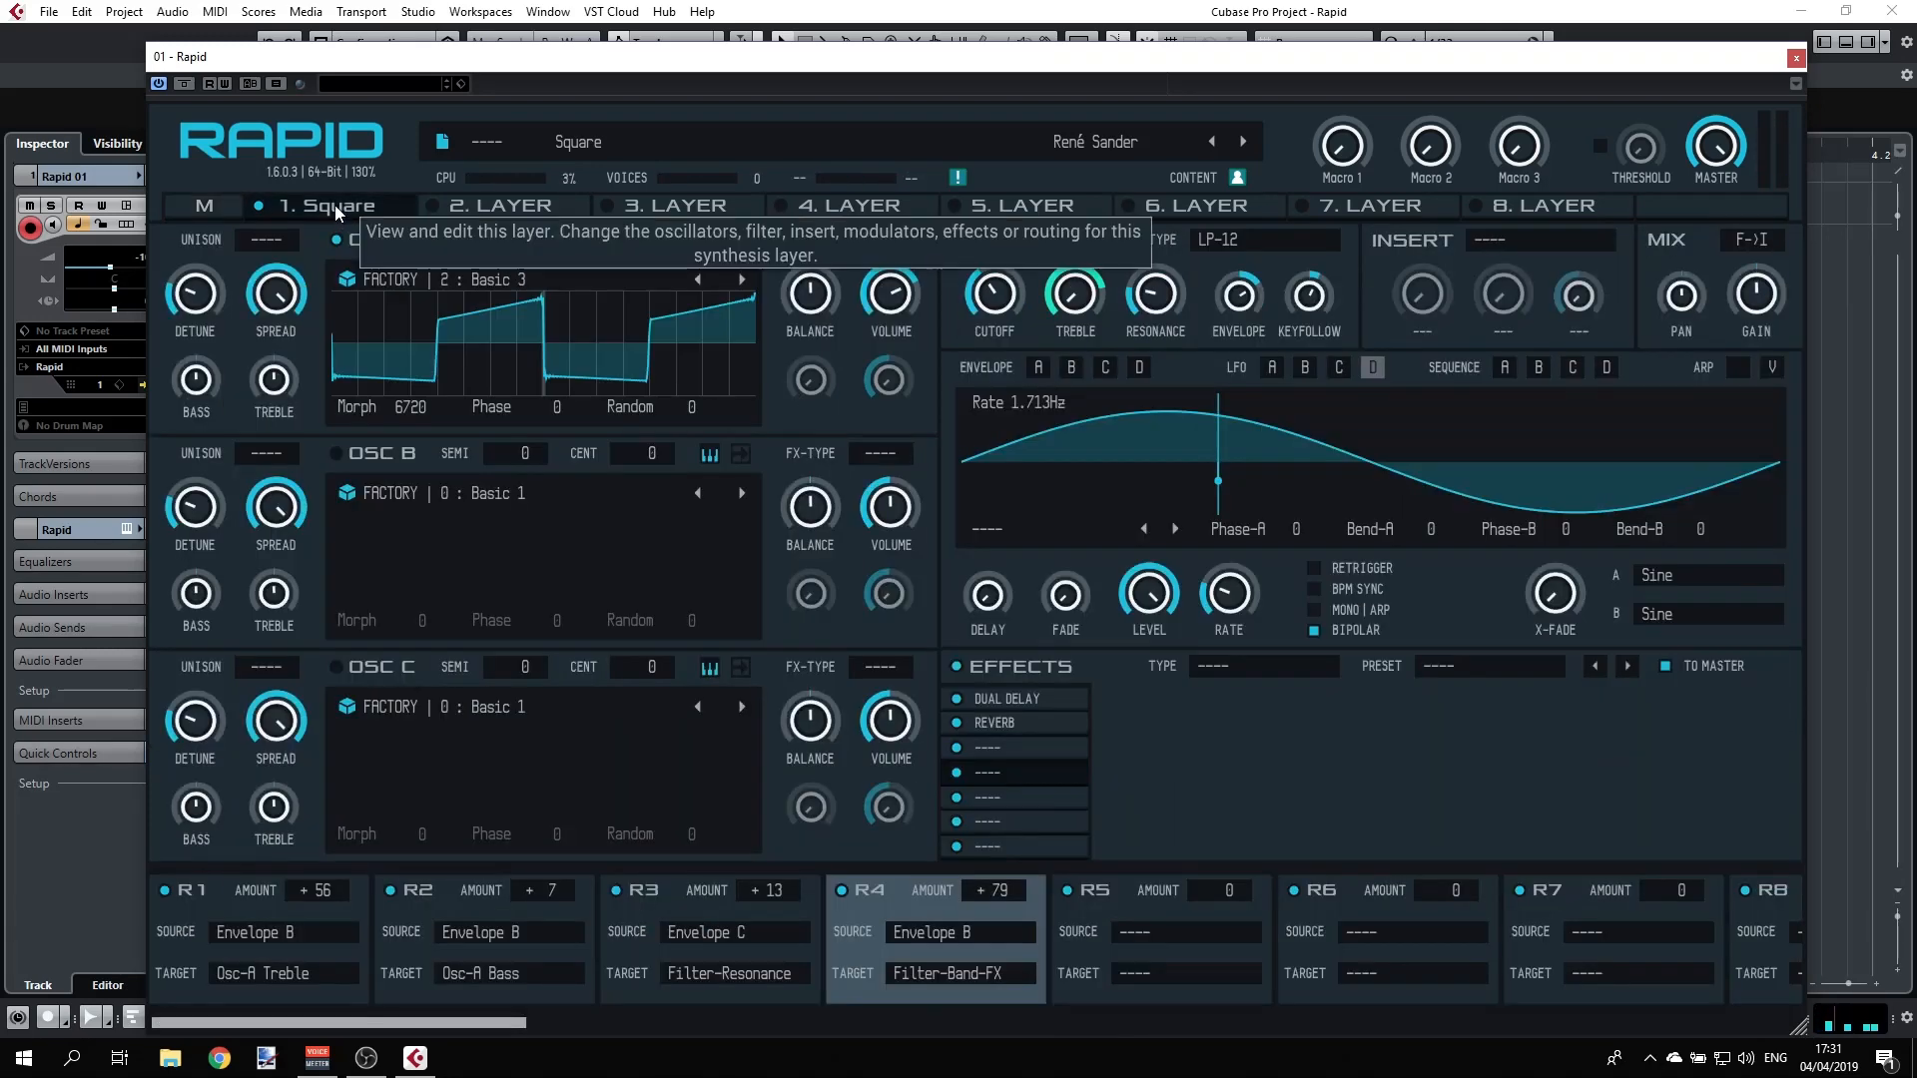
mouse_move(1271, 411)
left_mouse_down()
mouse_move(1243, 384)
mouse_move(1294, 347)
mouse_move(1134, 299)
left_mouse_up()
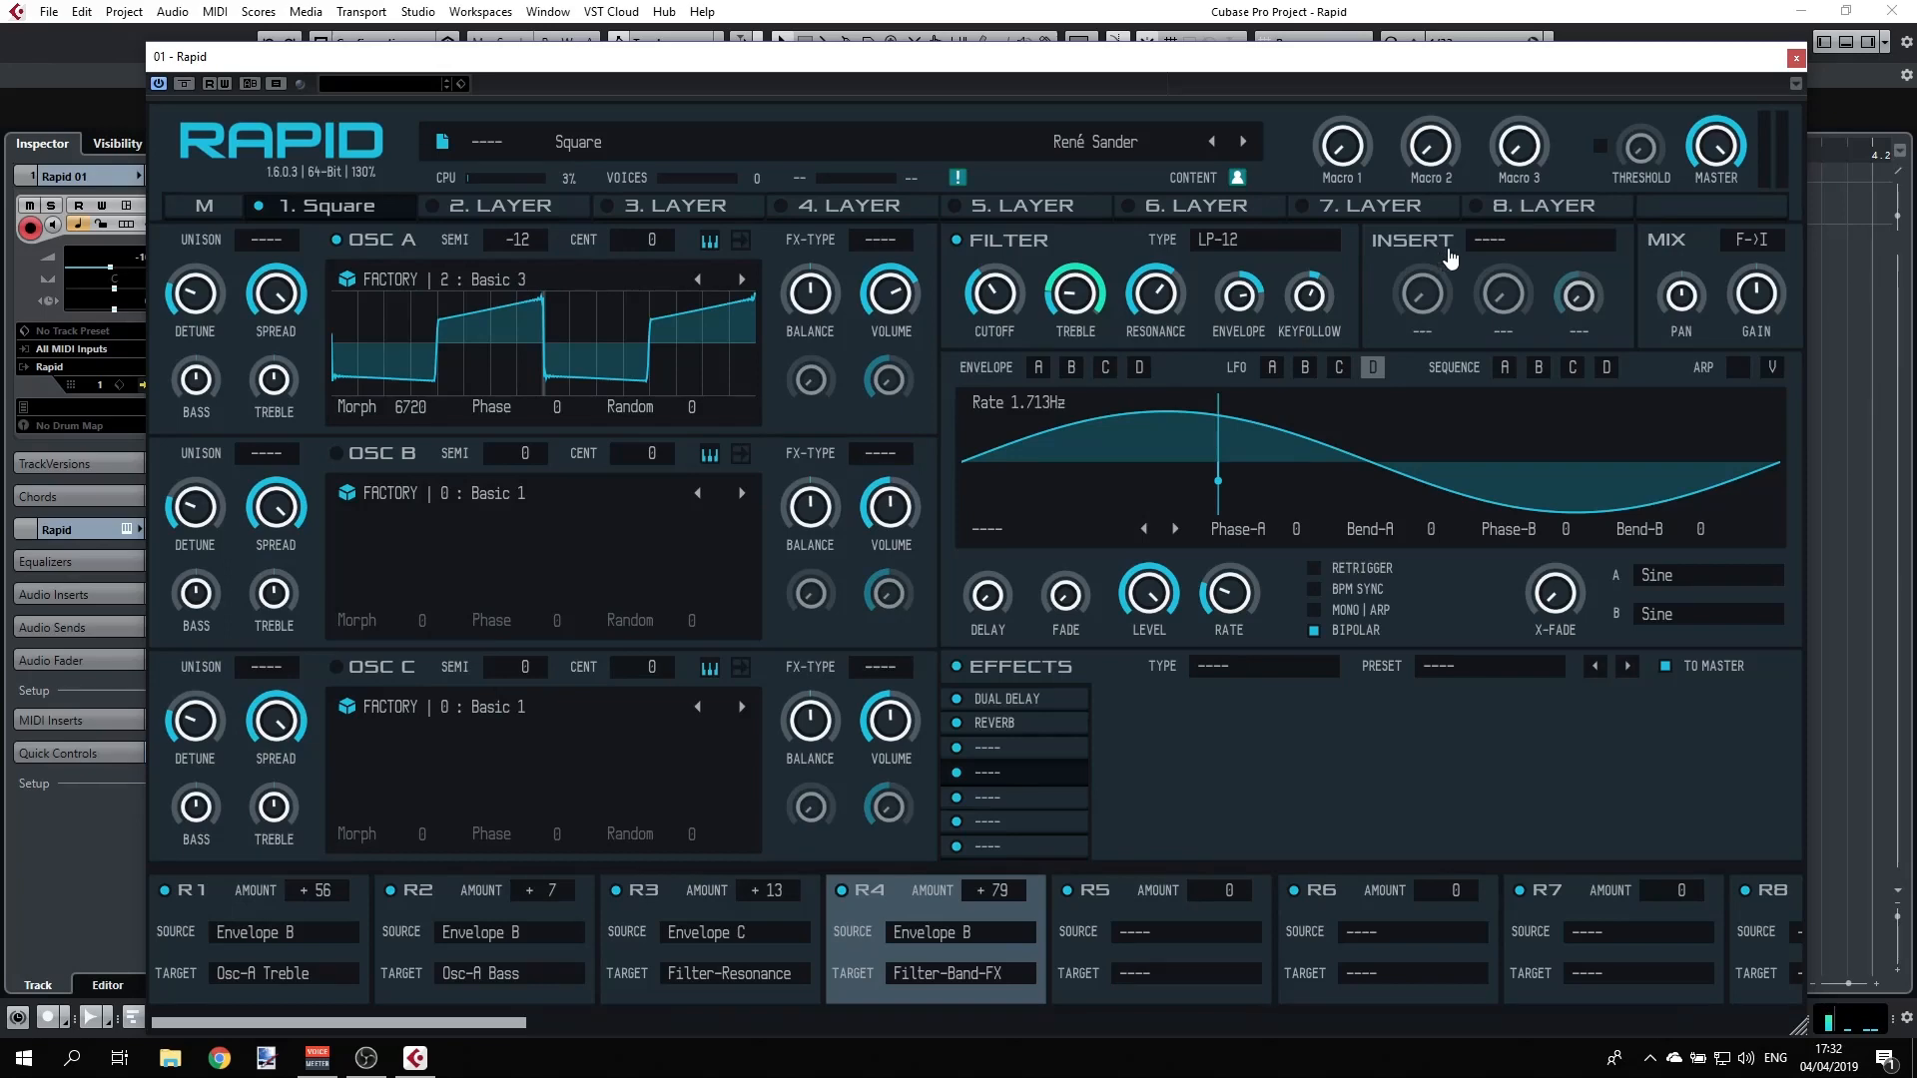
- Add Overdrive as the Square layer's insert effect and lower its mix amount
left_click(1496, 243)
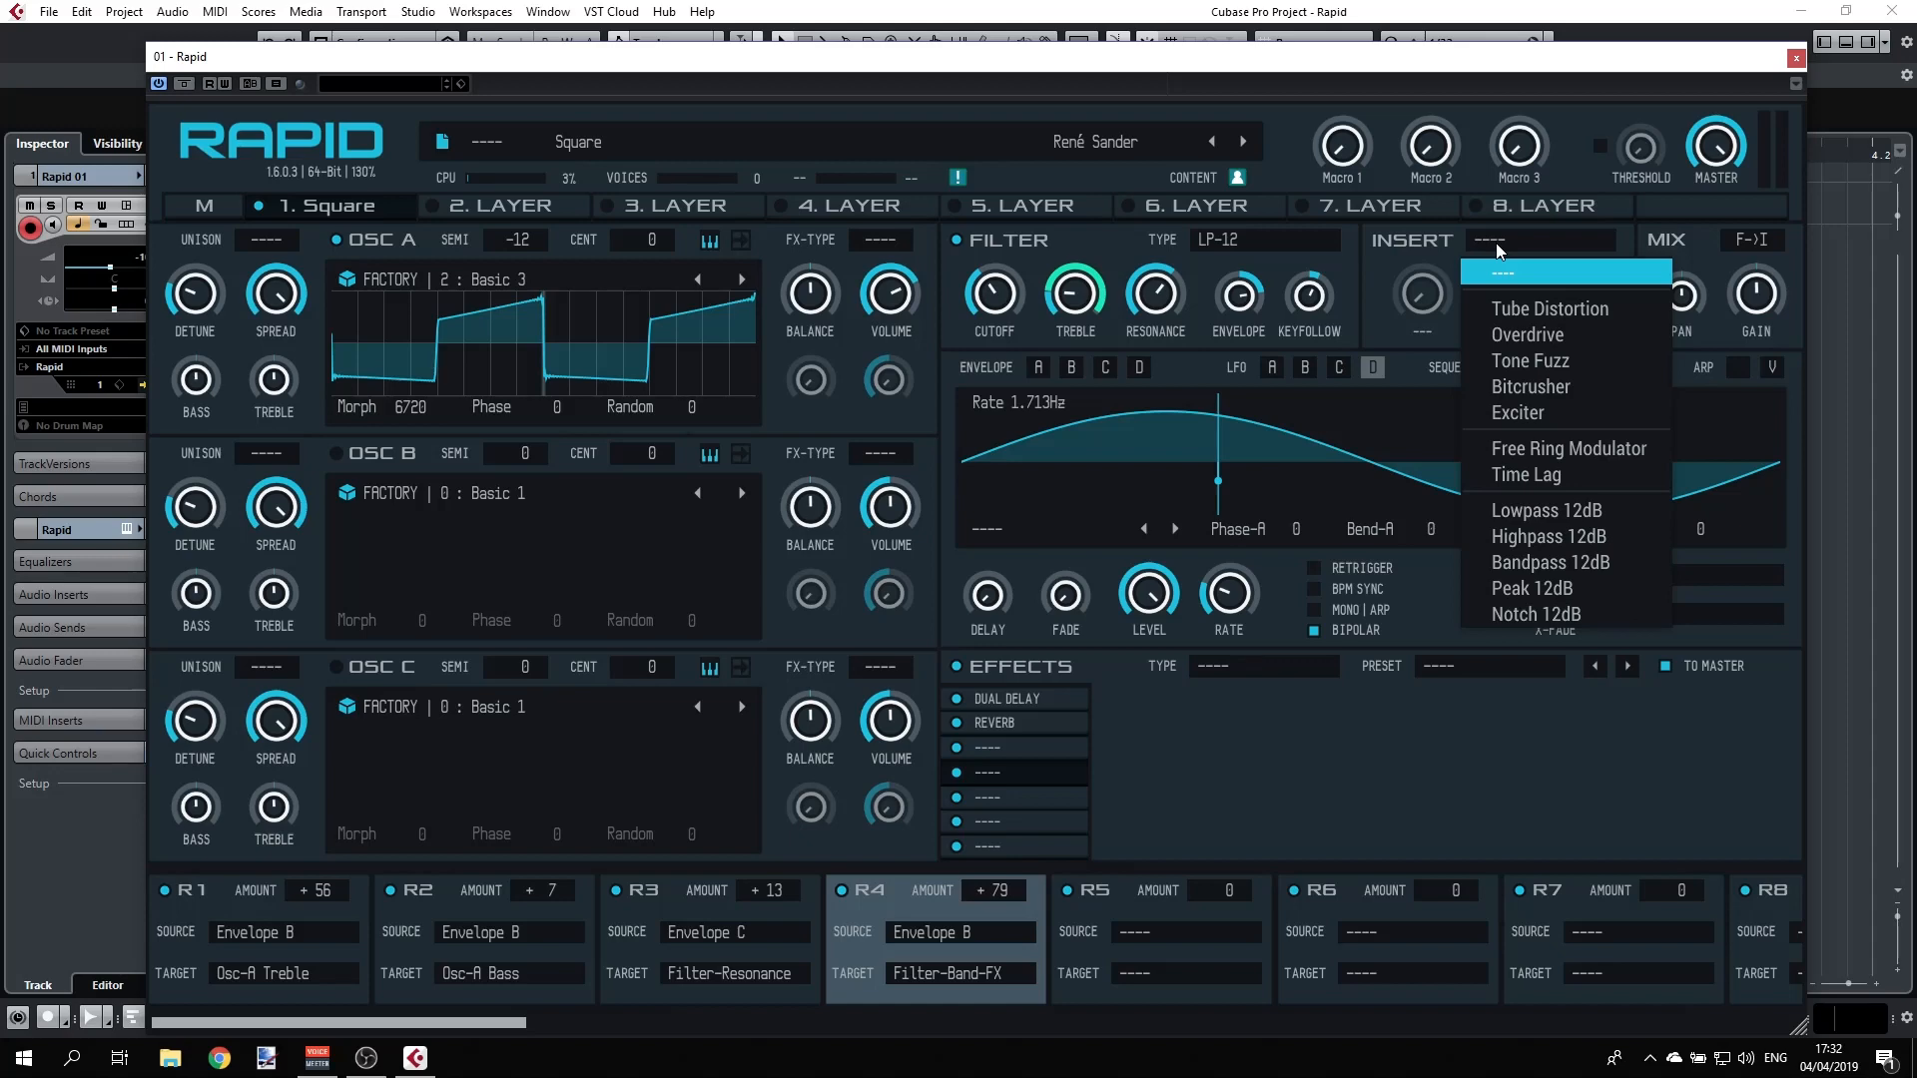
left_click(1538, 333)
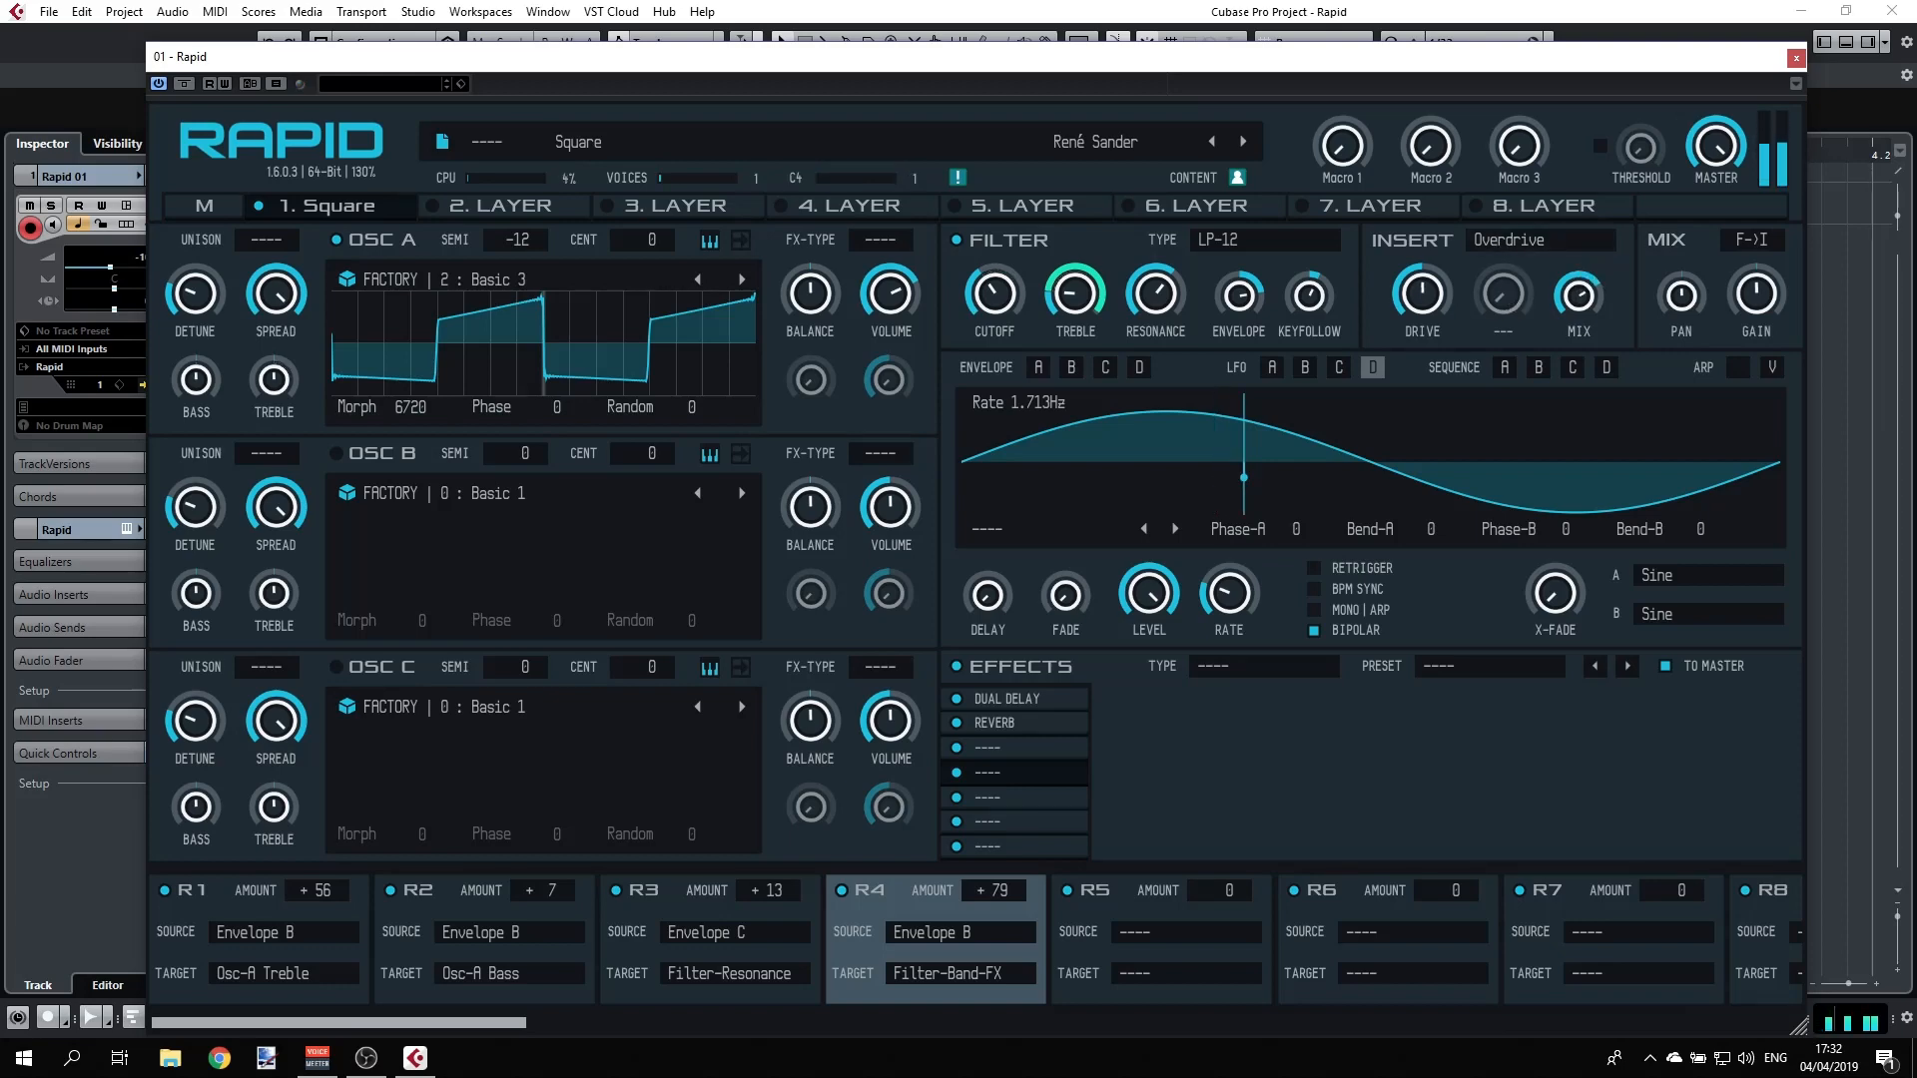
left_click_drag(1591, 296, 1591, 358)
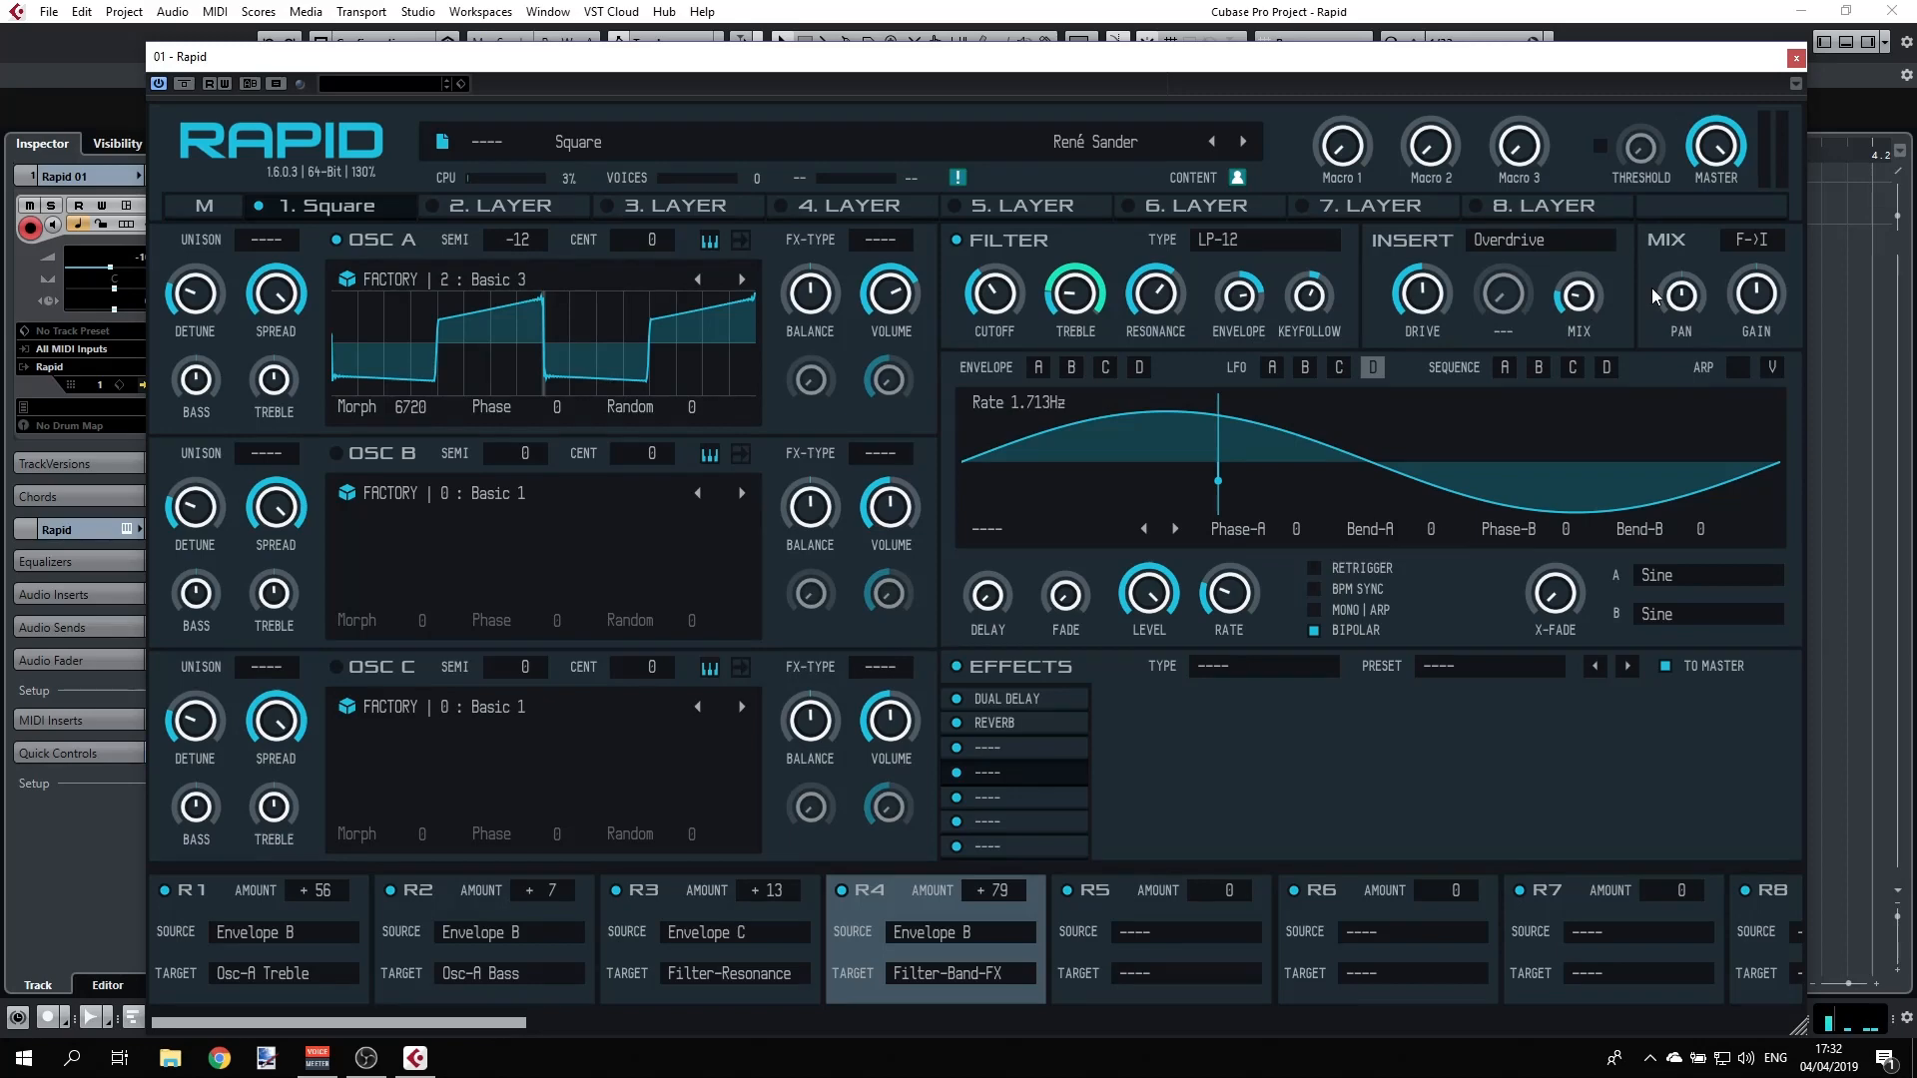
left_click(1764, 236)
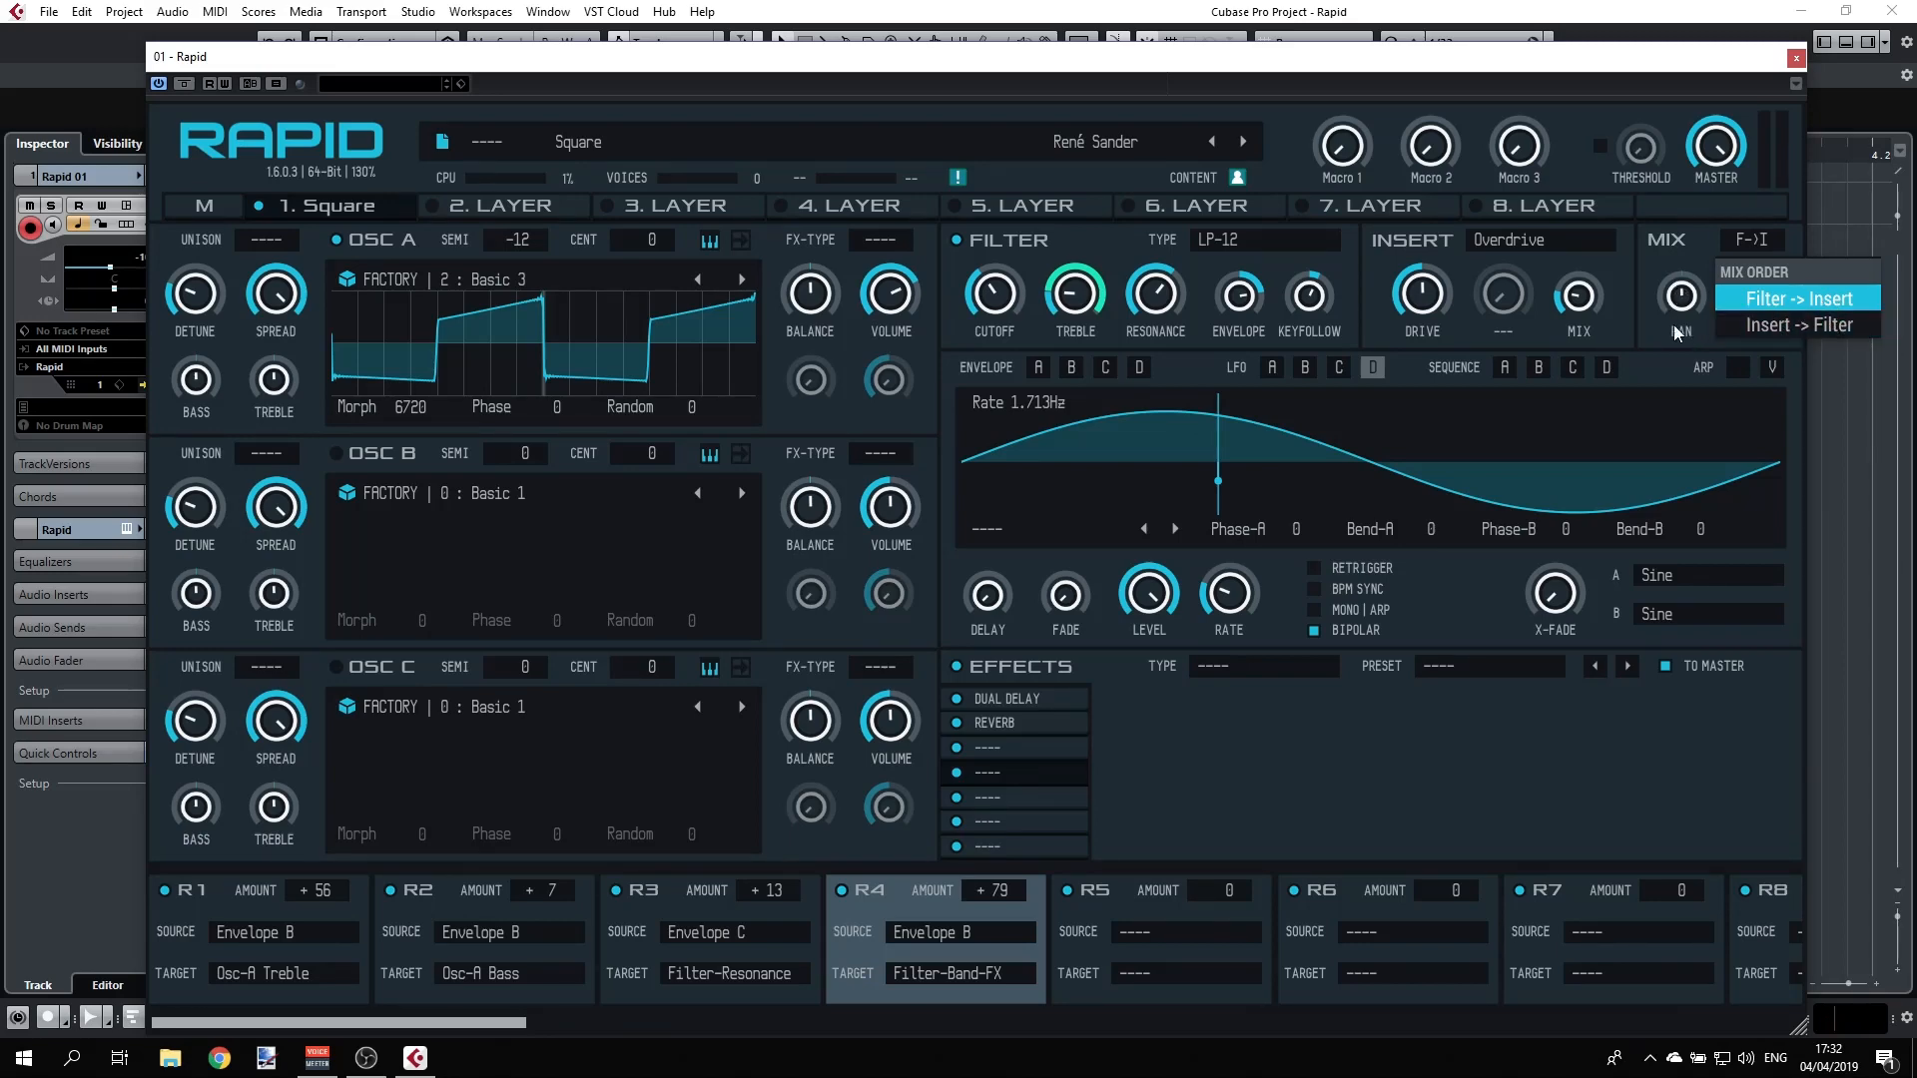
left_click(1682, 294)
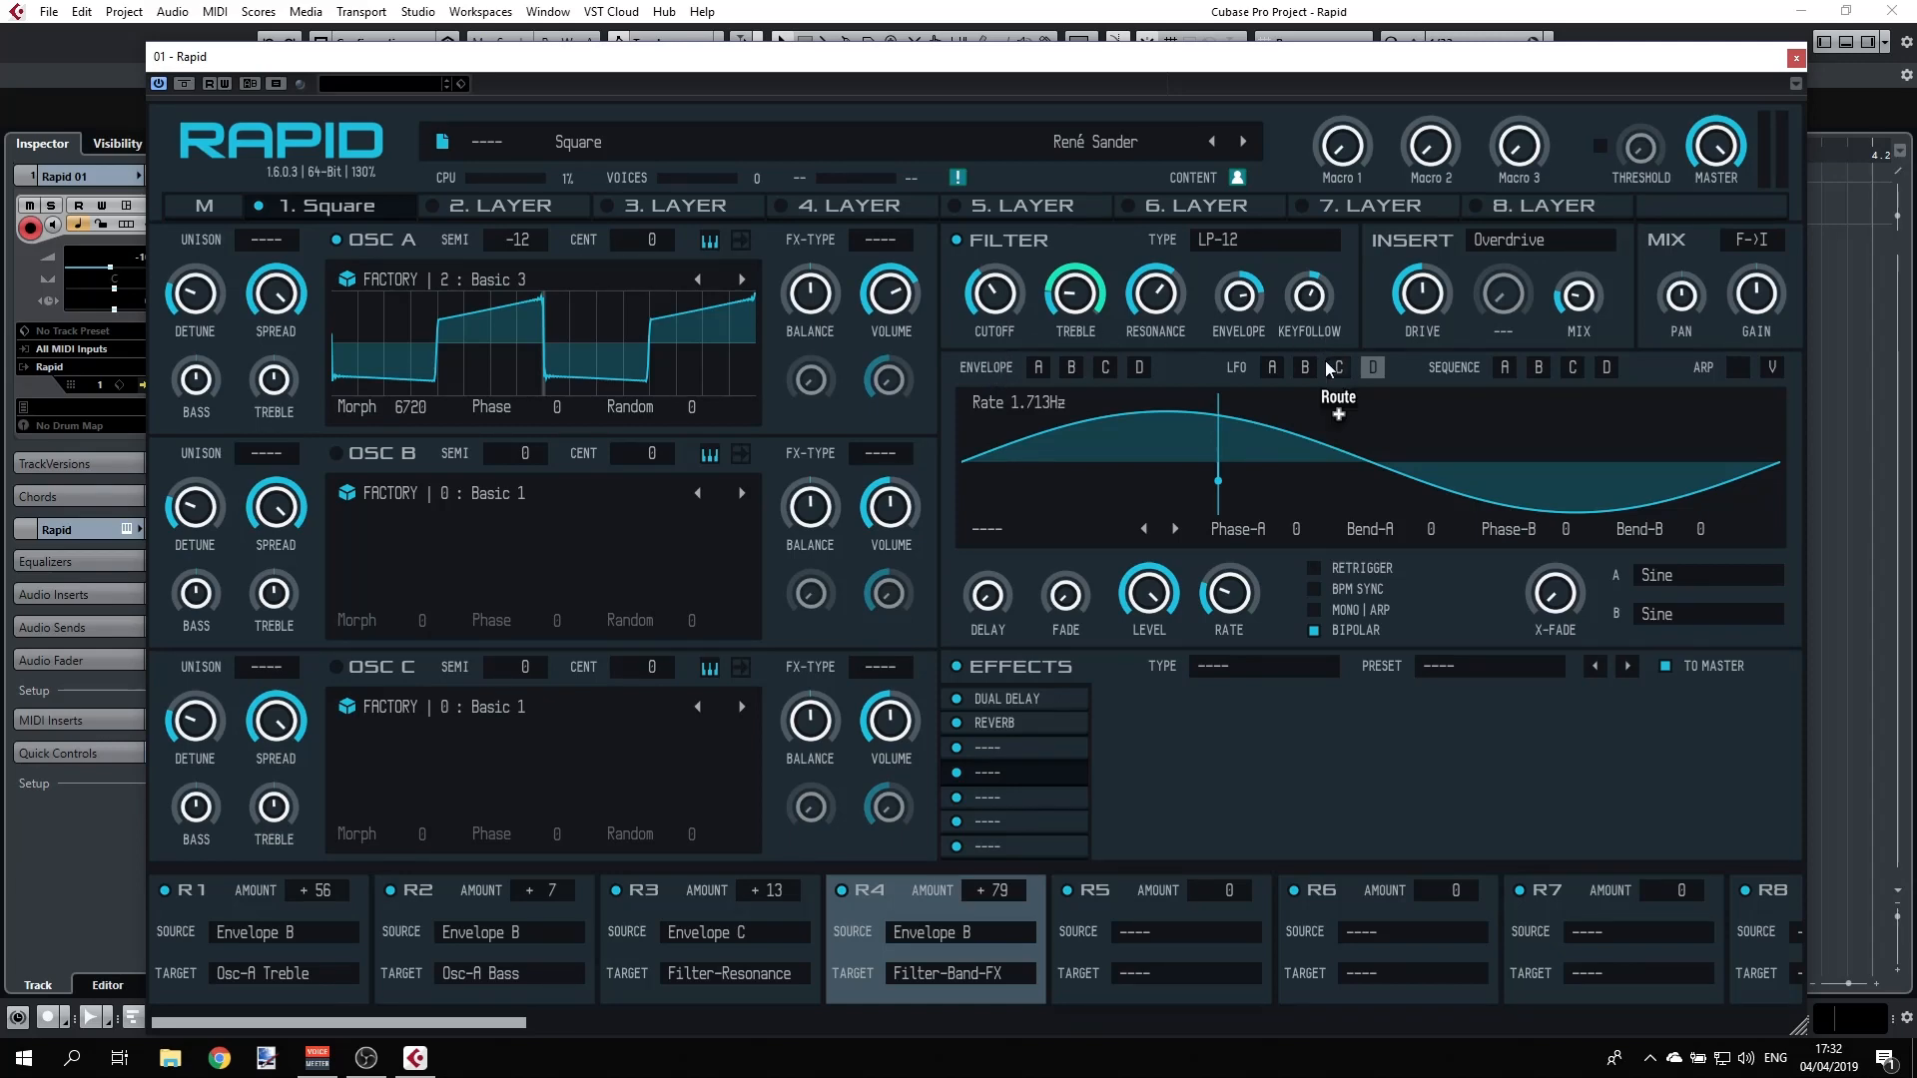
- Look through the modulation sequence, LFO and arpeggiator pages, and set the voicing waveform display's speed to 253
left_click(1510, 366)
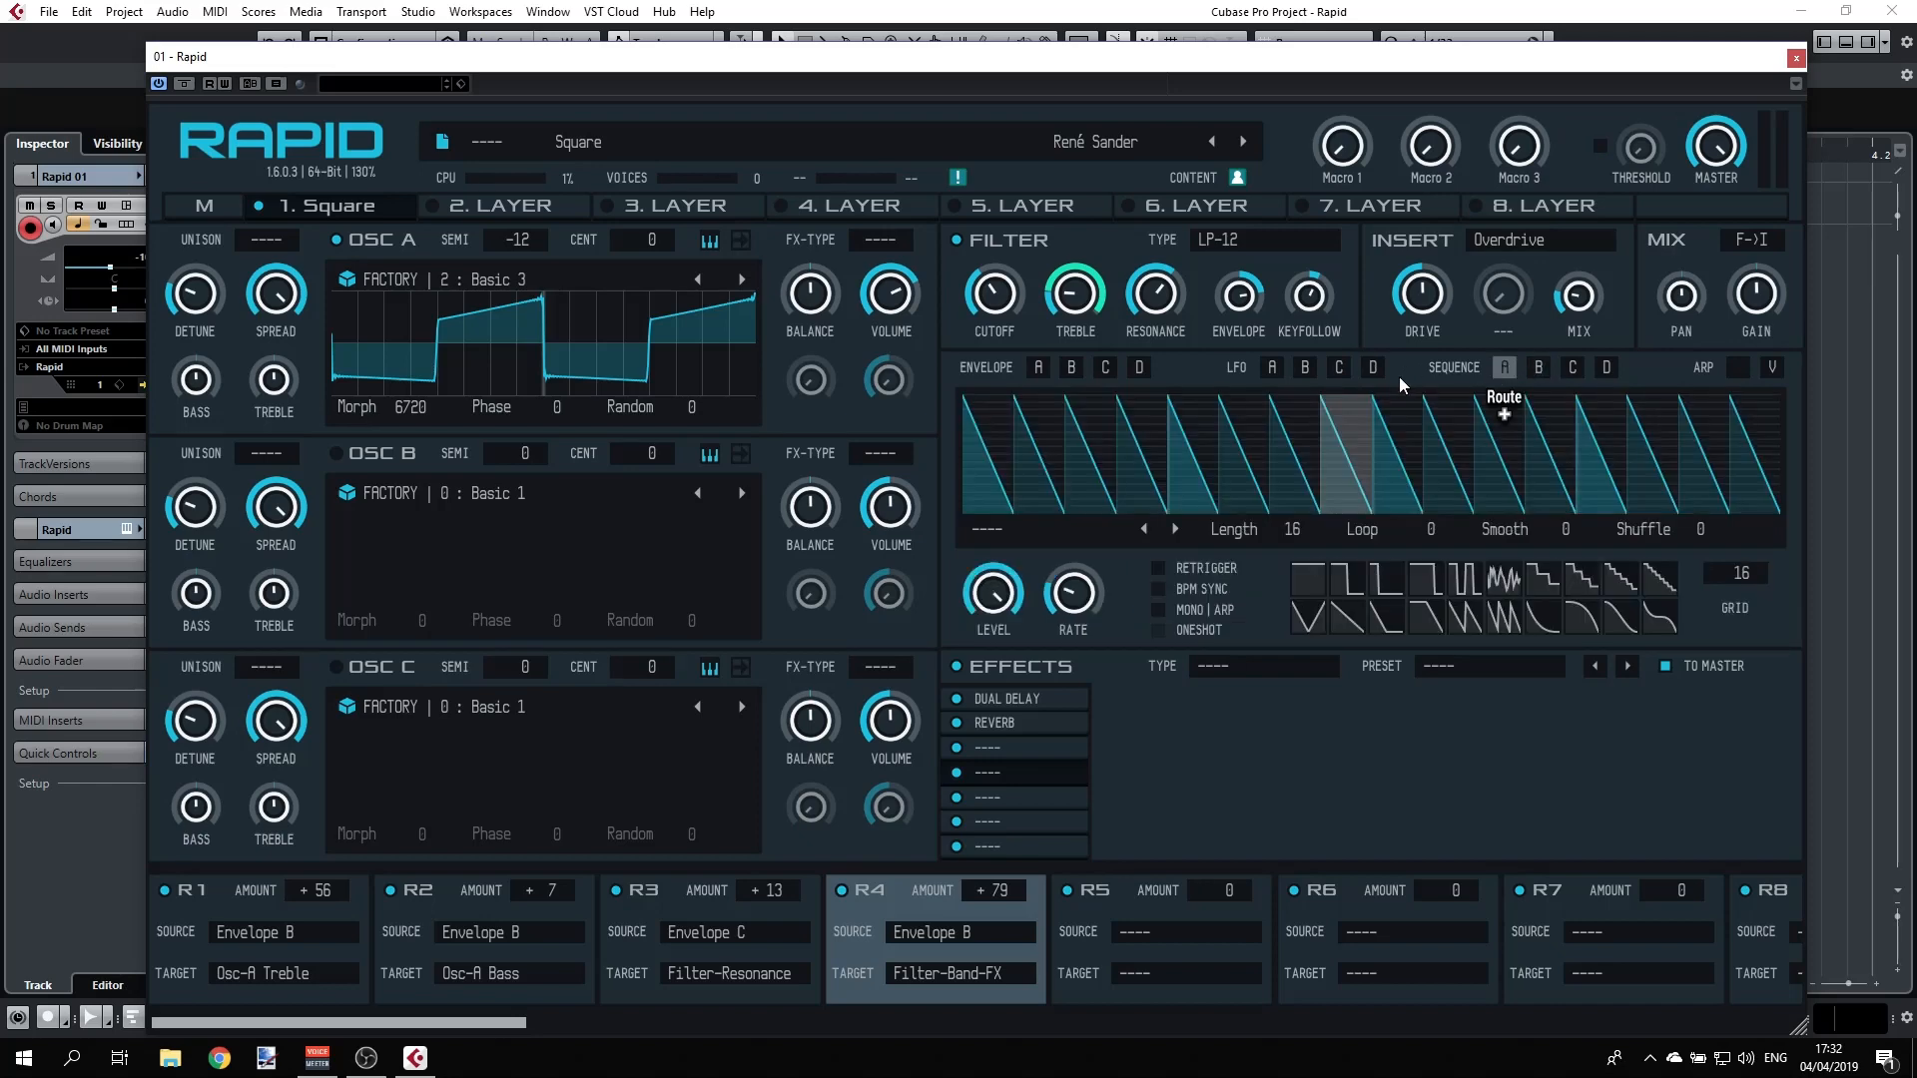
left_click(1304, 368)
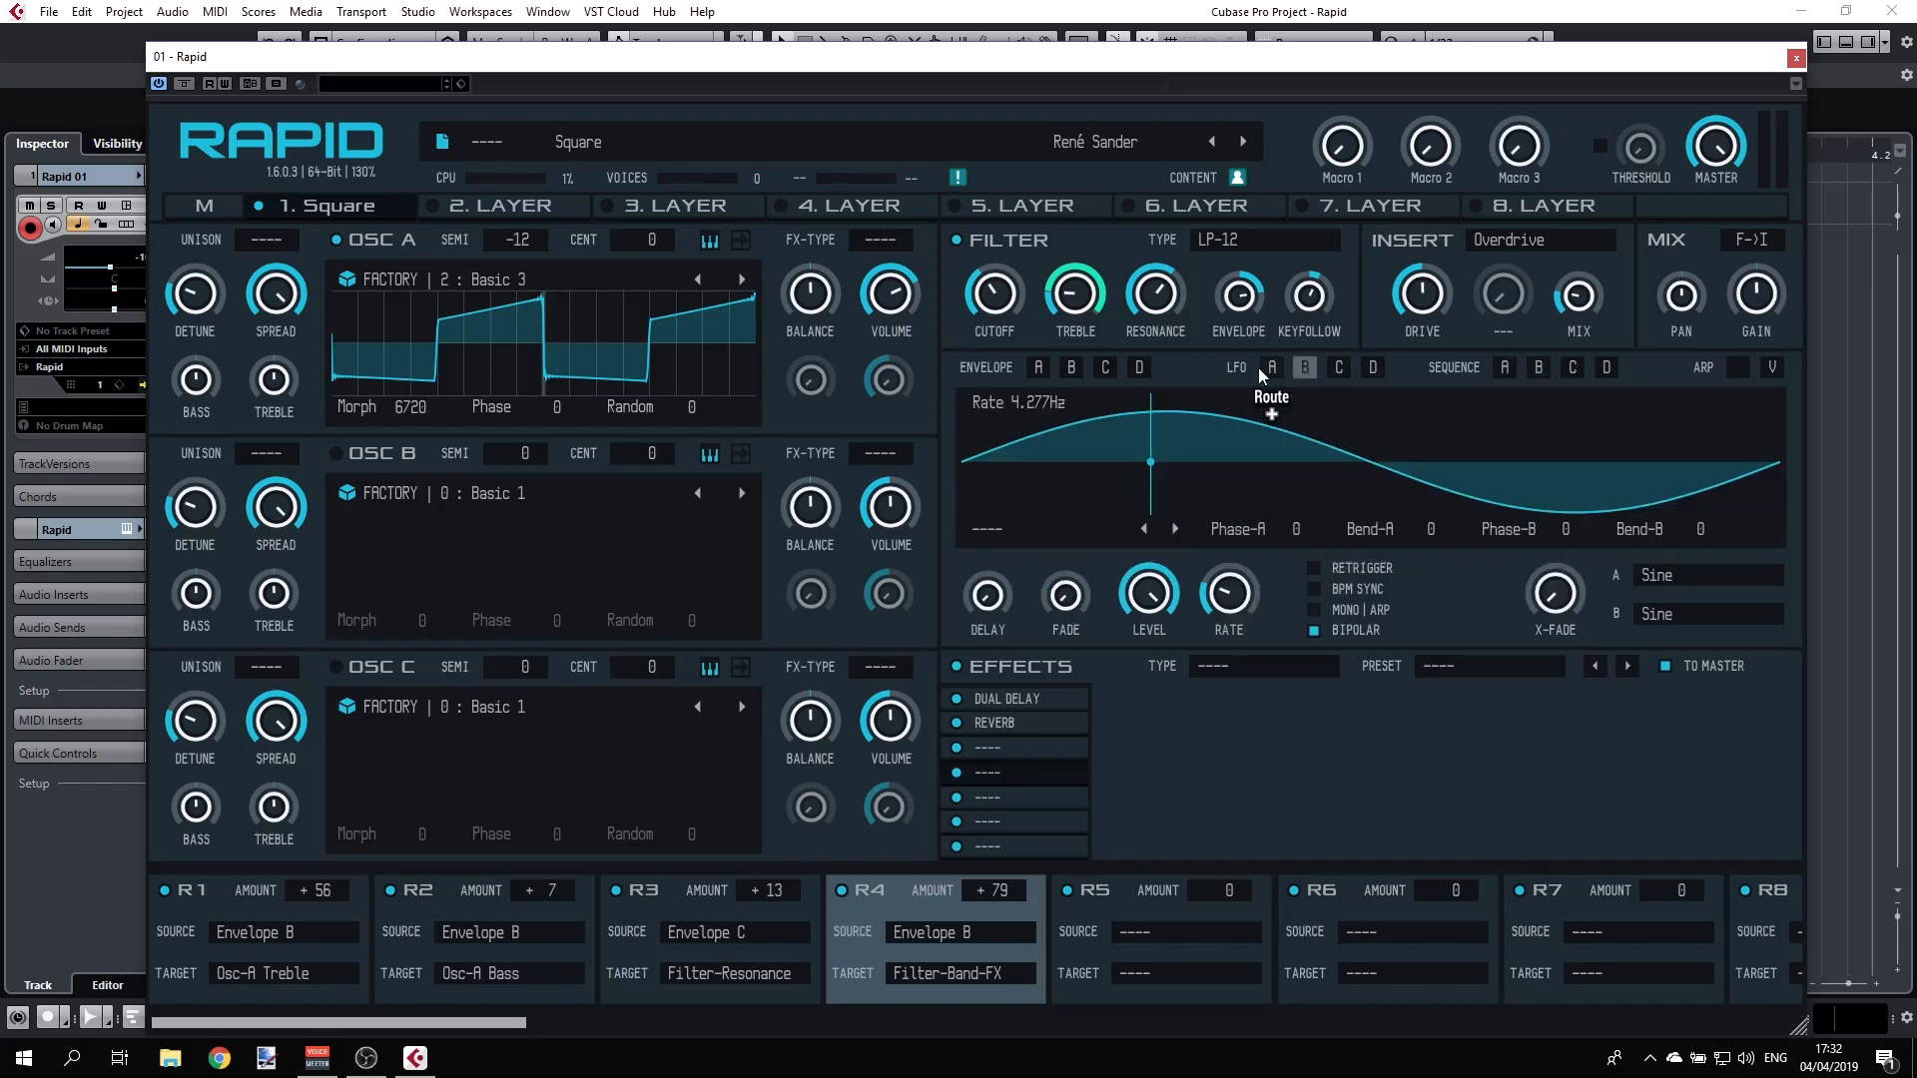
left_click(1507, 367)
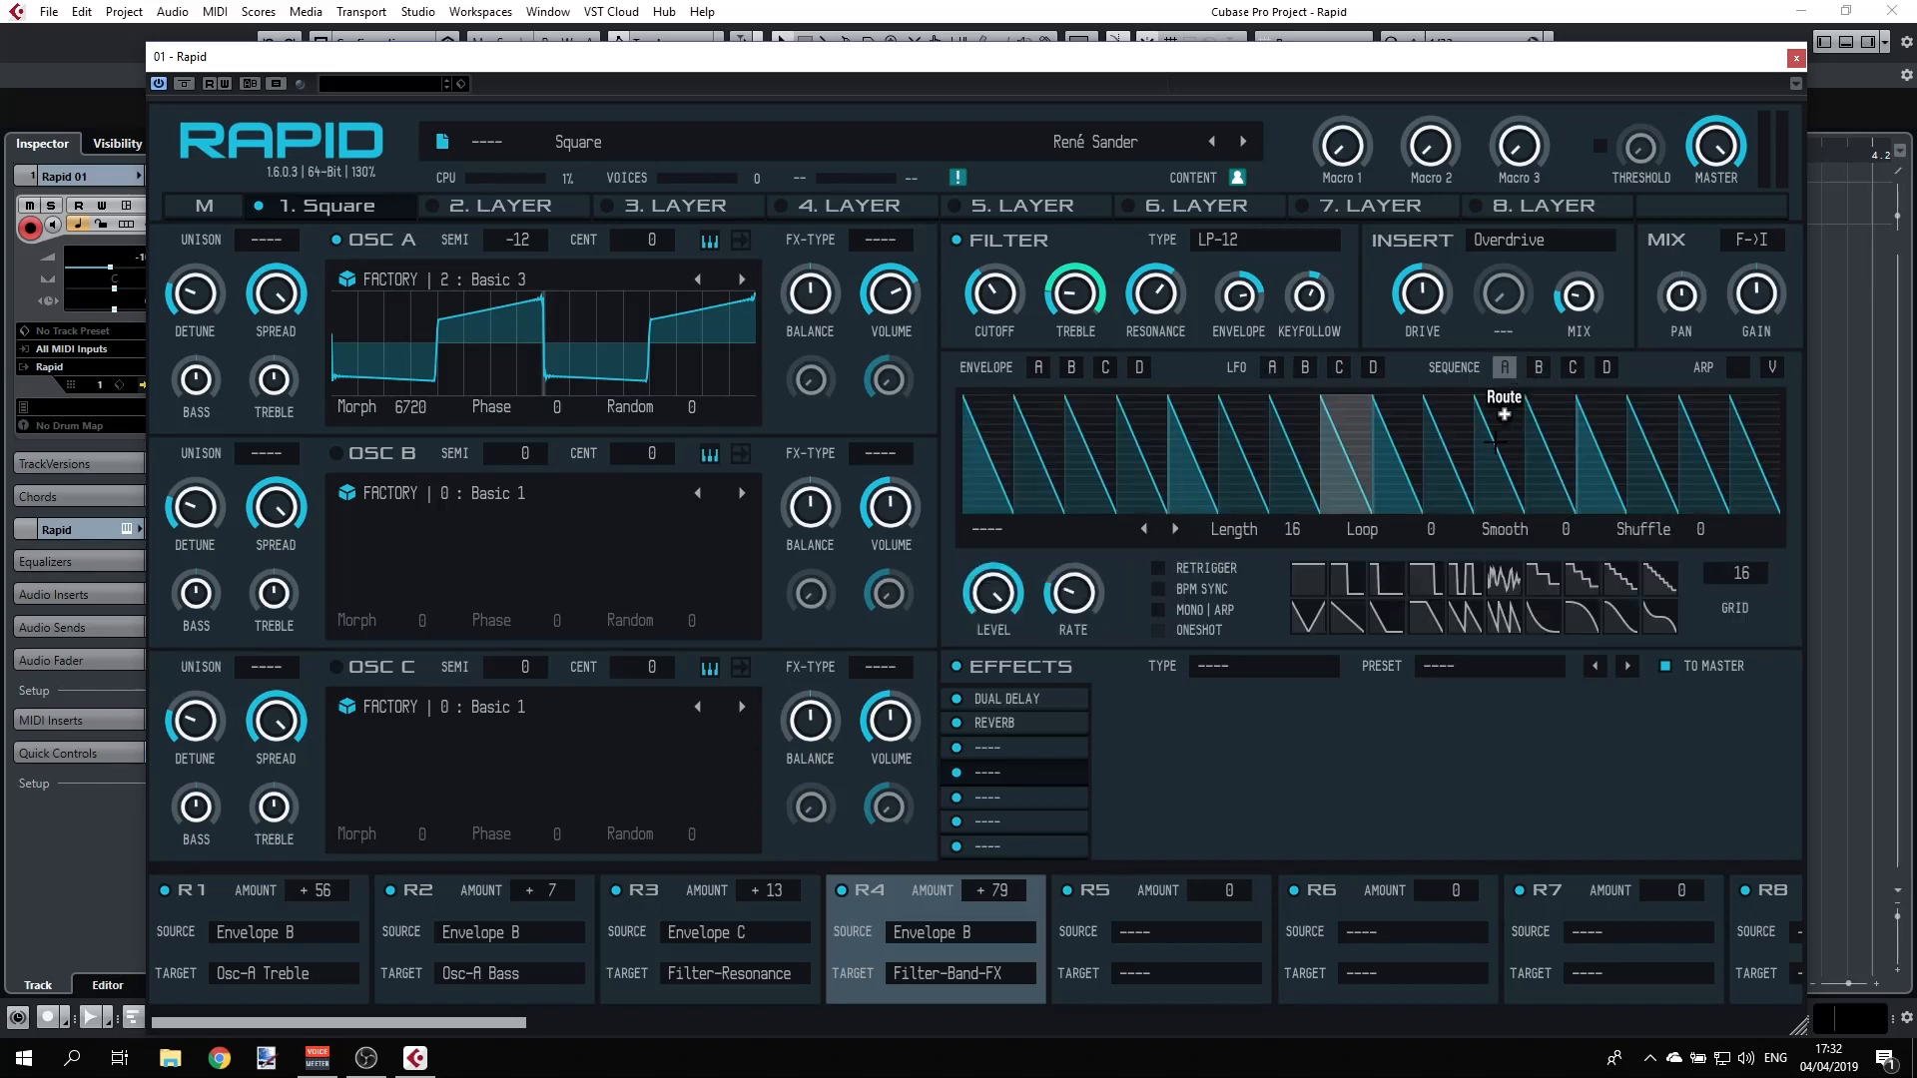
left_click(1739, 367)
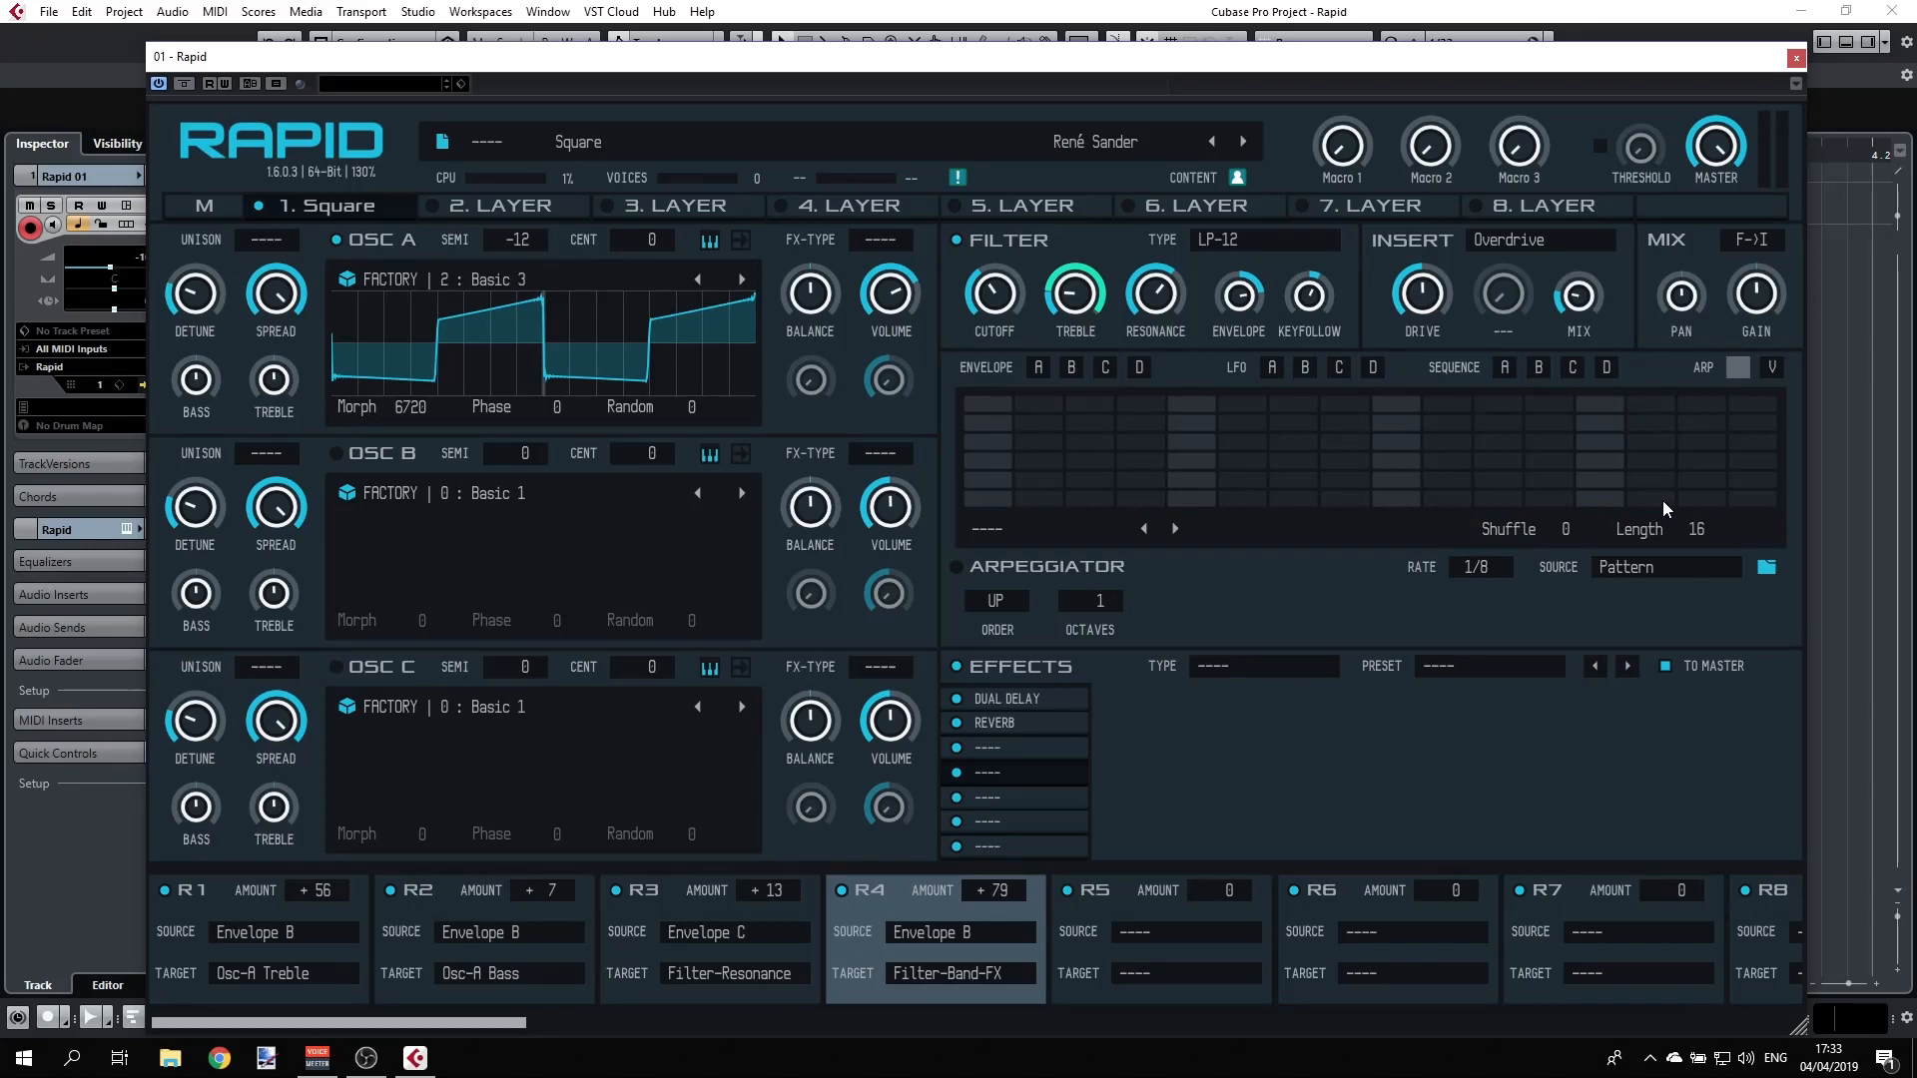
left_click(1773, 366)
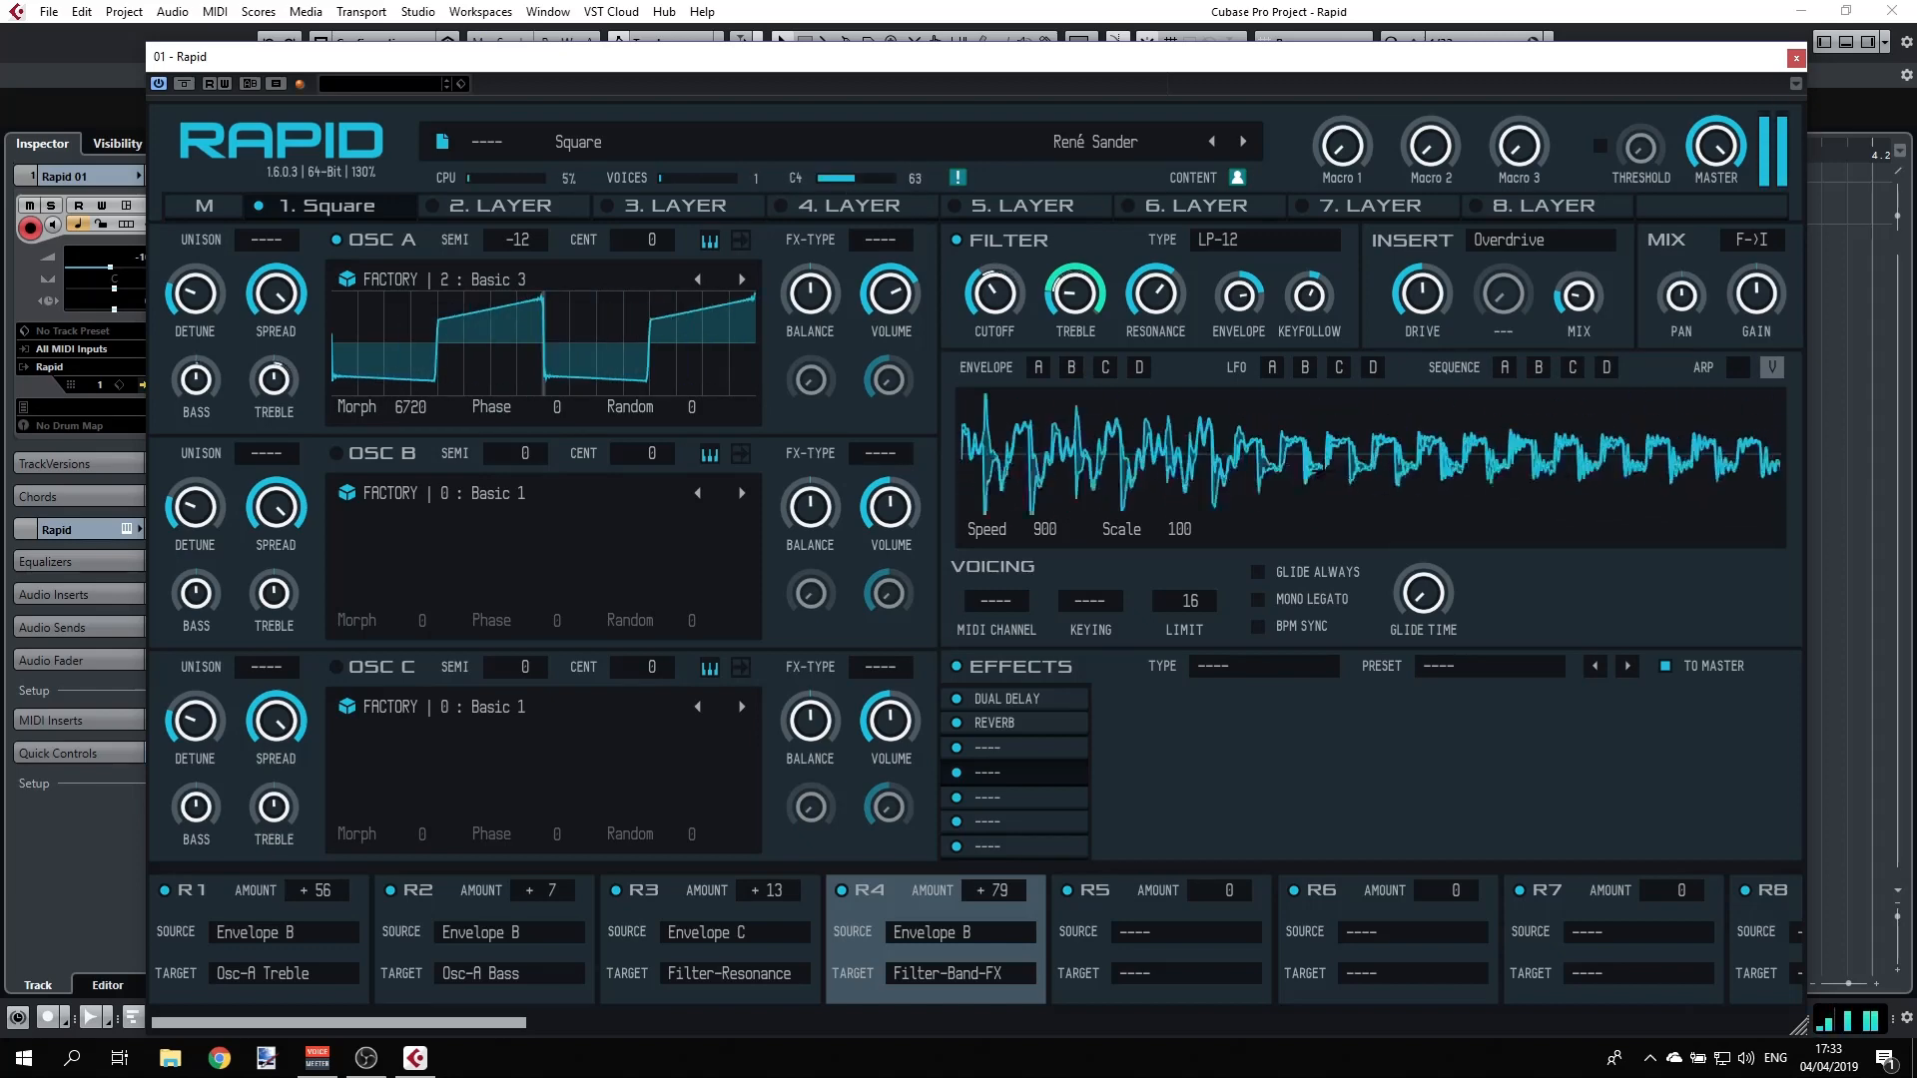
mouse_move(1048, 529)
left_mouse_down()
mouse_move(1049, 559)
mouse_move(1045, 513)
left_mouse_up()
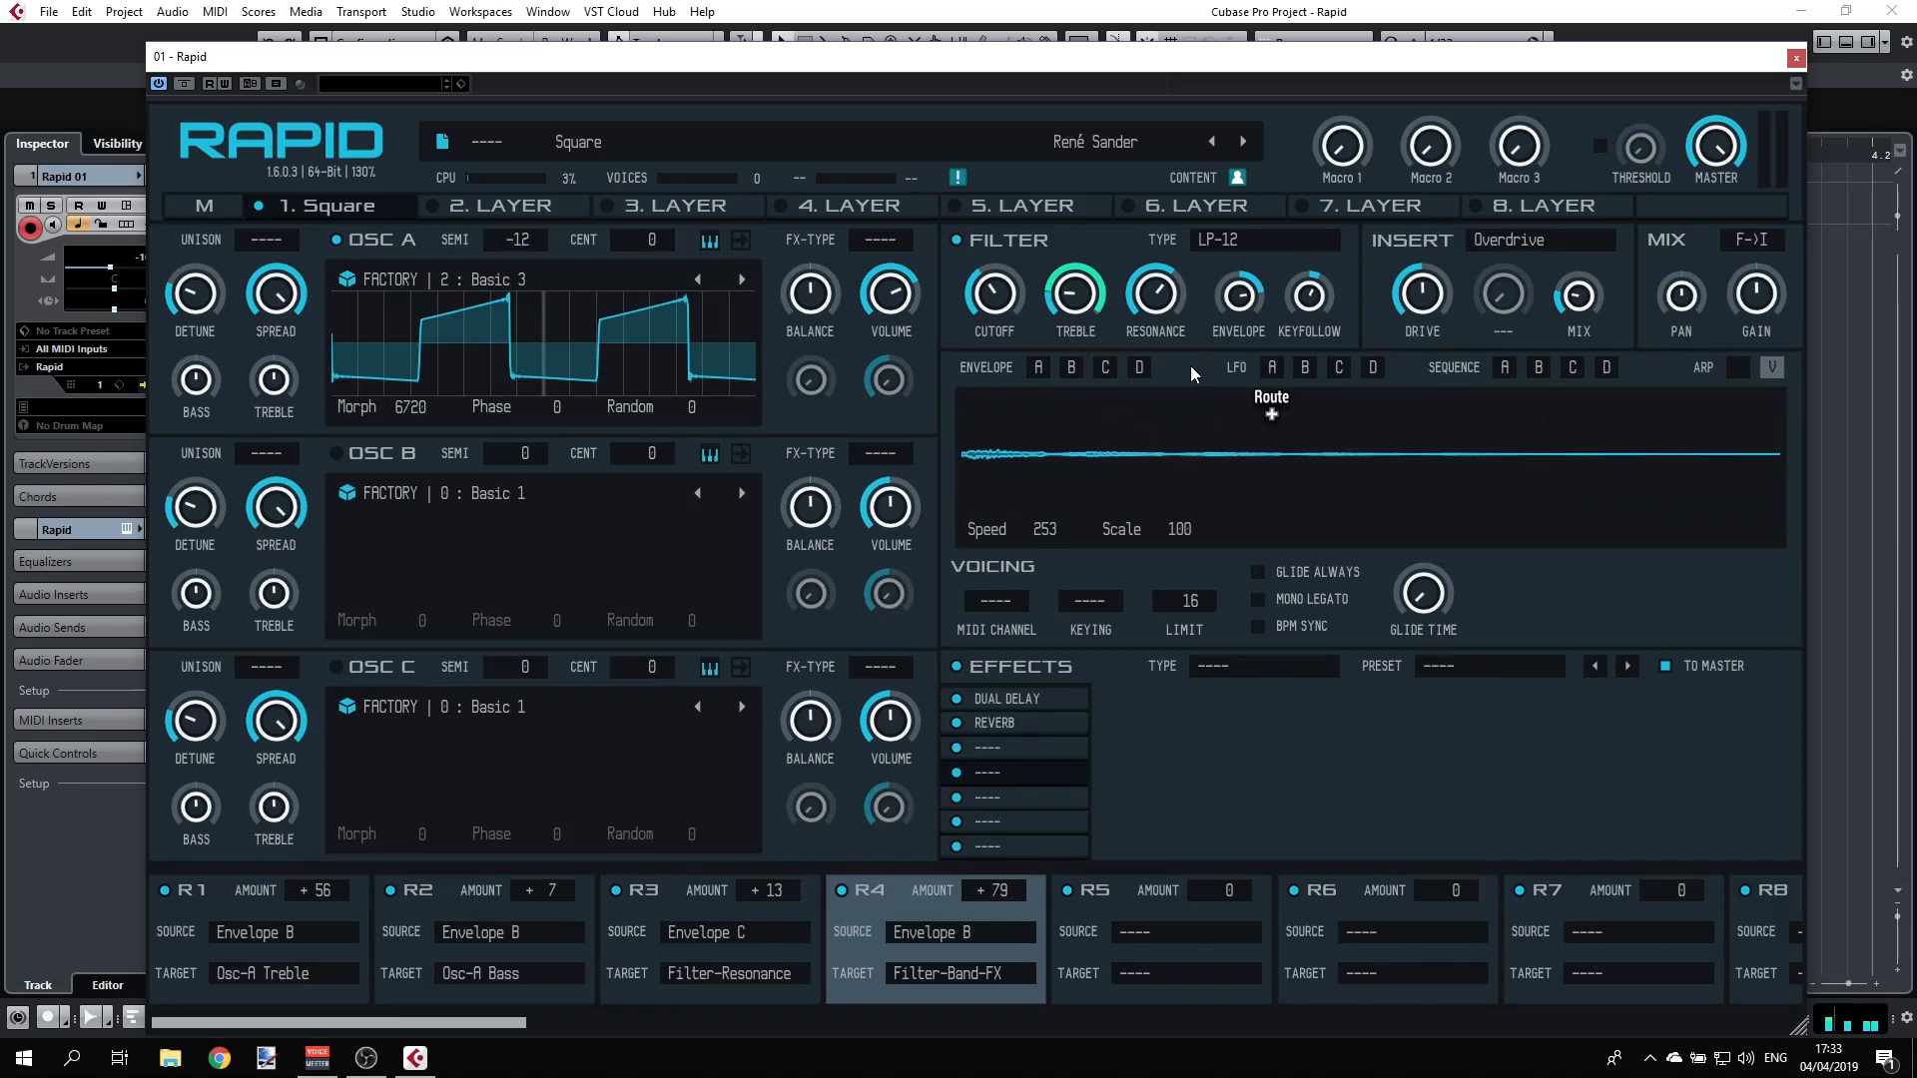
- Route LFO A to oscillator A's Morph with an amount of -67 and slow the LFO rate to 0.26 Hz
left_click(1038, 367)
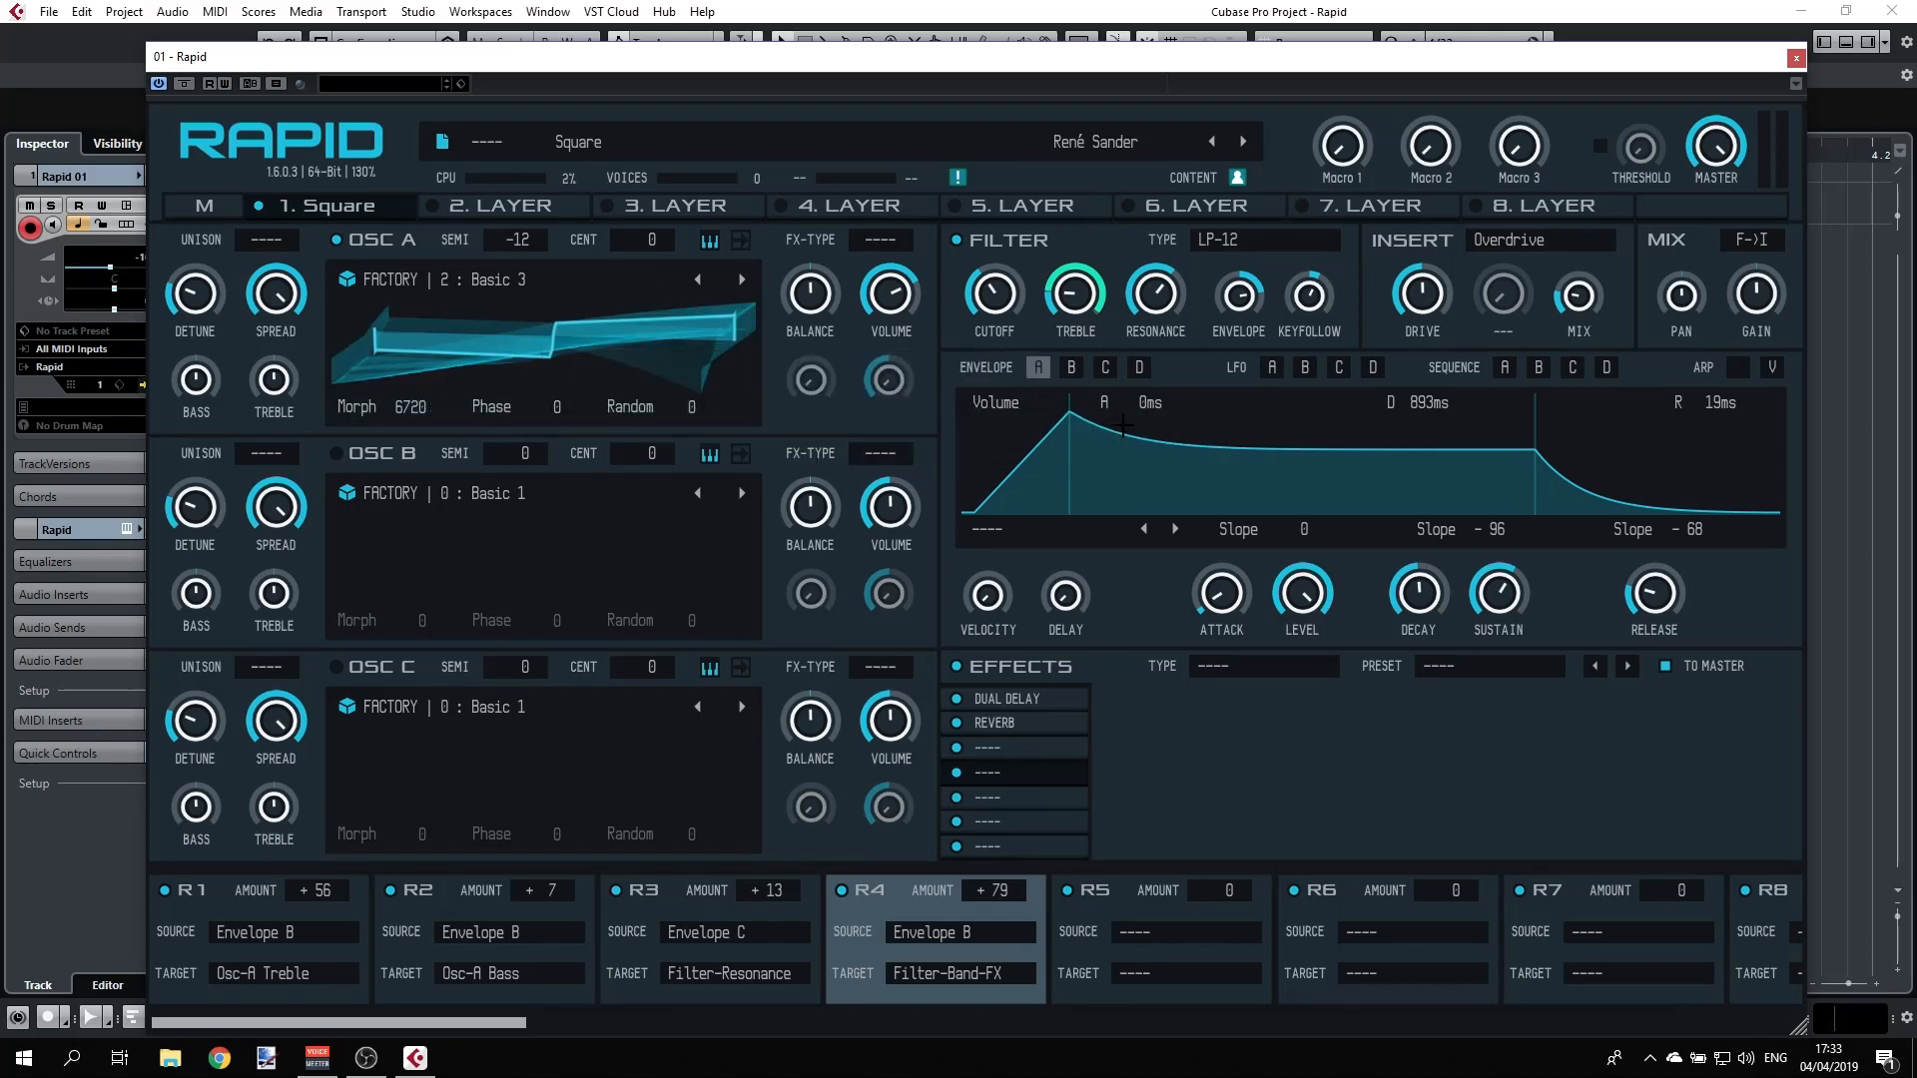
left_click(1275, 368)
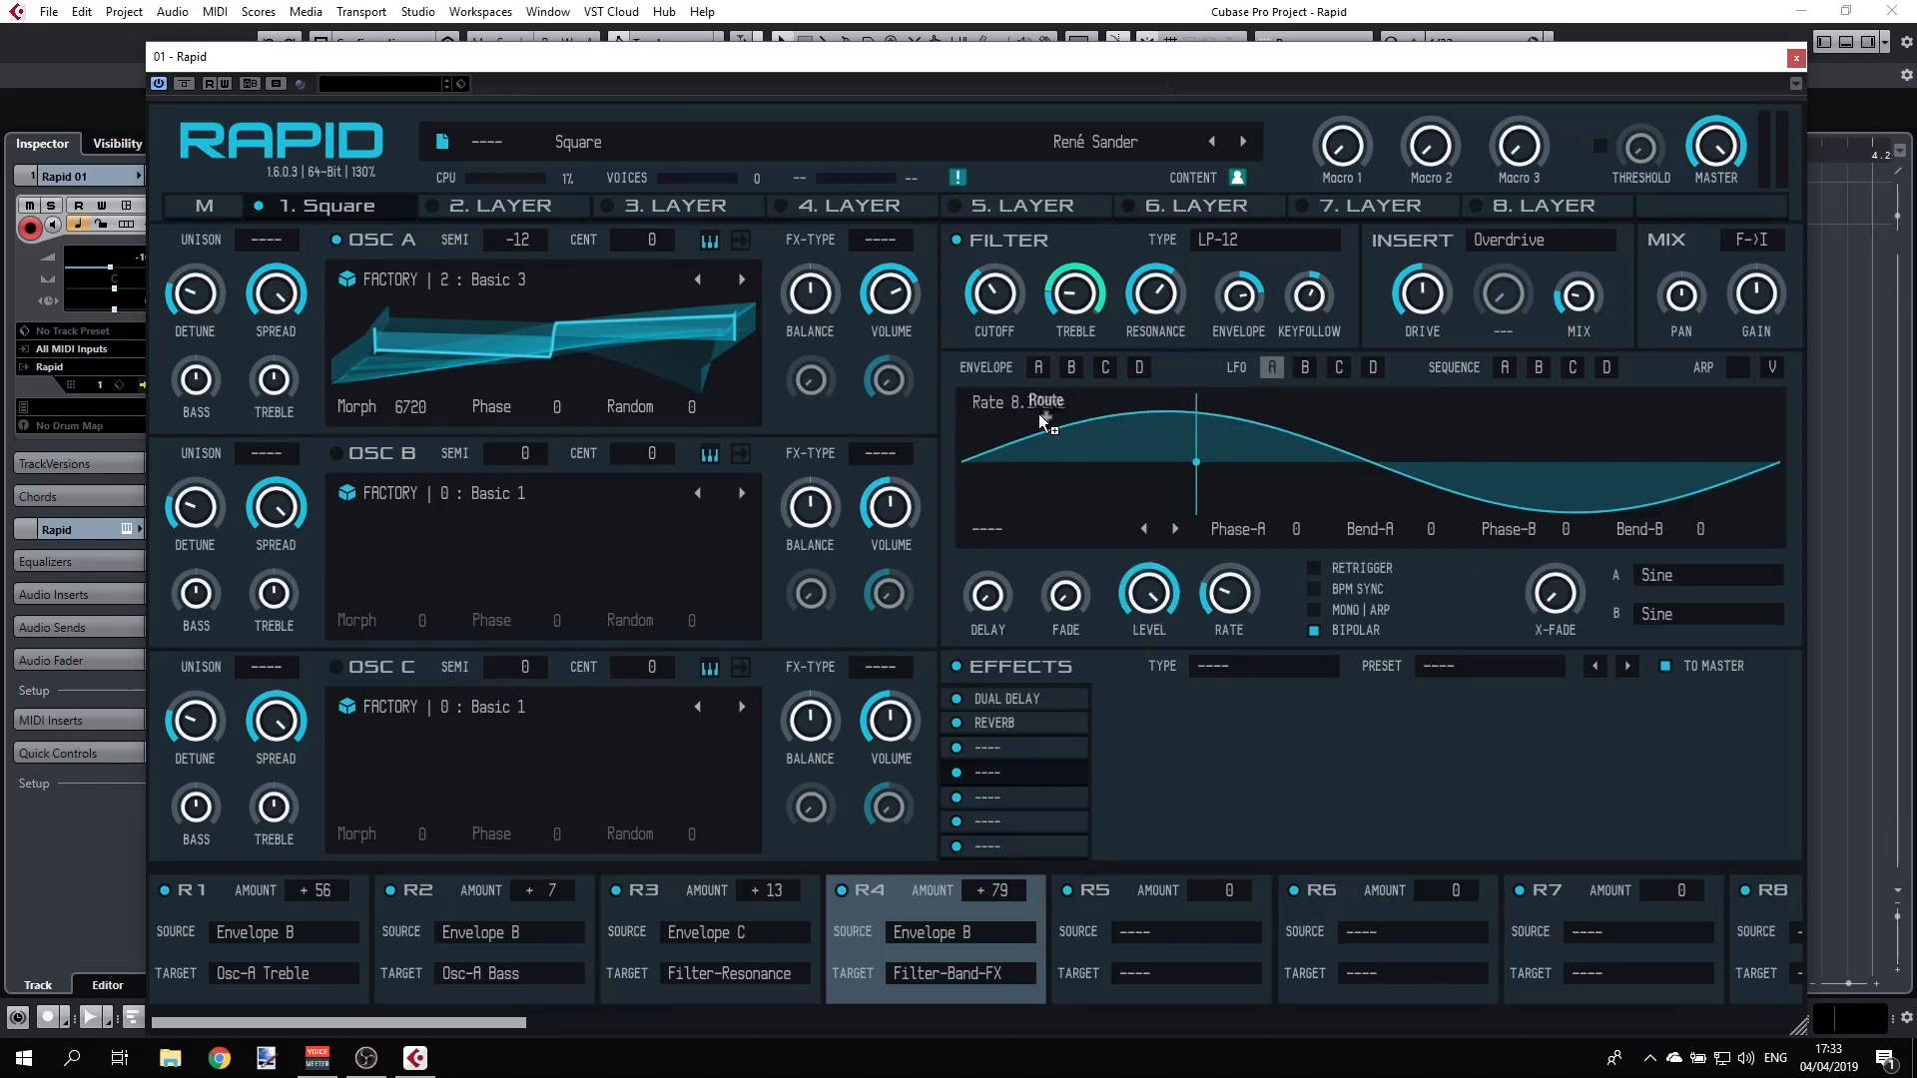
left_click_drag(793, 326, 553, 376)
left_click_drag(393, 397, 393, 398)
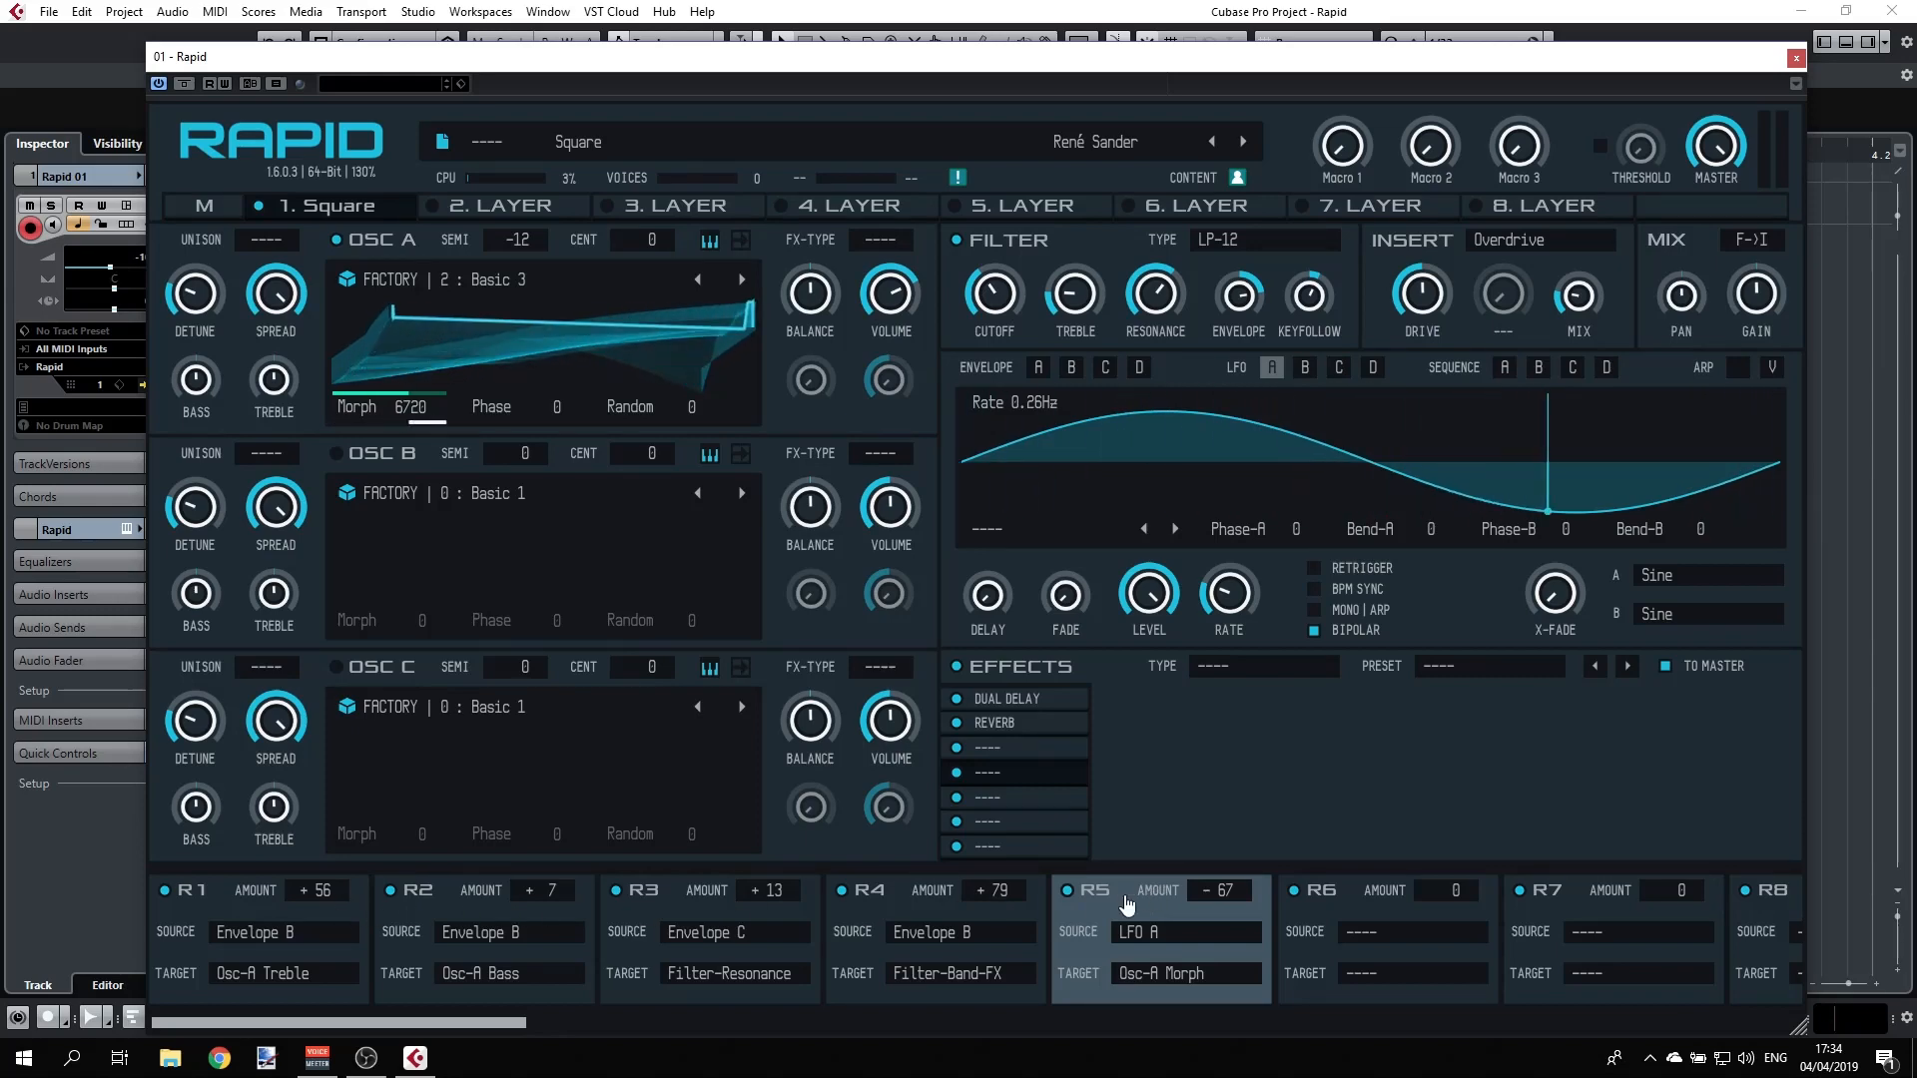
- Set the amount of the LFO A to Osc-A Morph route to +30 and turn off LFO A's bipolar mode
mouse_move(526, 1020)
left_mouse_down()
mouse_move(1850, 1002)
mouse_move(1482, 1039)
mouse_move(521, 1020)
left_mouse_up()
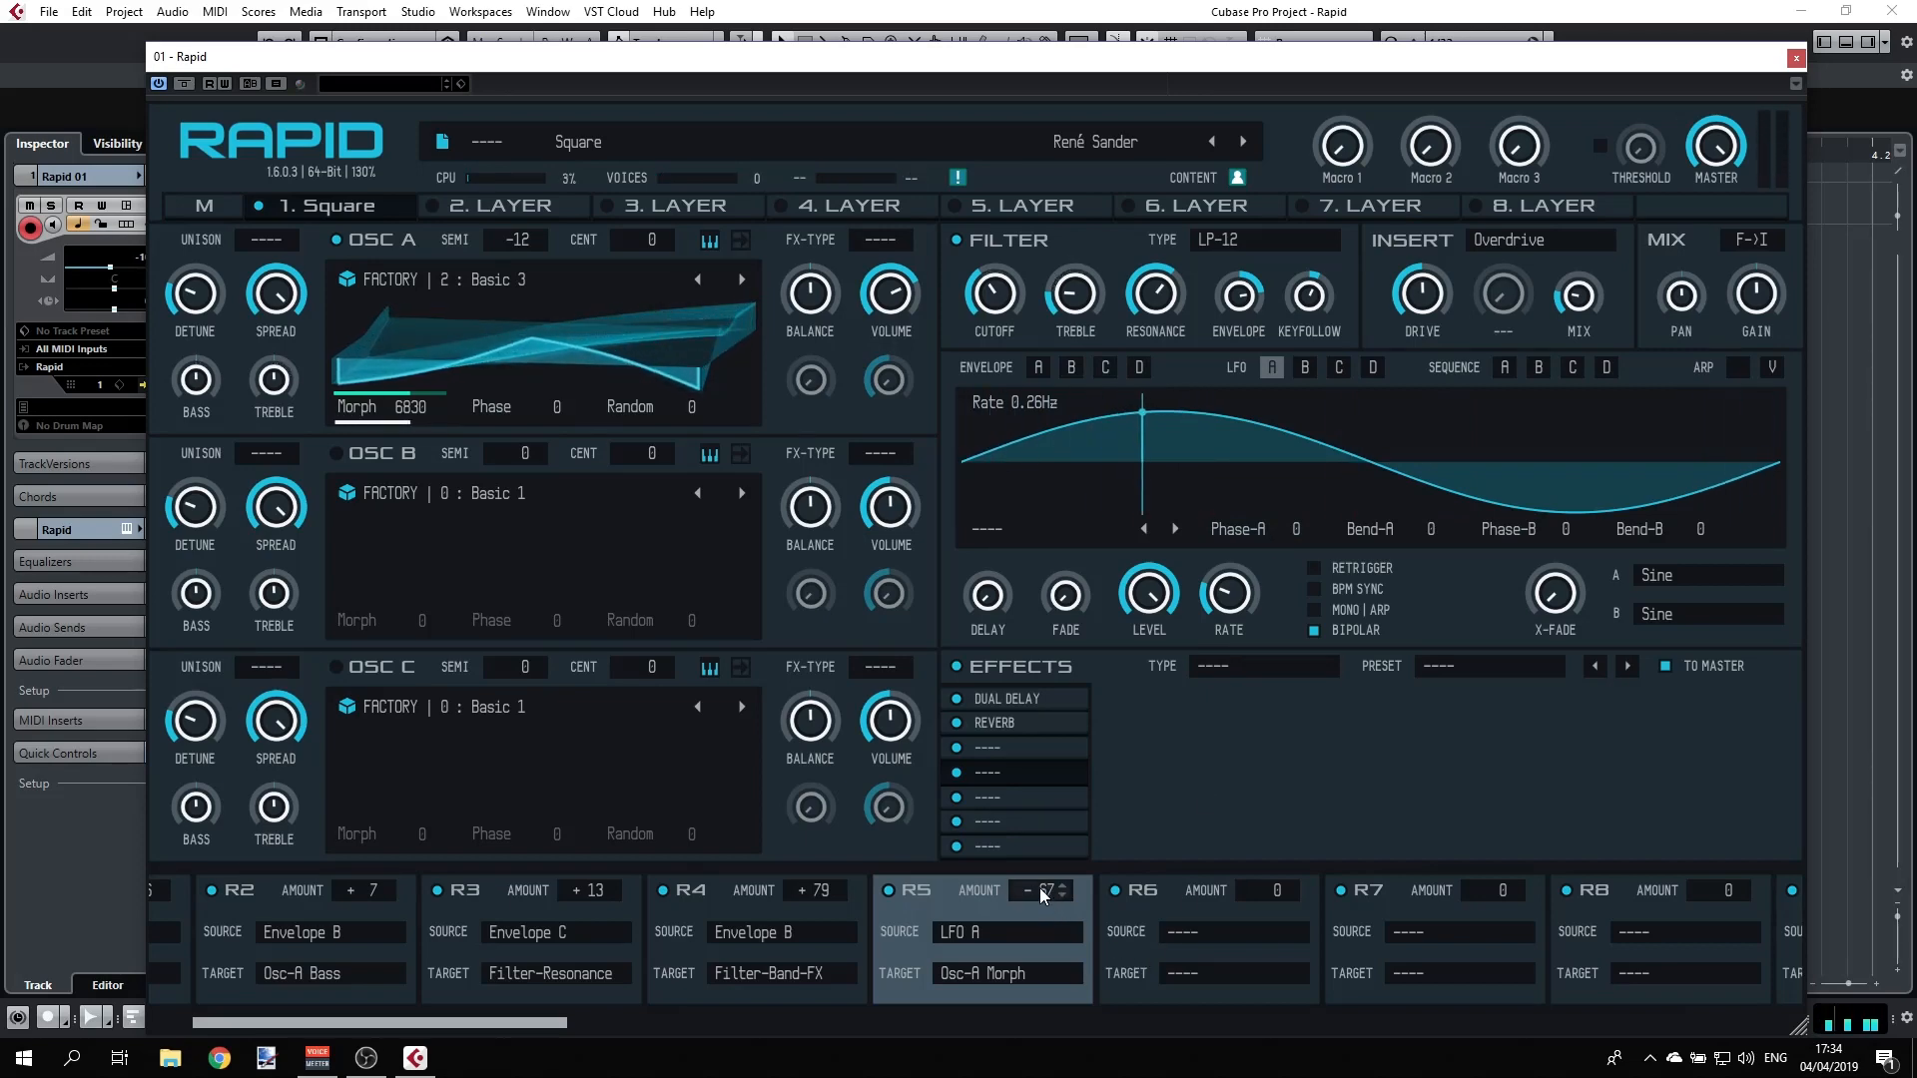
mouse_move(1039, 889)
left_mouse_down()
mouse_move(1040, 774)
mouse_move(1040, 888)
left_mouse_up()
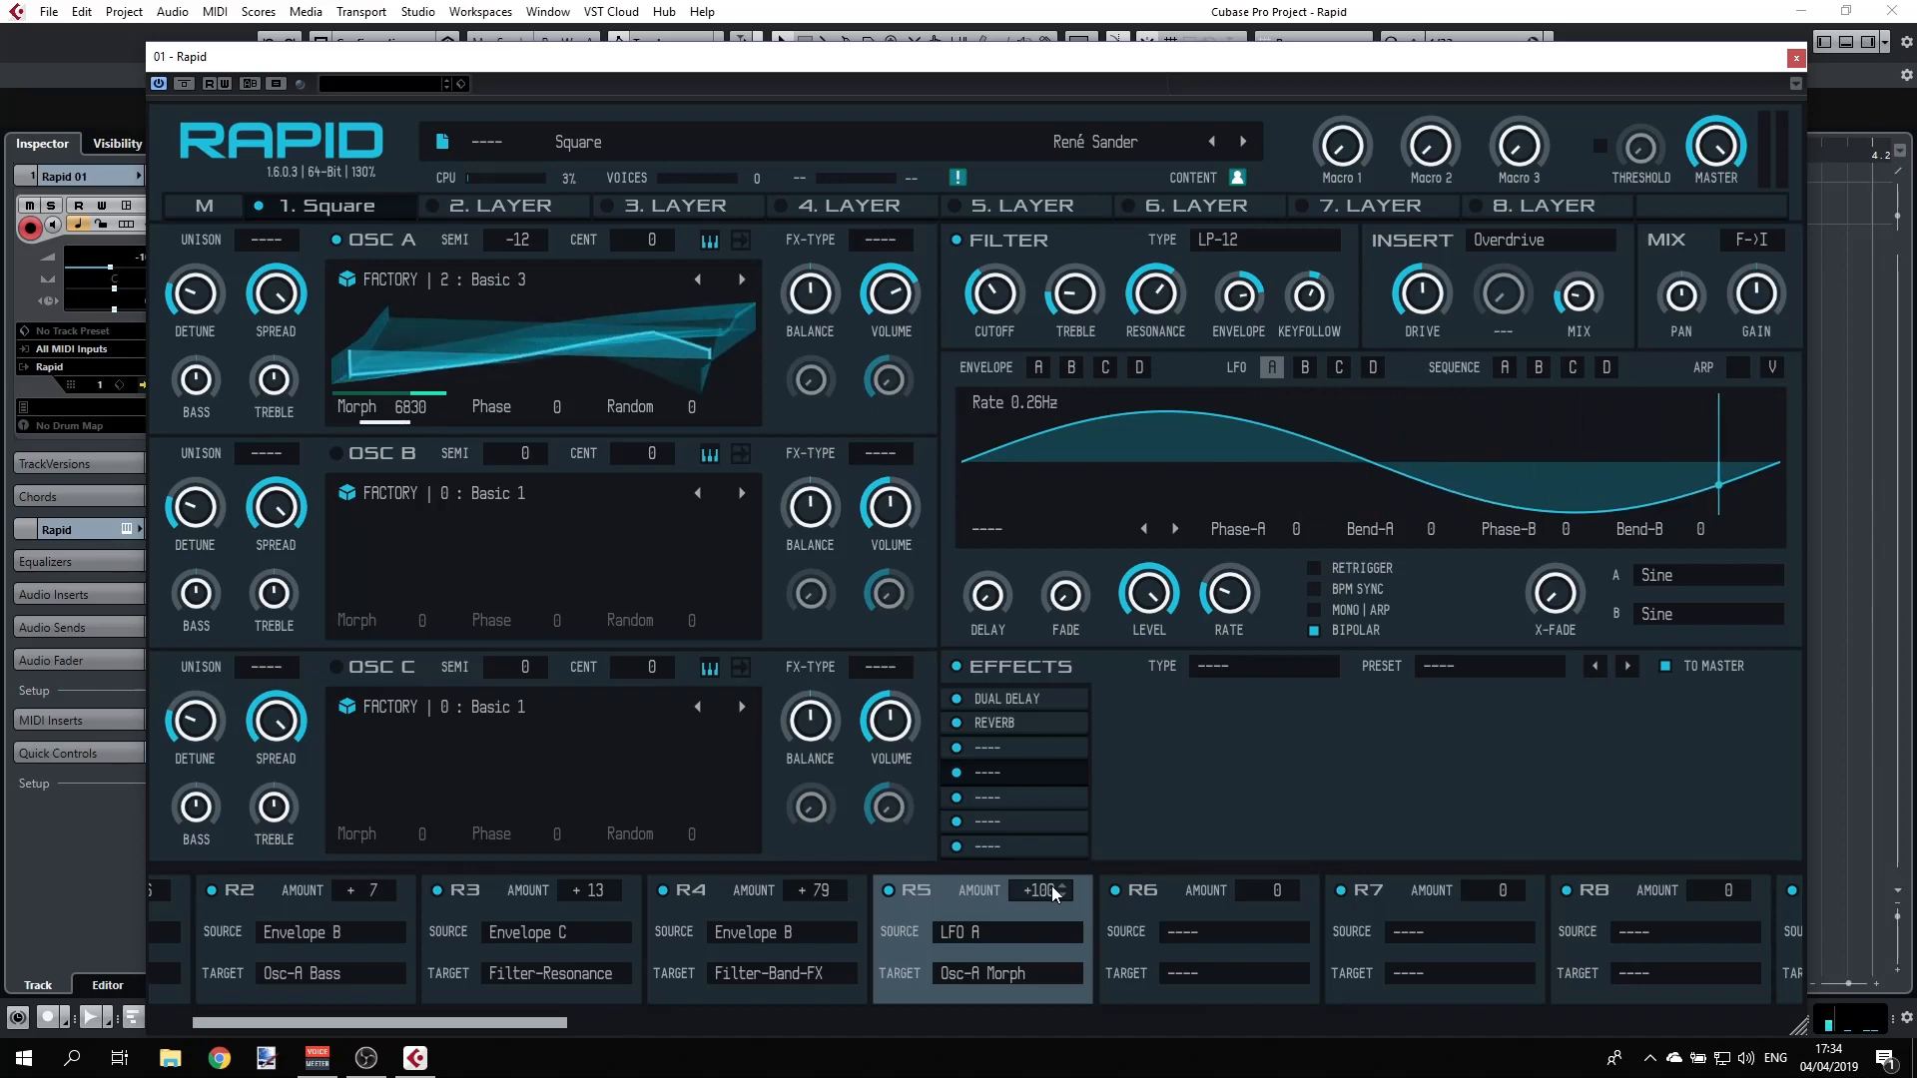
left_click_drag(1052, 884, 1051, 953)
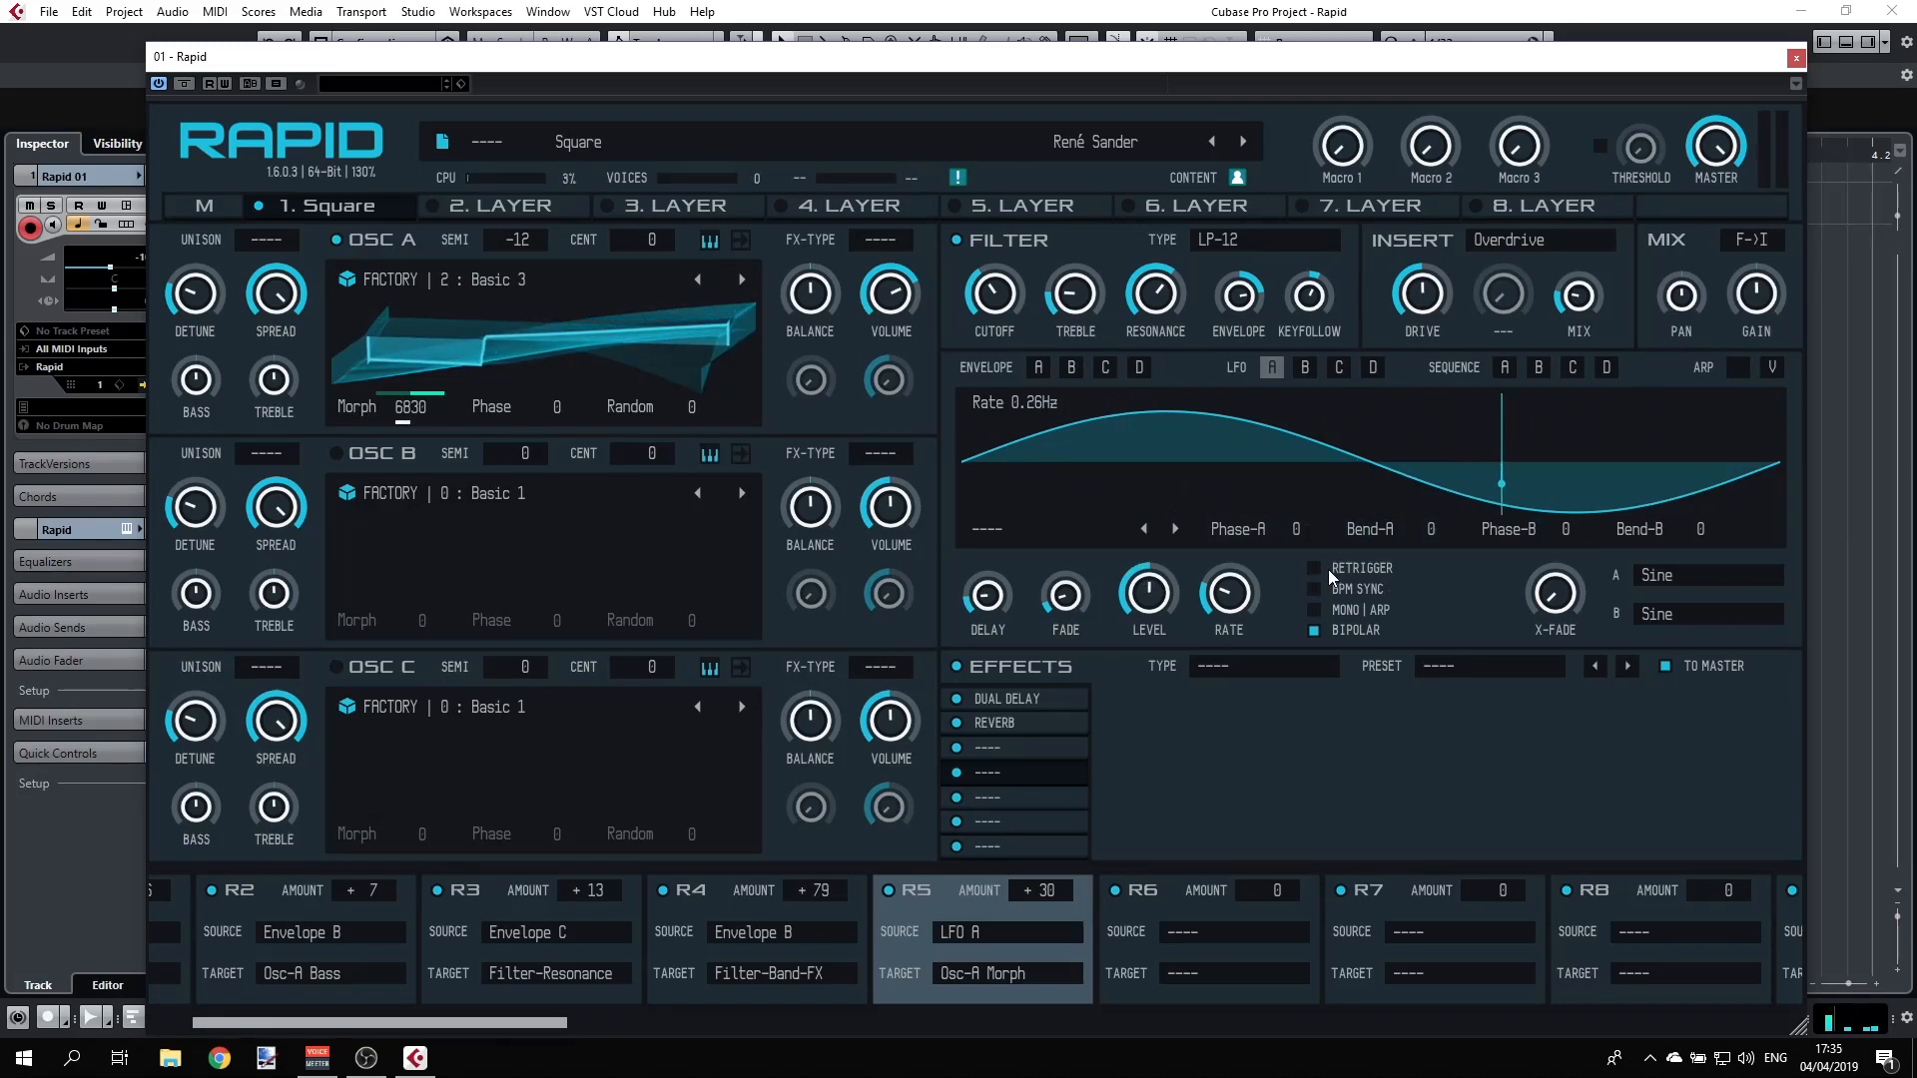
left_click(1334, 637)
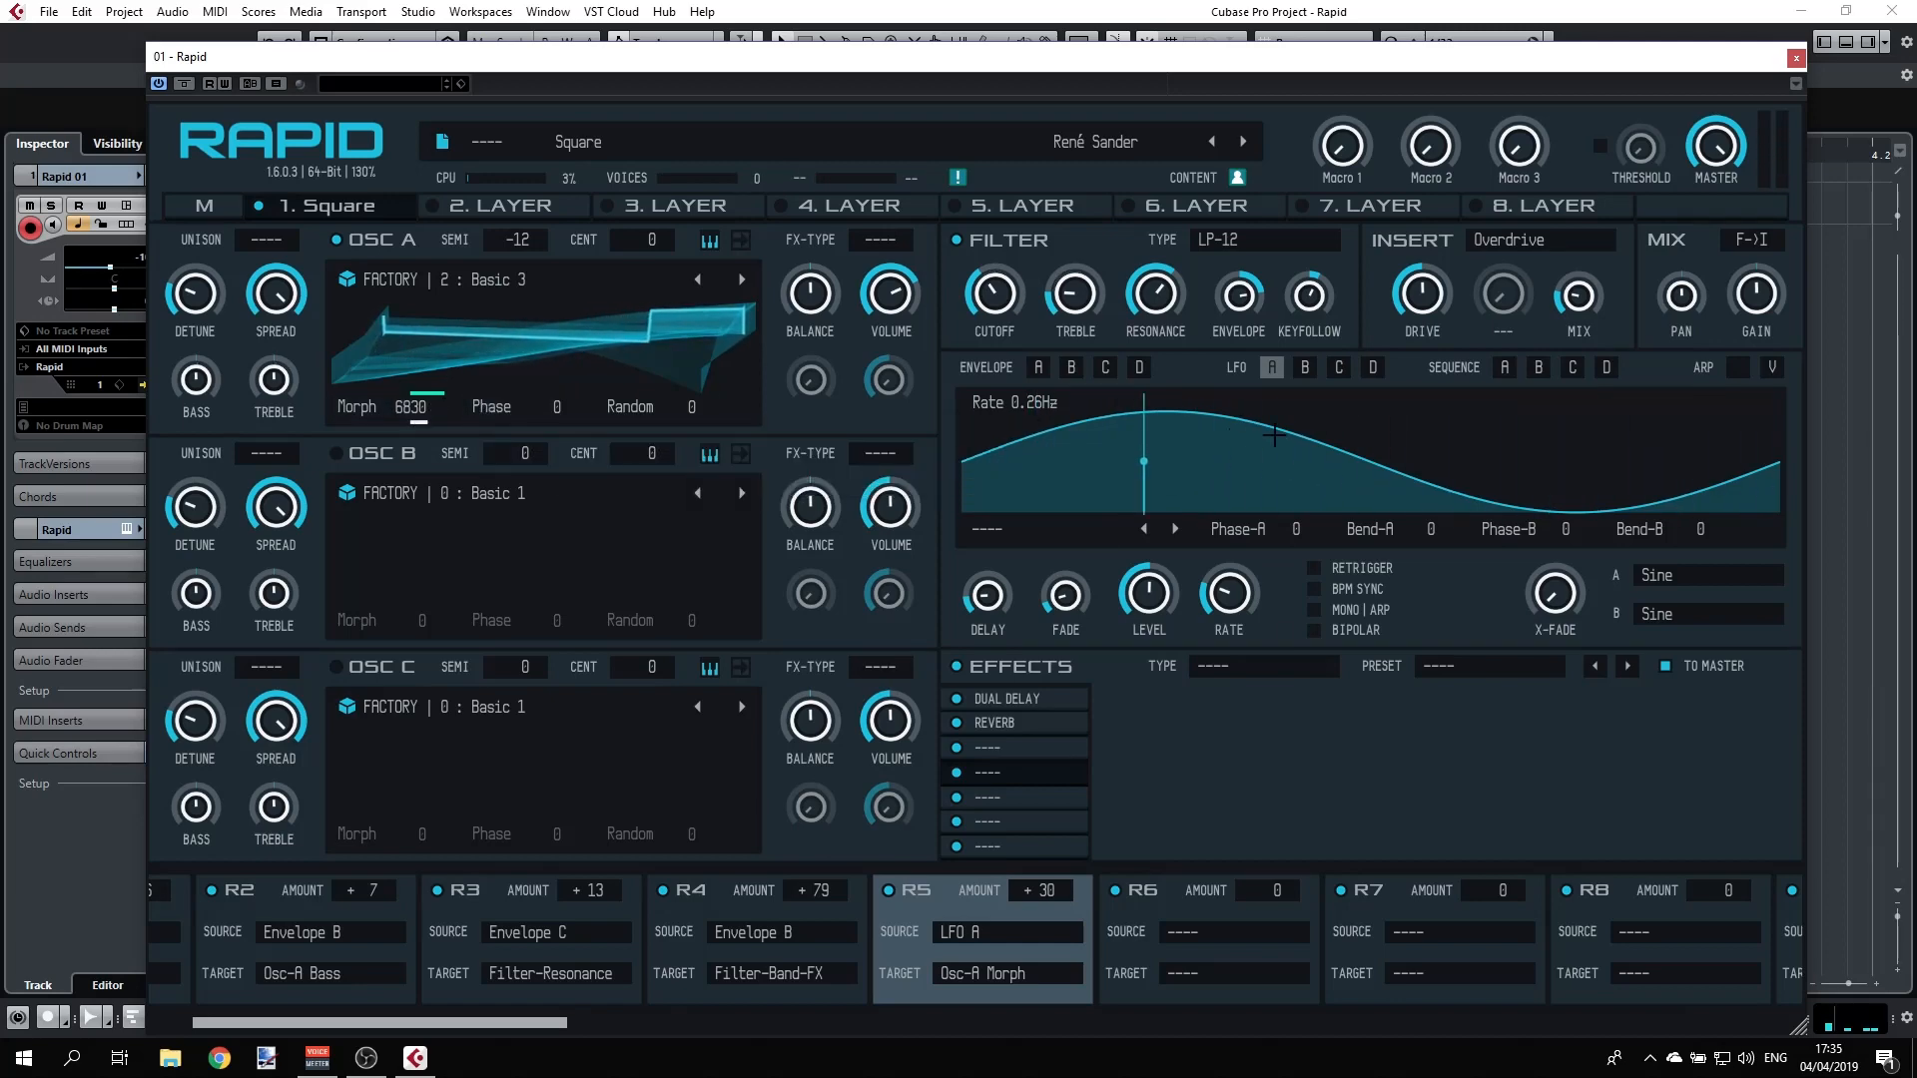
left_click_drag(1274, 436, 995, 262)
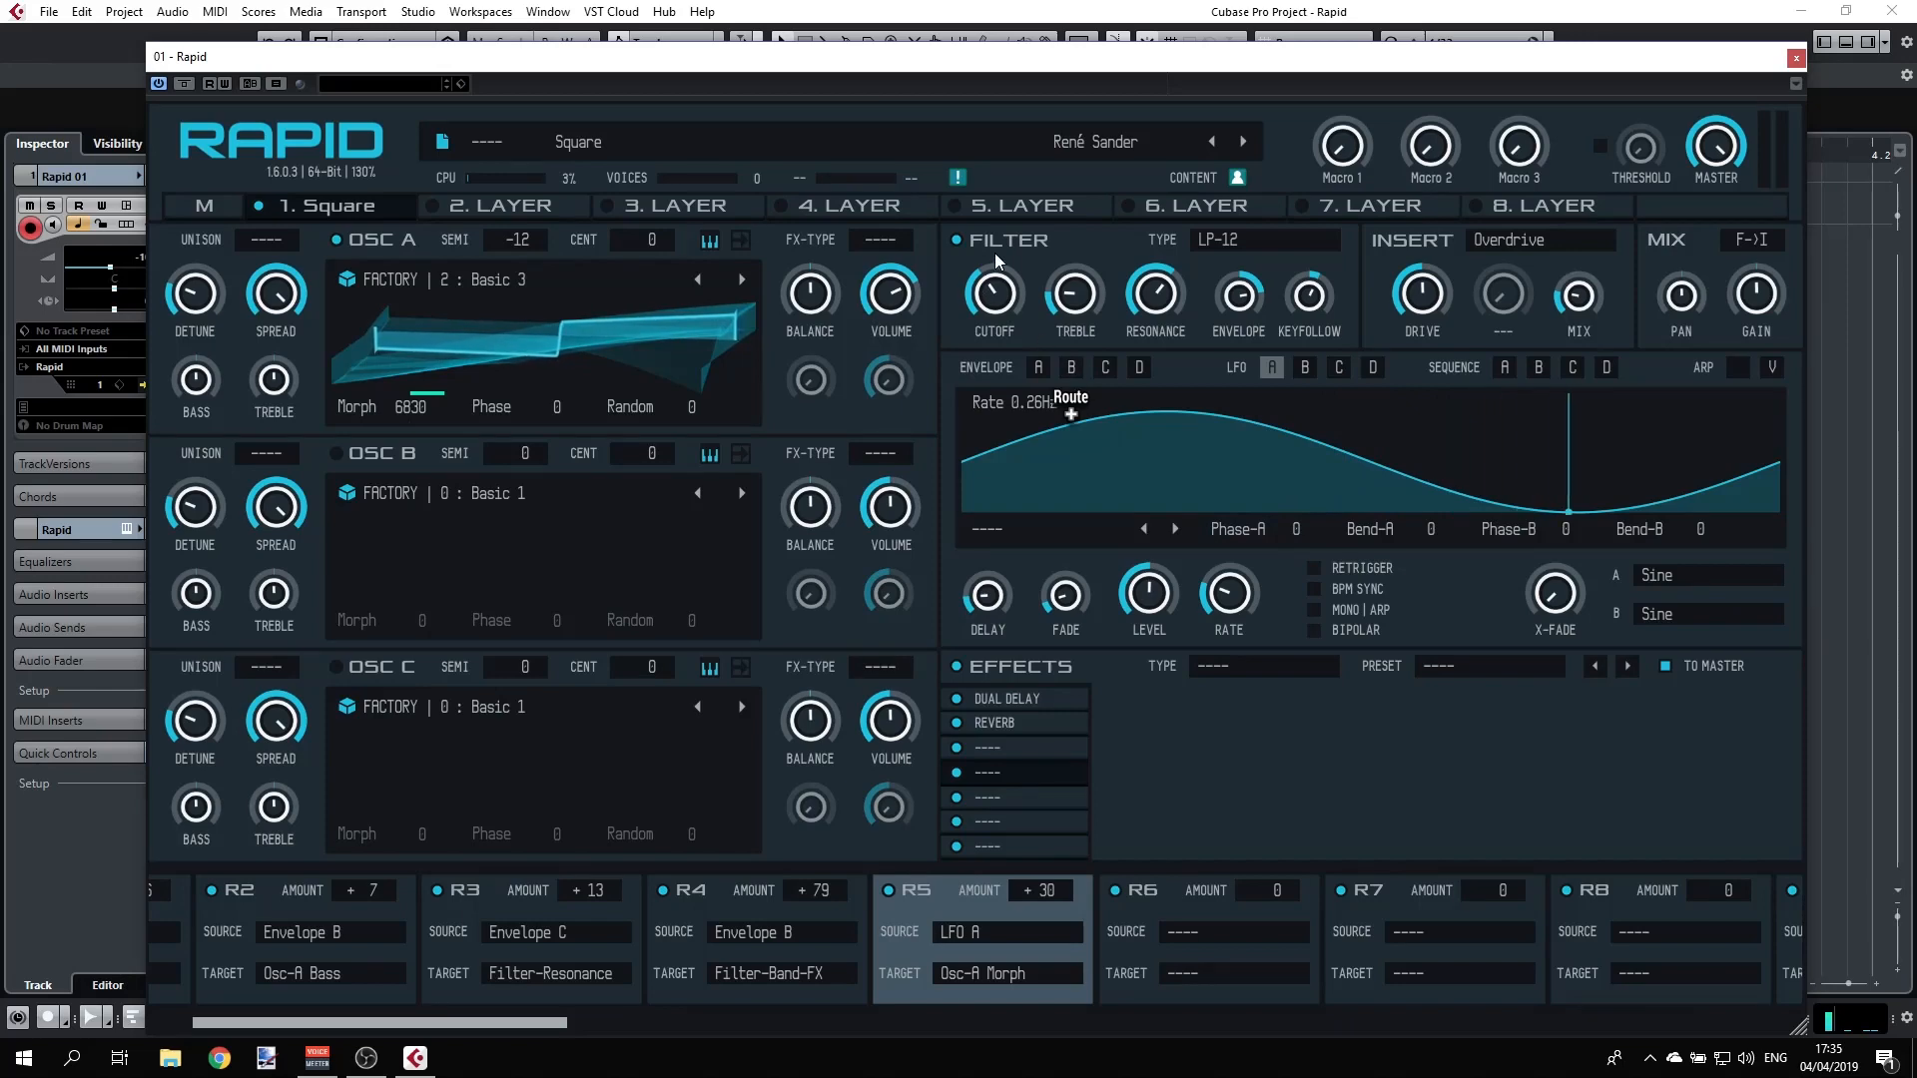
- Route LFO B to the filter cutoff with an amount of -39 and turn off LFO B's bipolar mode
left_click(1304, 367)
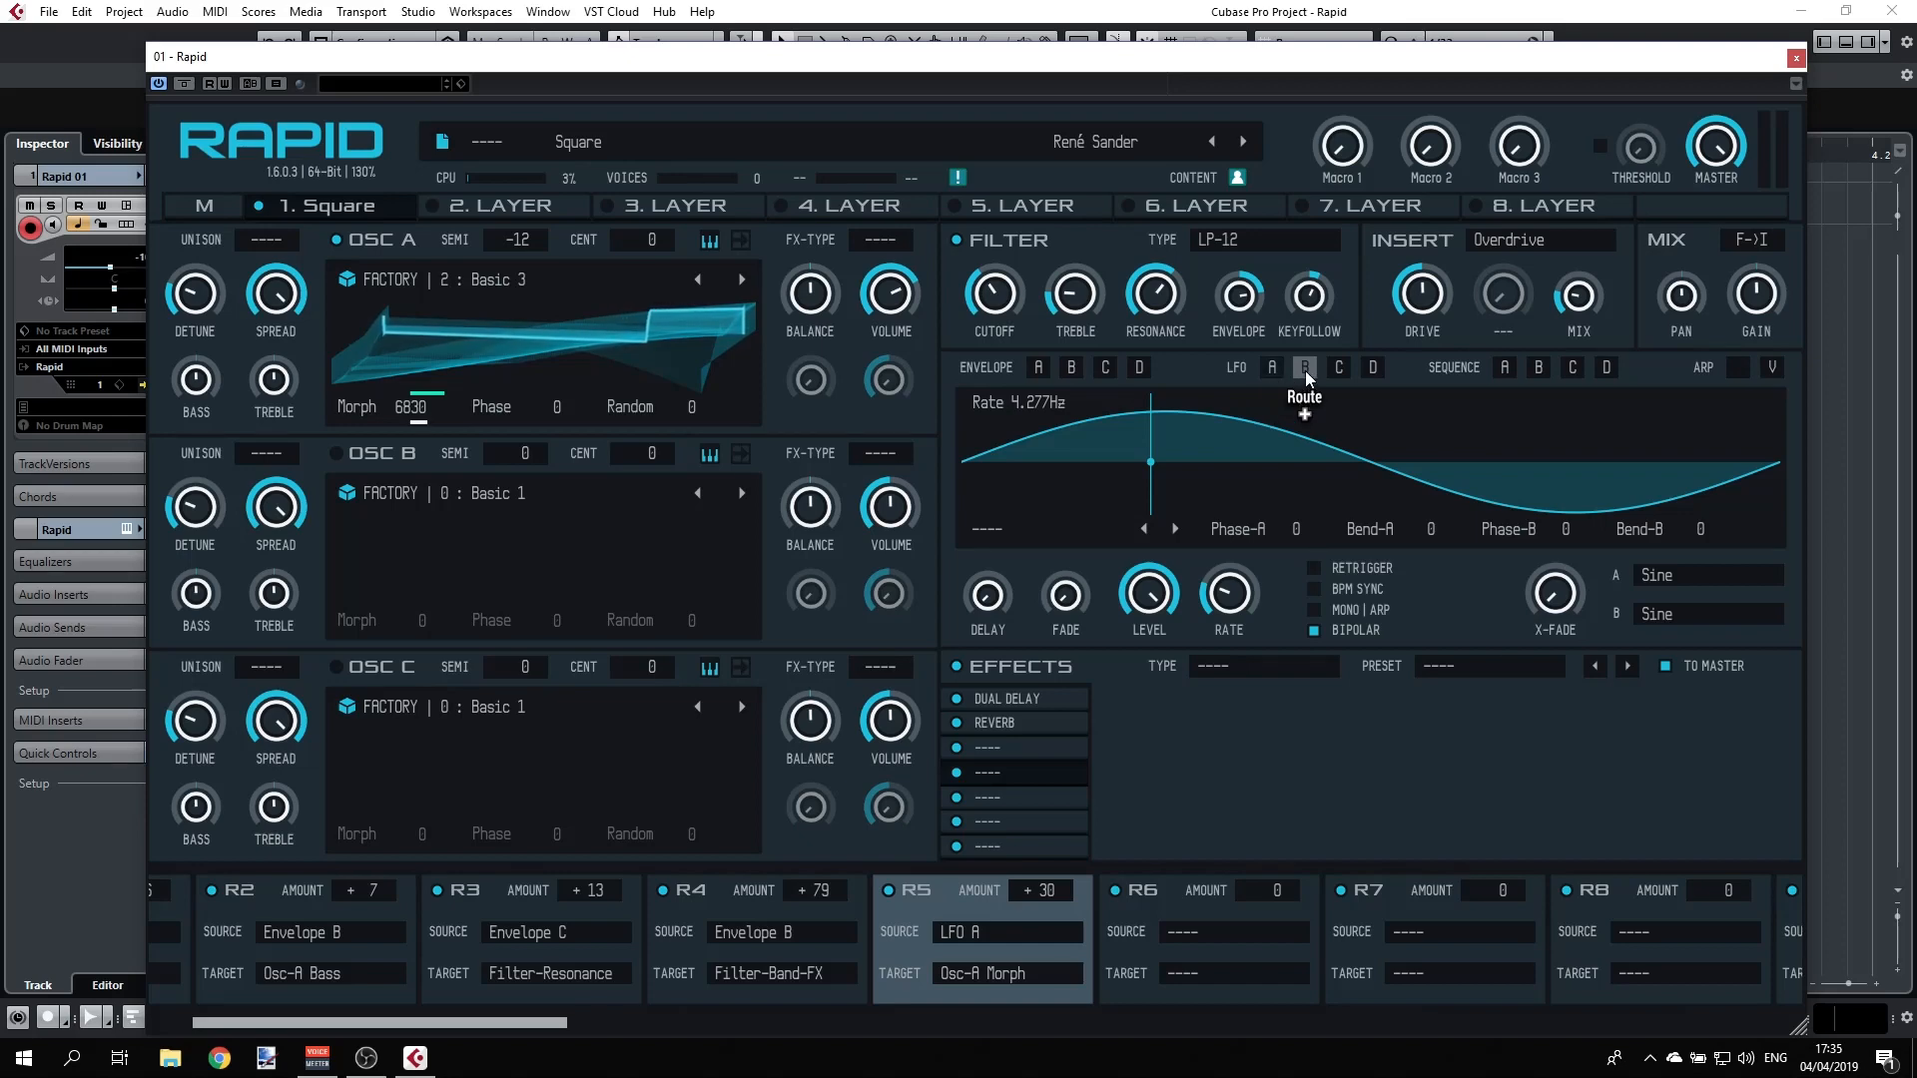
left_click_drag(1304, 369, 994, 298)
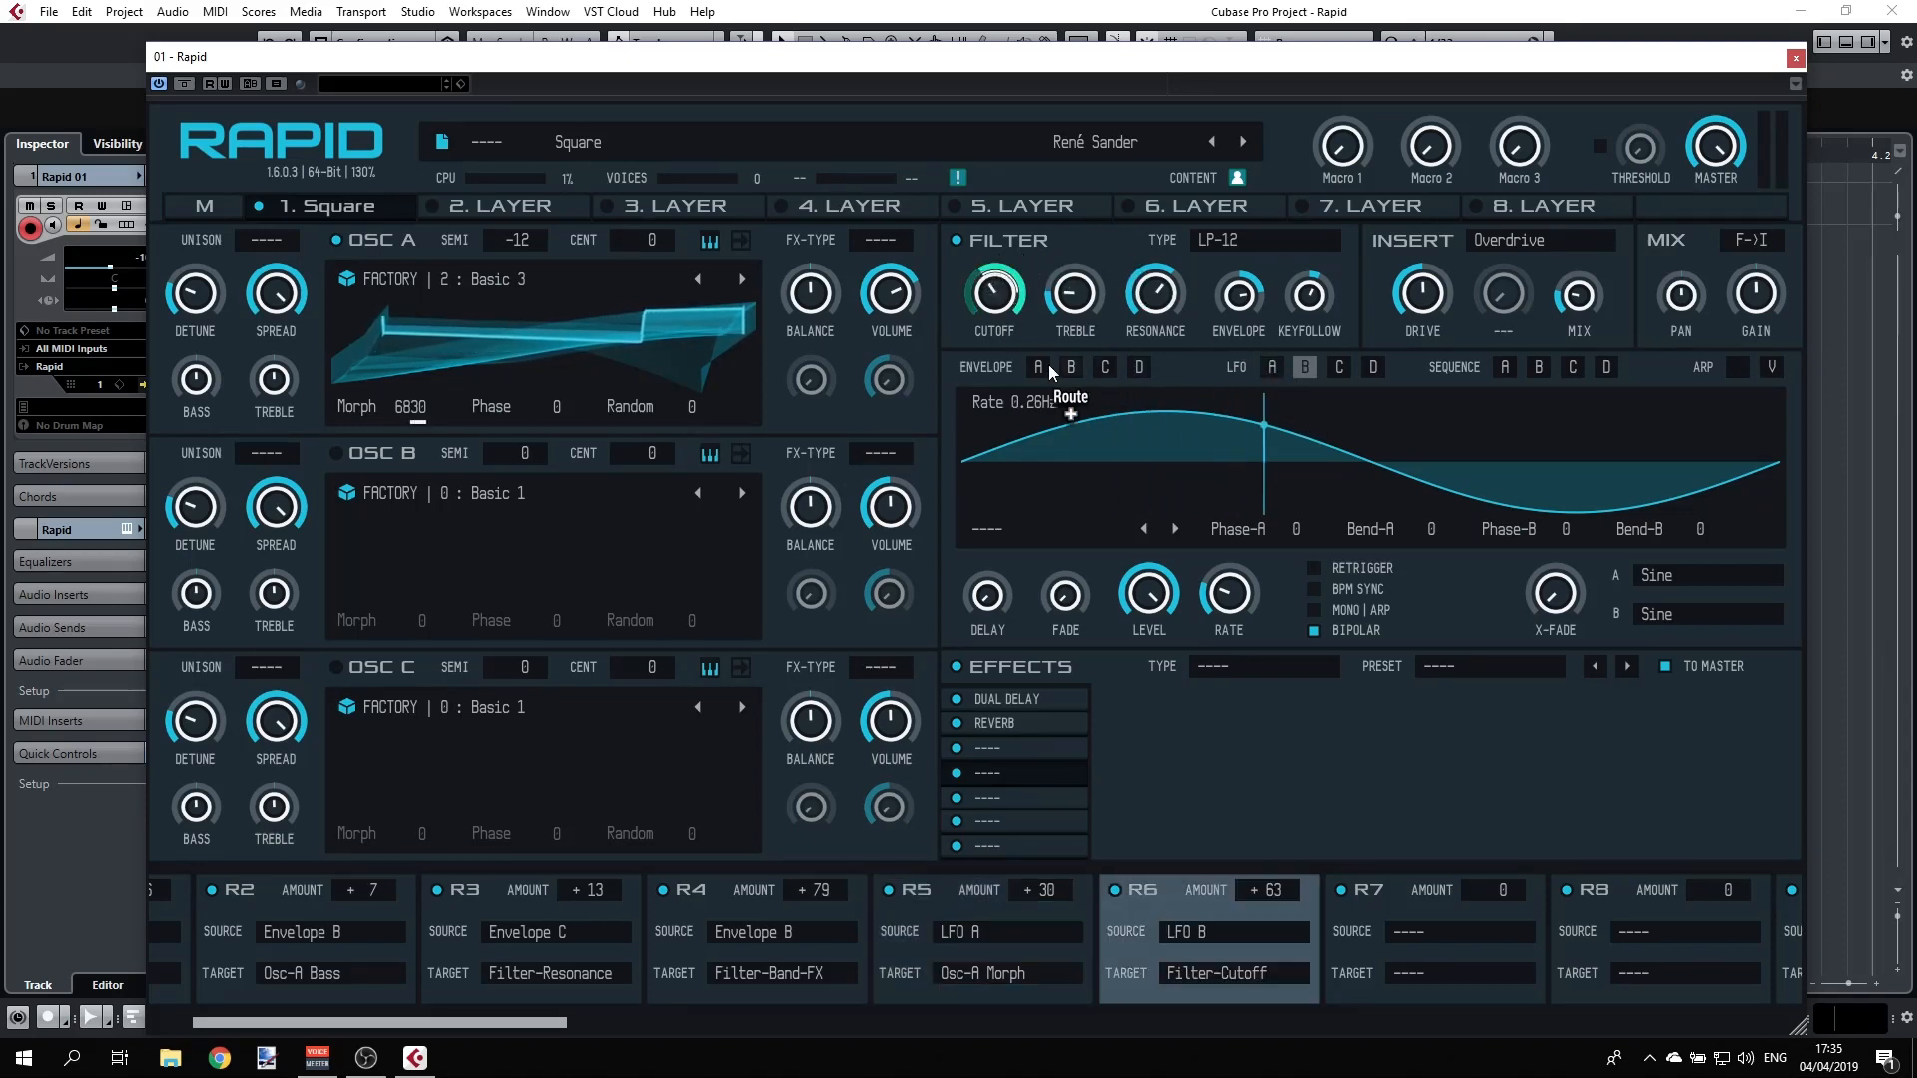
left_click(1314, 631)
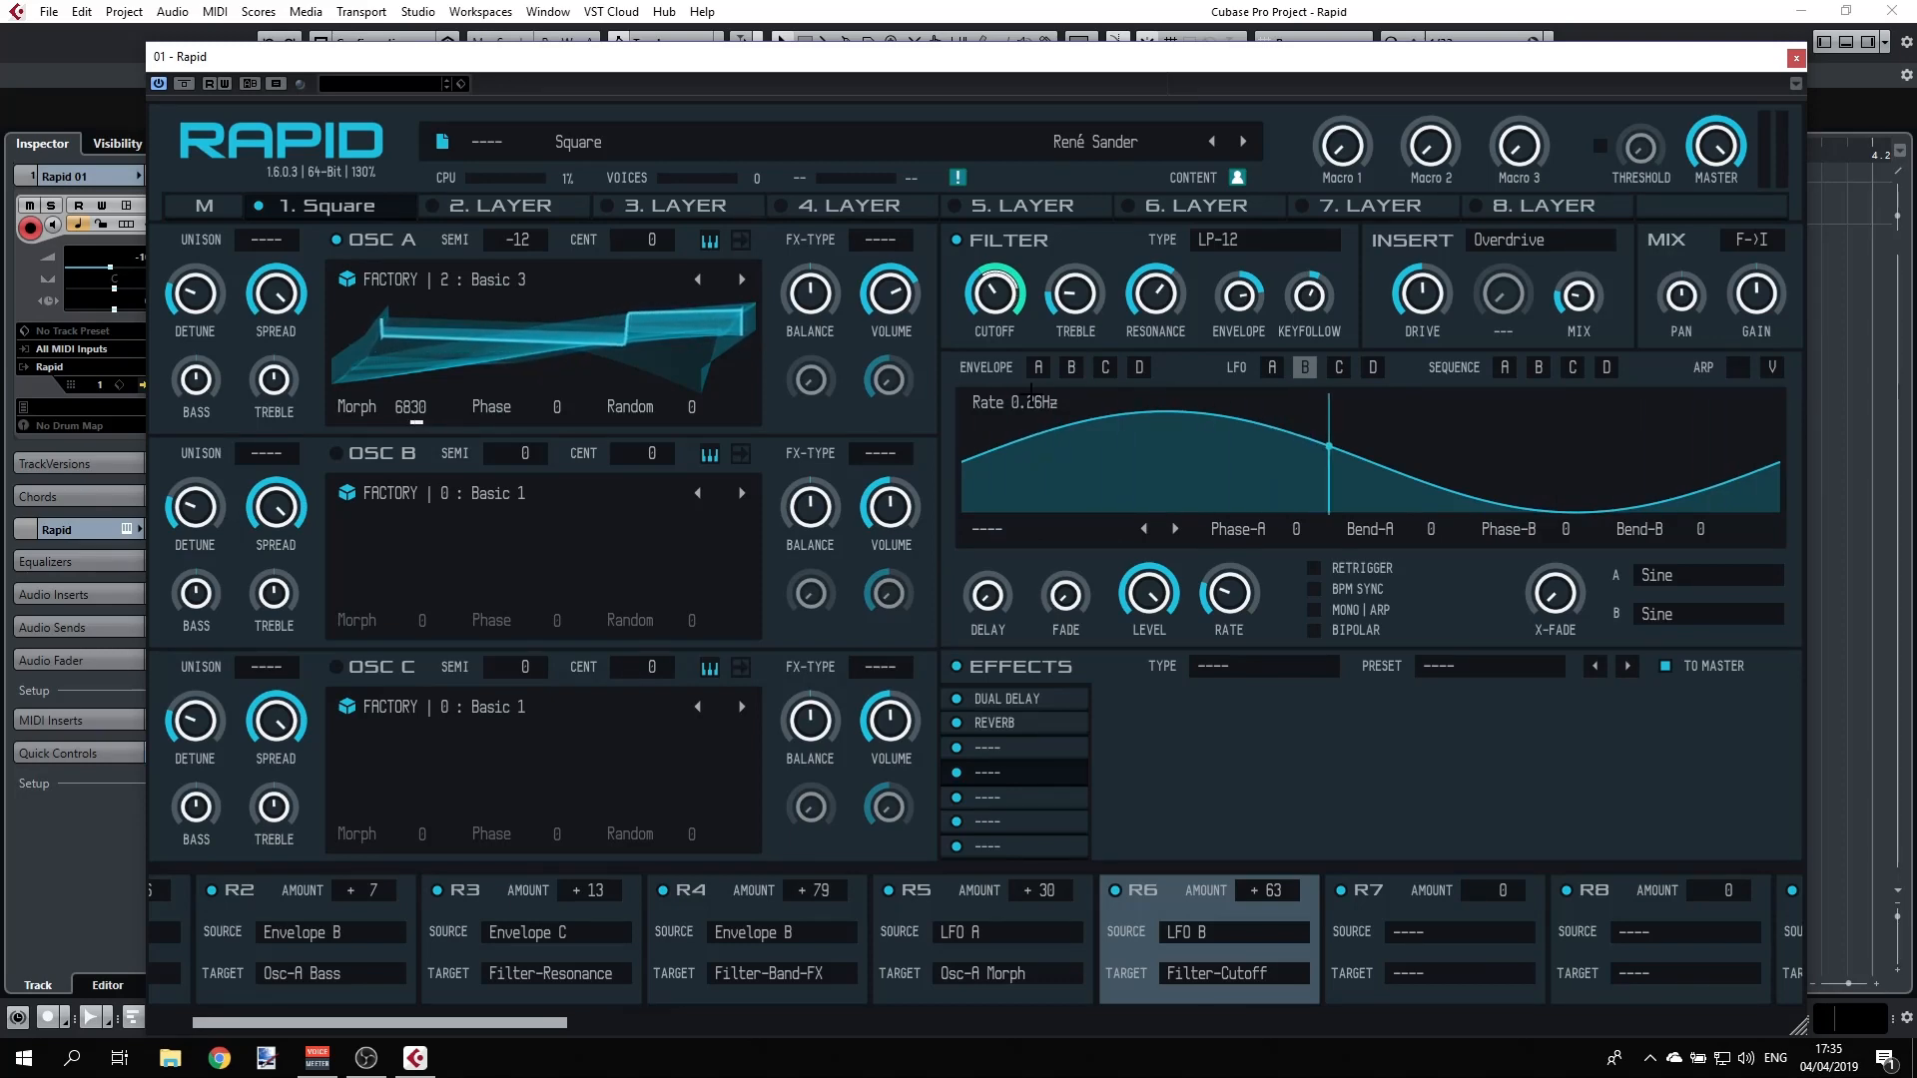
left_click_drag(1274, 891, 1273, 949)
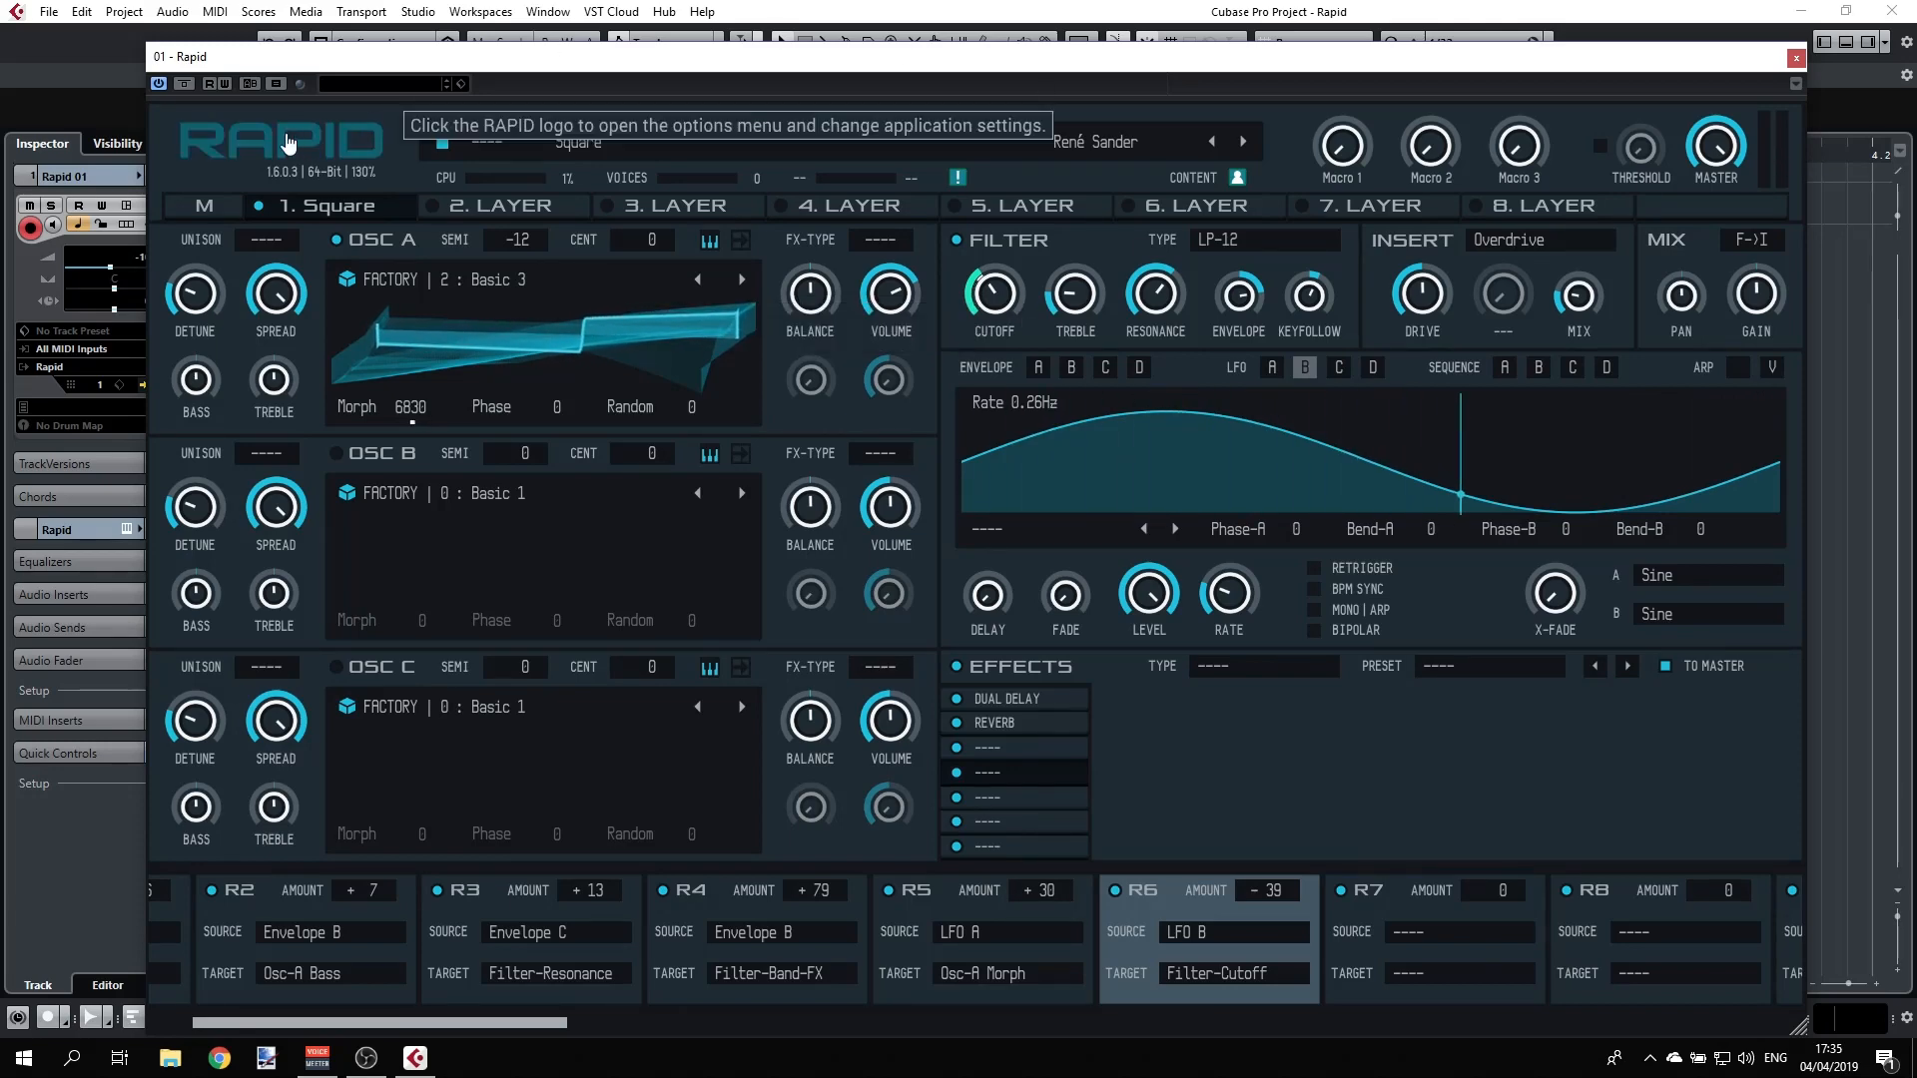
left_click(250, 142)
mouse_move(240, 232)
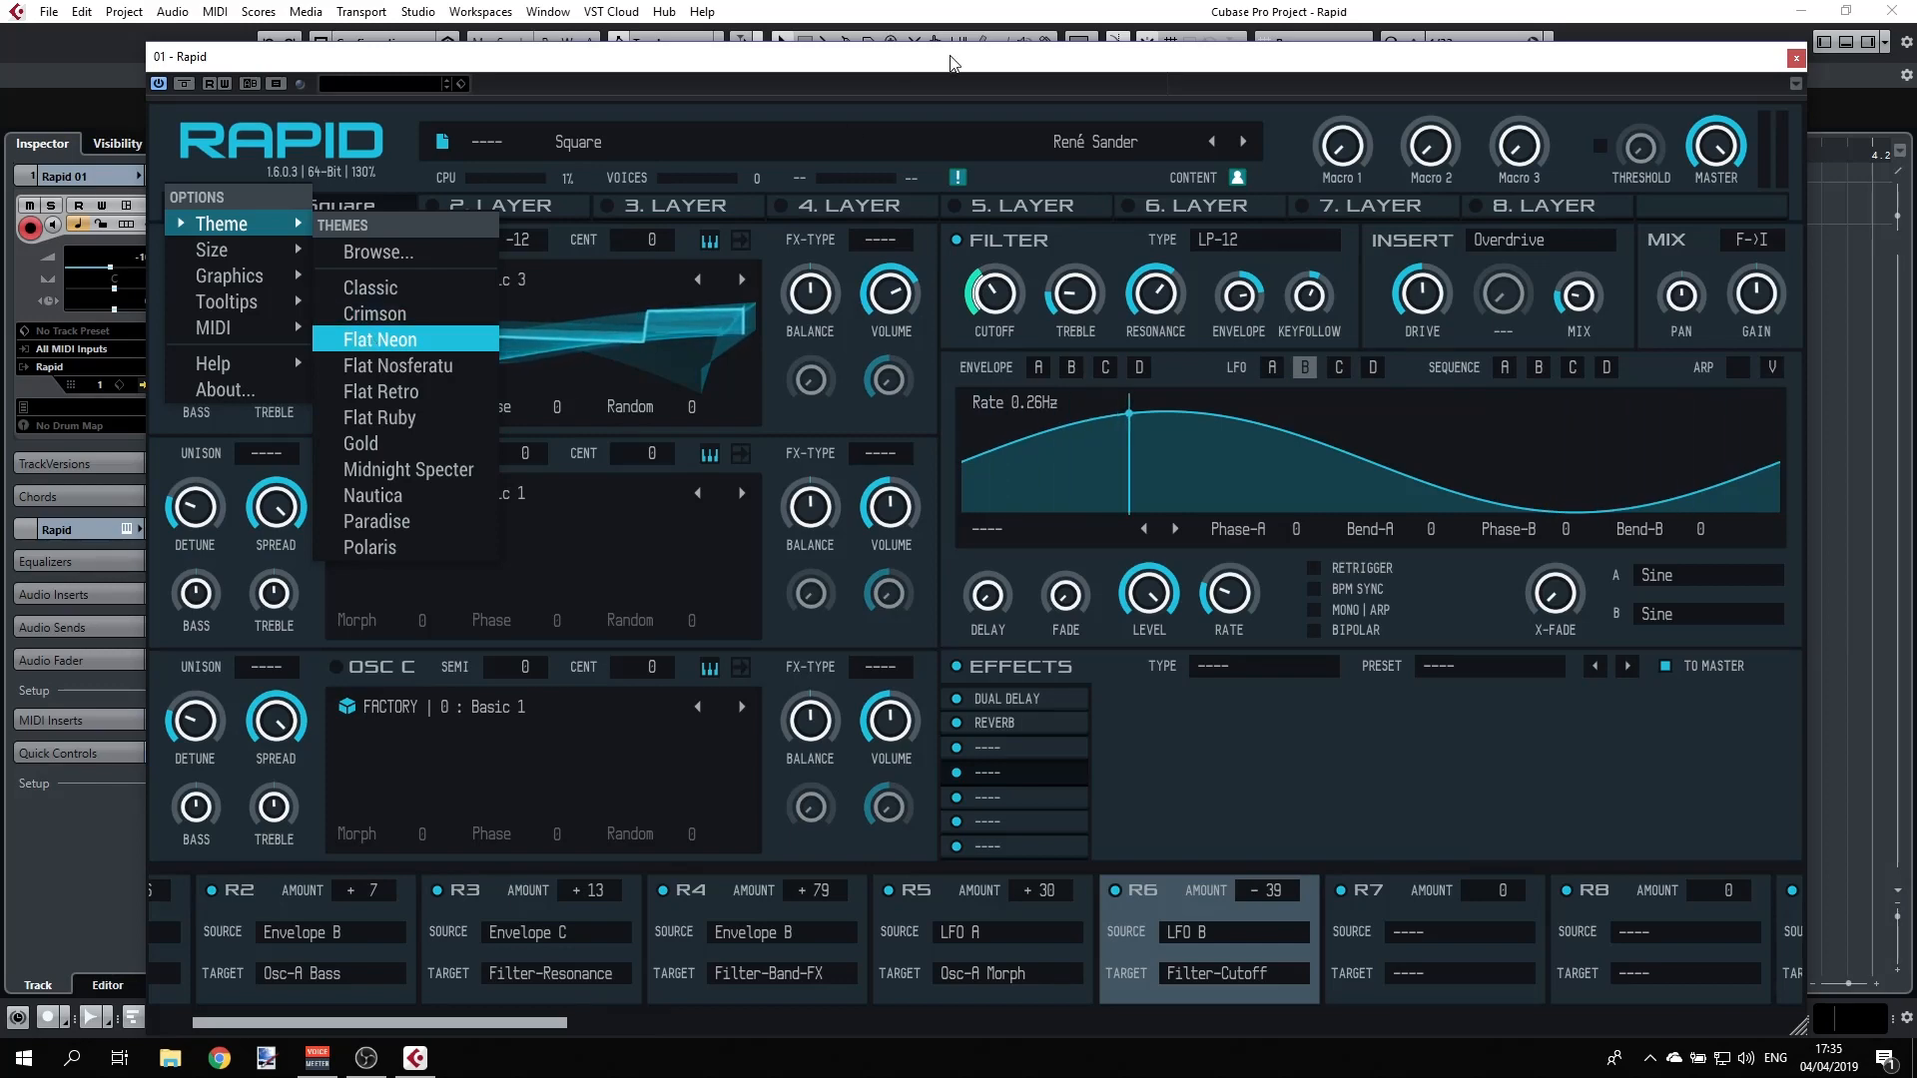
left_click(945, 80)
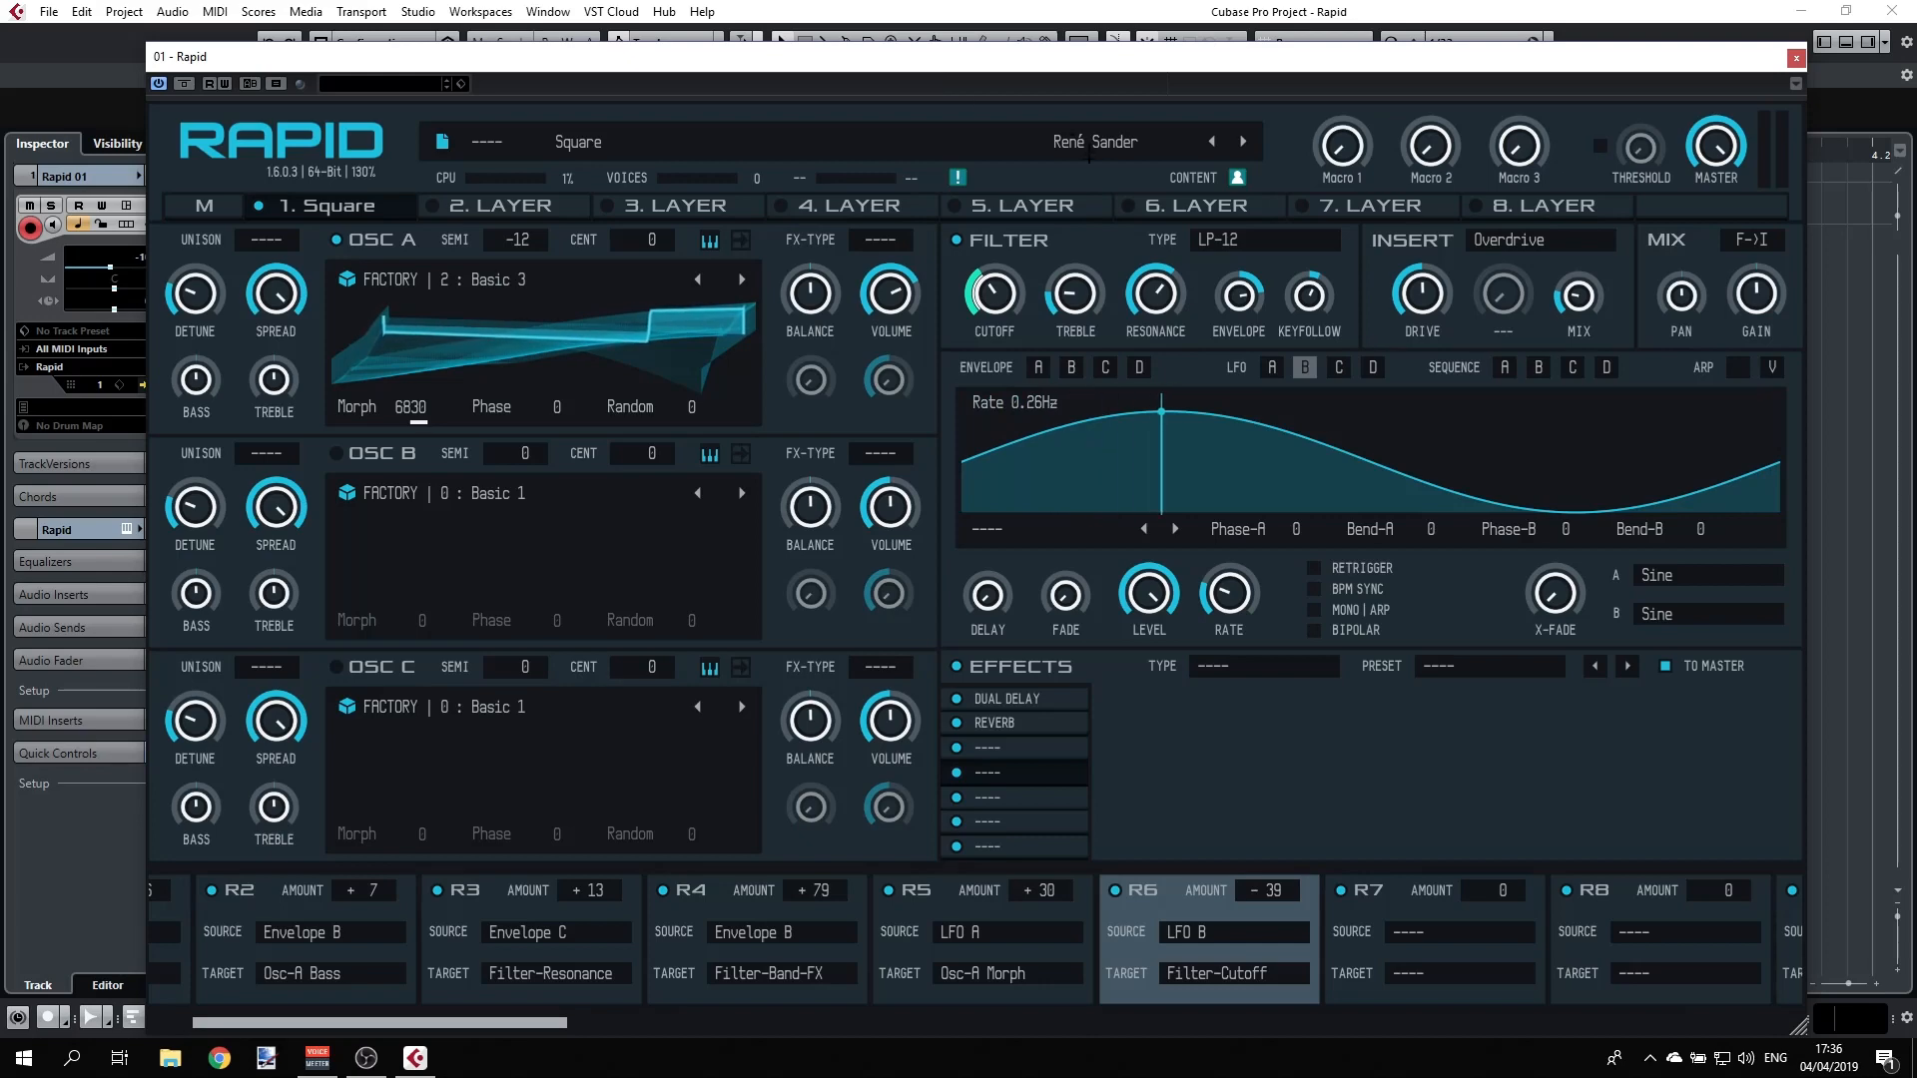
- Set LFO B's waveform A to 3 Steps and raise the crossfade toward its Sine waveform B
mouse_move(1355, 414)
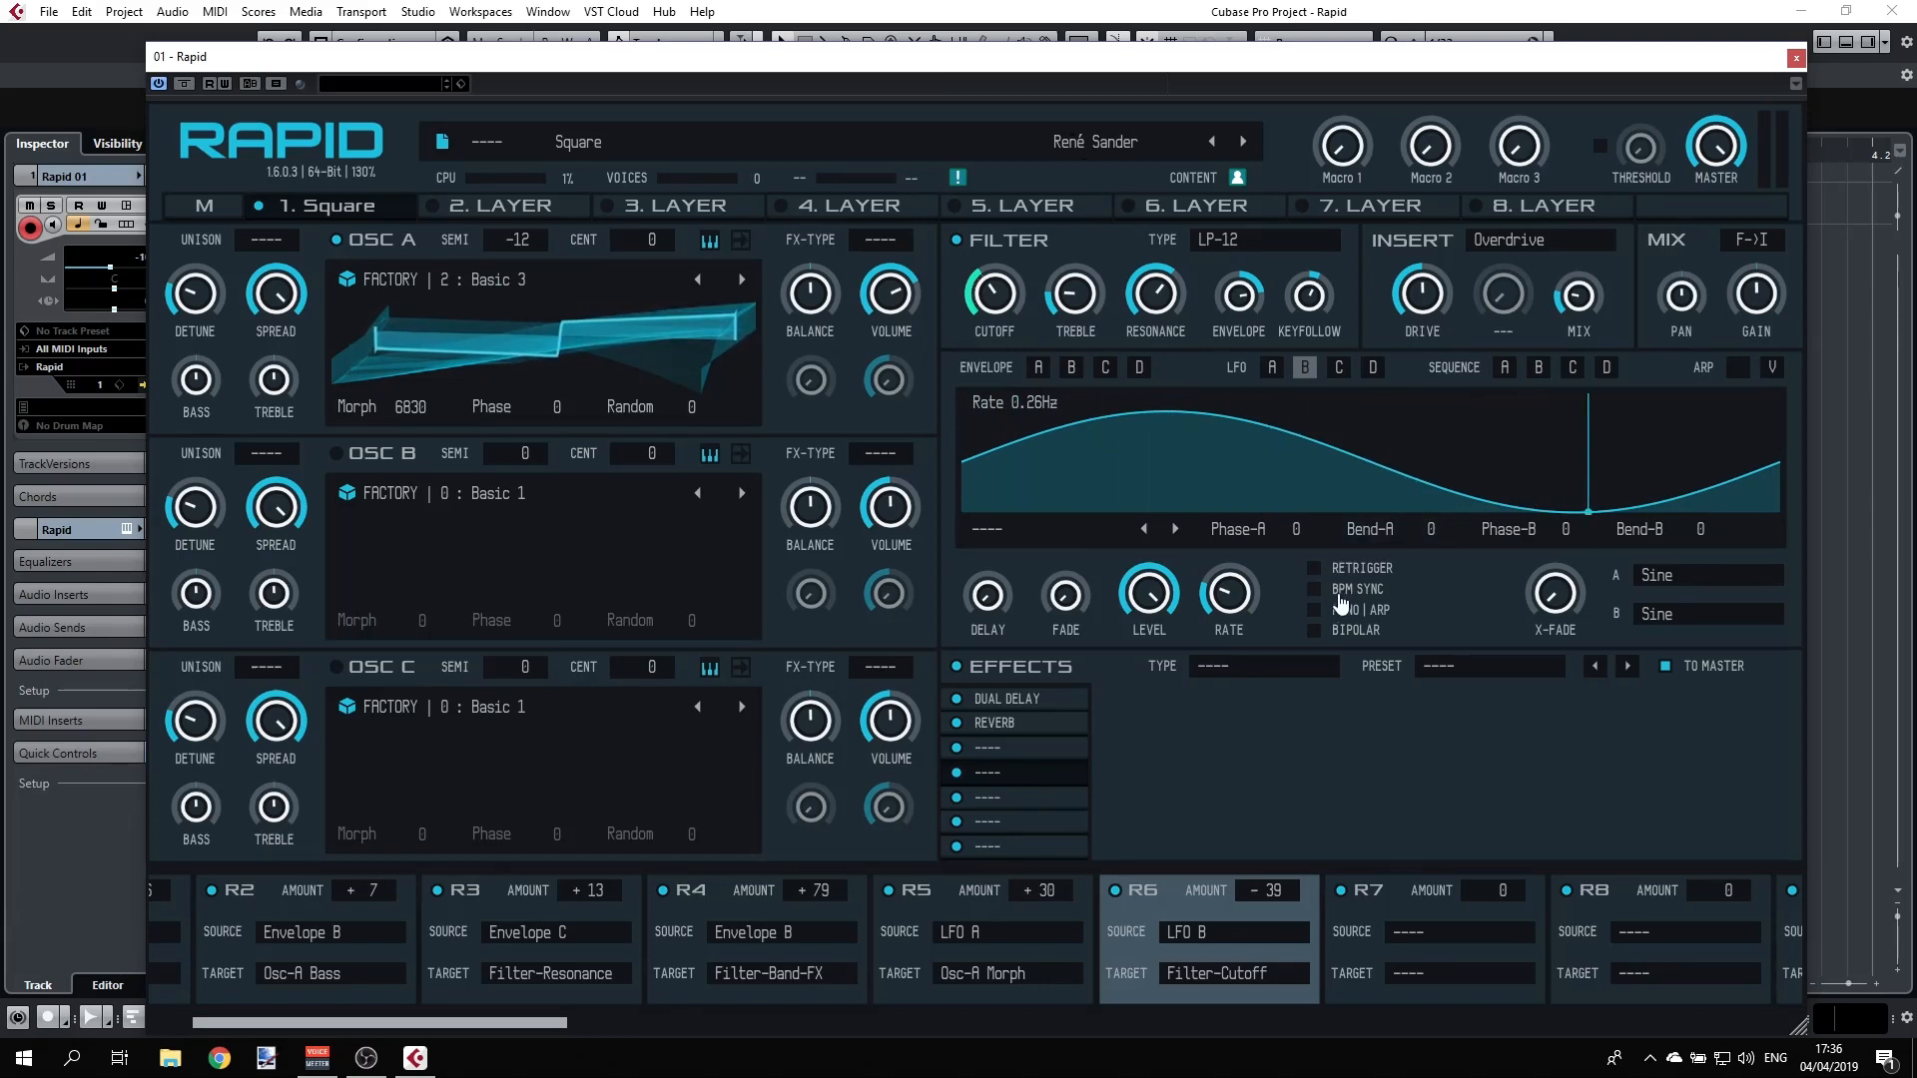
left_click(1665, 579)
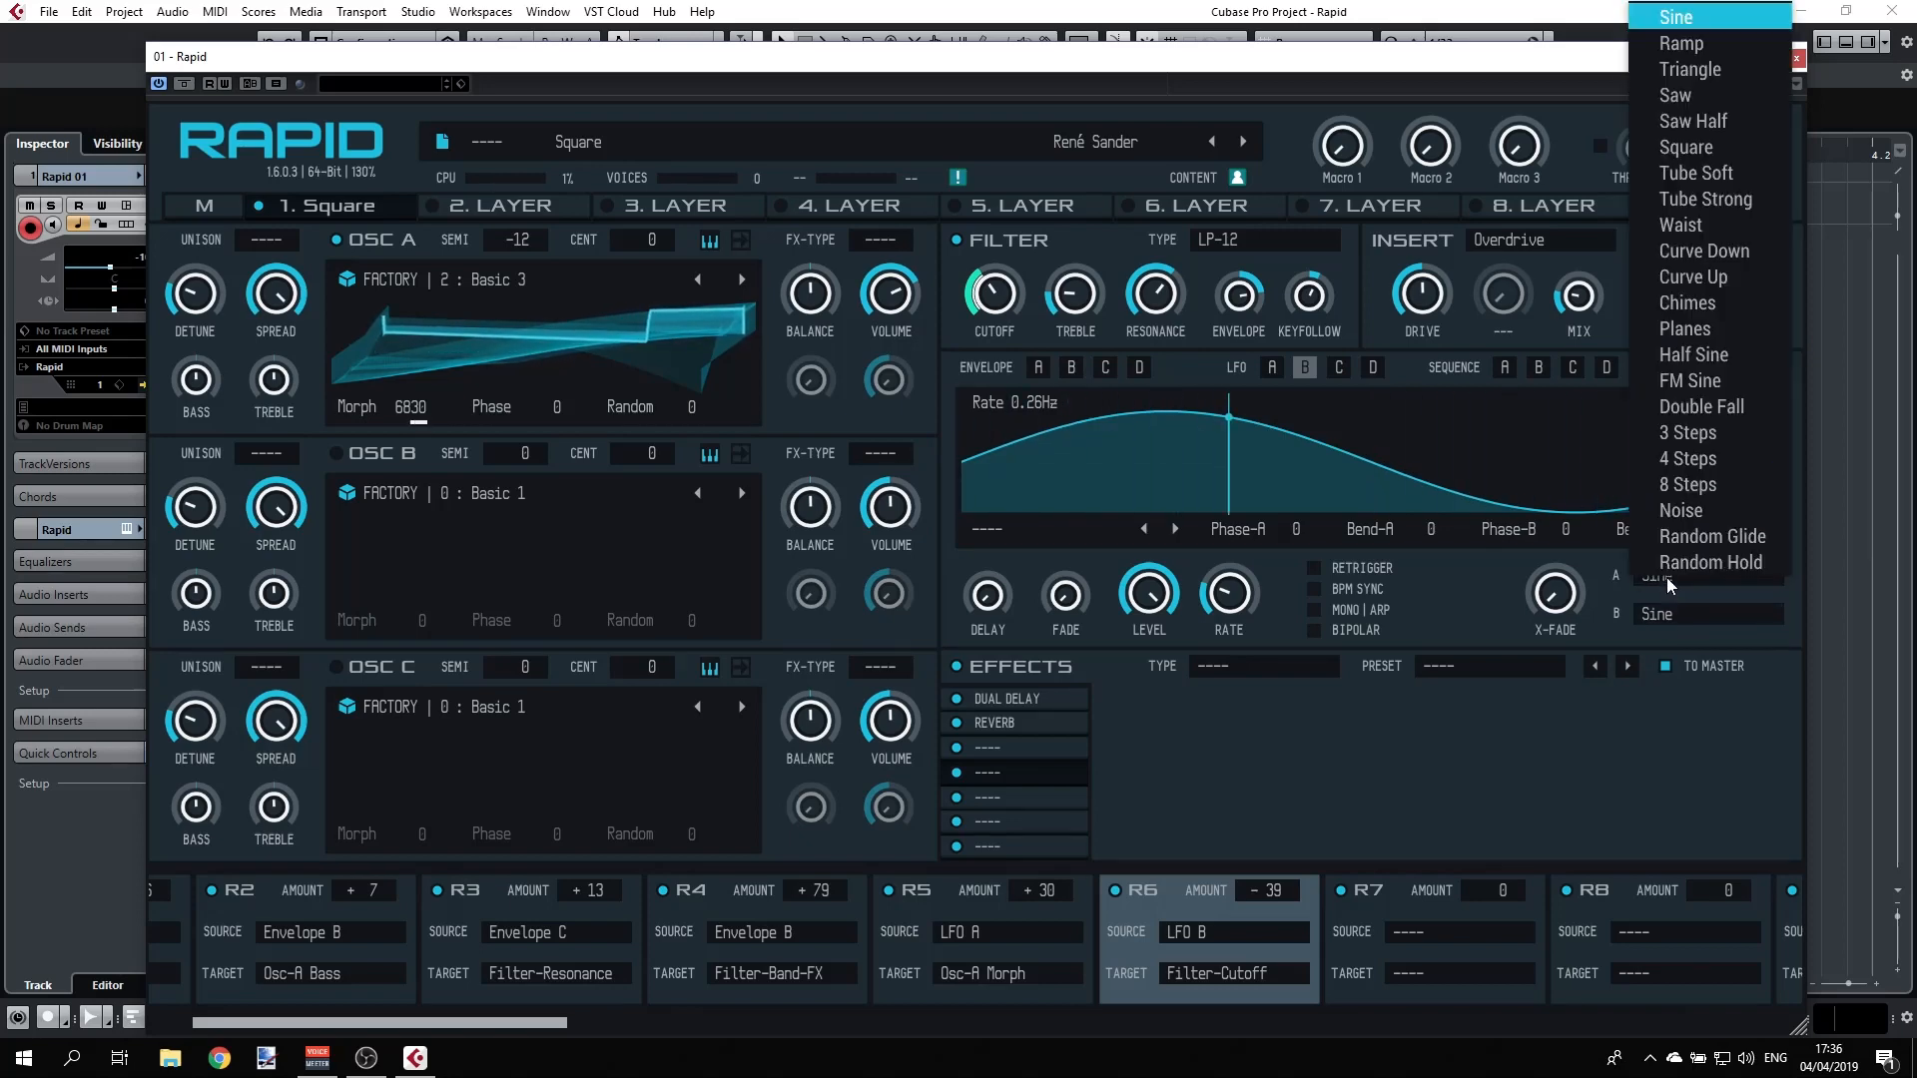
left_click(1712, 435)
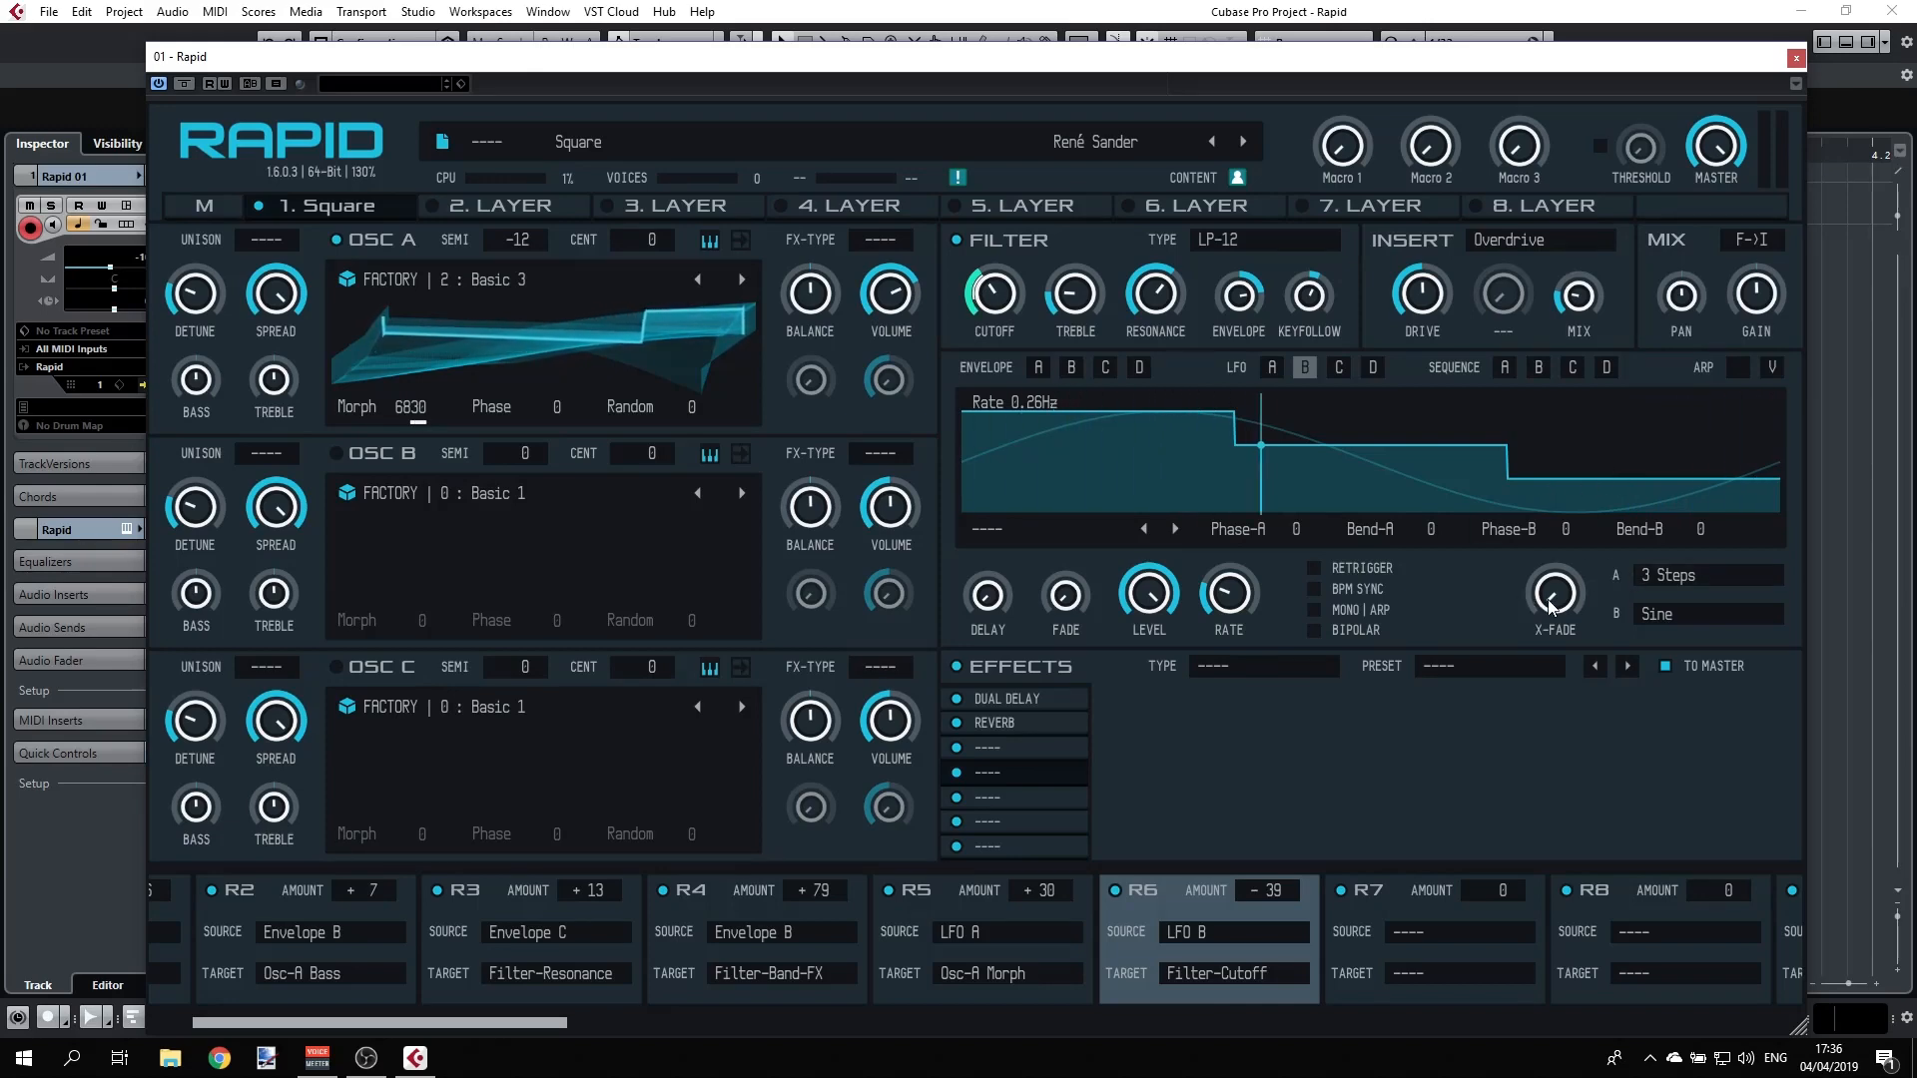
left_click_drag(1551, 607, 1580, 594)
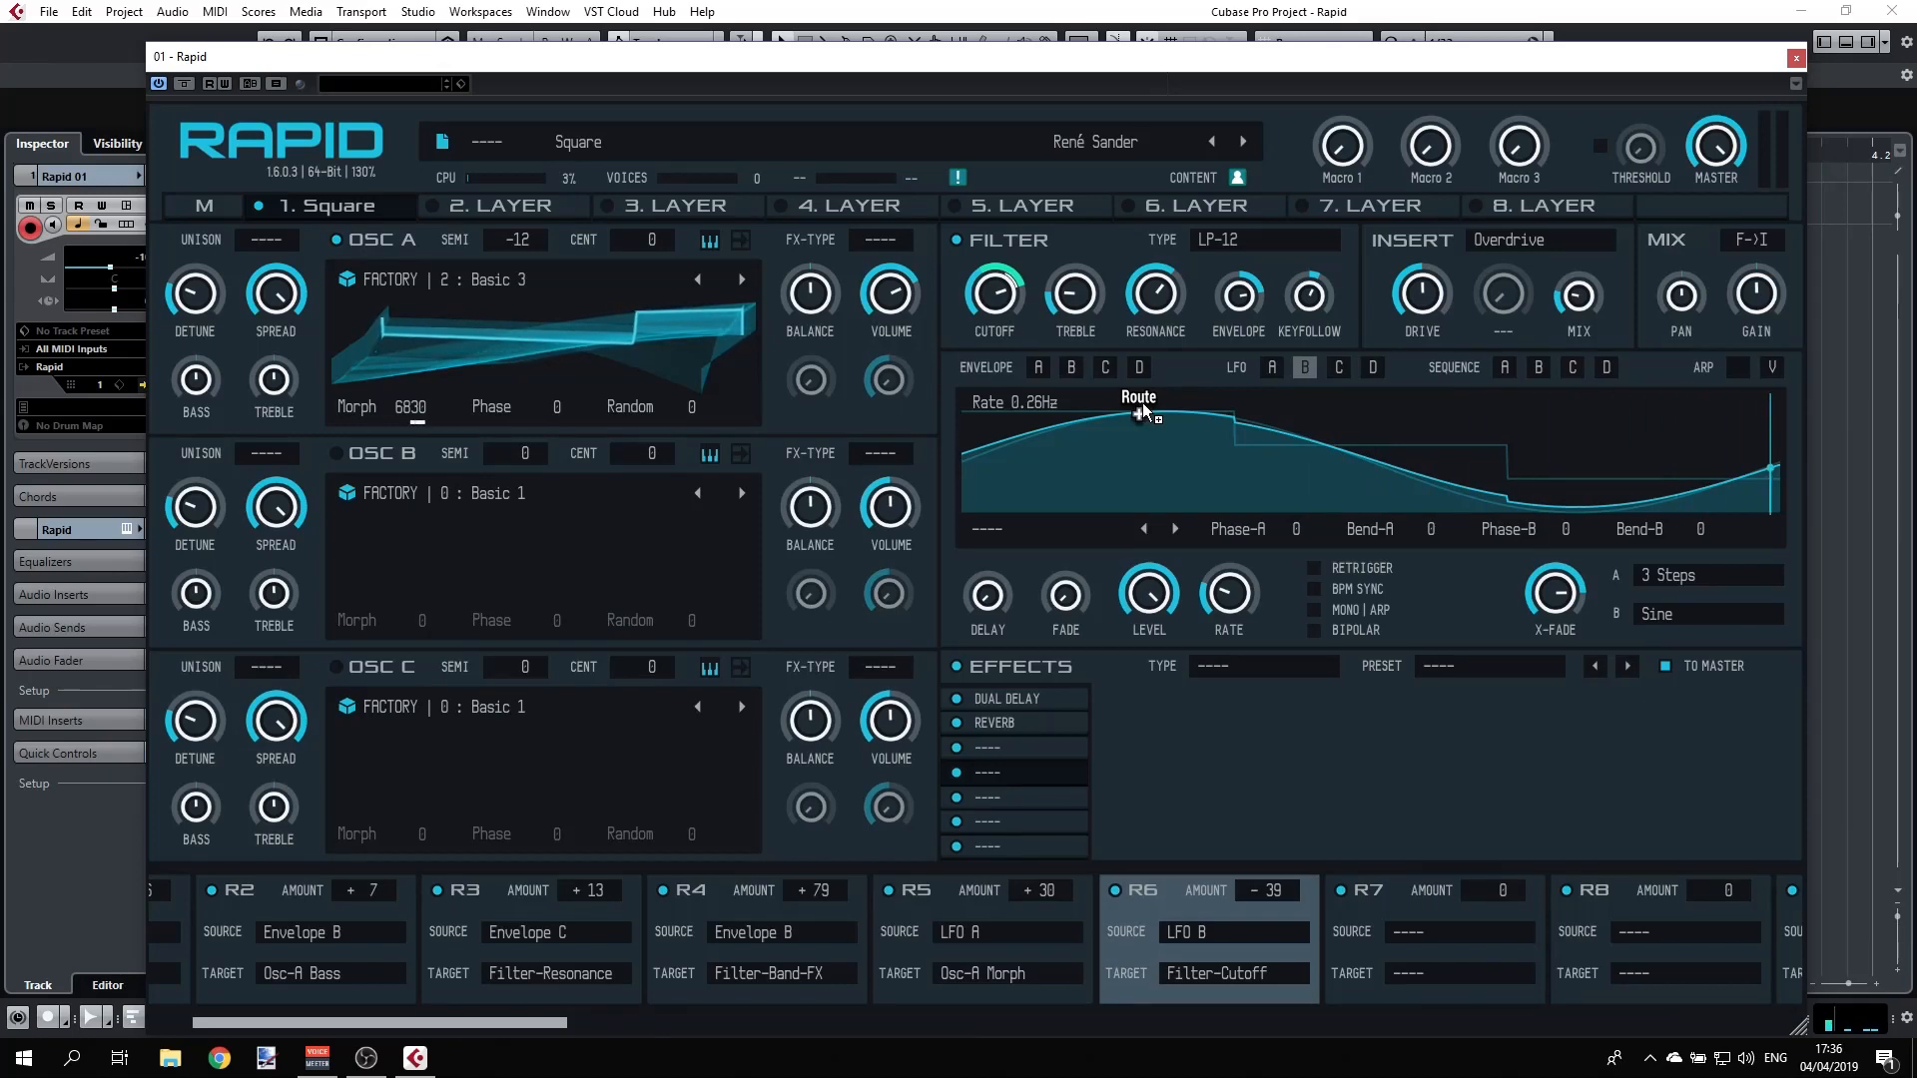
- Route Envelope D to the filter resonance with an amount of -65
left_click(1039, 368)
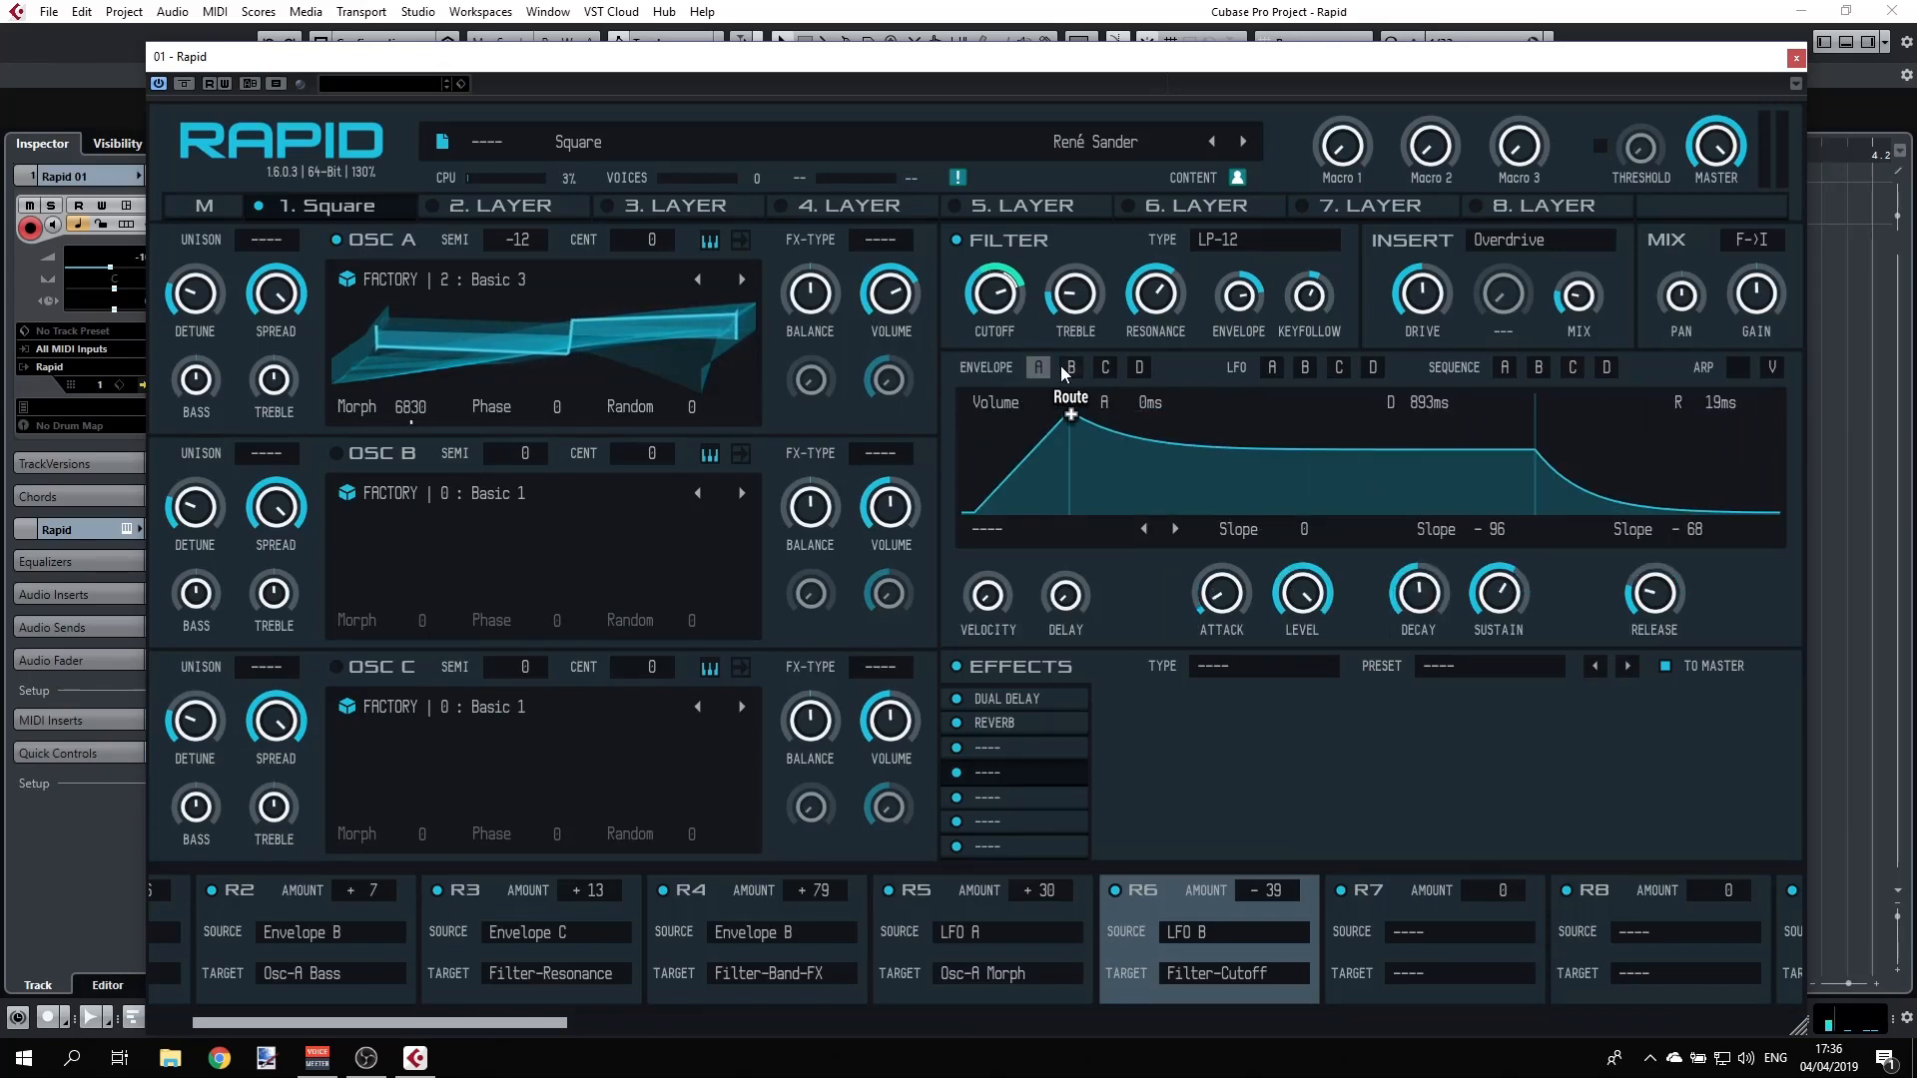
left_click(1137, 367)
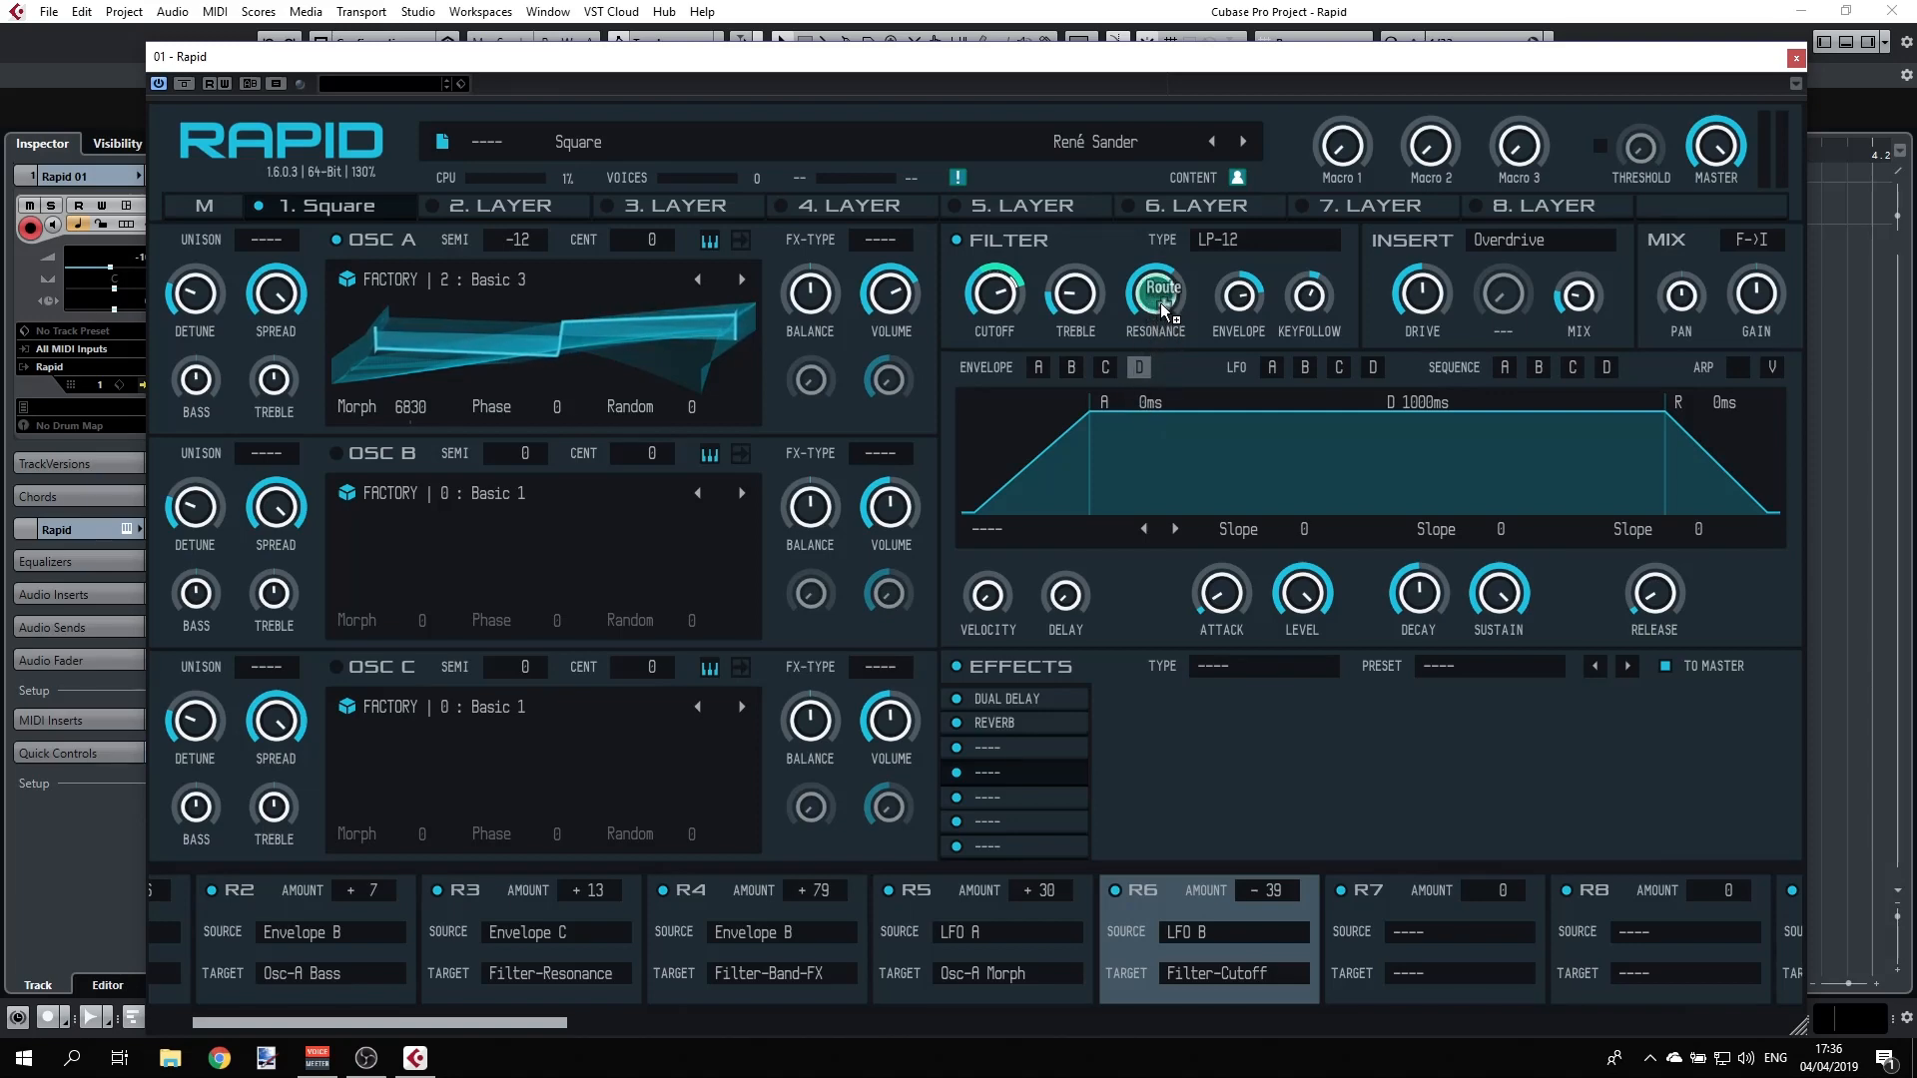
left_click_drag(1162, 291, 1156, 292)
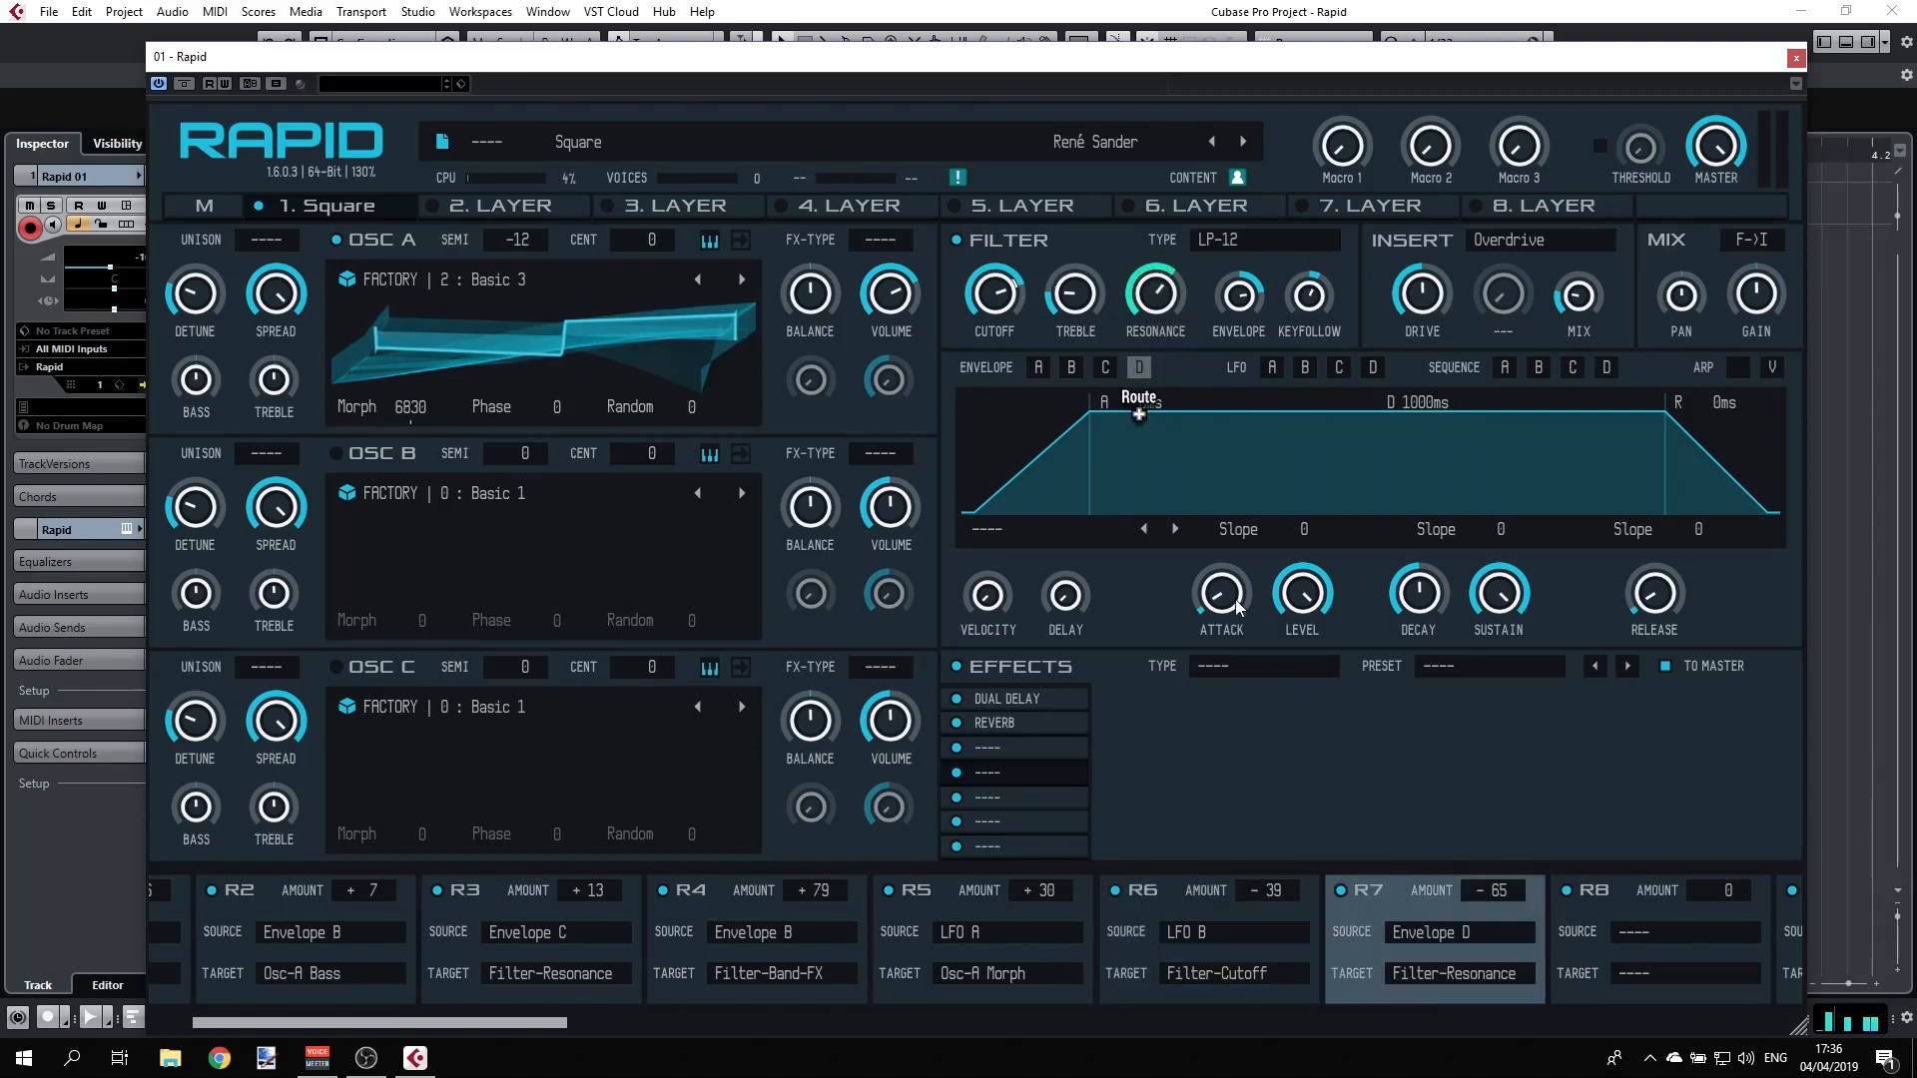
- Shape Envelope D with a 199 ms attack, a lower sustain and a 9.35 s release
left_click_drag(1236, 599, 1237, 579)
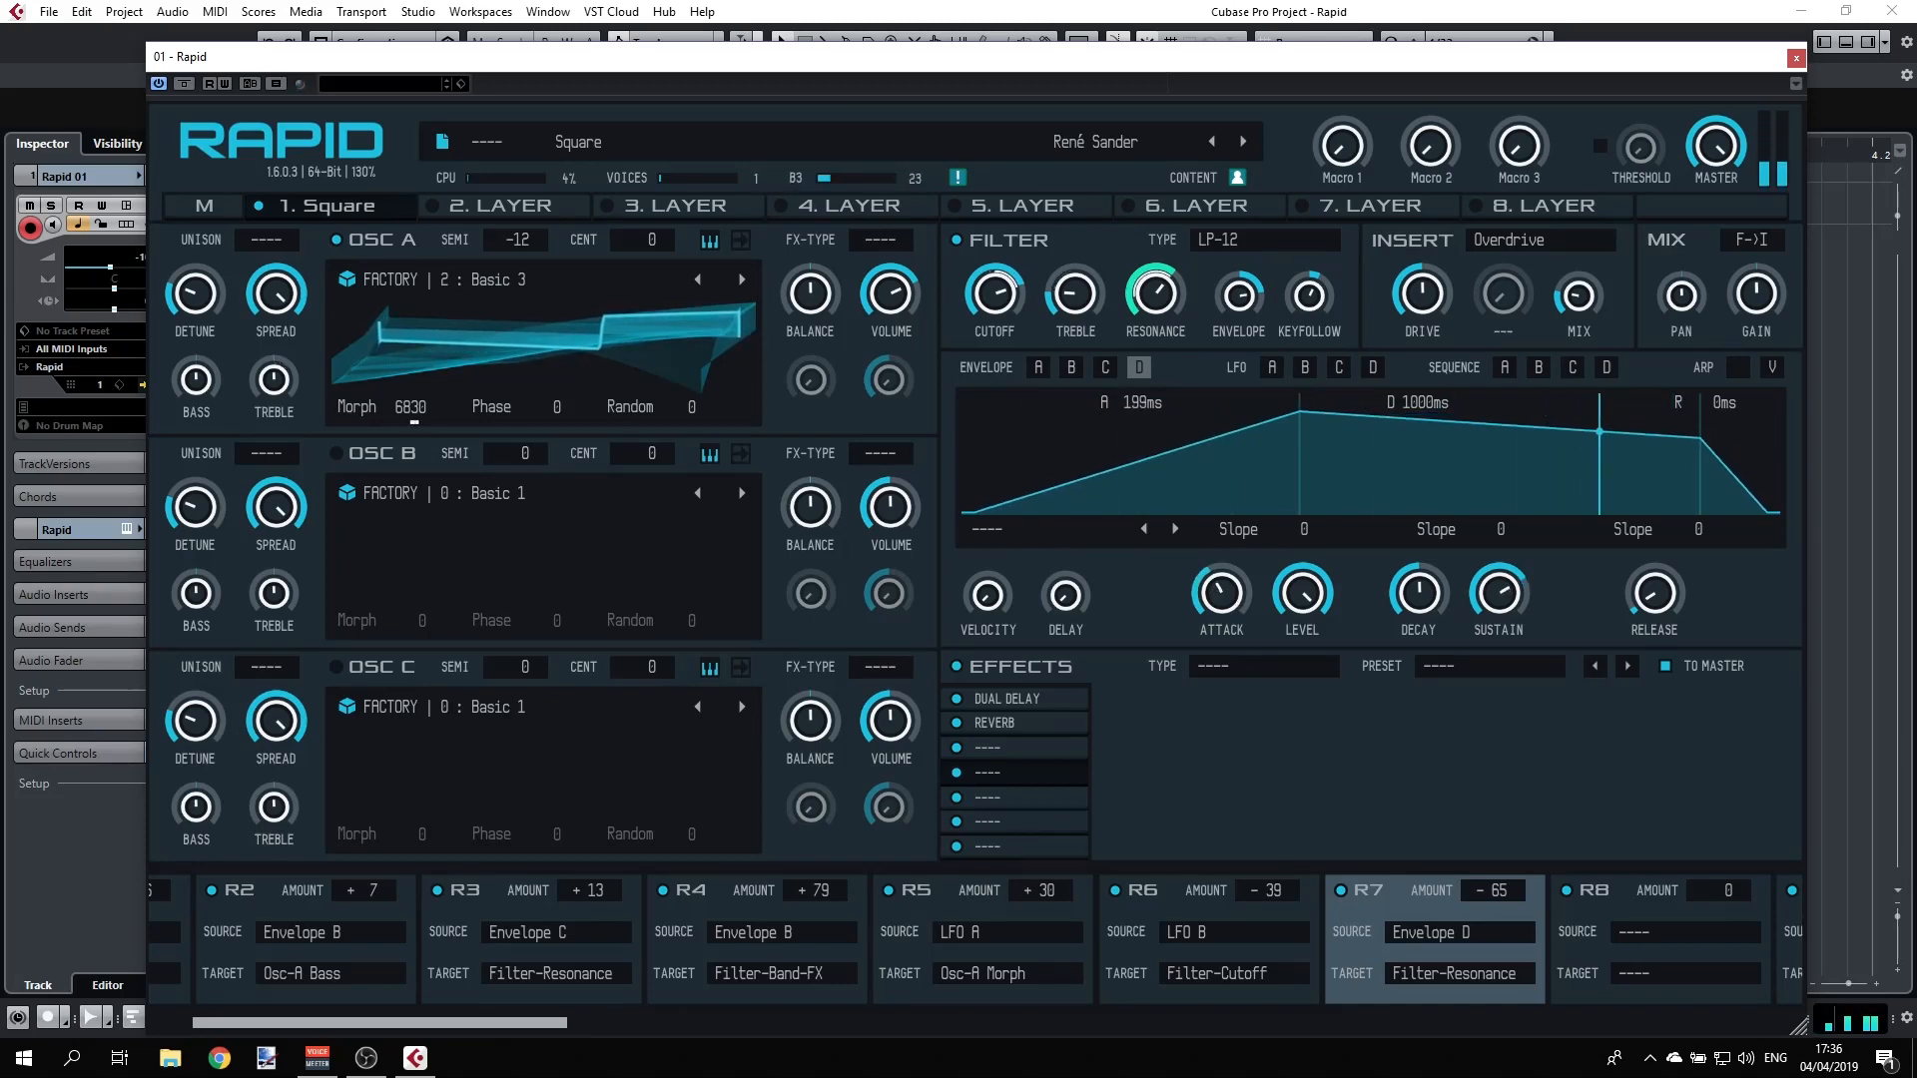
left_click_drag(1498, 594, 1498, 609)
left_click_drag(1655, 594, 1654, 569)
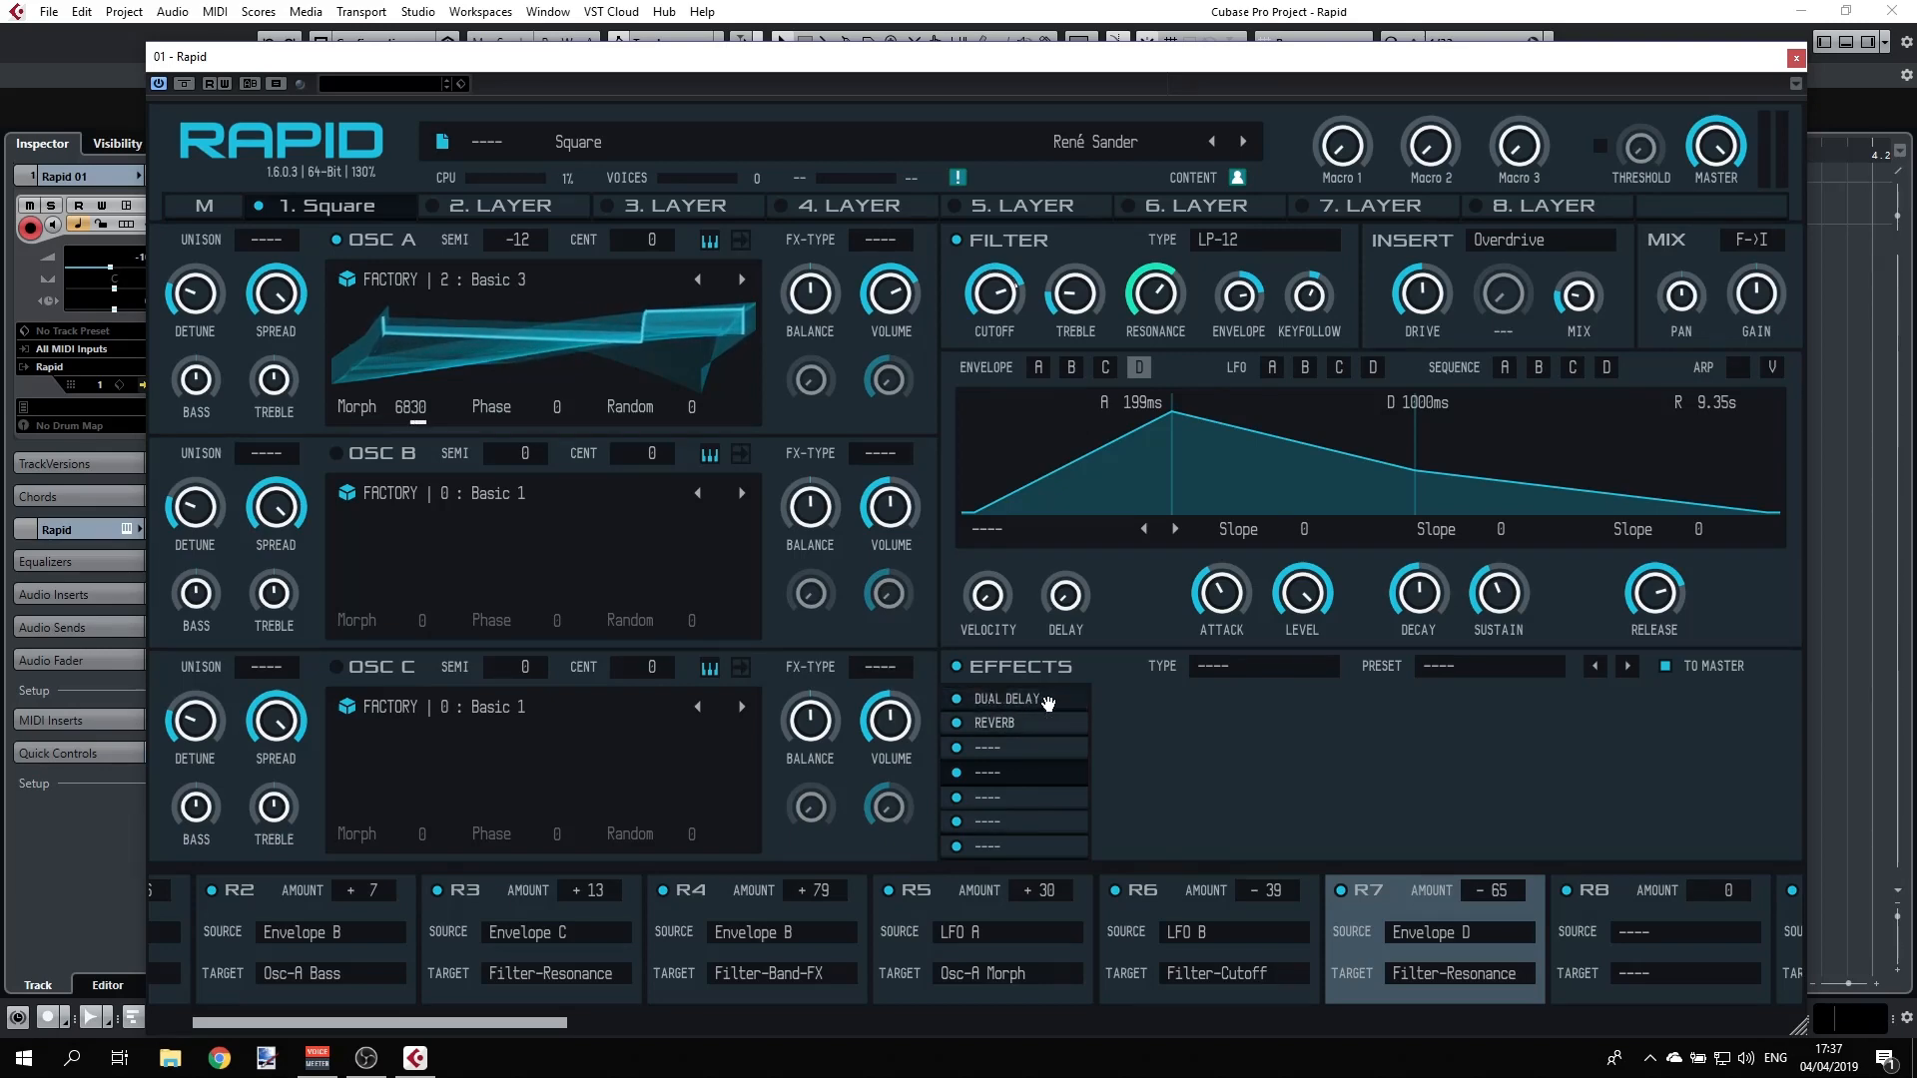
- Set the Dual Delay effect's left-channel time to 1/64
left_click(985, 703)
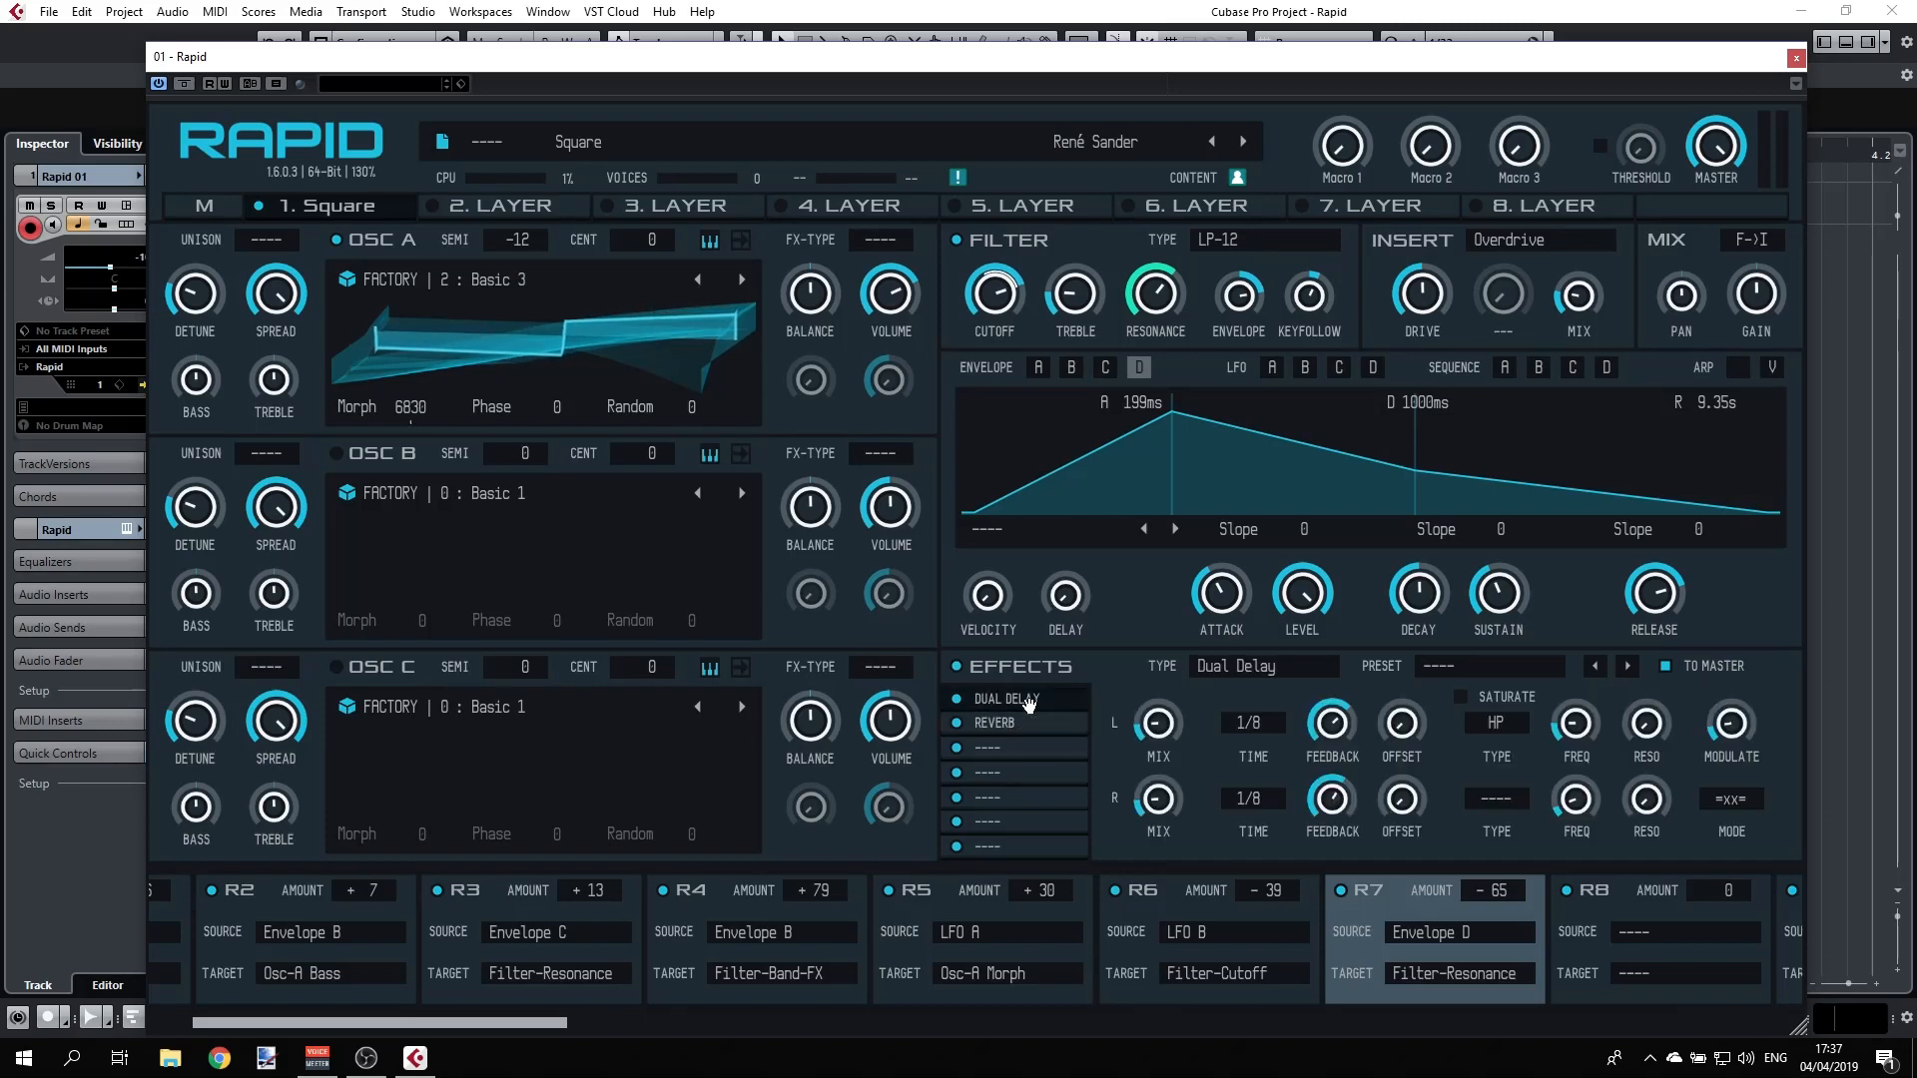
left_click(1262, 722)
left_click(1278, 787)
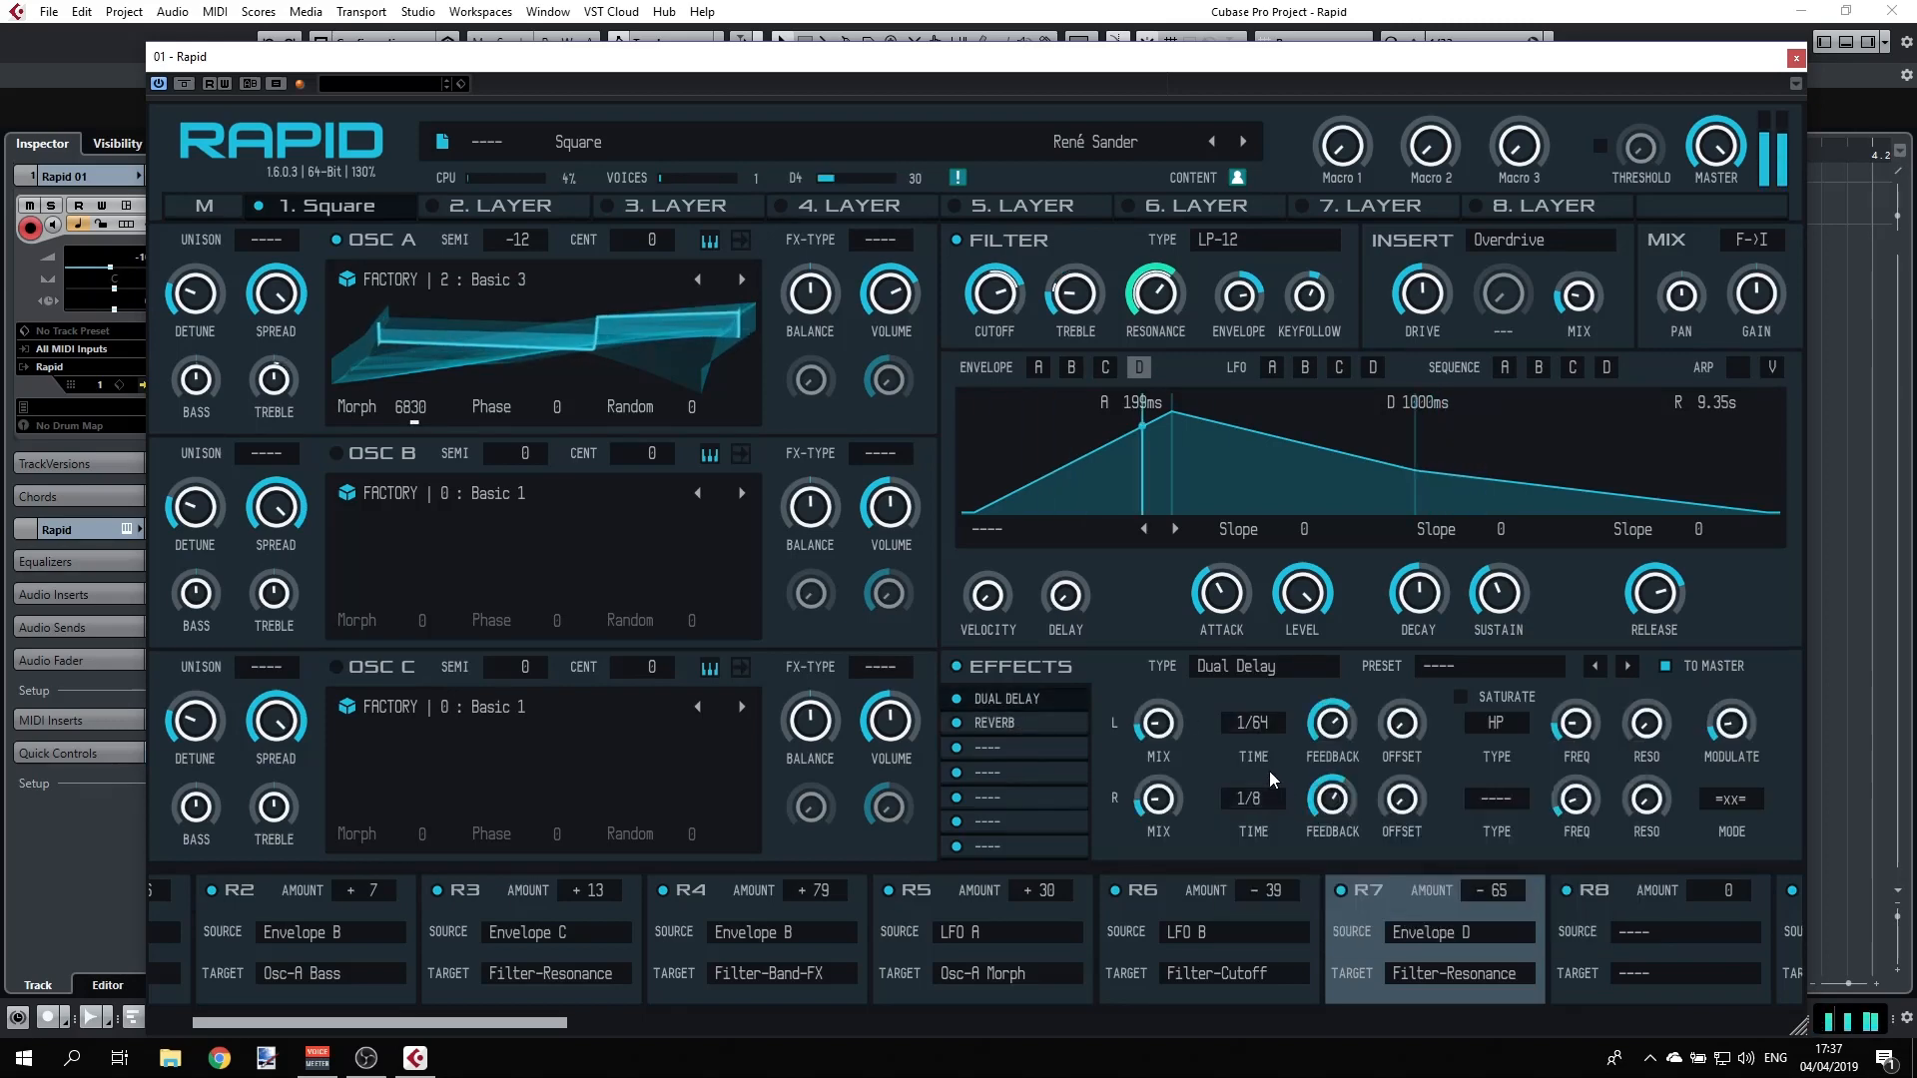
- Replace the Reverb effect with Talker and load its Oh-Weia preset
left_click(1003, 726)
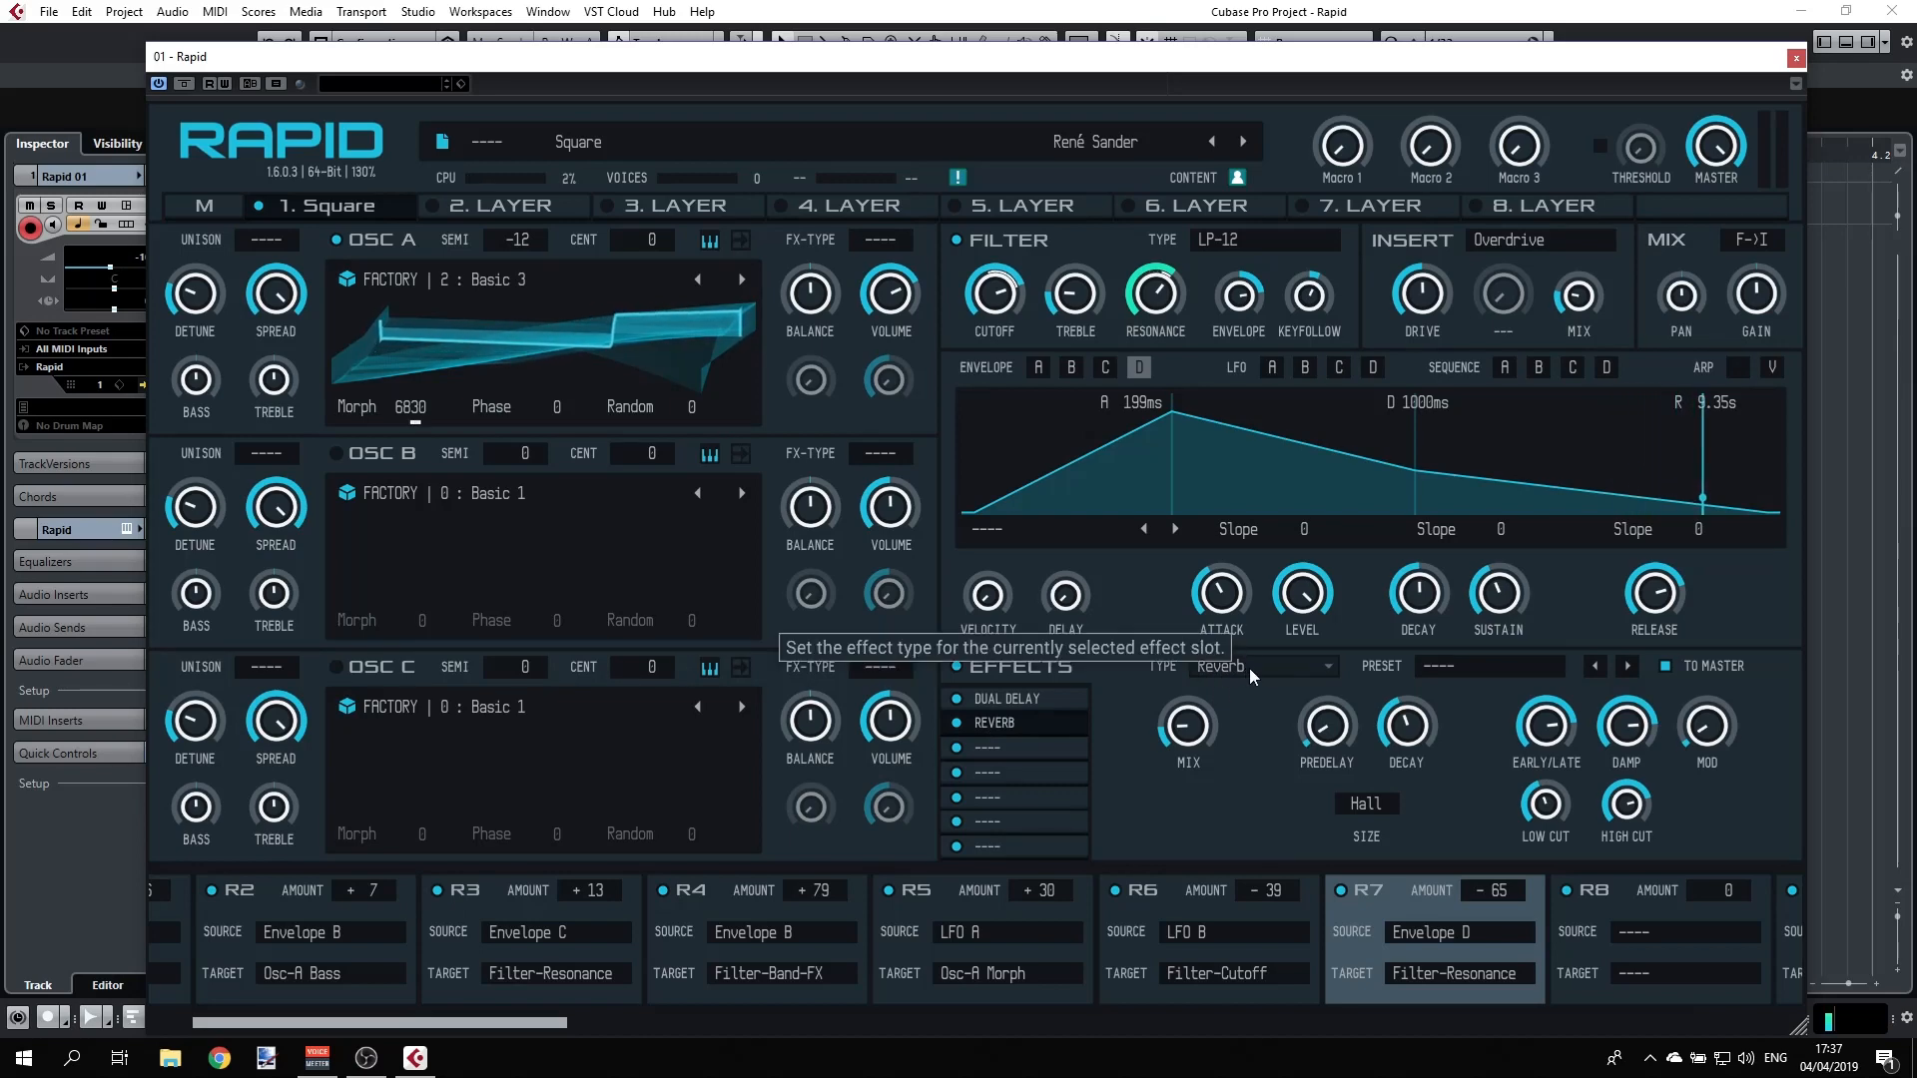
left_click(1280, 667)
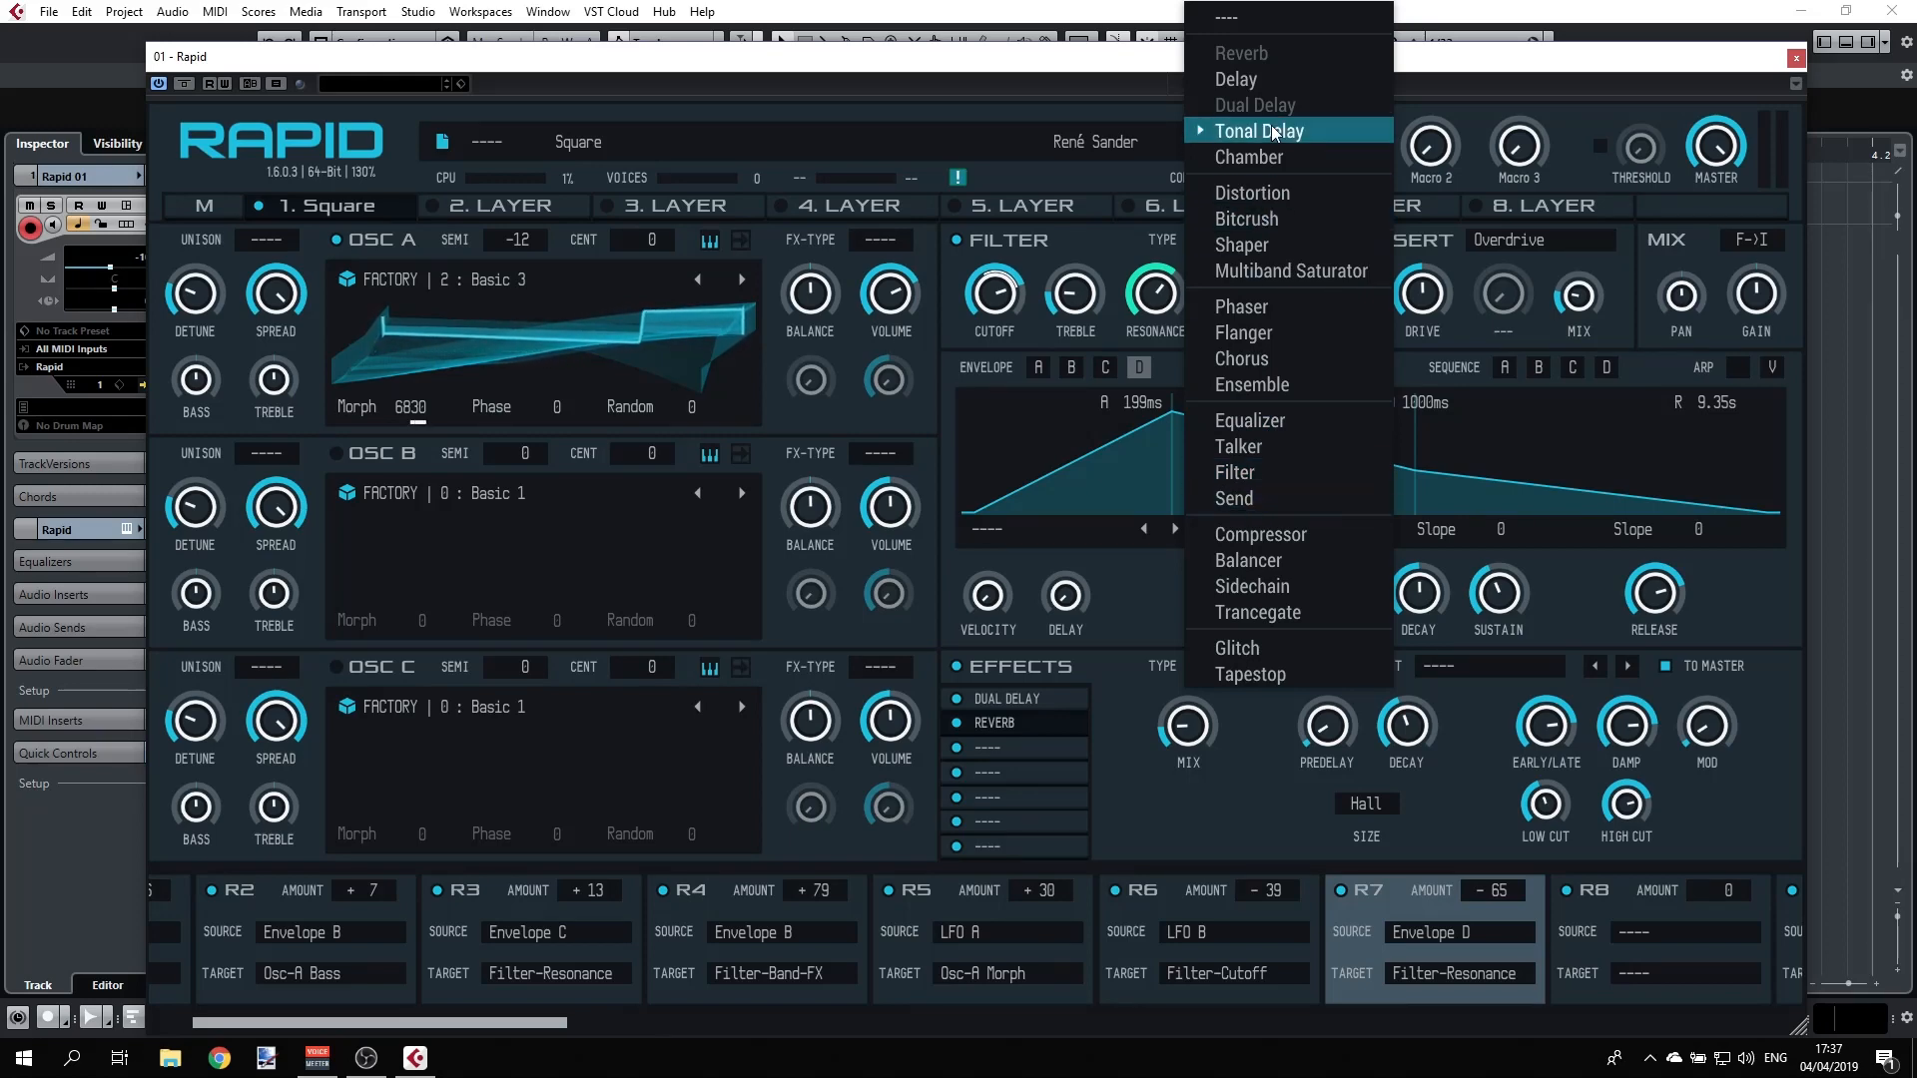
left_click(1247, 445)
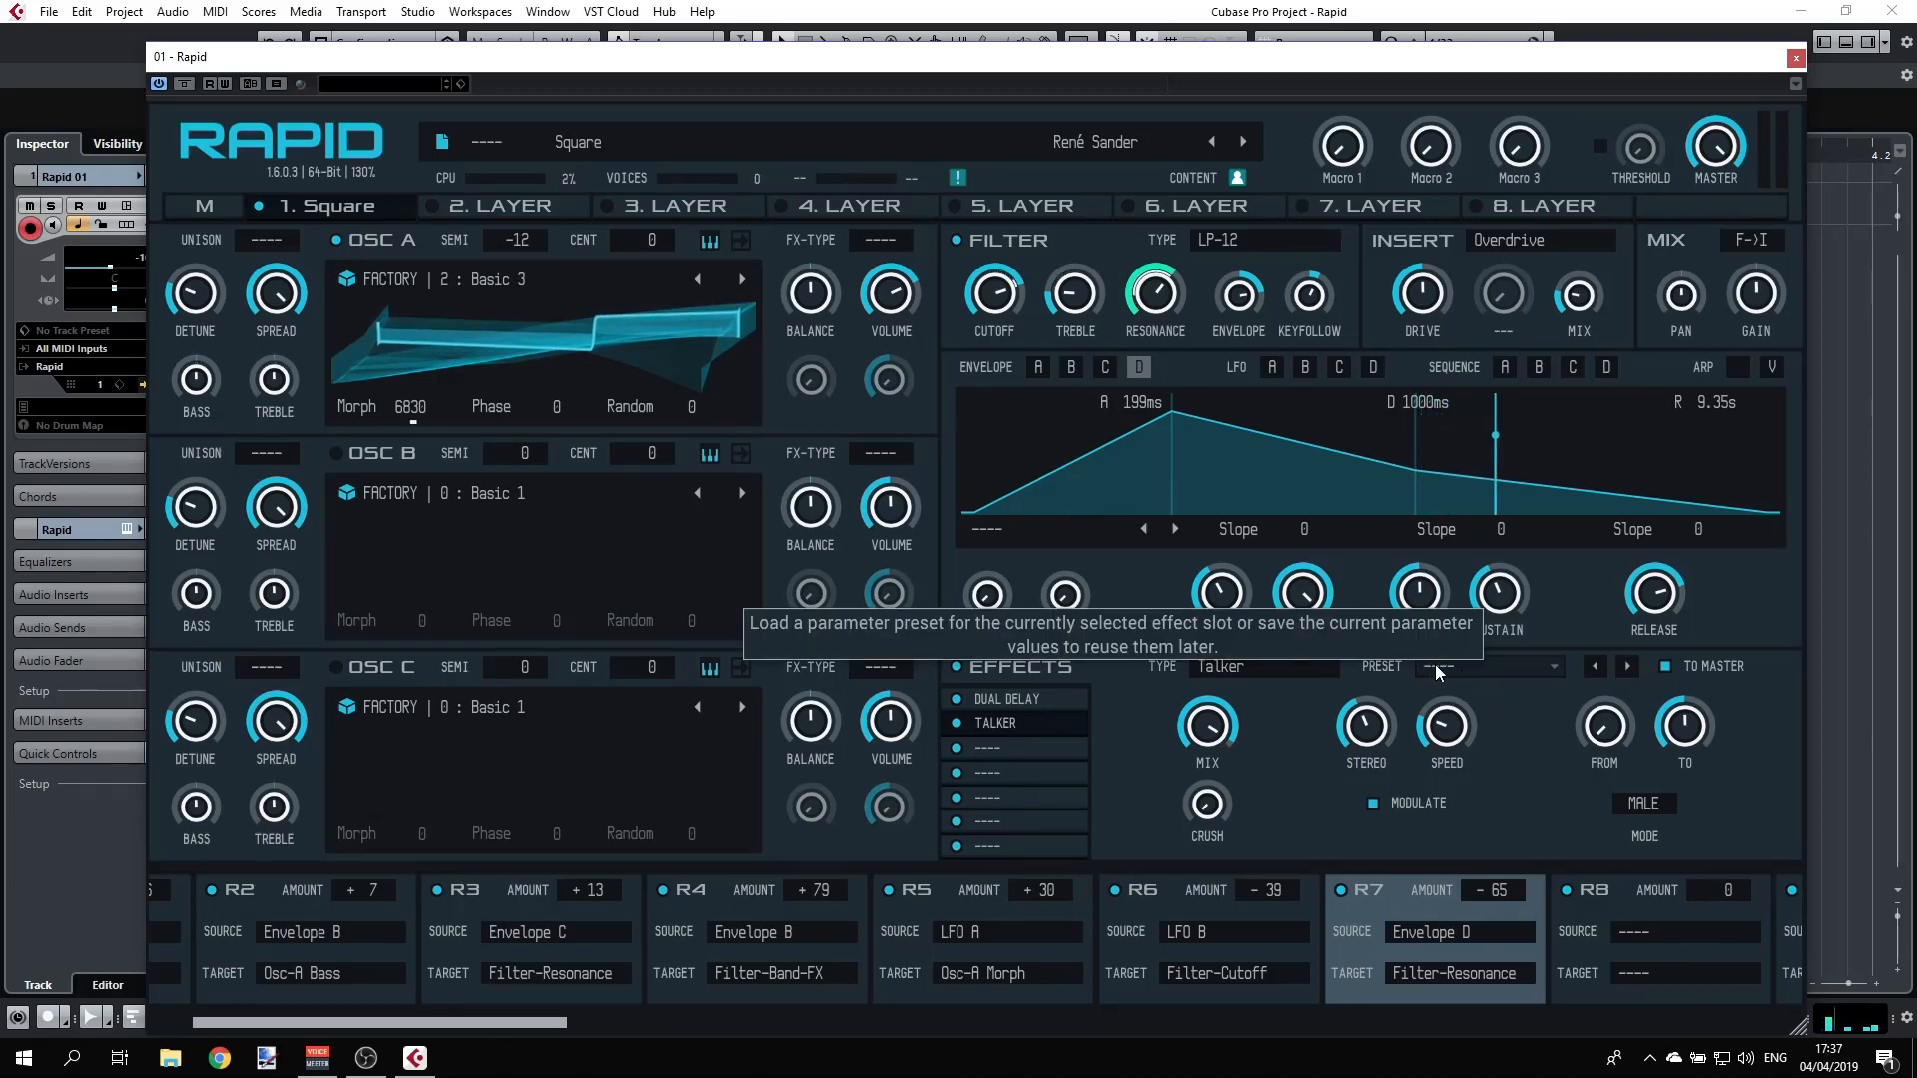
left_click(1495, 667)
left_click(1494, 841)
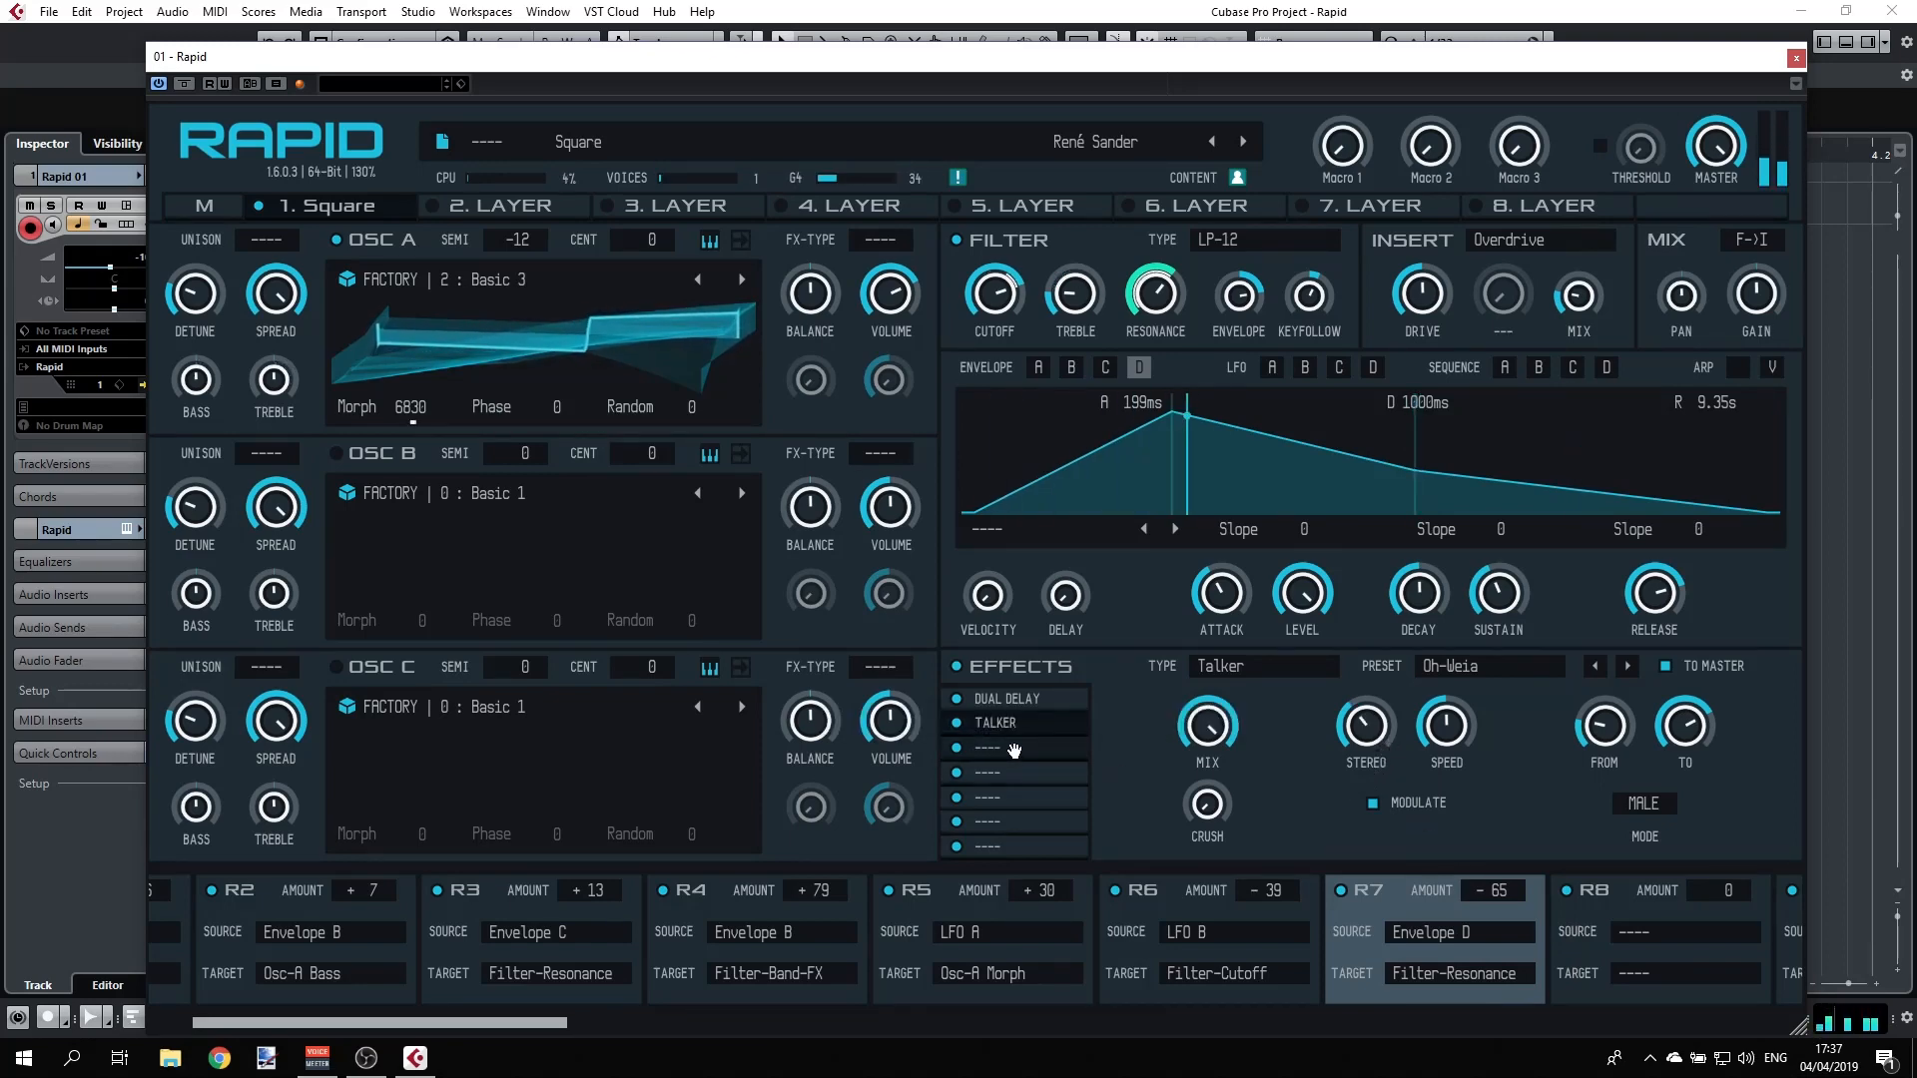
- Add a Reverb effect in the last slot of the layer's effects chain
left_click(1014, 845)
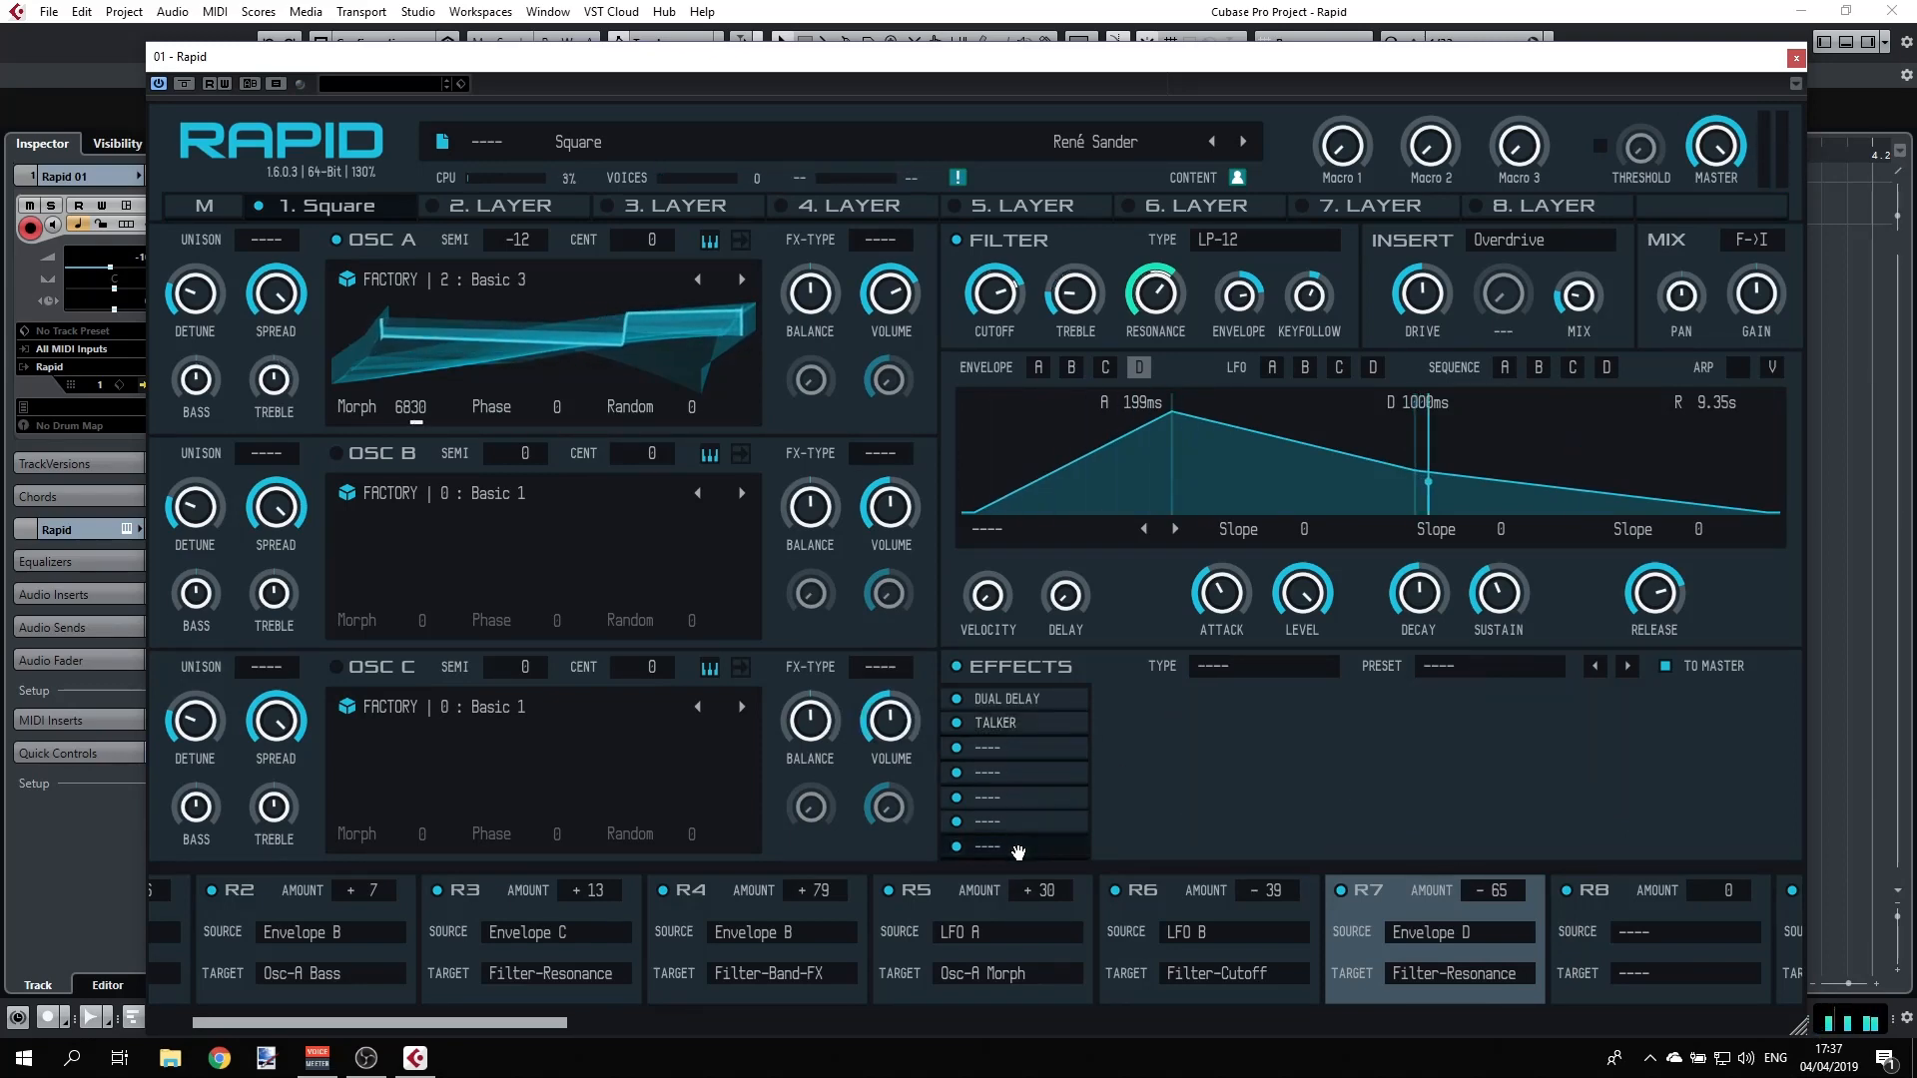
left_click(1244, 675)
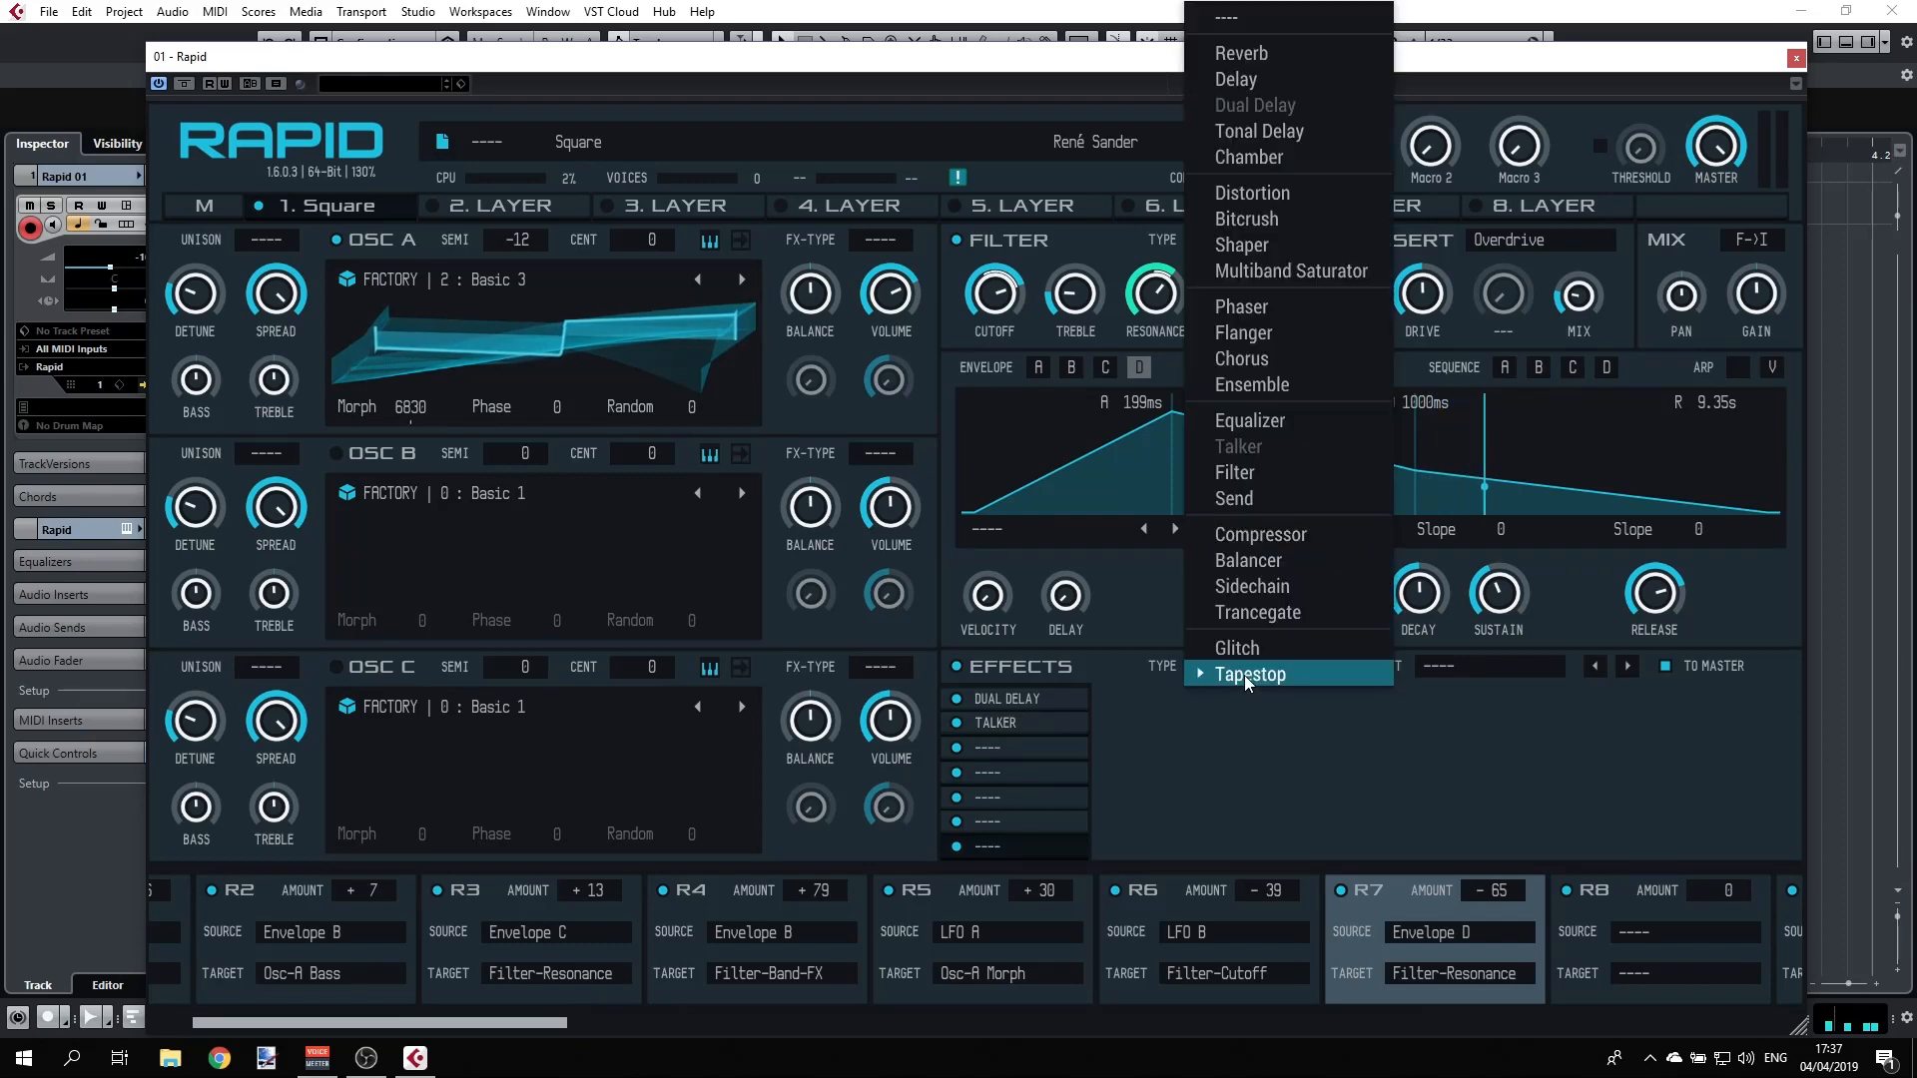
left_click(1334, 56)
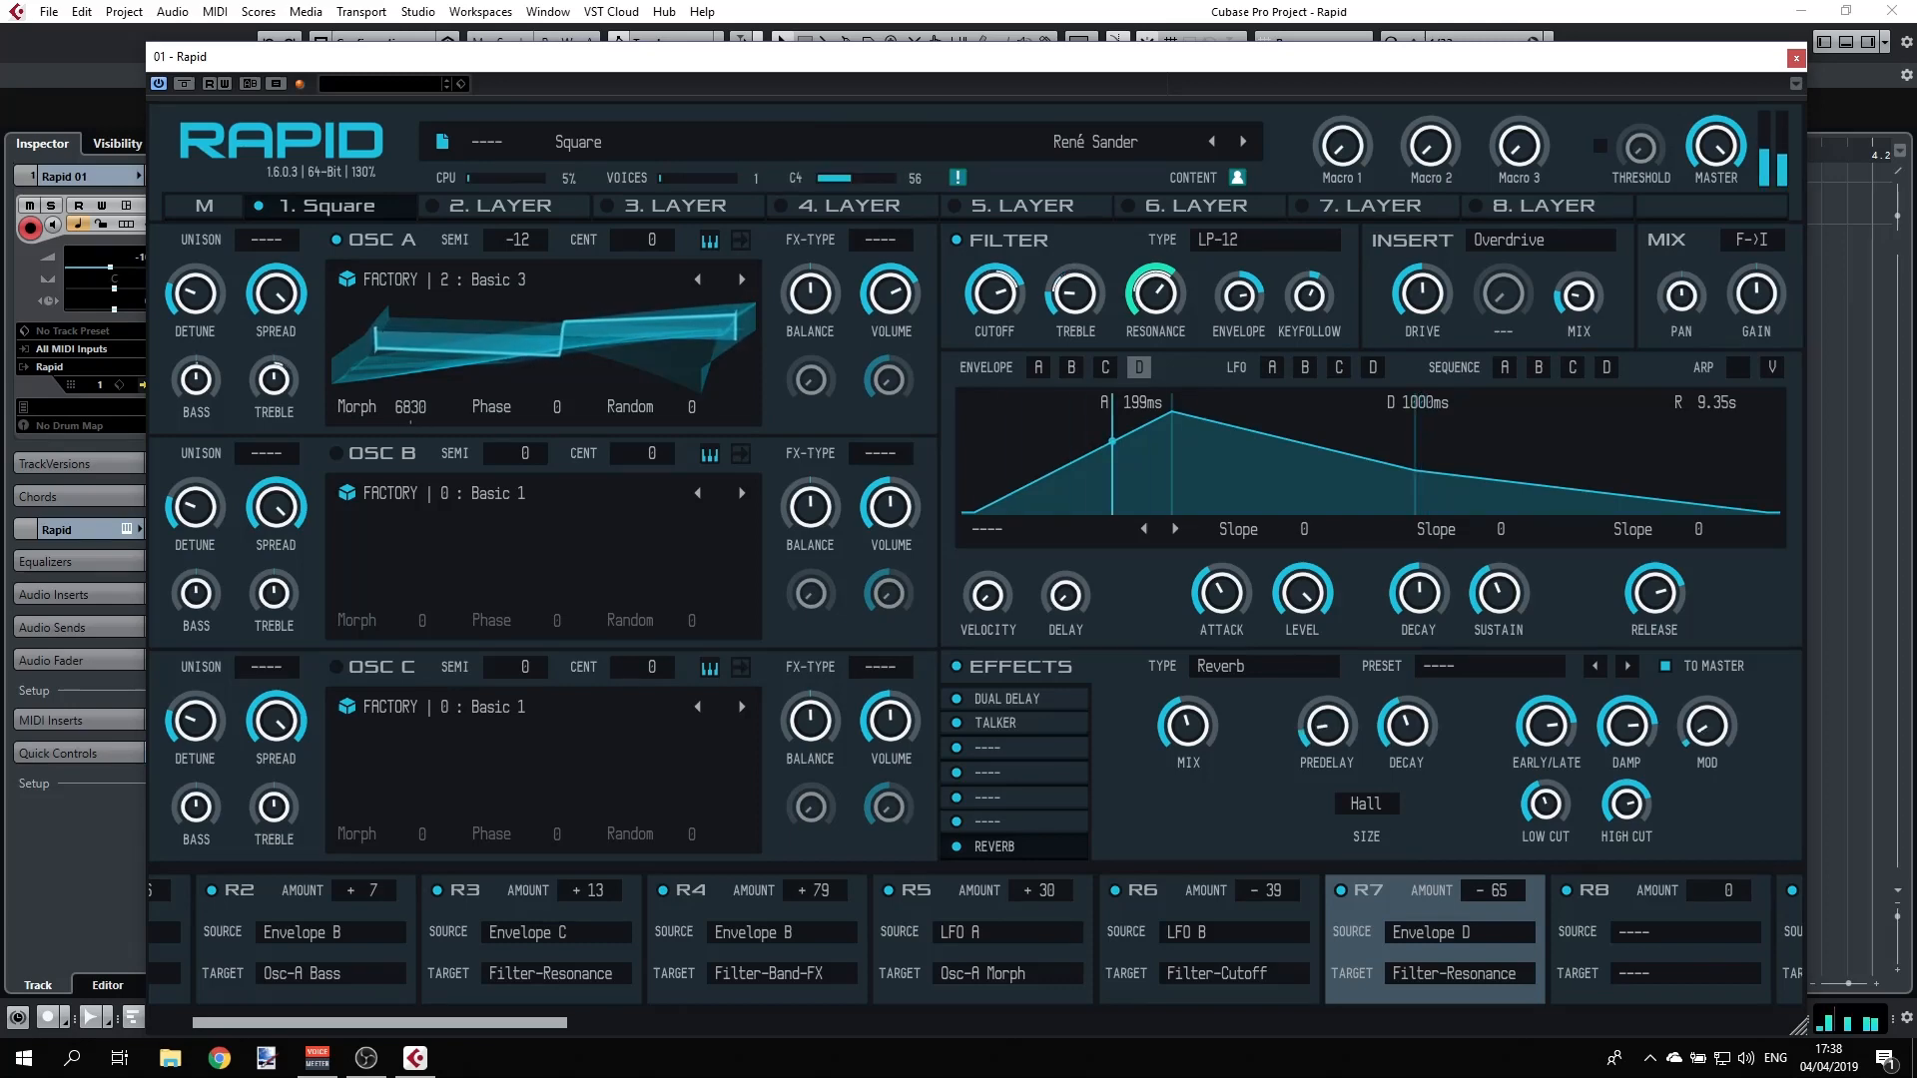
- Add a Tapestop effect in the third effects slot, directly below Talker
left_click(989, 751)
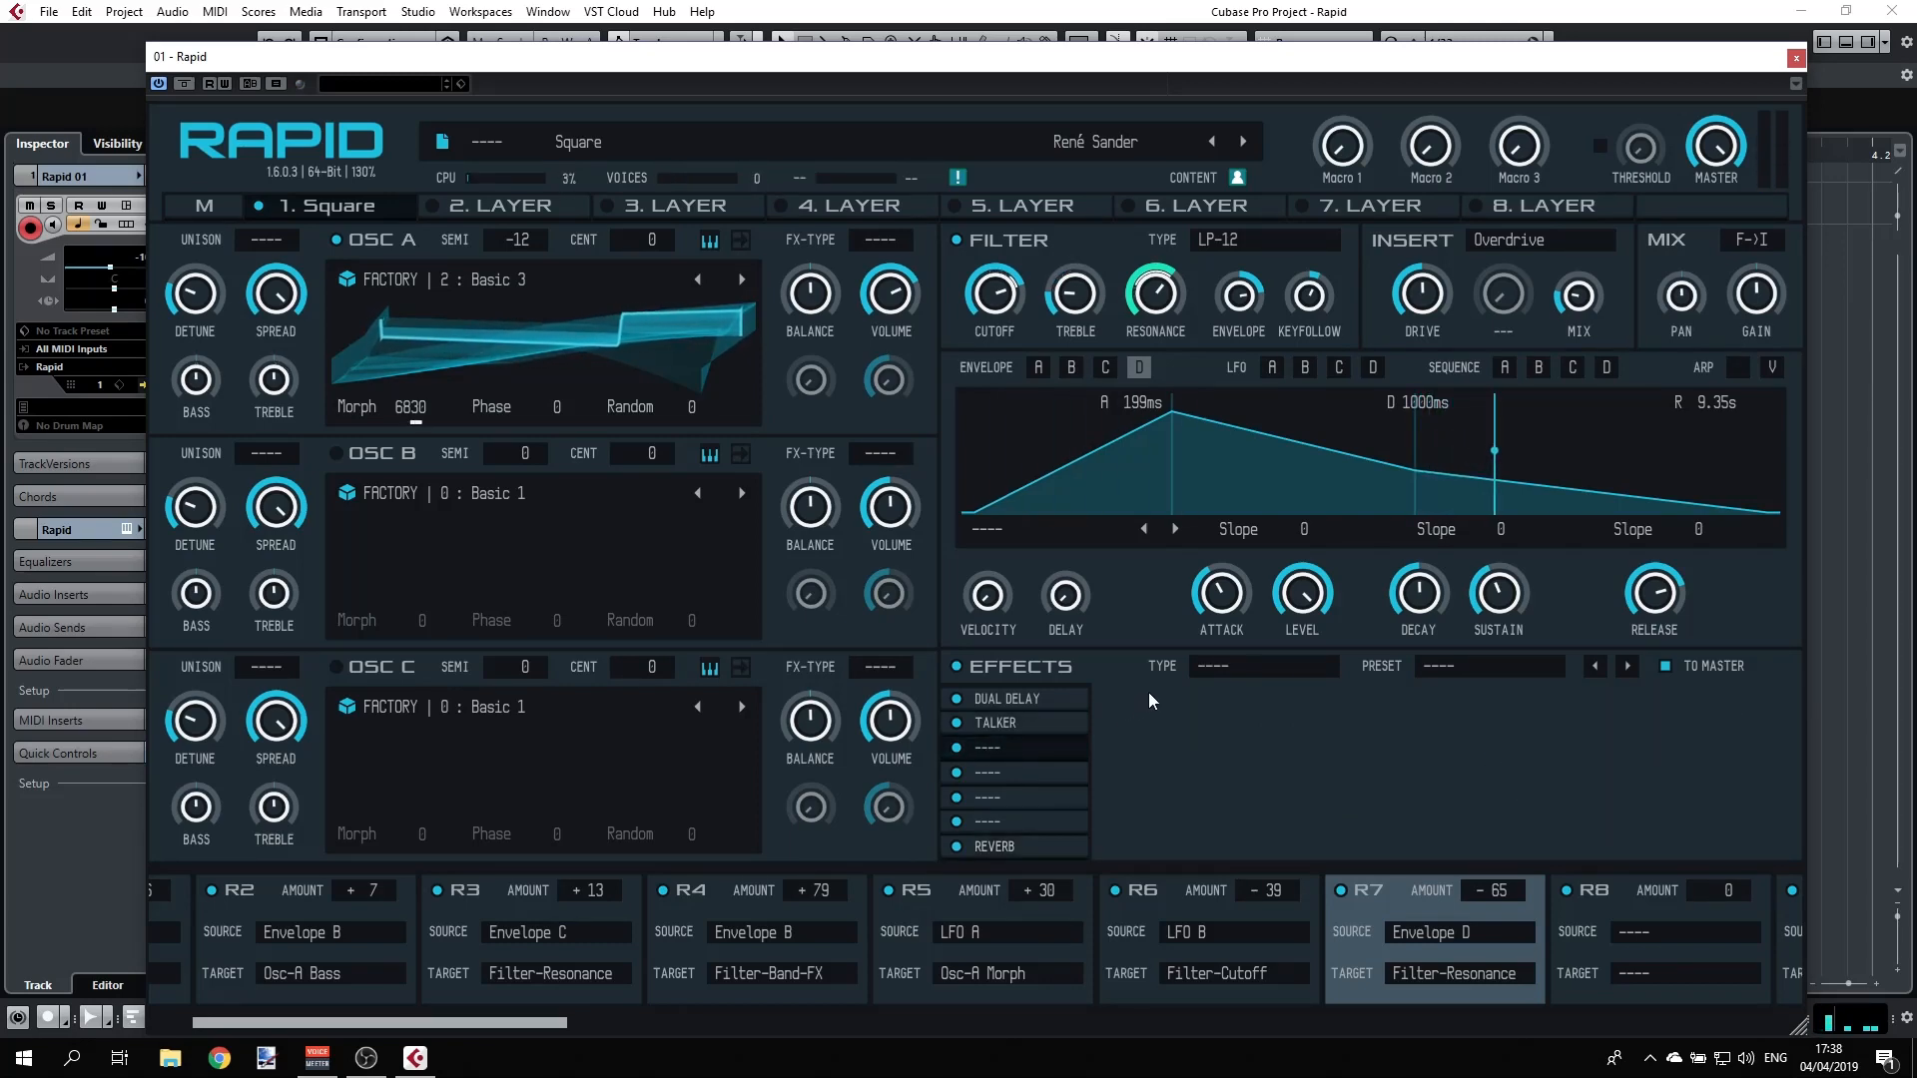
left_click(1272, 665)
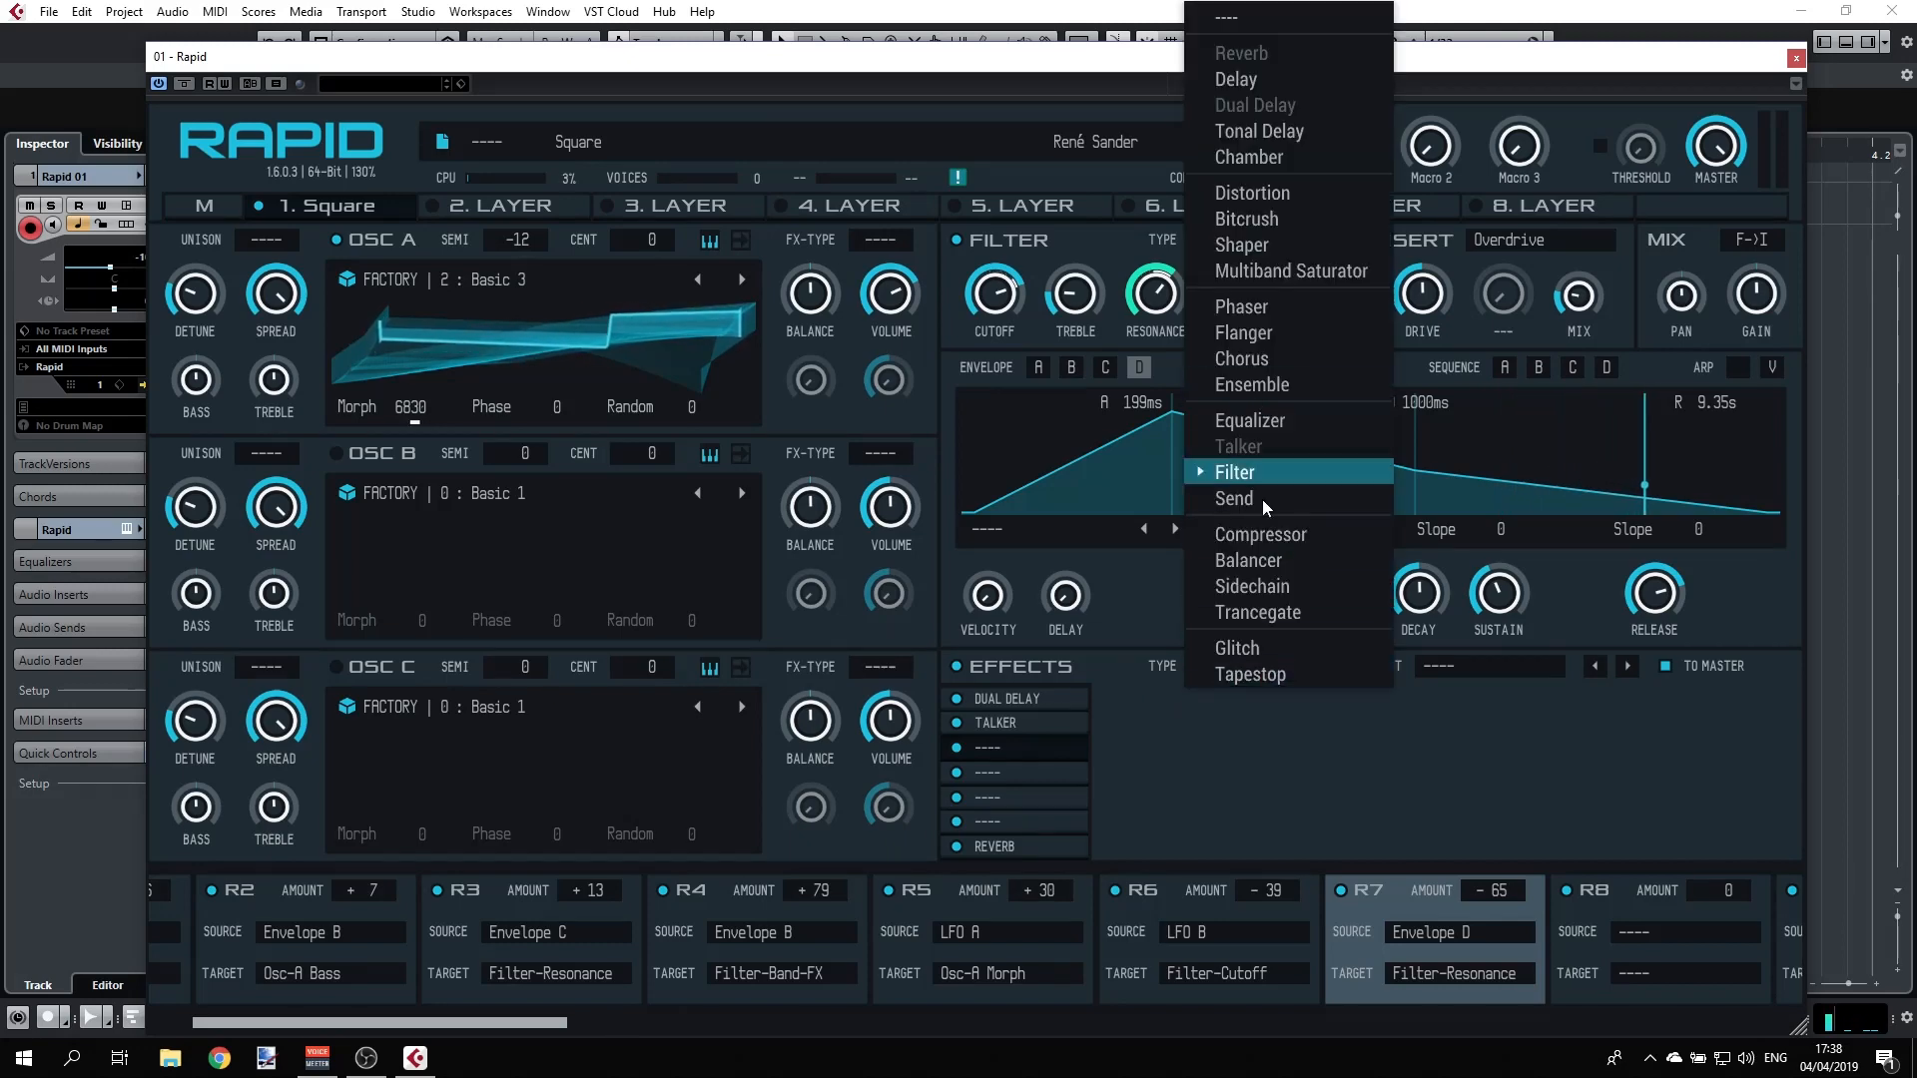
left_click(1286, 669)
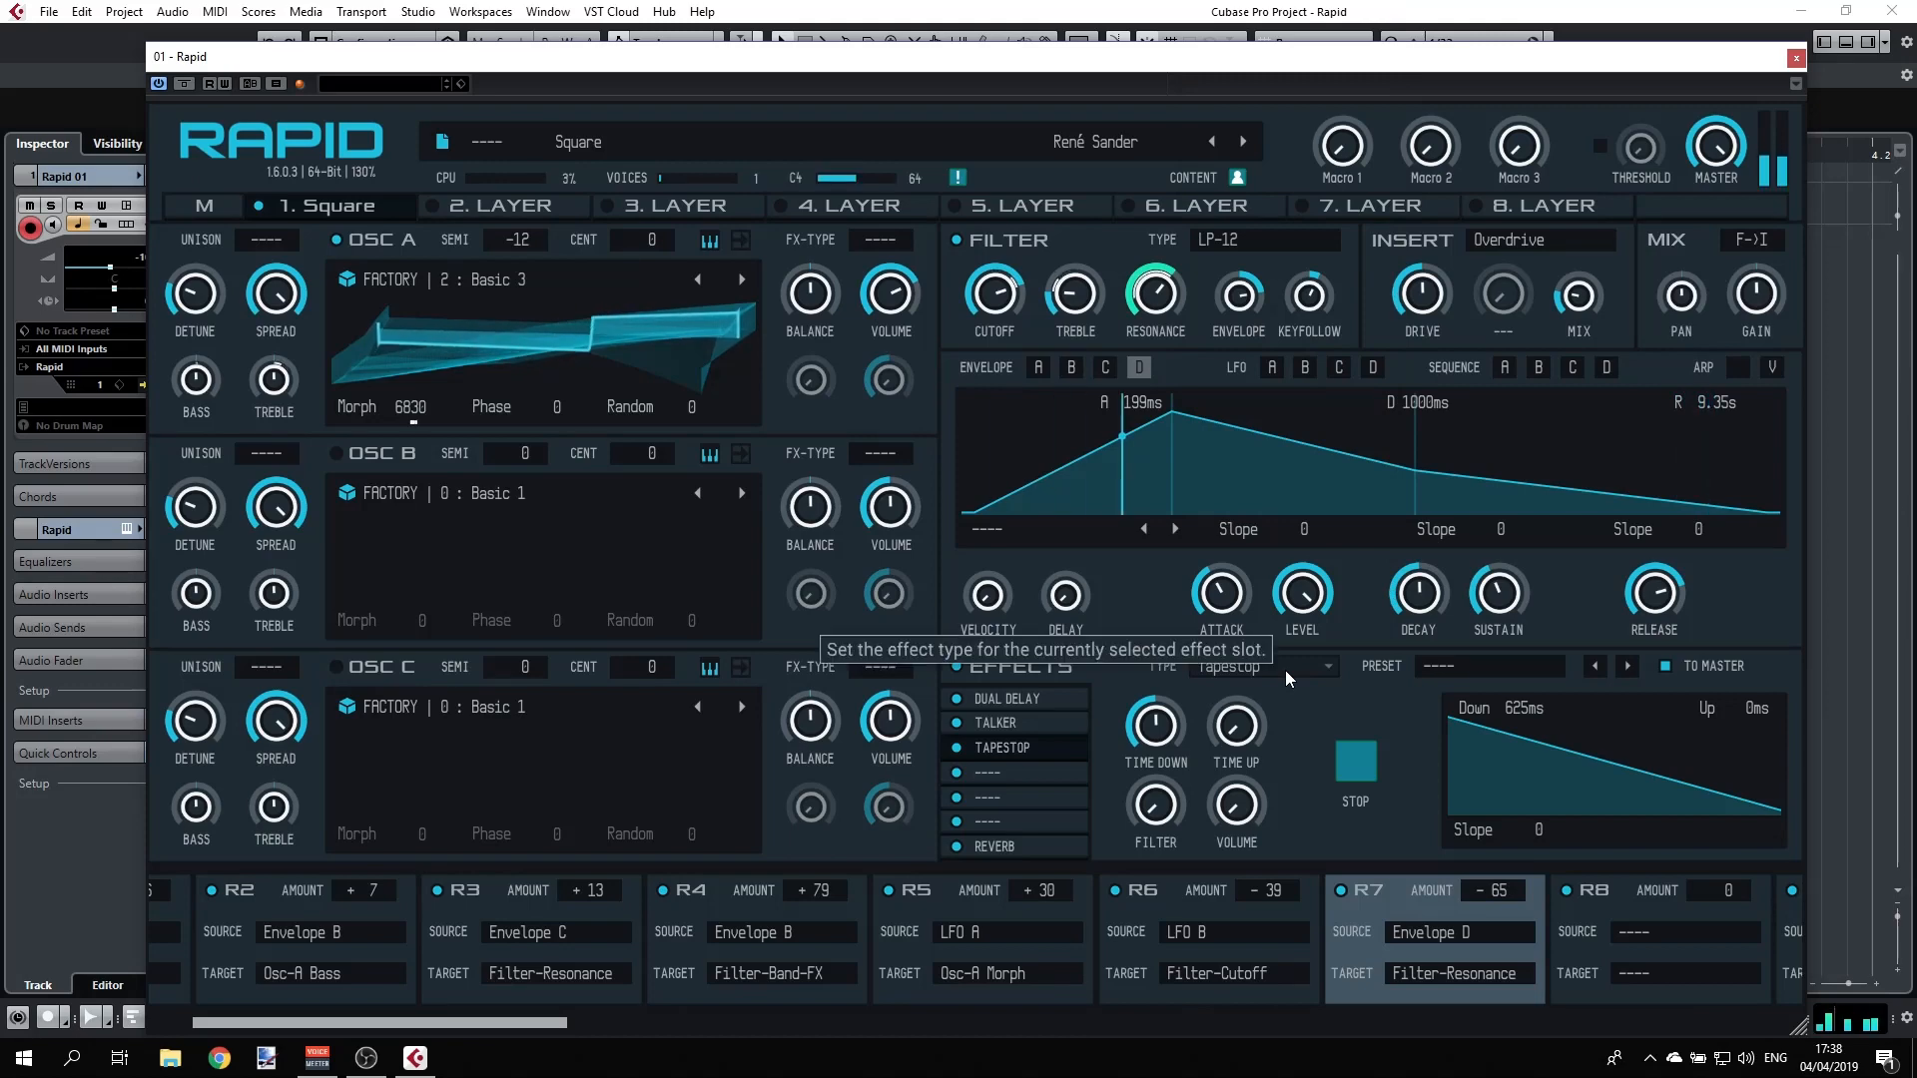
- Trigger the Tapestop effect's Stop control several times to audition it
left_click(1352, 761)
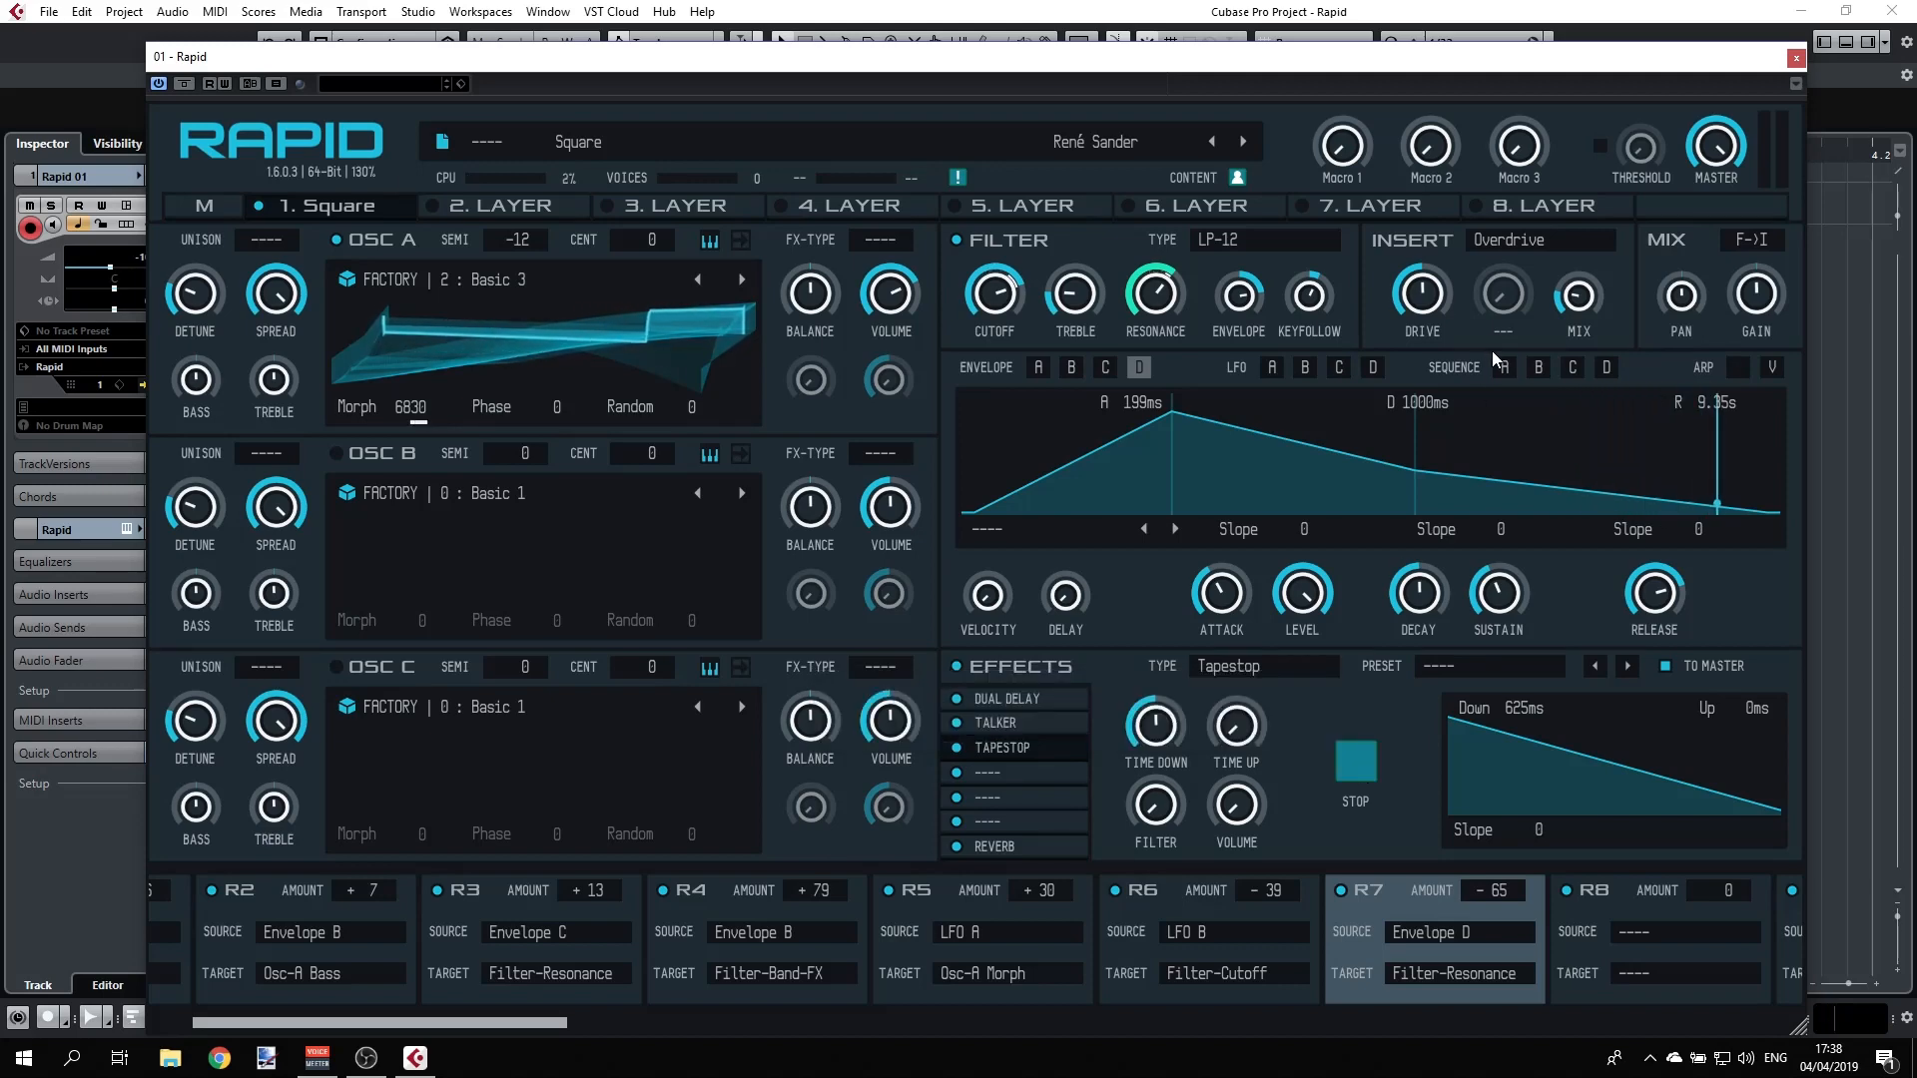
left_click(1350, 761)
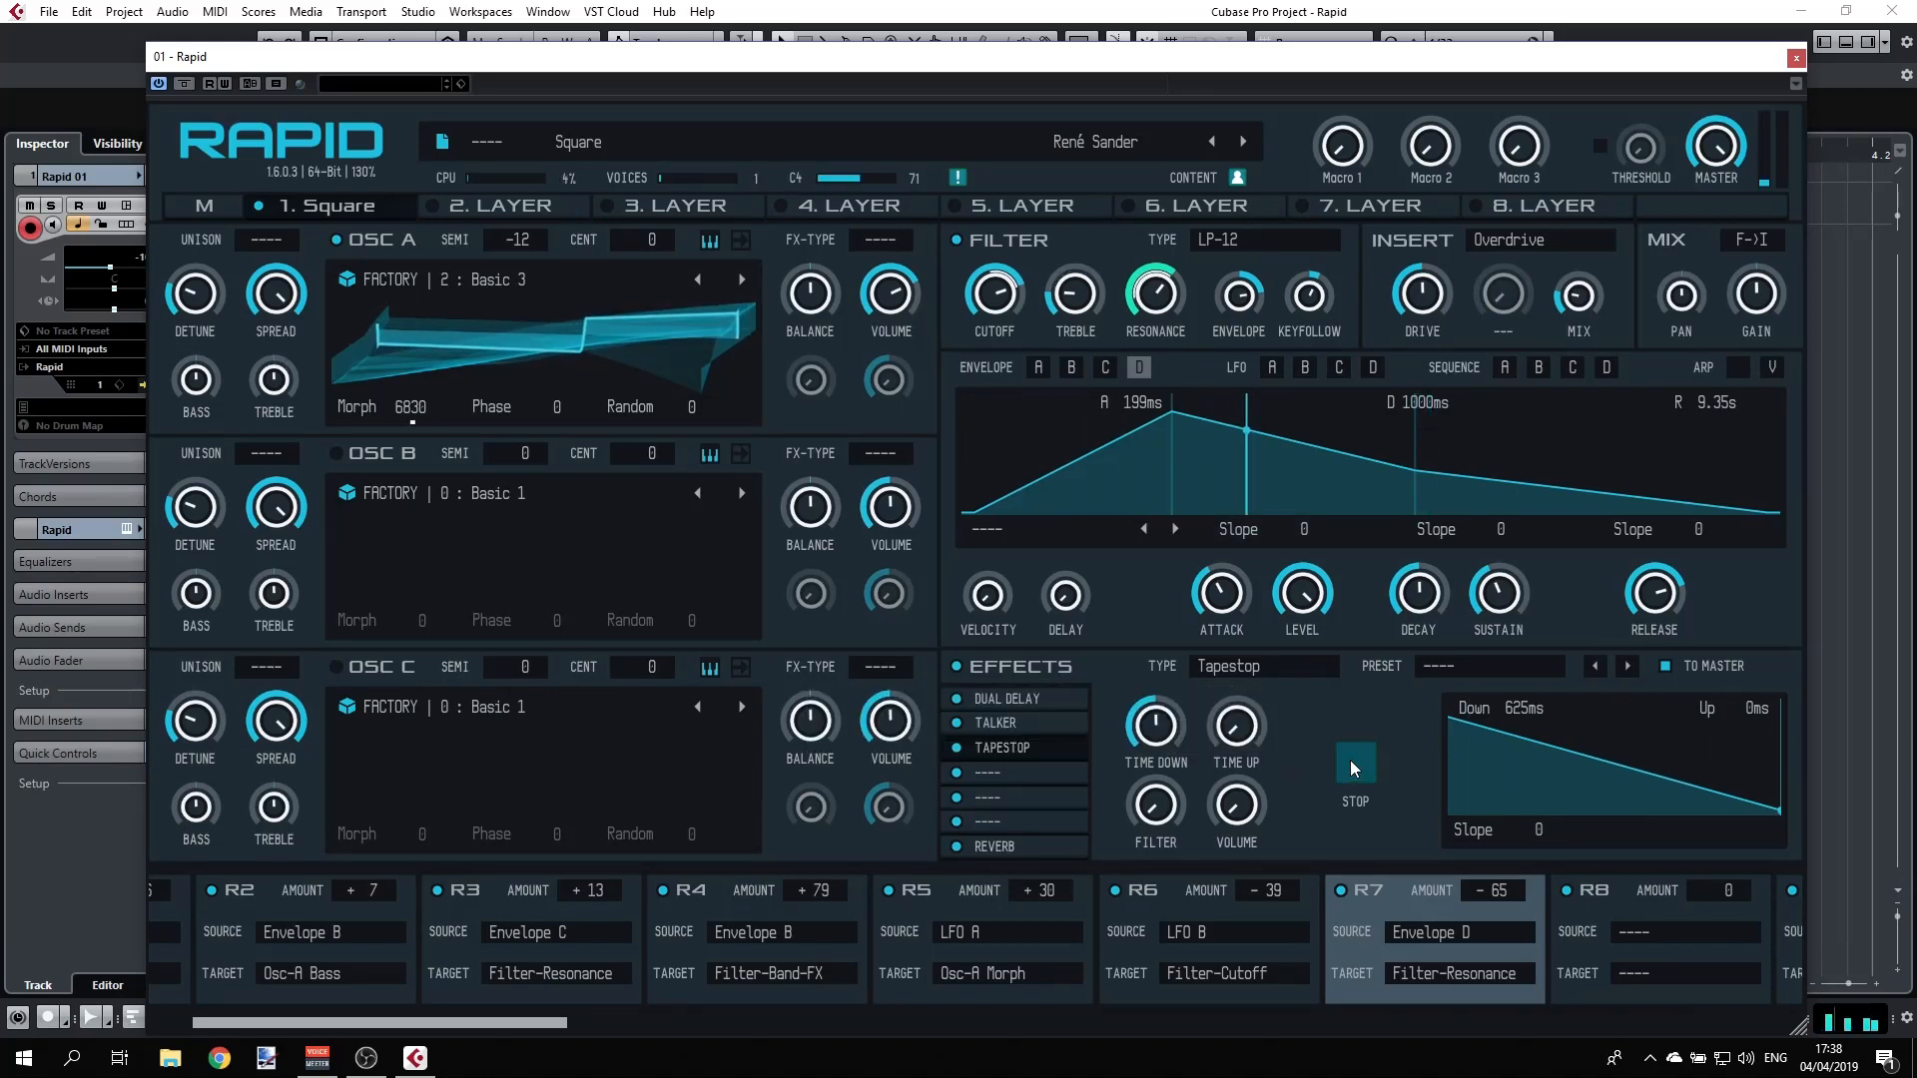
left_click(1357, 758)
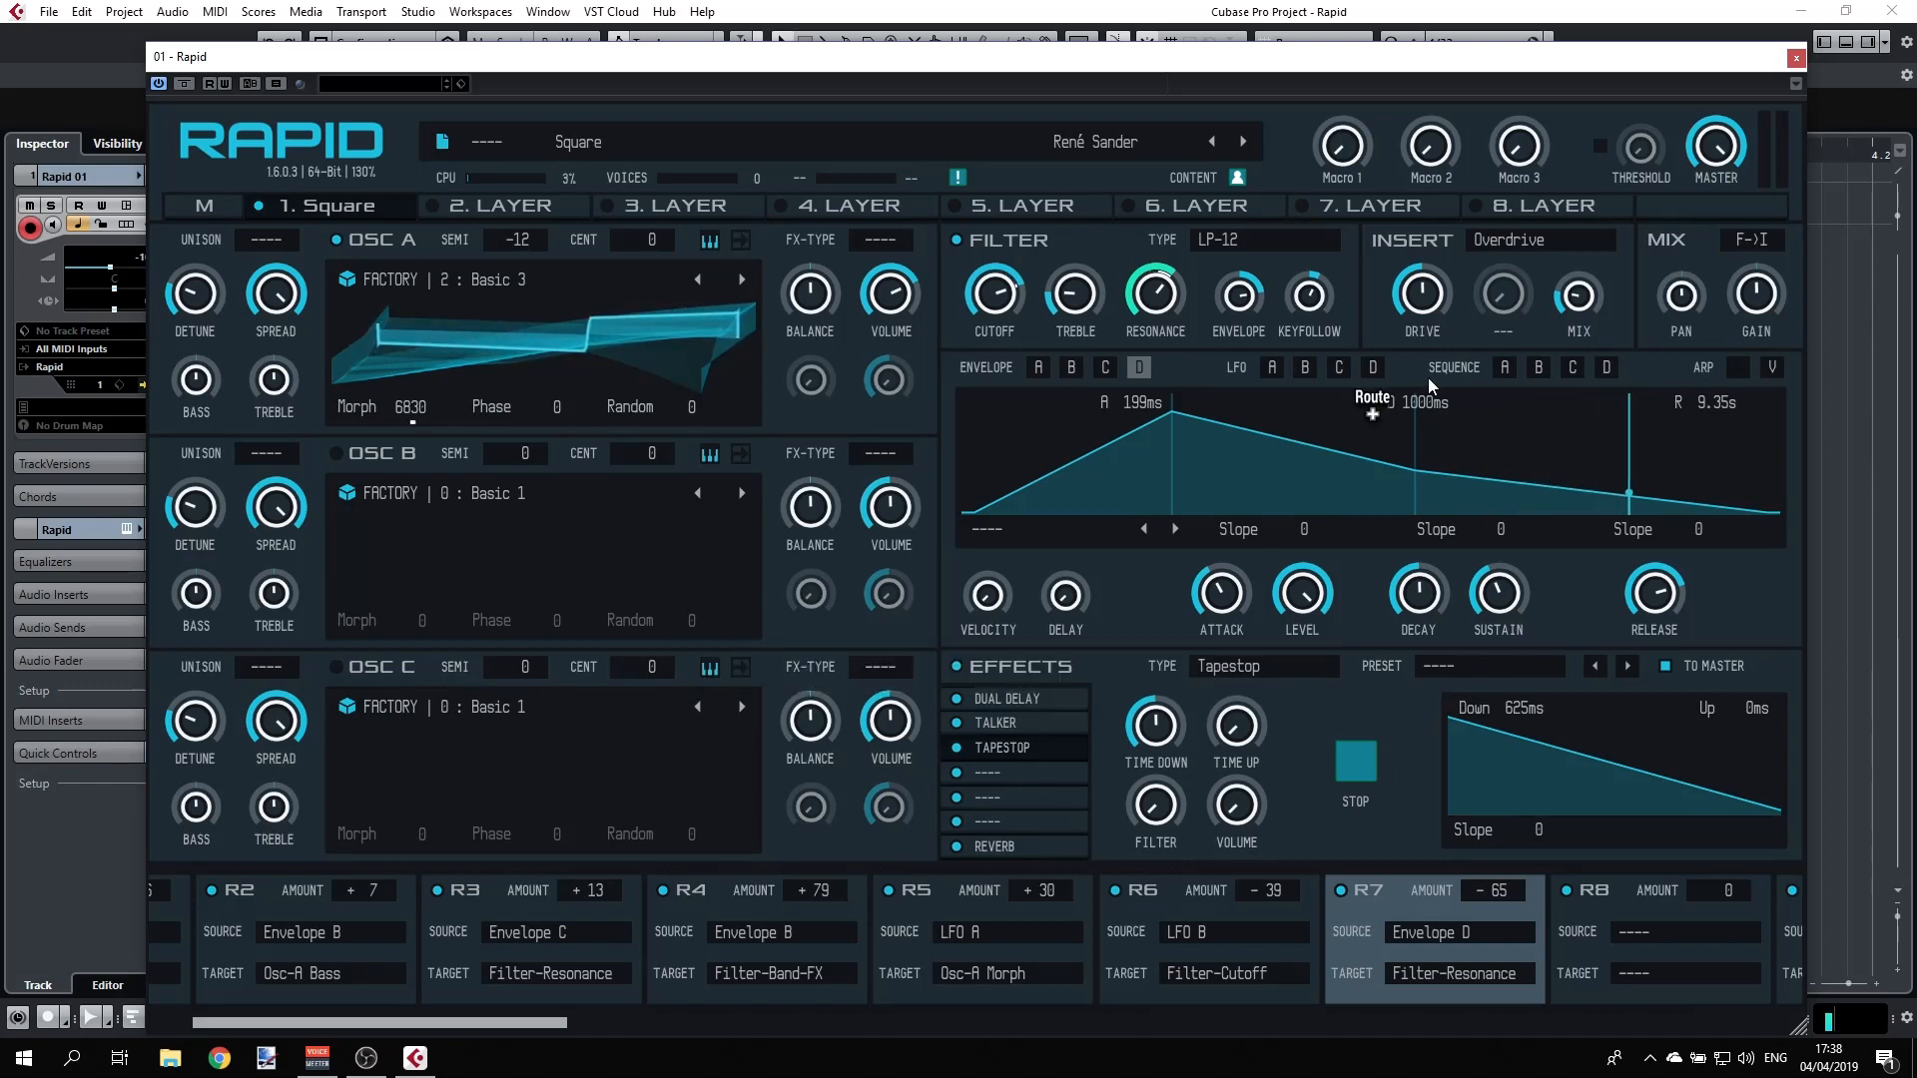
- Route Sequence A to the Osc A volume with an amount of -74 and load the Smooth 4 sequence preset
left_click(1501, 366)
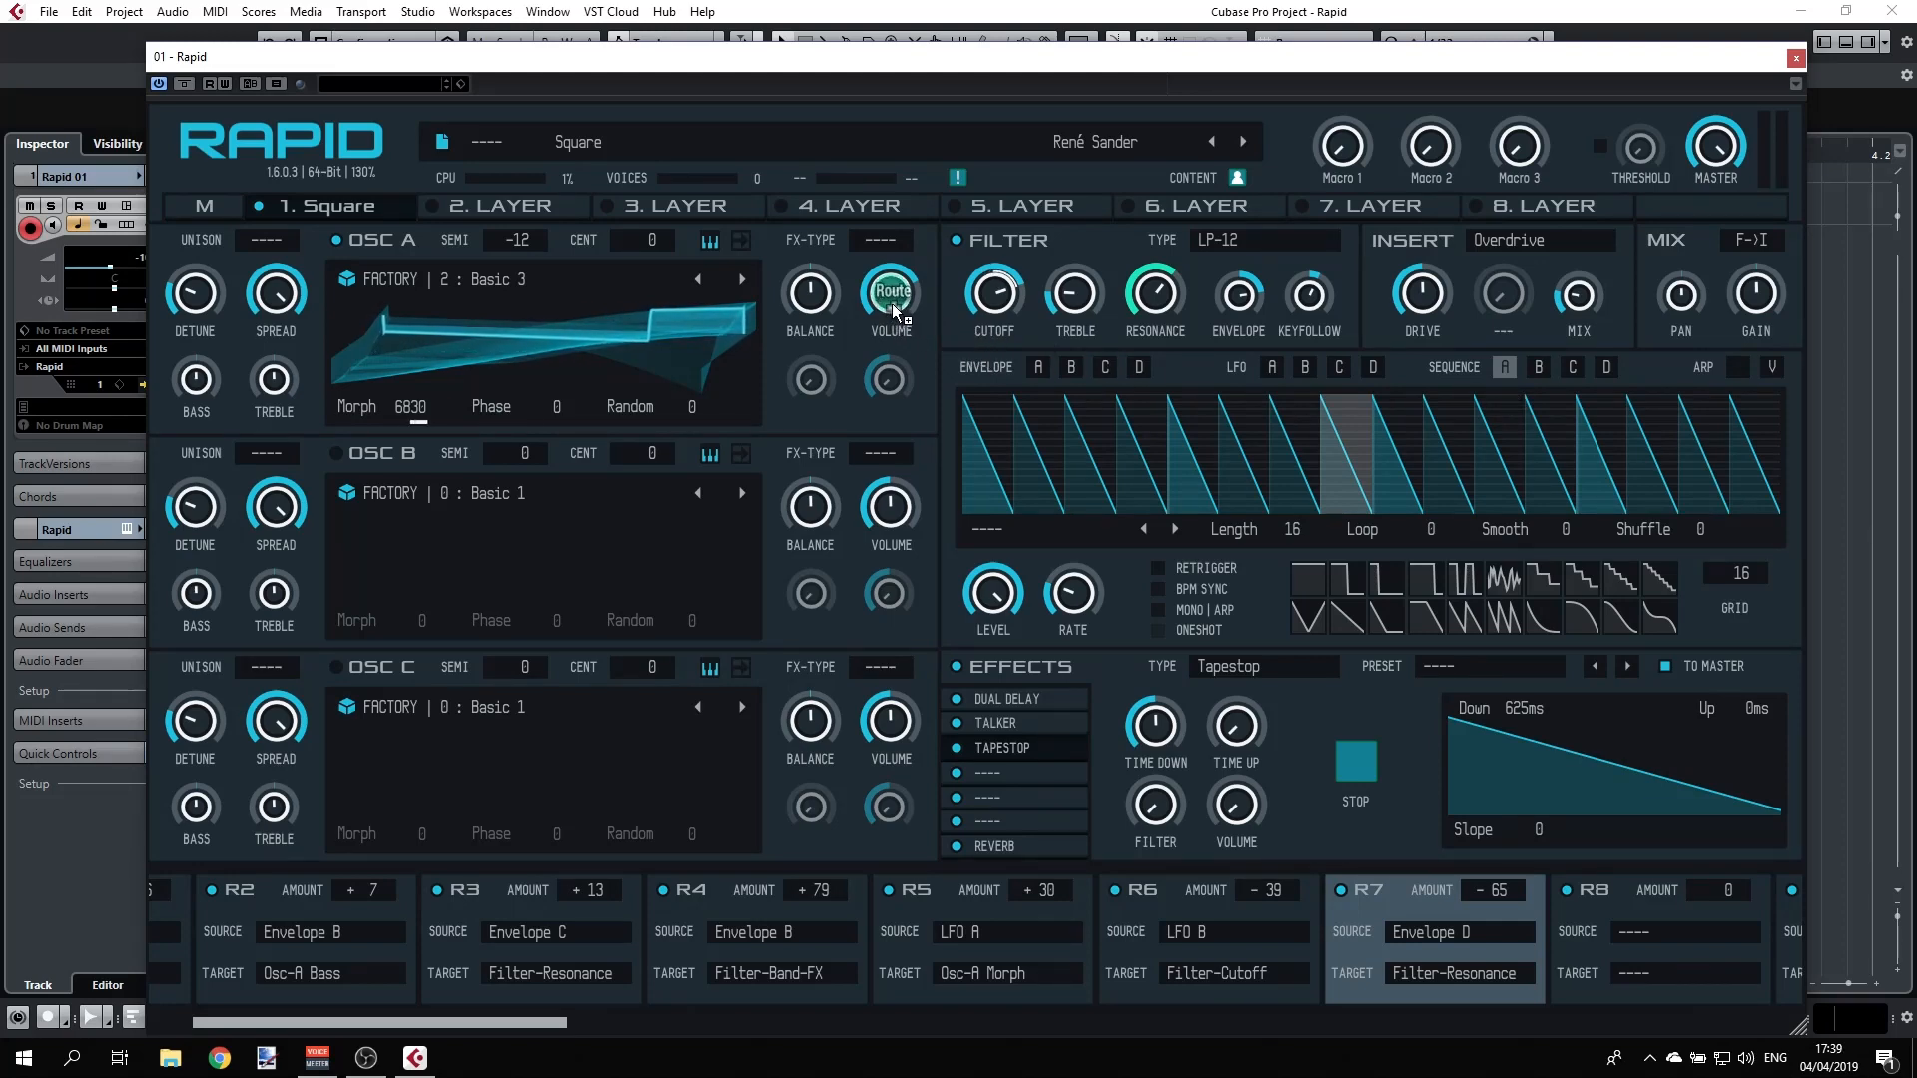
left_click_drag(891, 304, 890, 303)
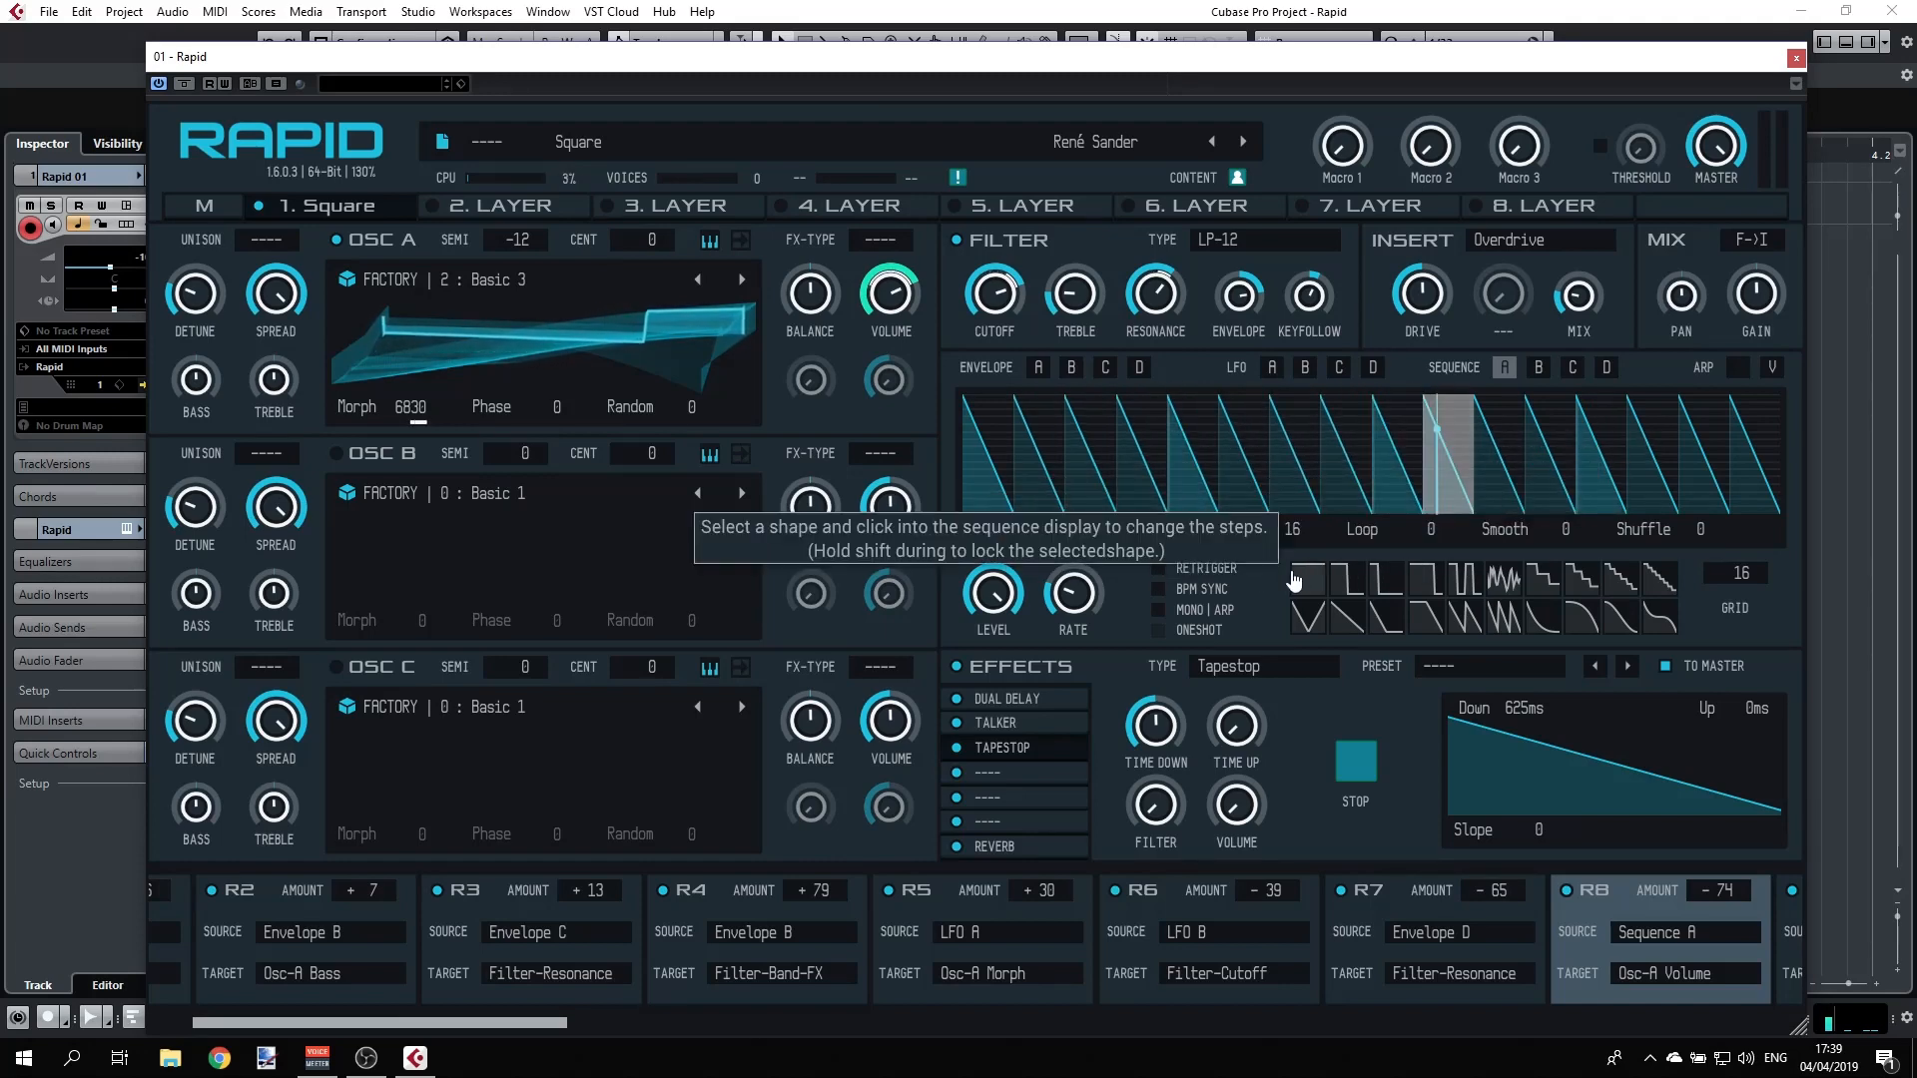
left_click_drag(1306, 533, 1307, 631)
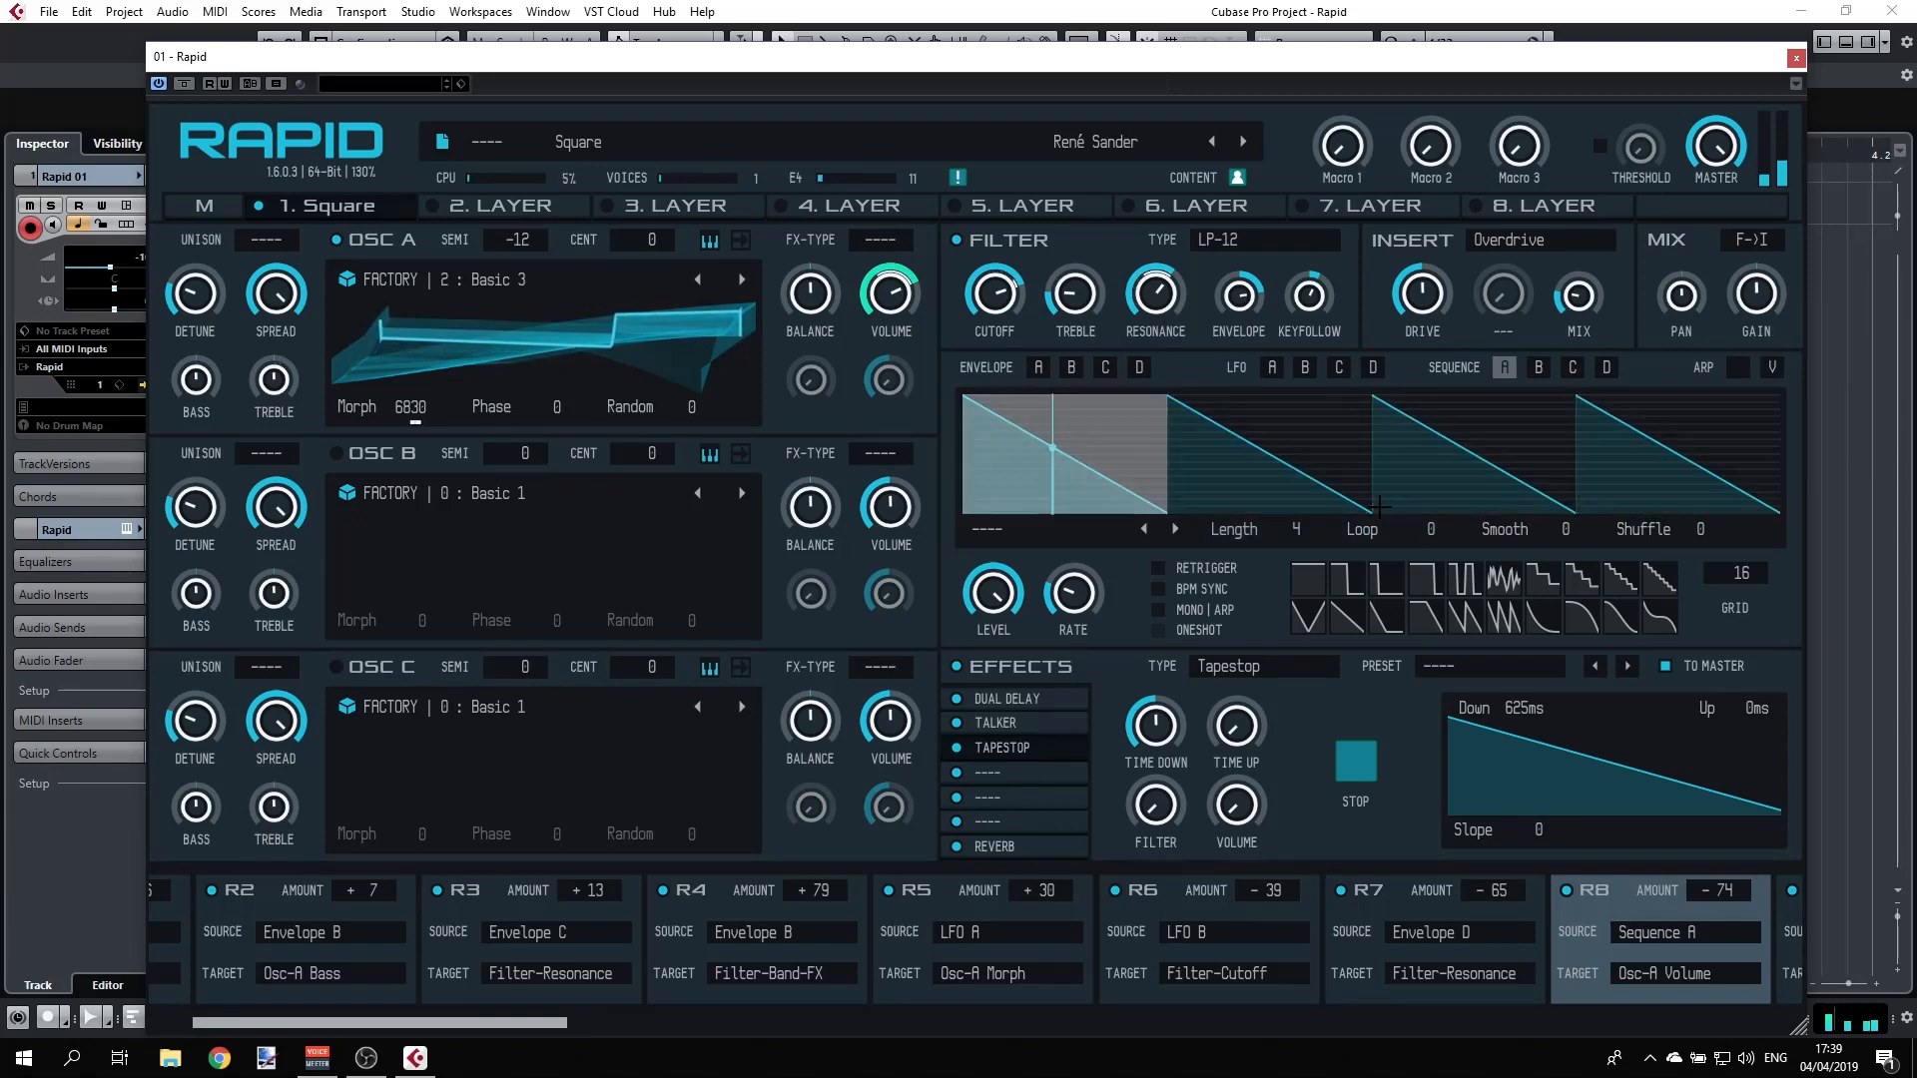
left_click(1044, 535)
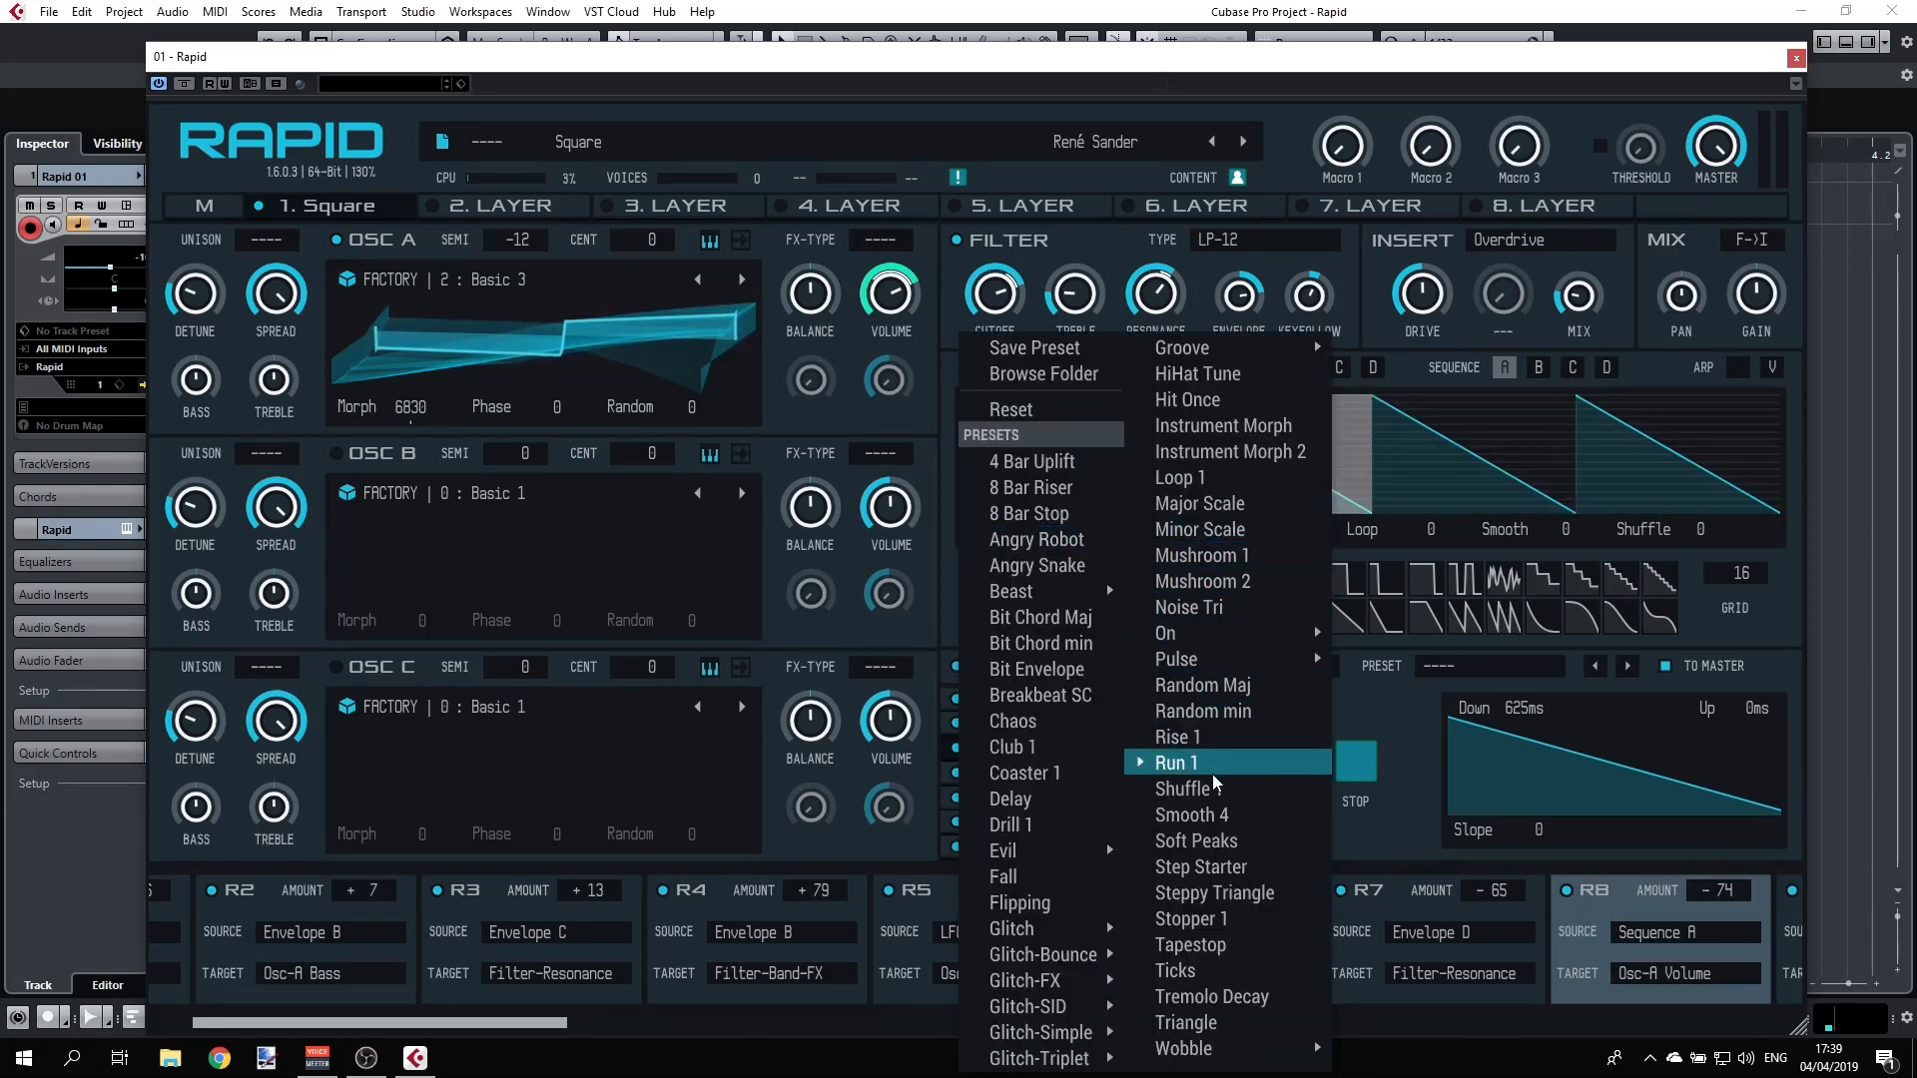
left_click(1208, 816)
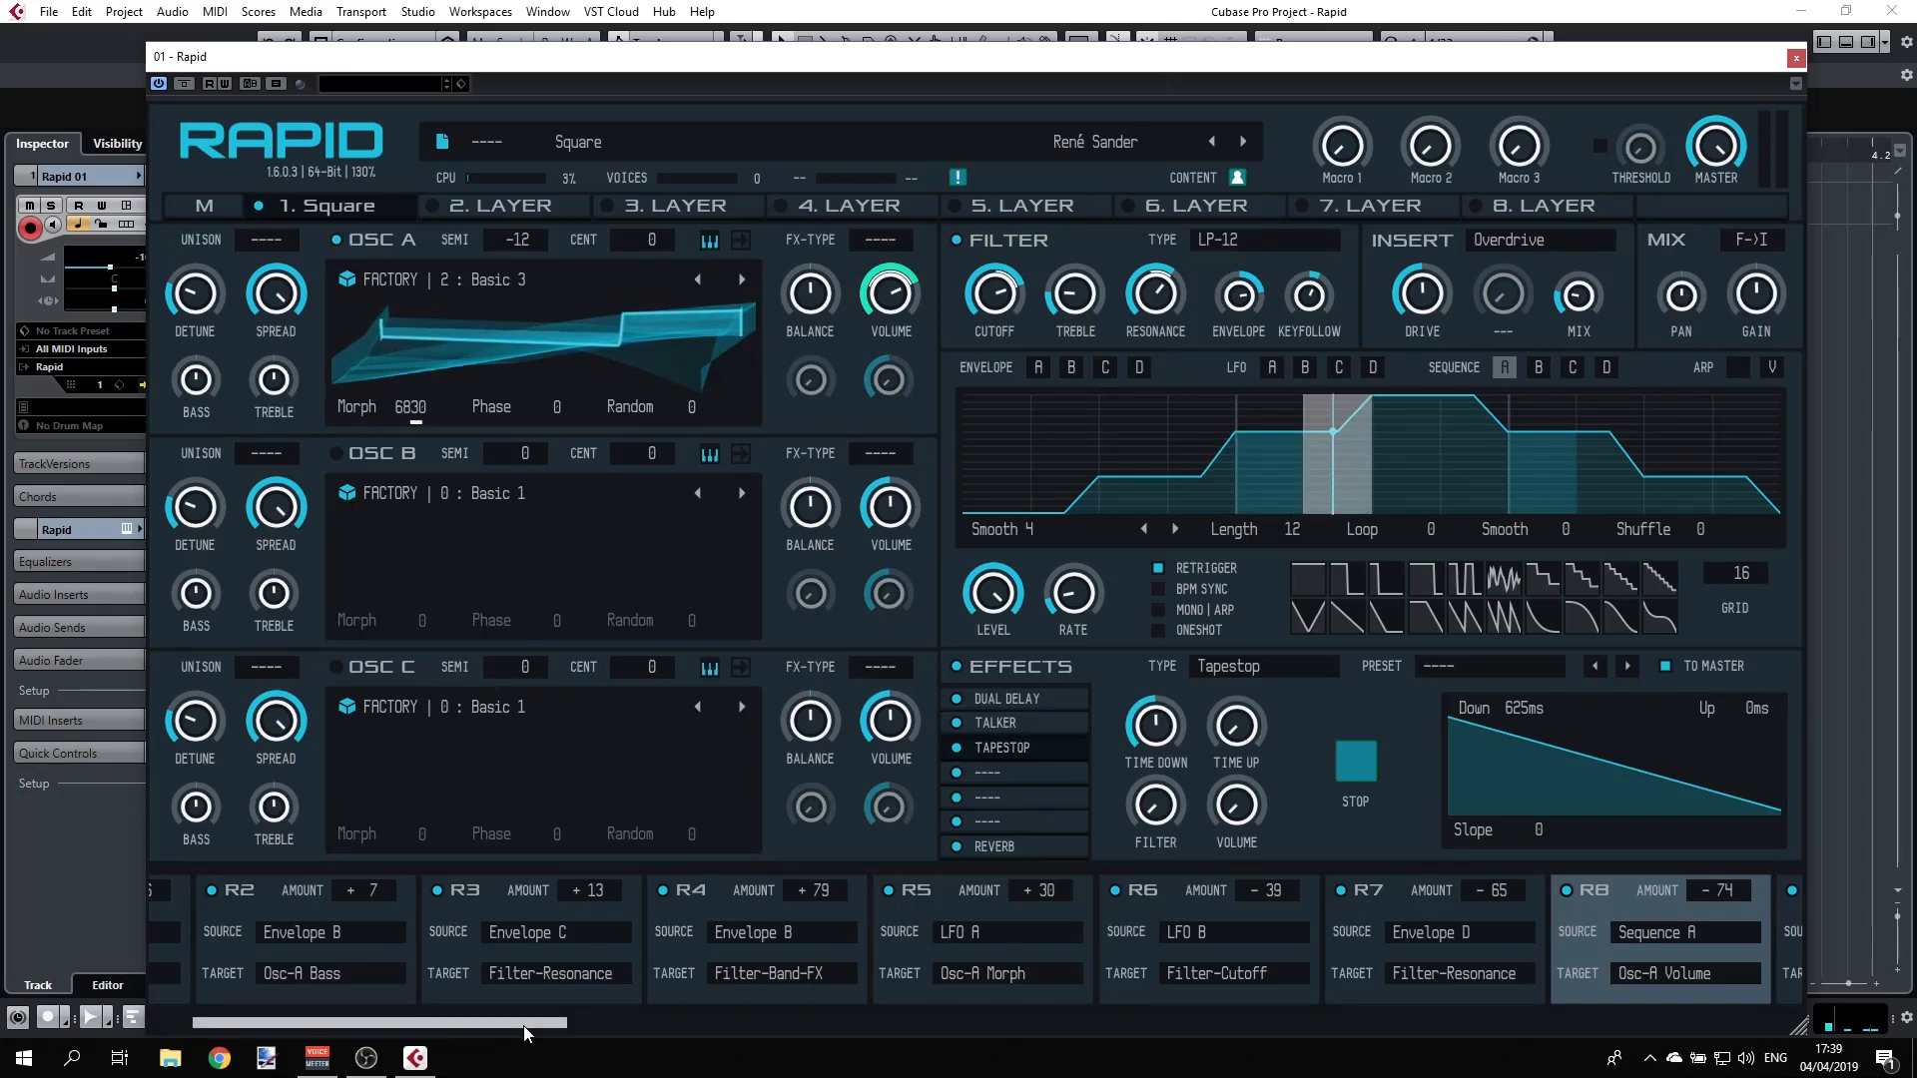
- Show the arpeggiator pattern and place notes on its first three steps, the third tuned to -12
left_click(1737, 369)
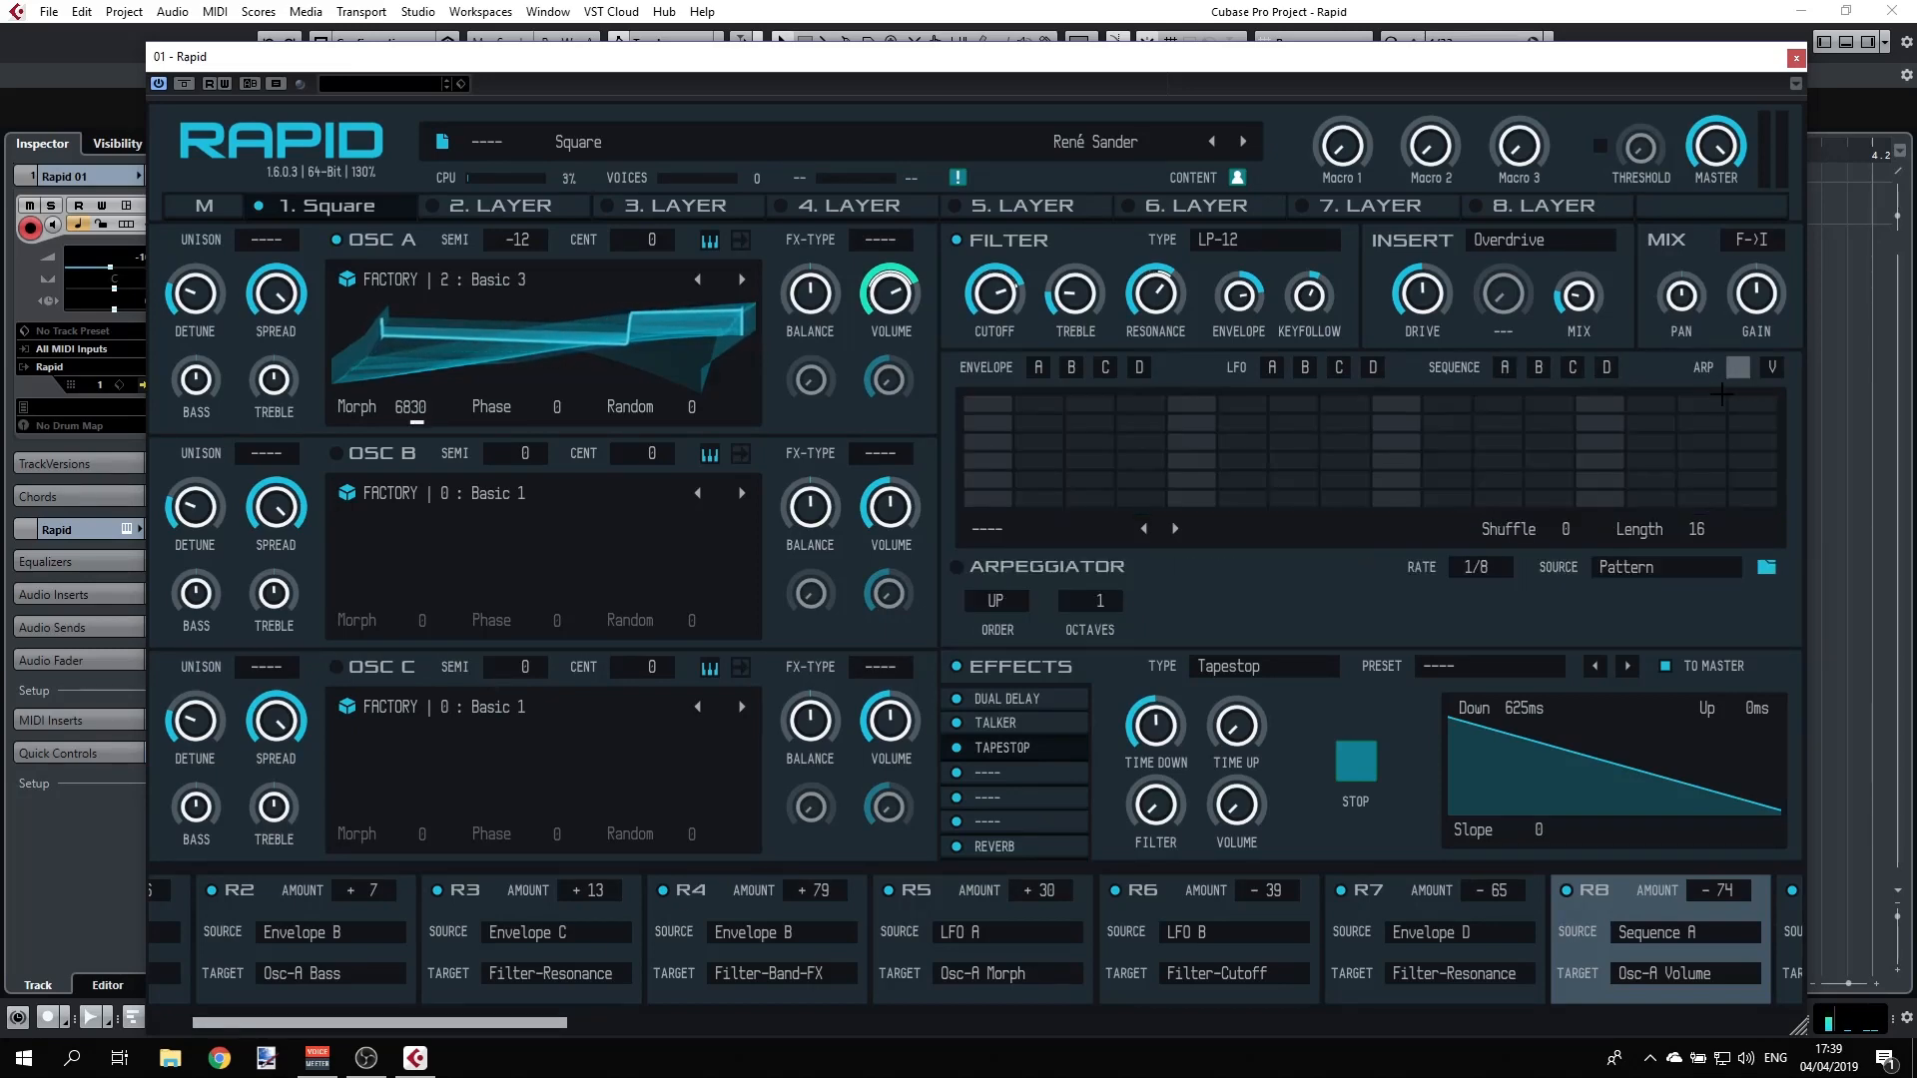
left_click(988, 498)
left_click(1039, 443)
left_click(1078, 482)
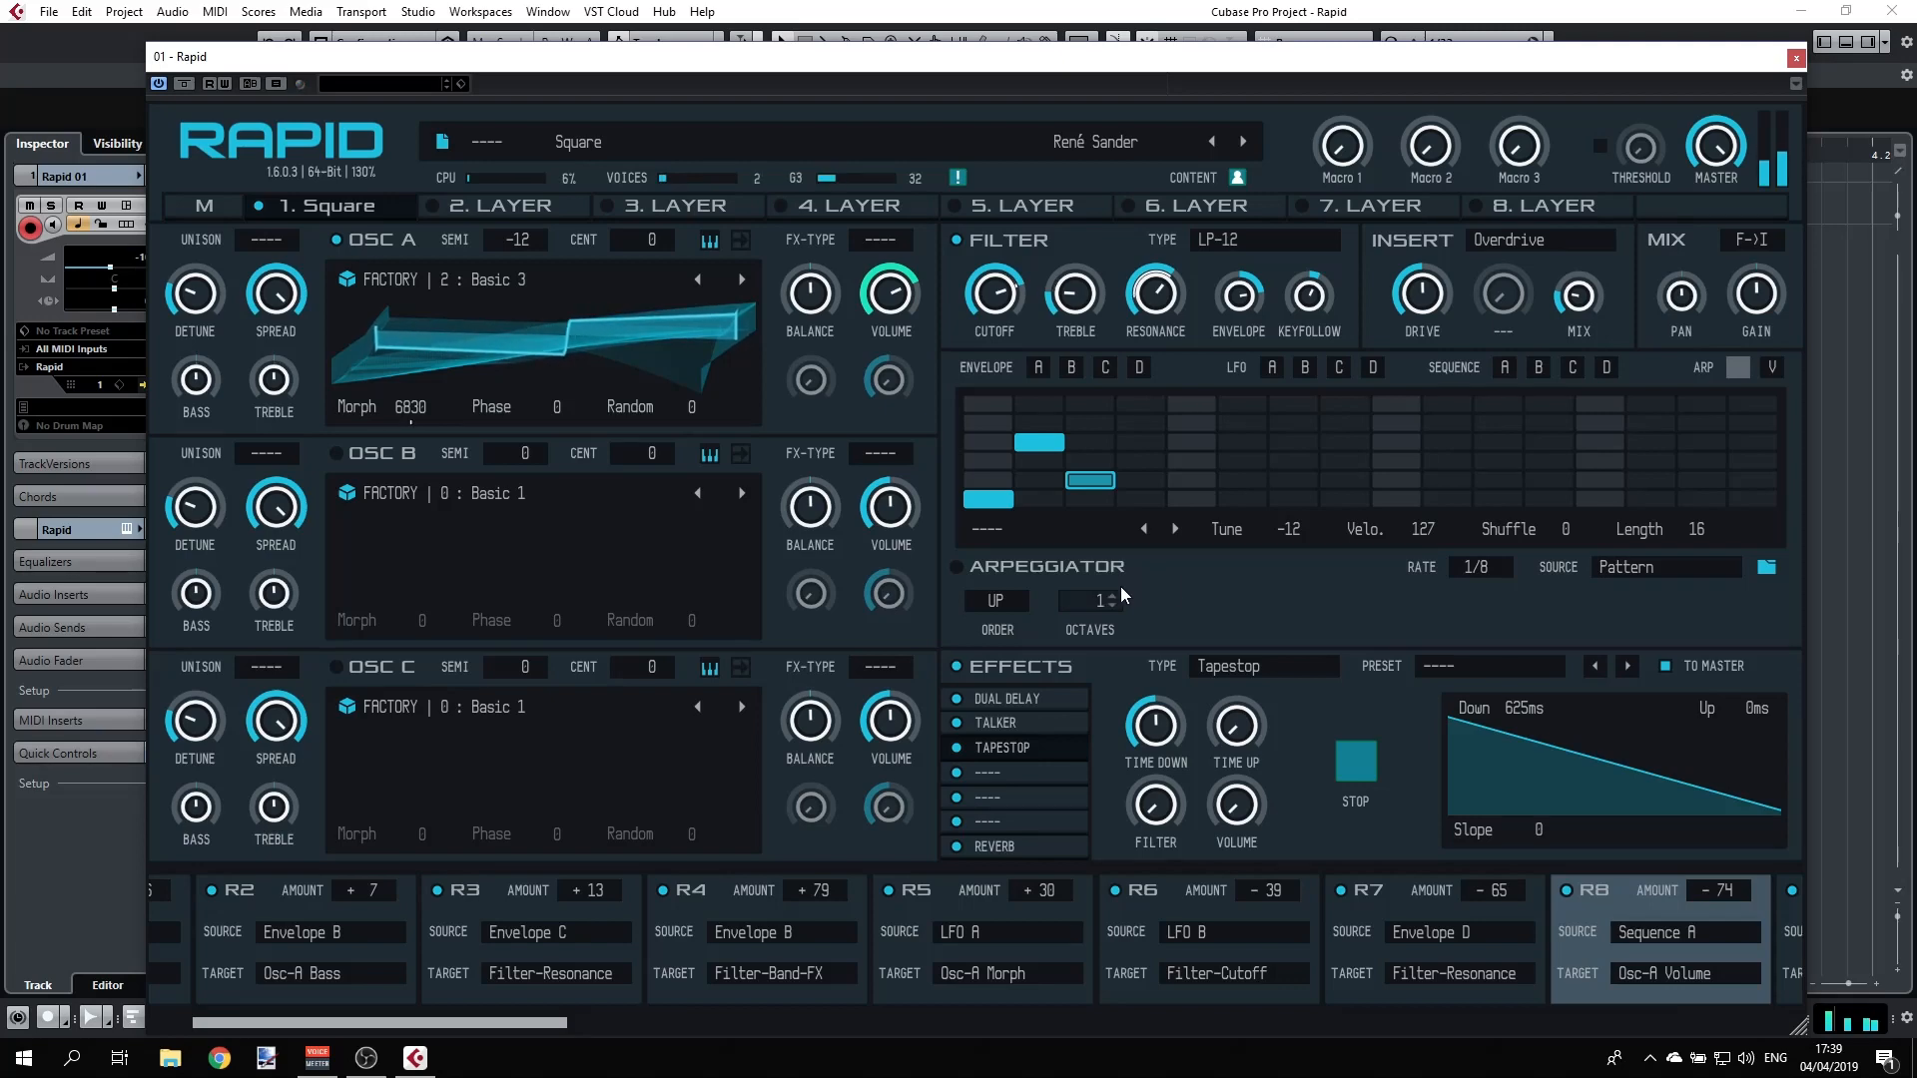
- Load the Bassline 1 preset into the arpeggiator pattern
left_click(1016, 531)
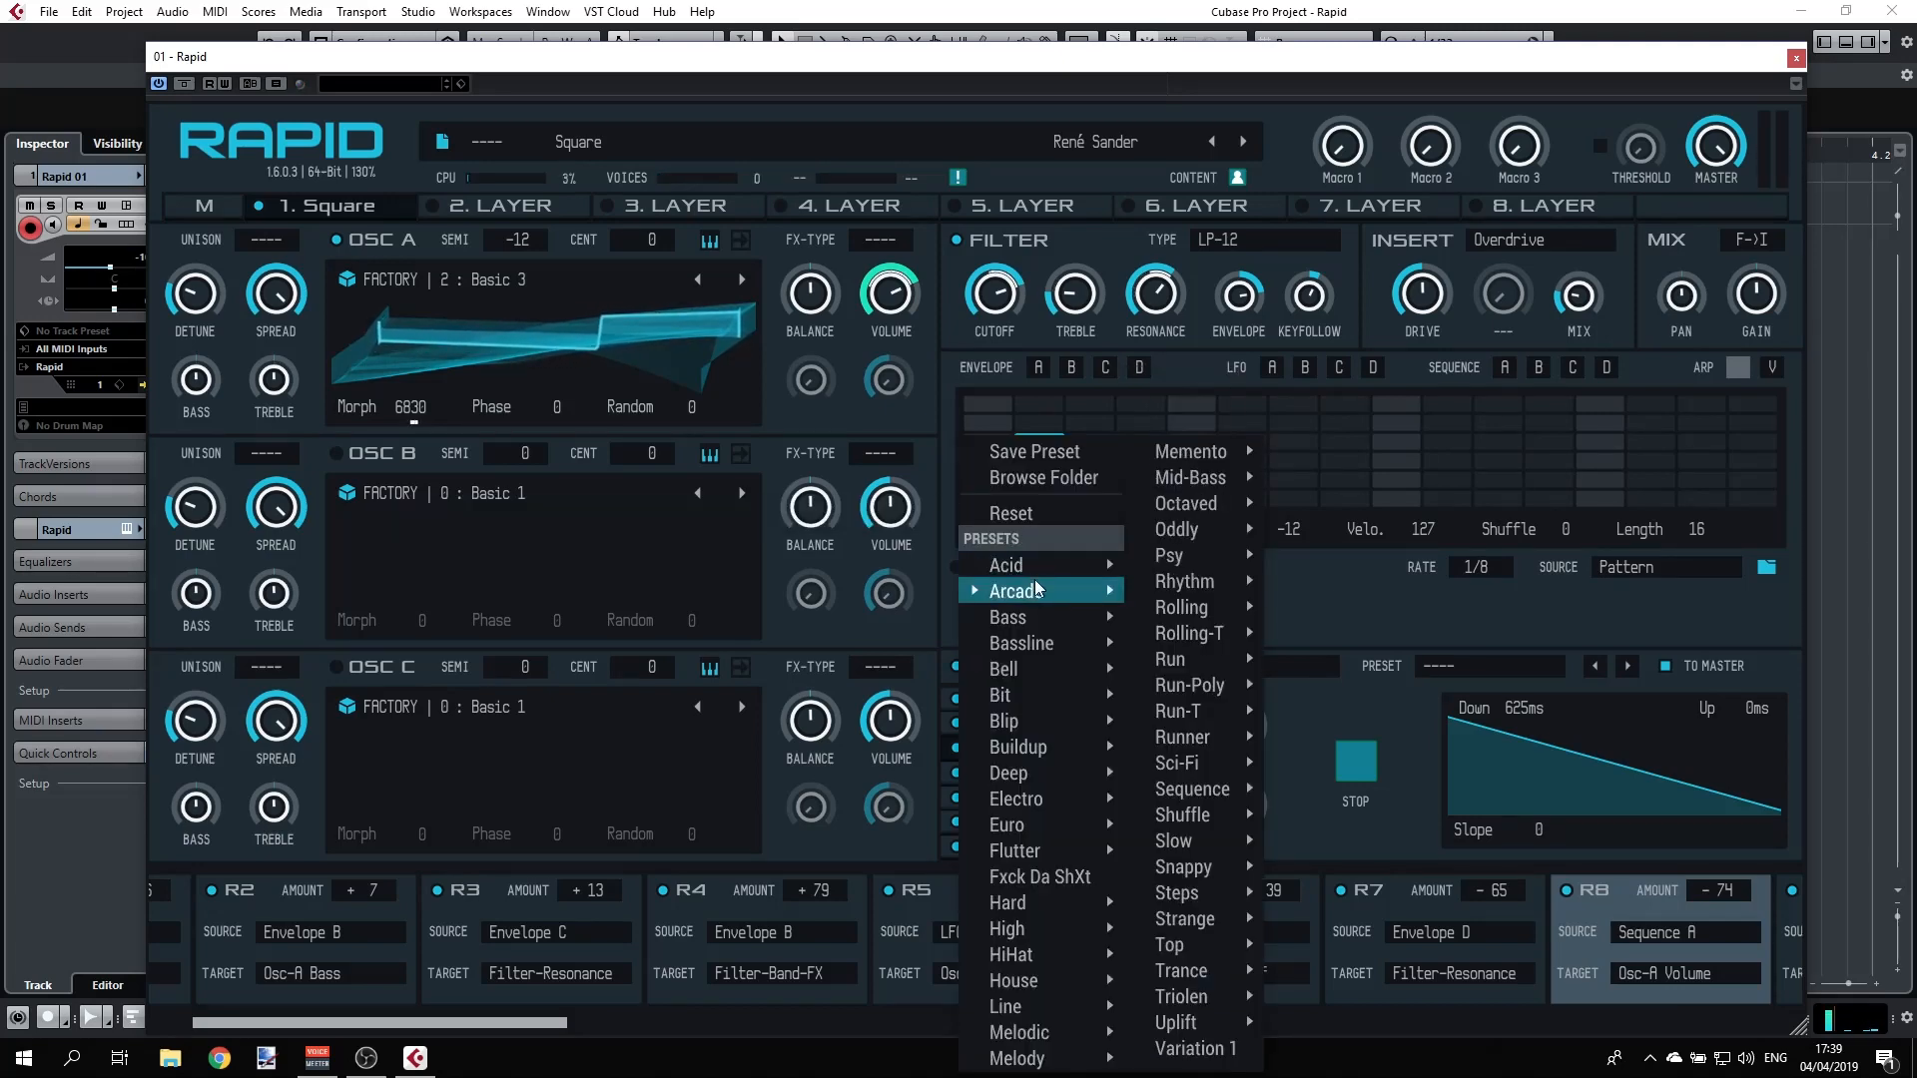
mouse_move(1045, 677)
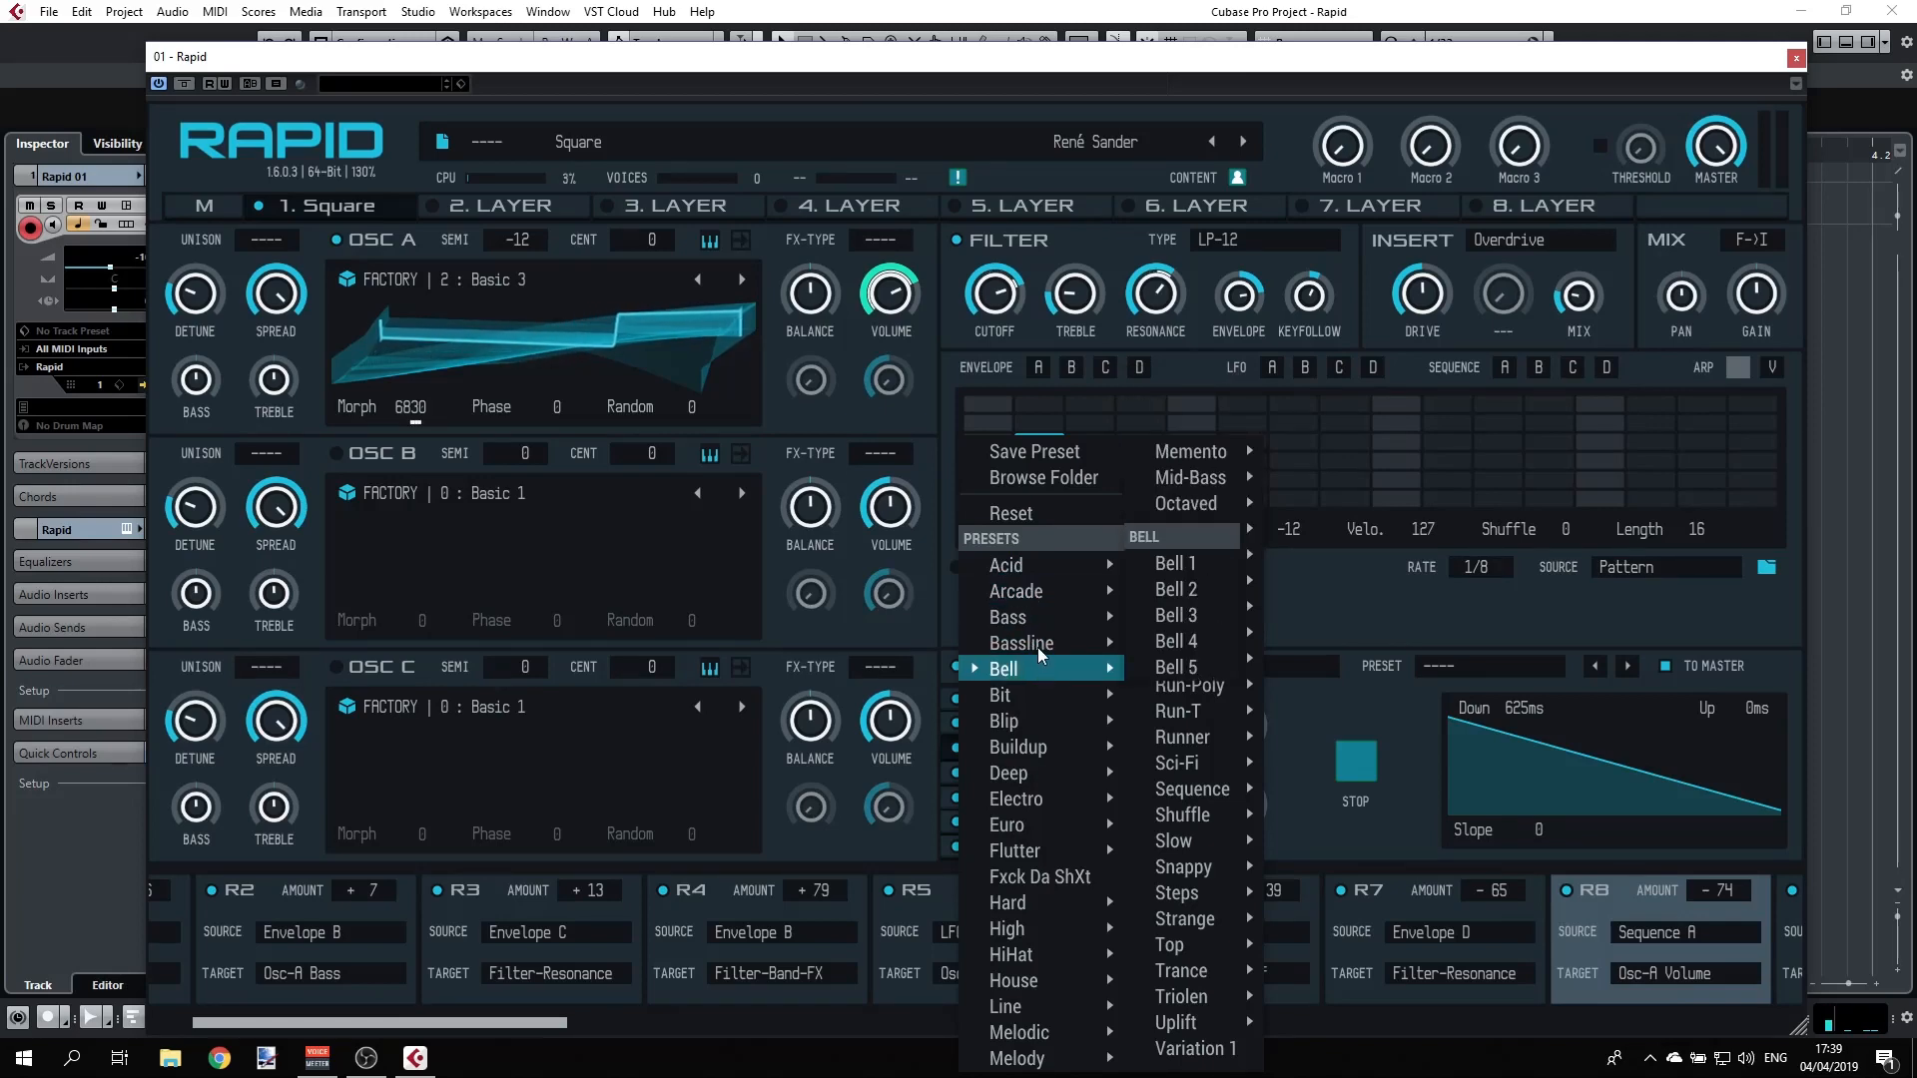
left_click(1240, 450)
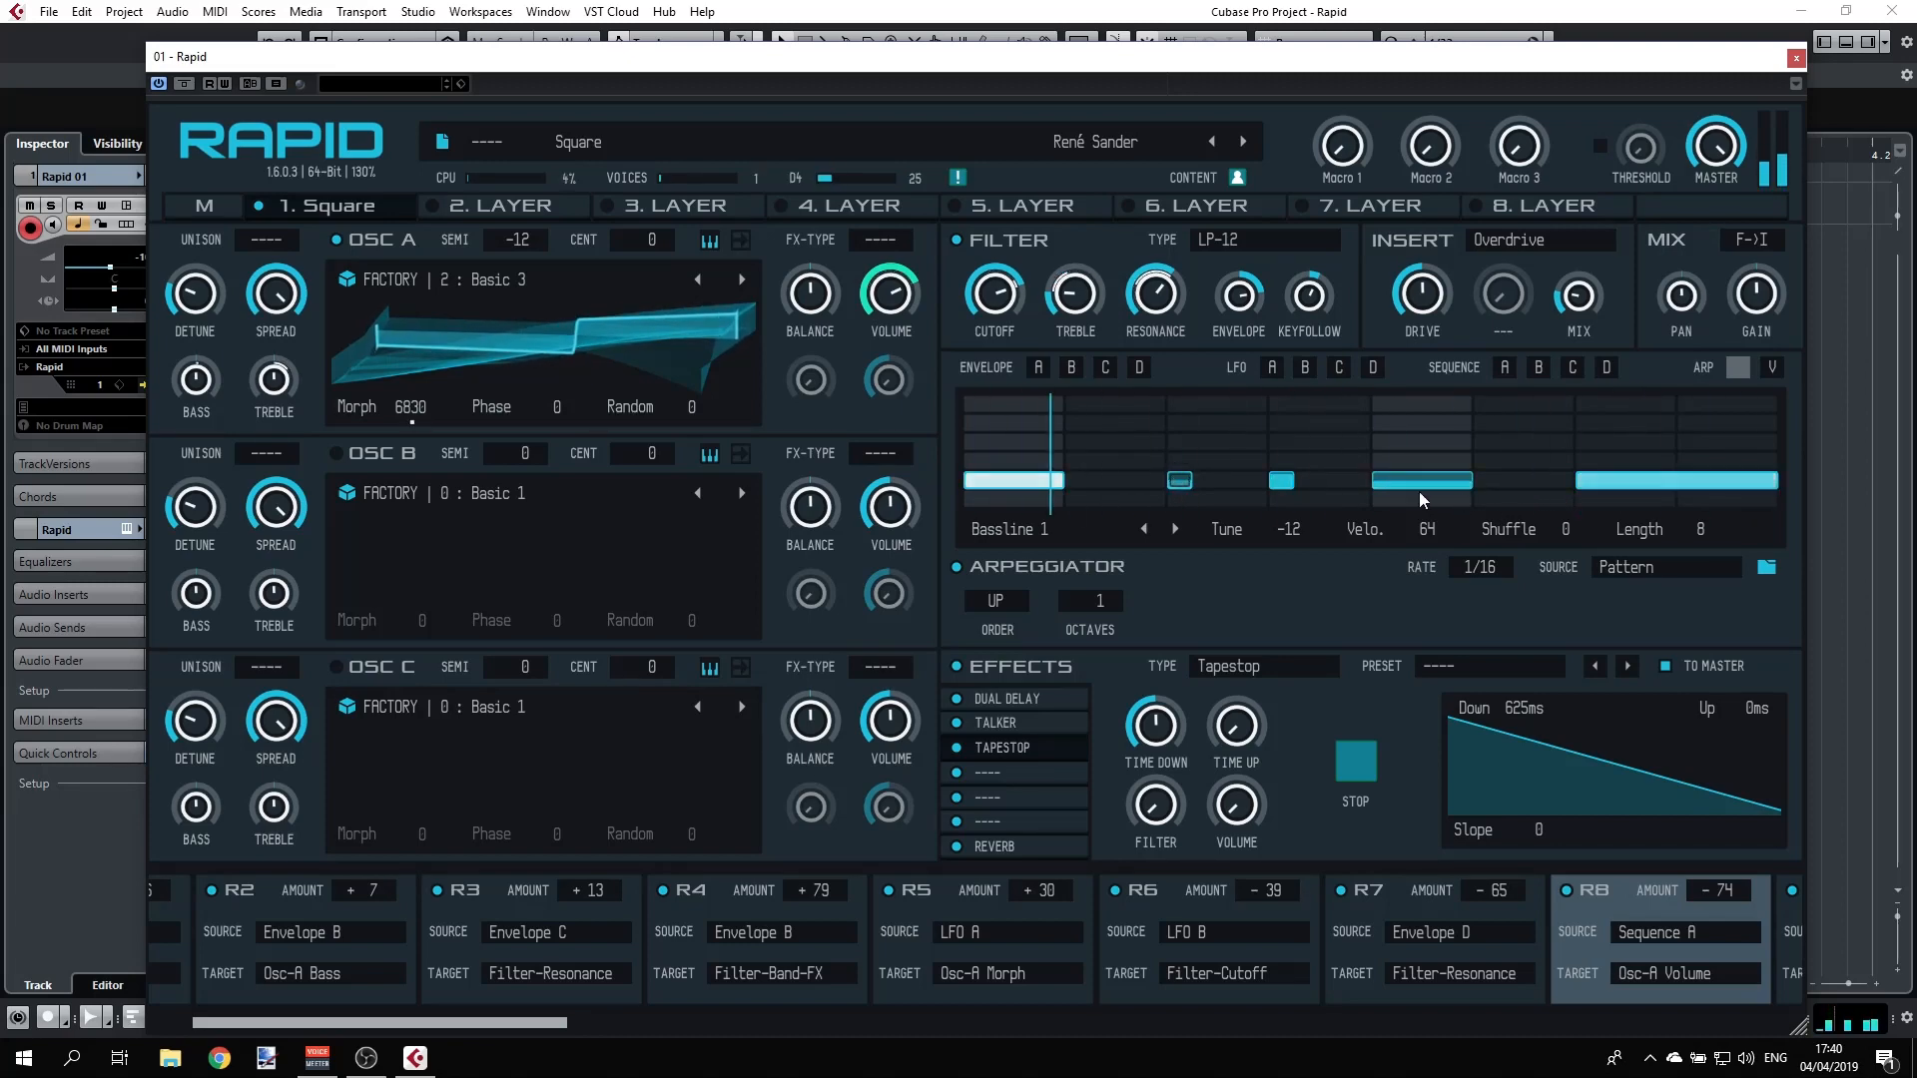
- Edit the Bassline 1 pattern: move the last note to +24, add a note on step 6 and add one on step 2 at +24
left_click(1670, 427)
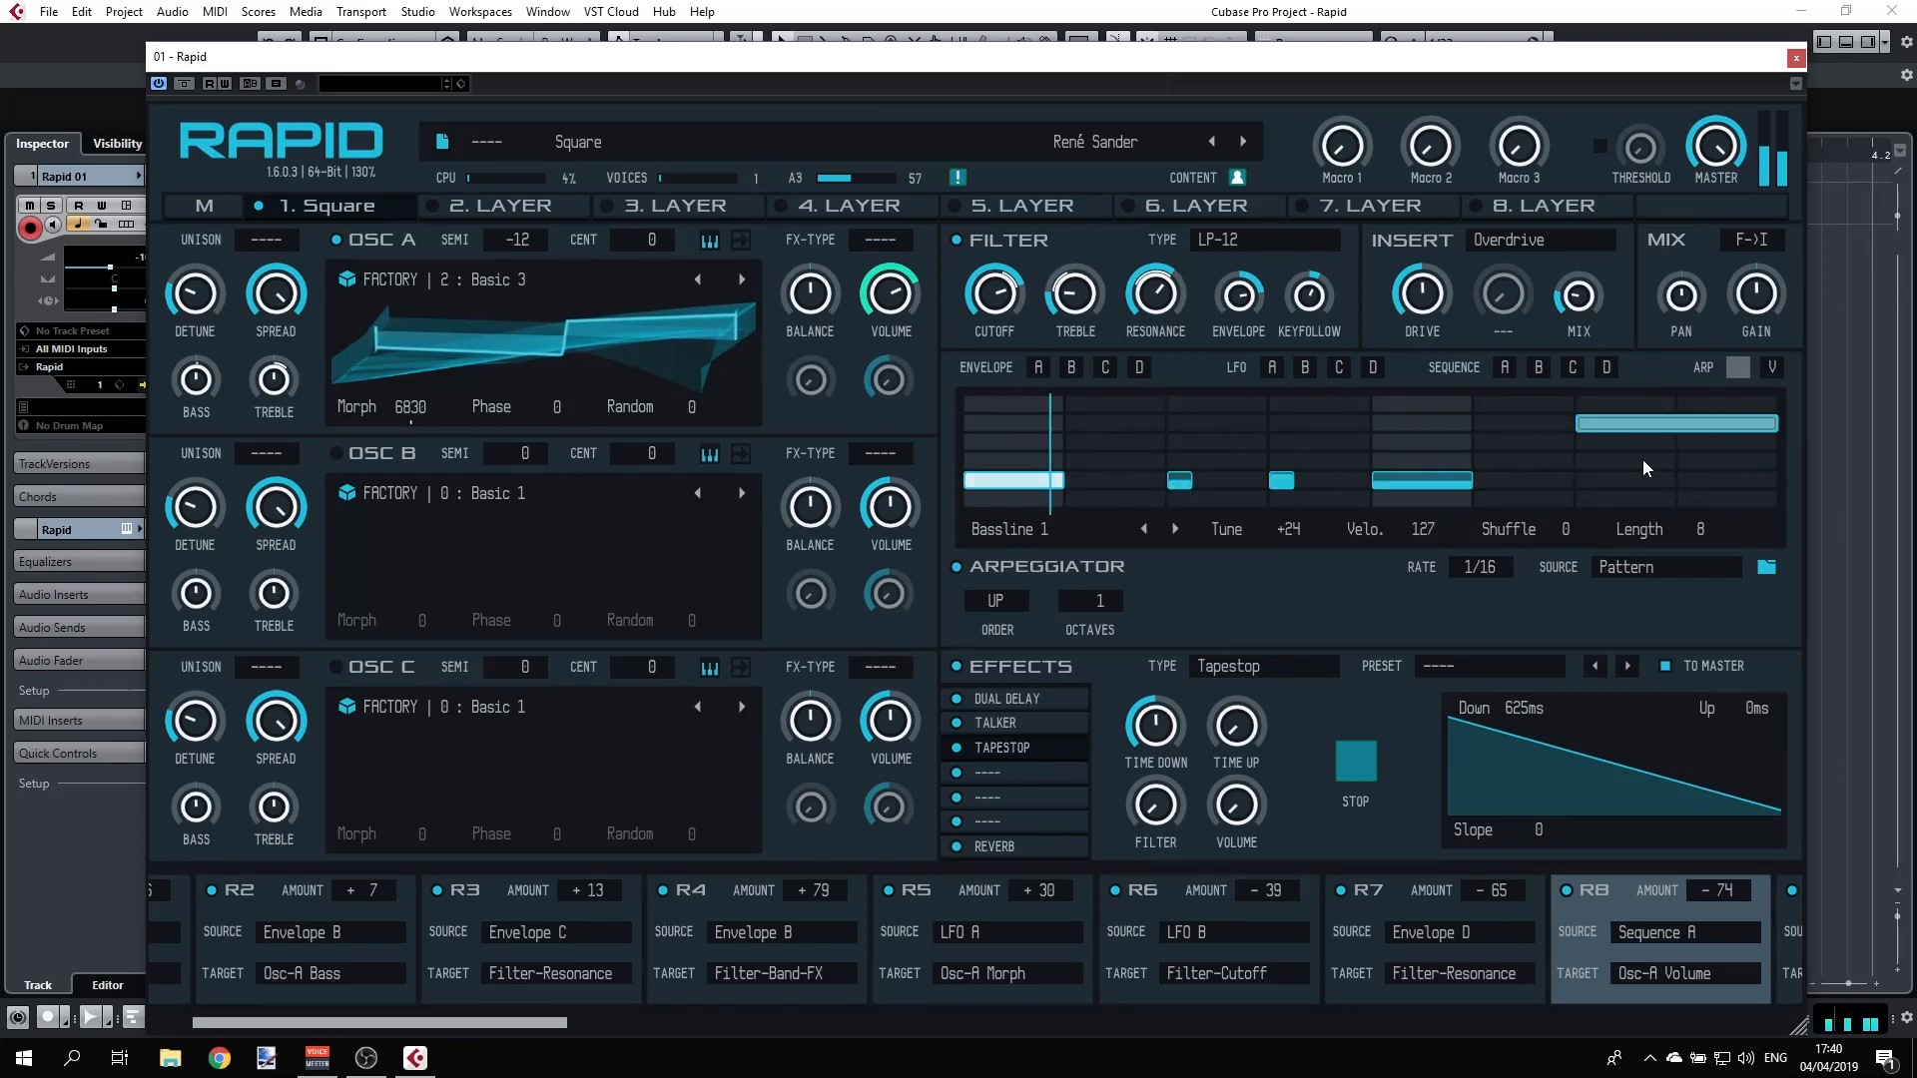
left_click(1545, 480)
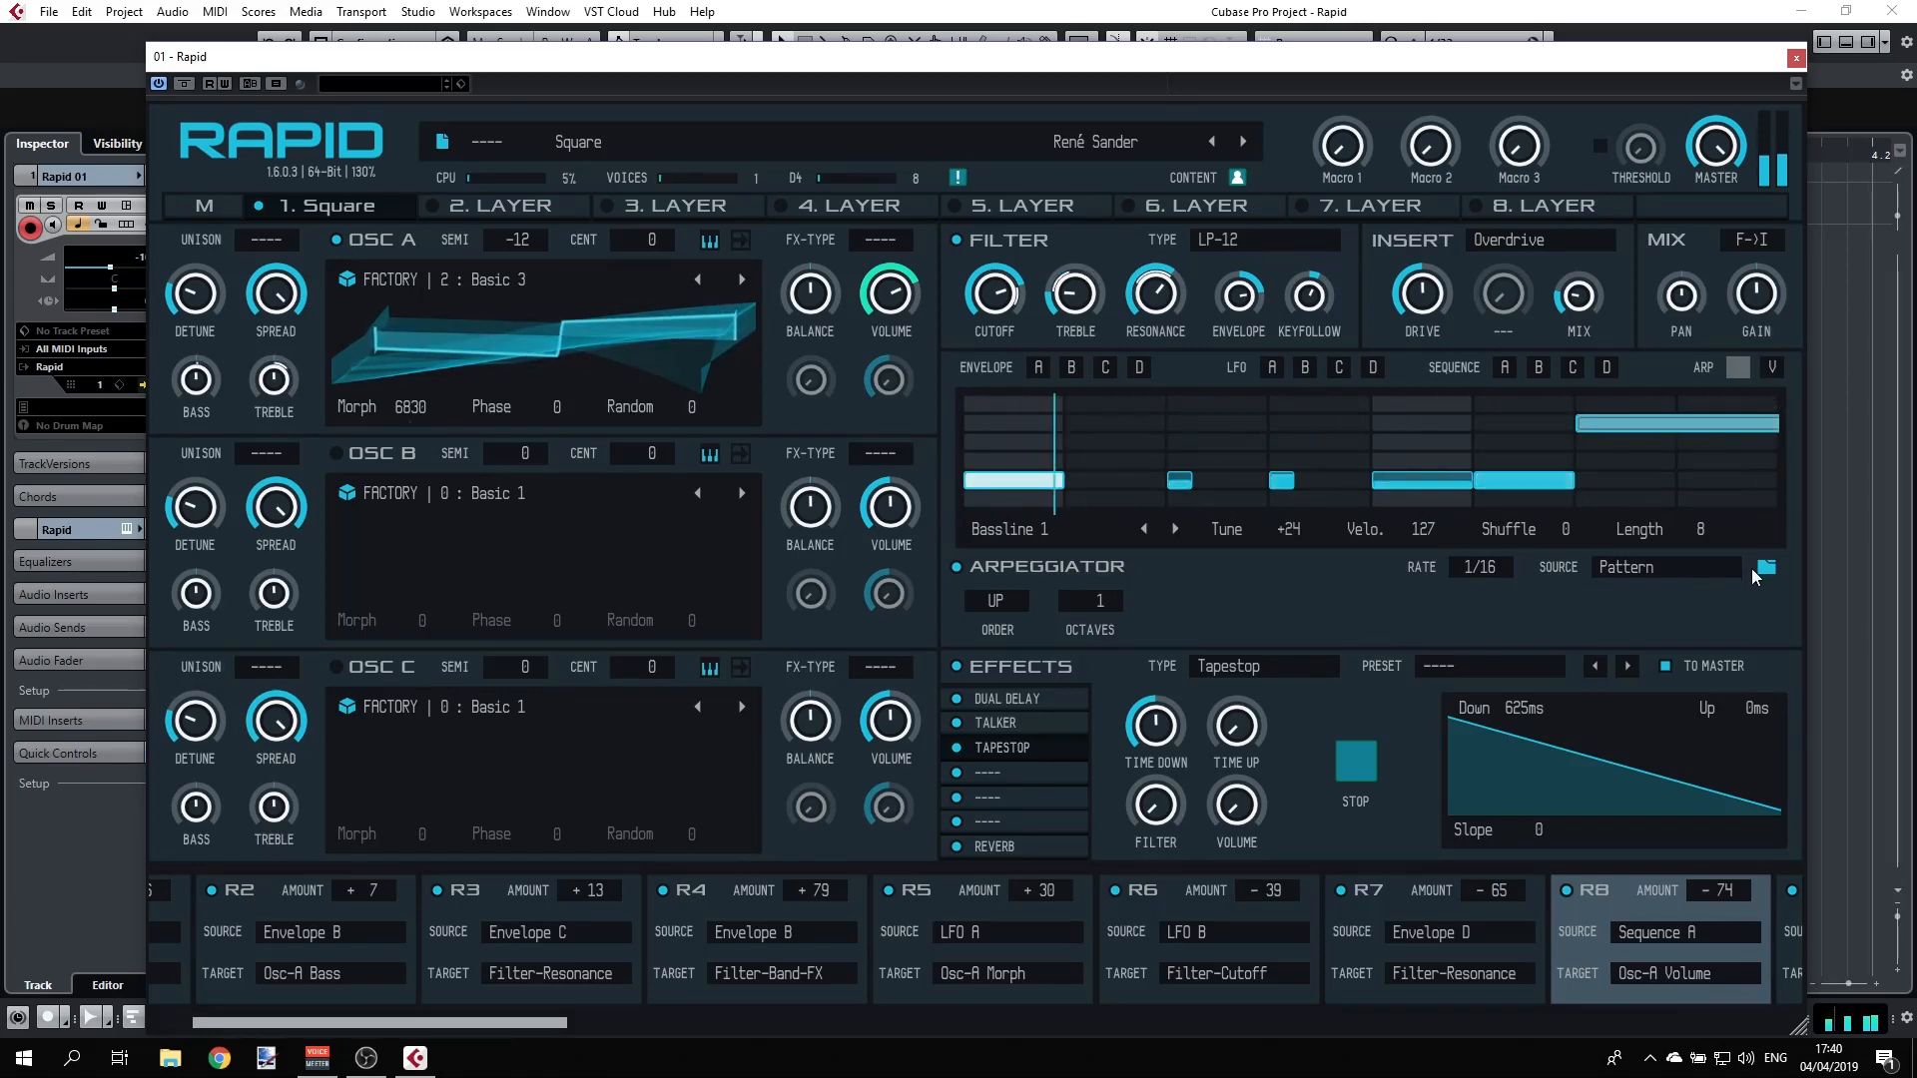
left_click(1715, 565)
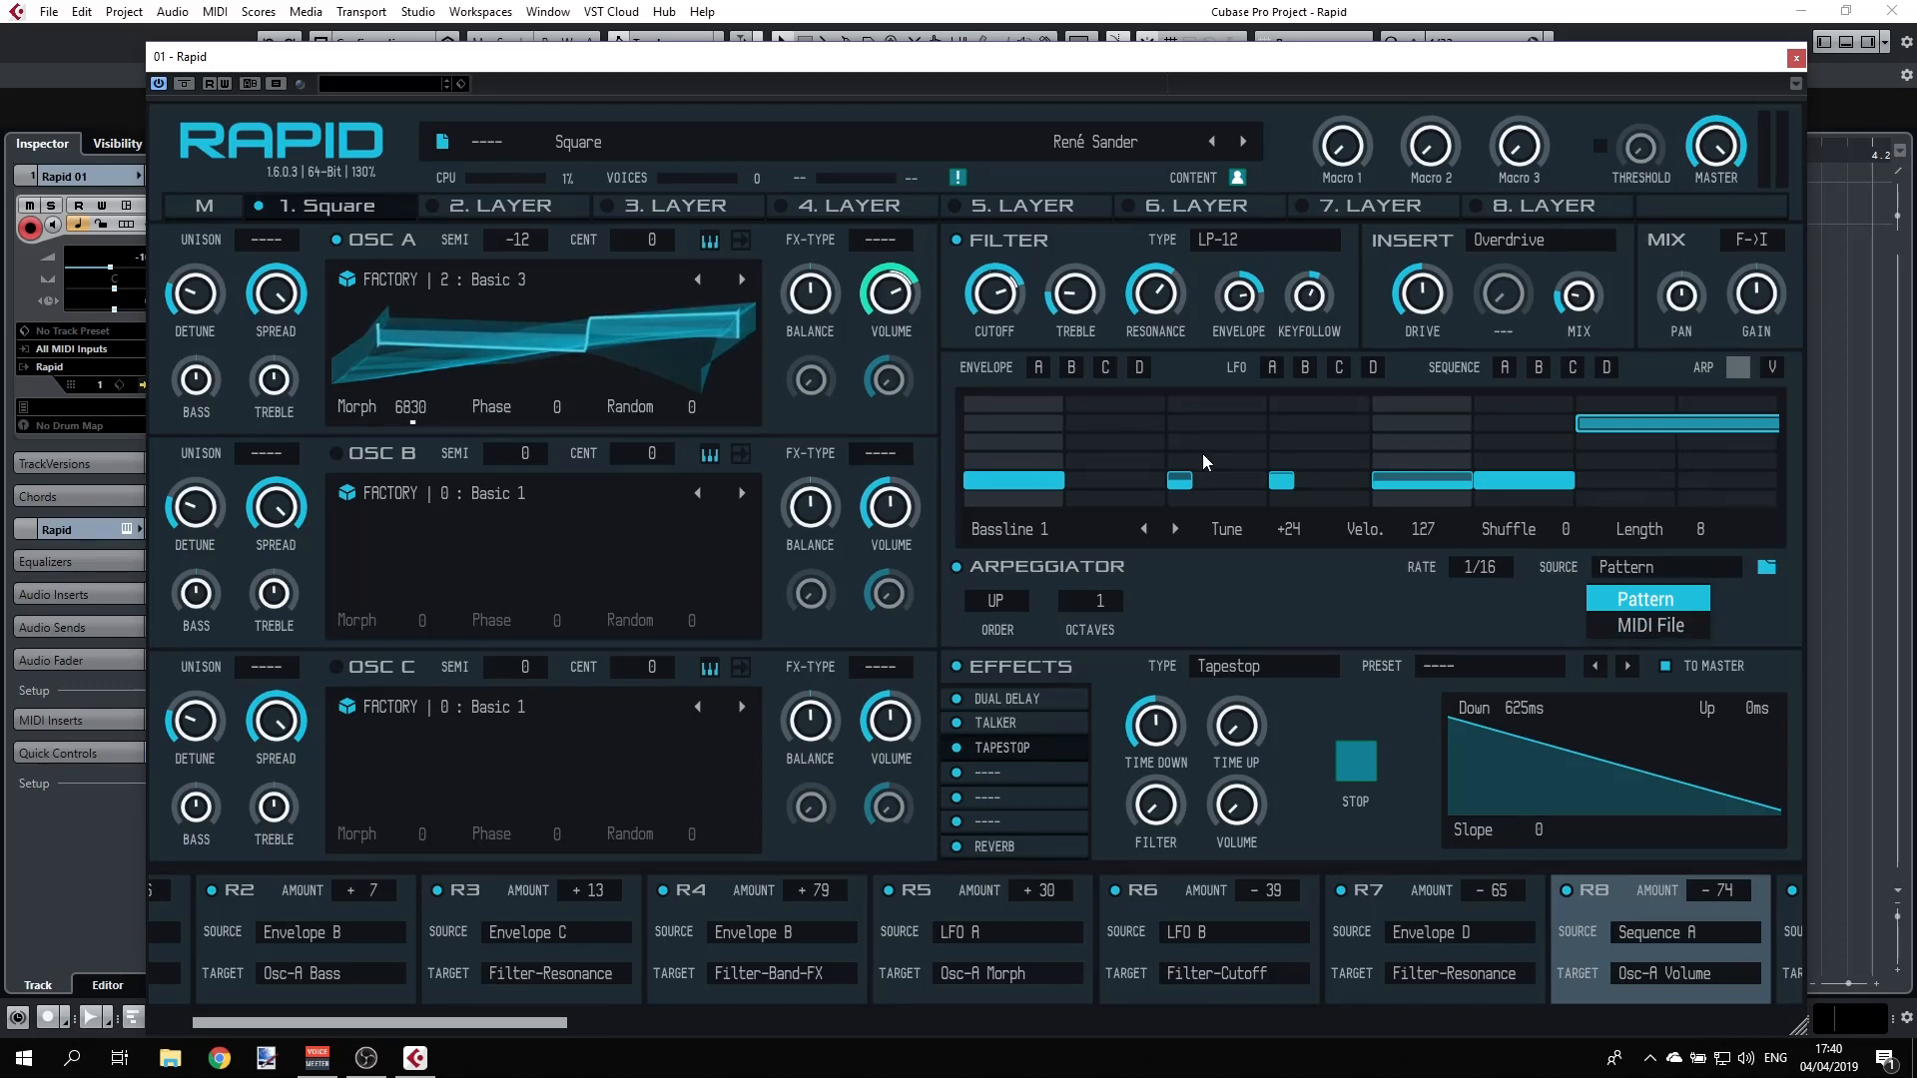
left_click(1118, 459)
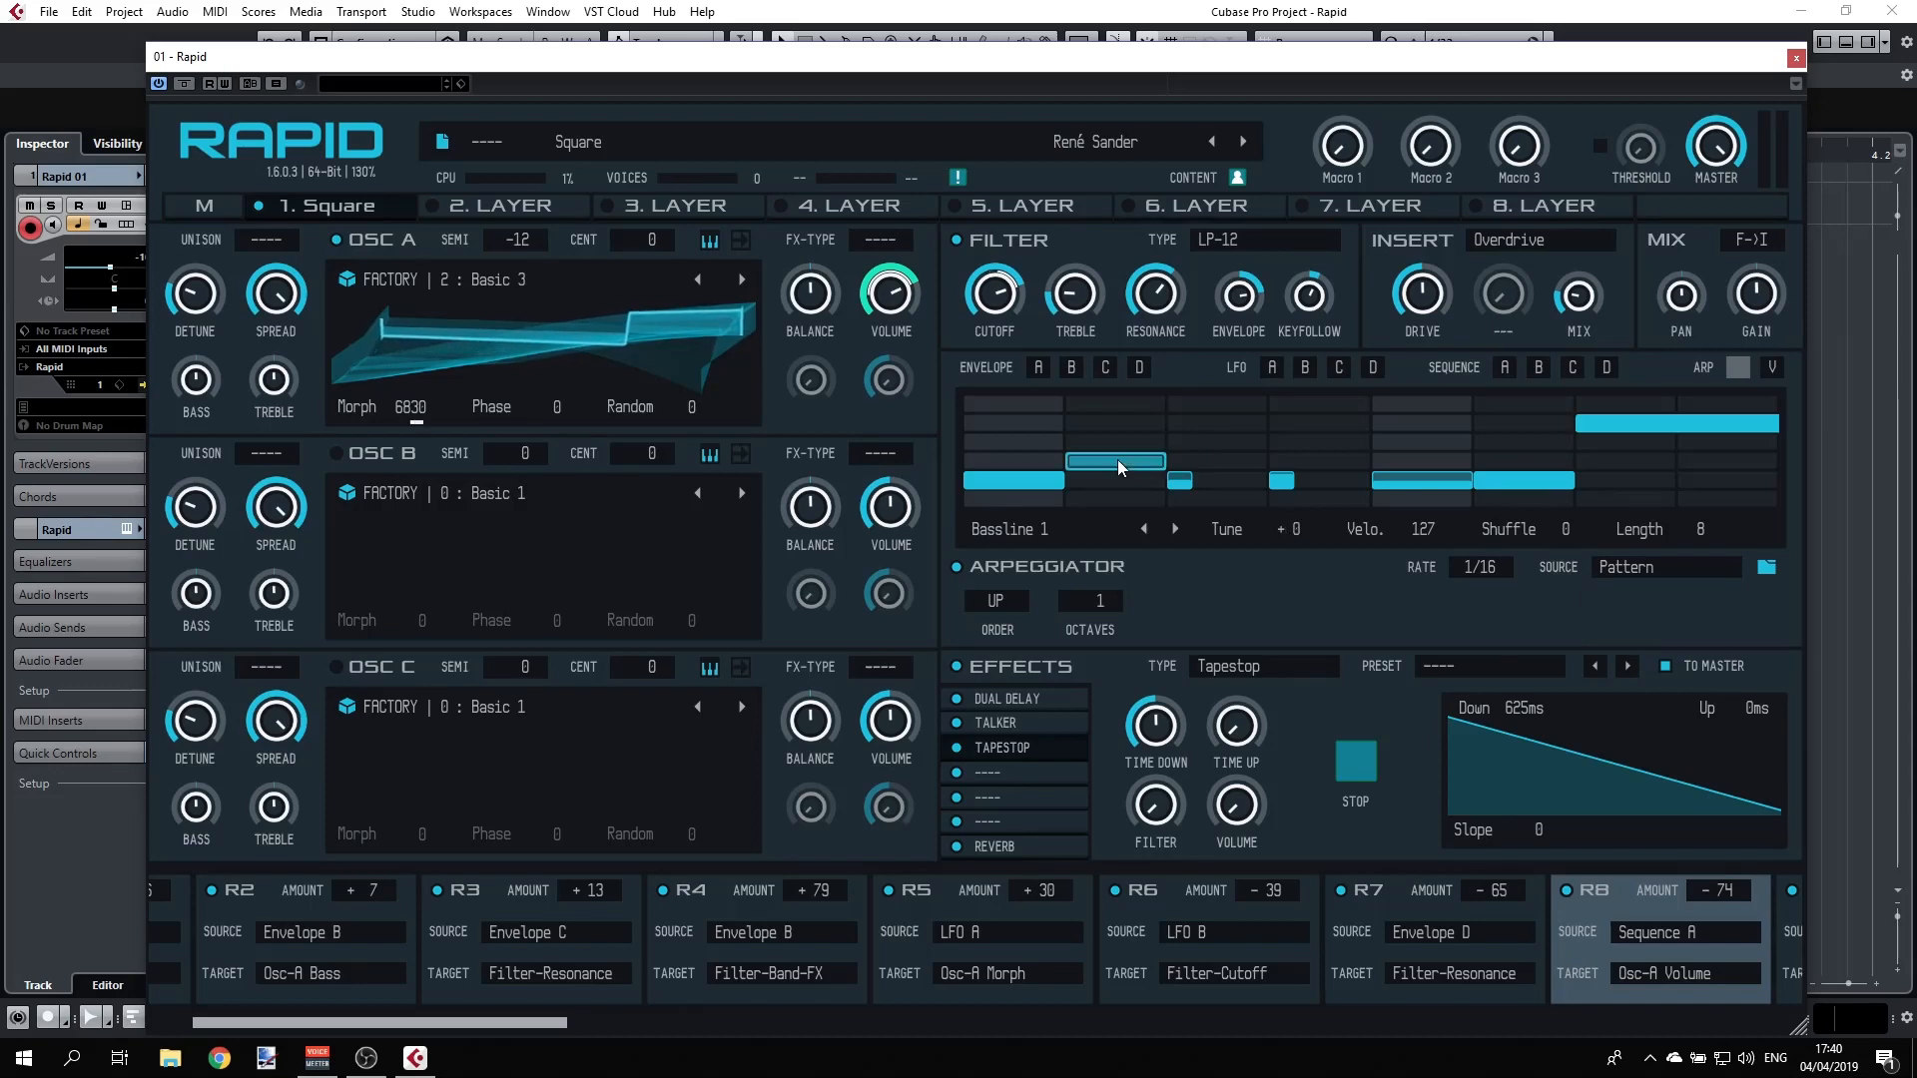
left_click(1115, 423)
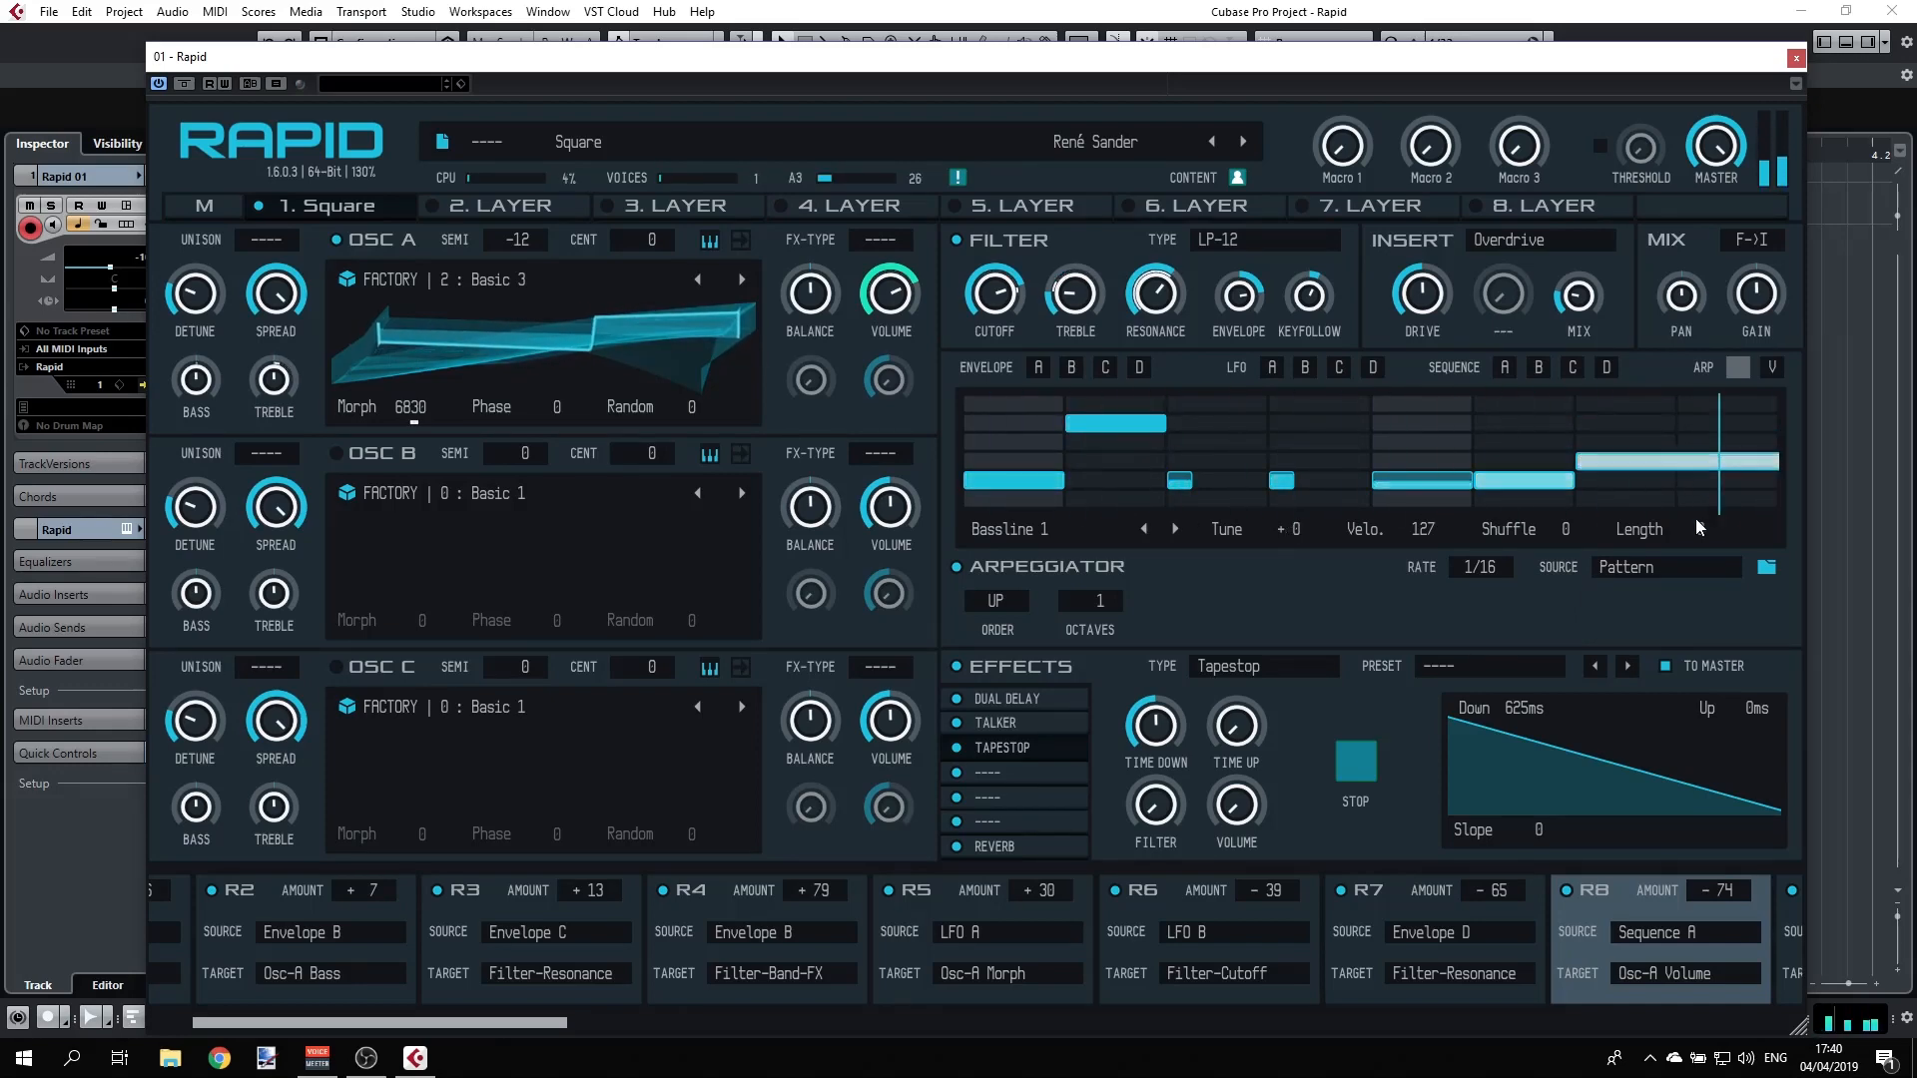
- Set the arpeggiator pattern's length to 6 and shuffle to 100, and tune its last note to -1
left_click_drag(1692, 535, 1698, 539)
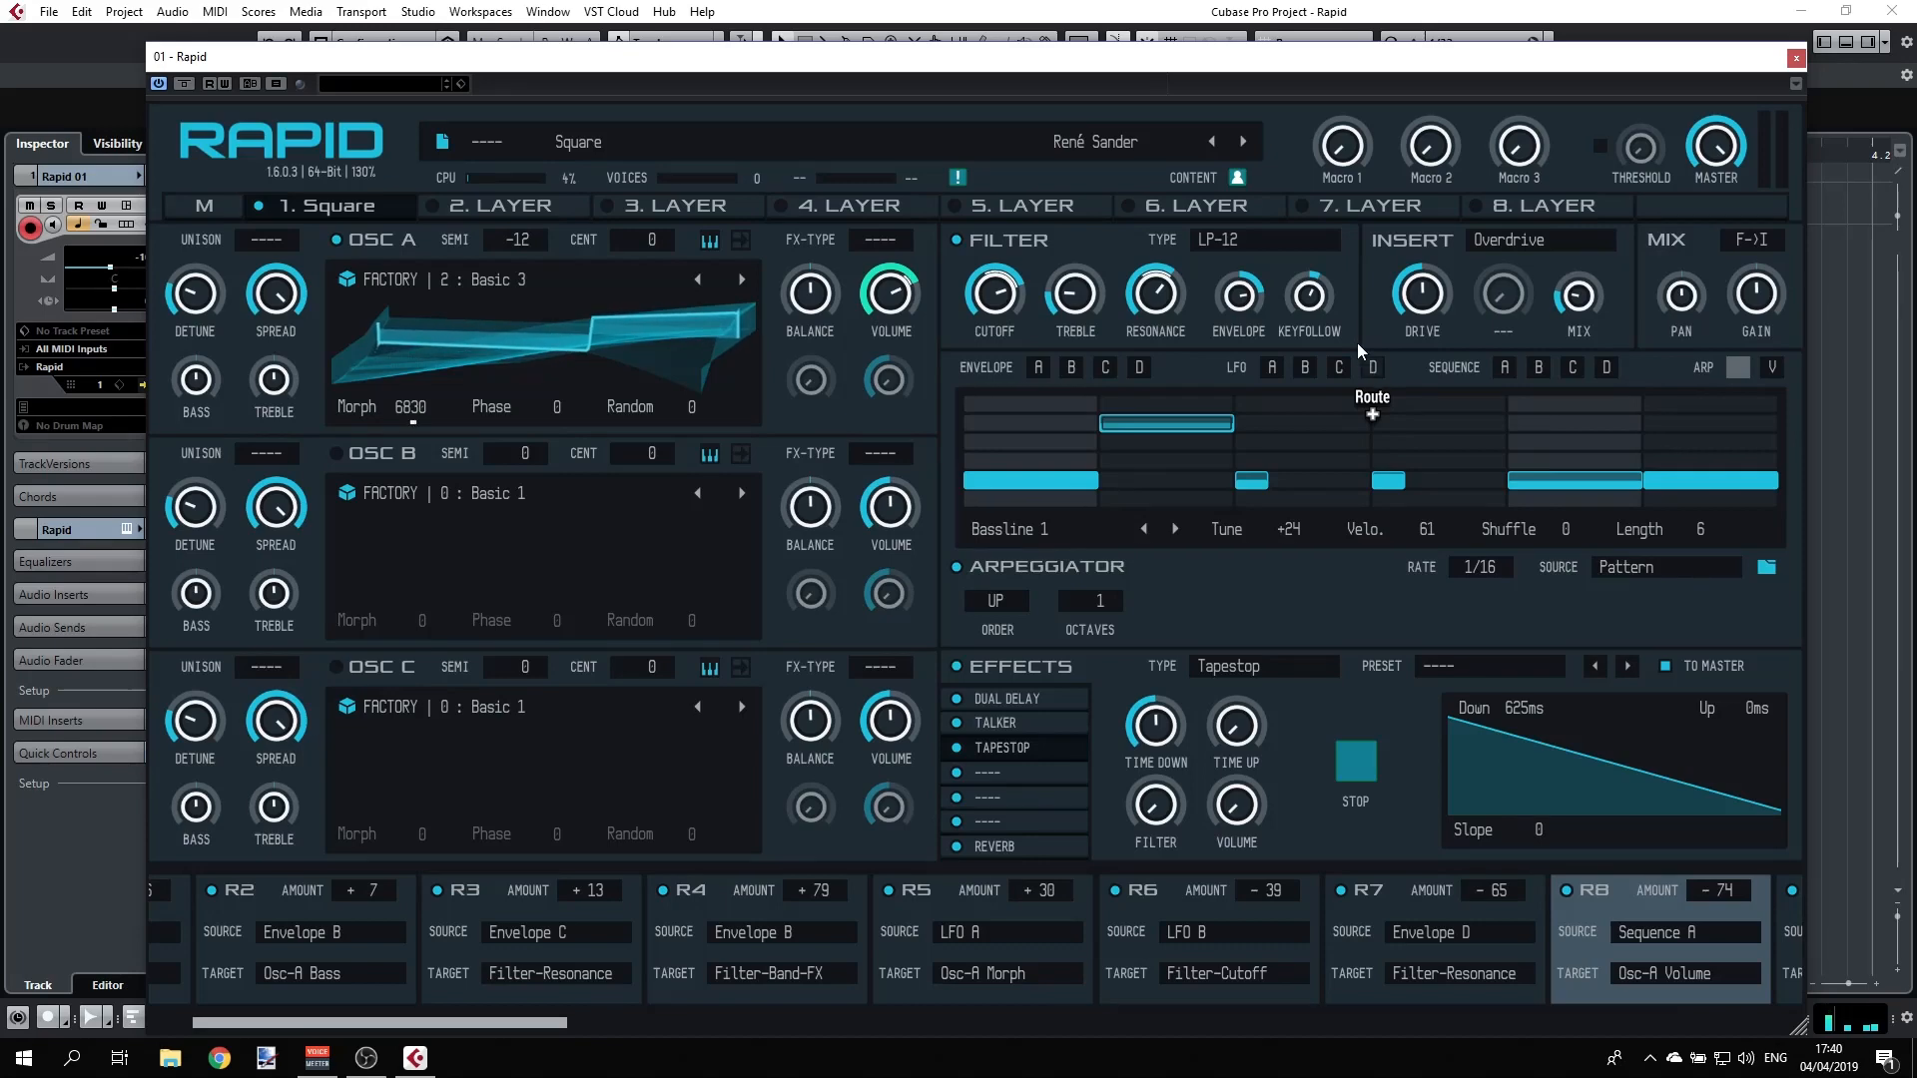
left_click(1714, 483)
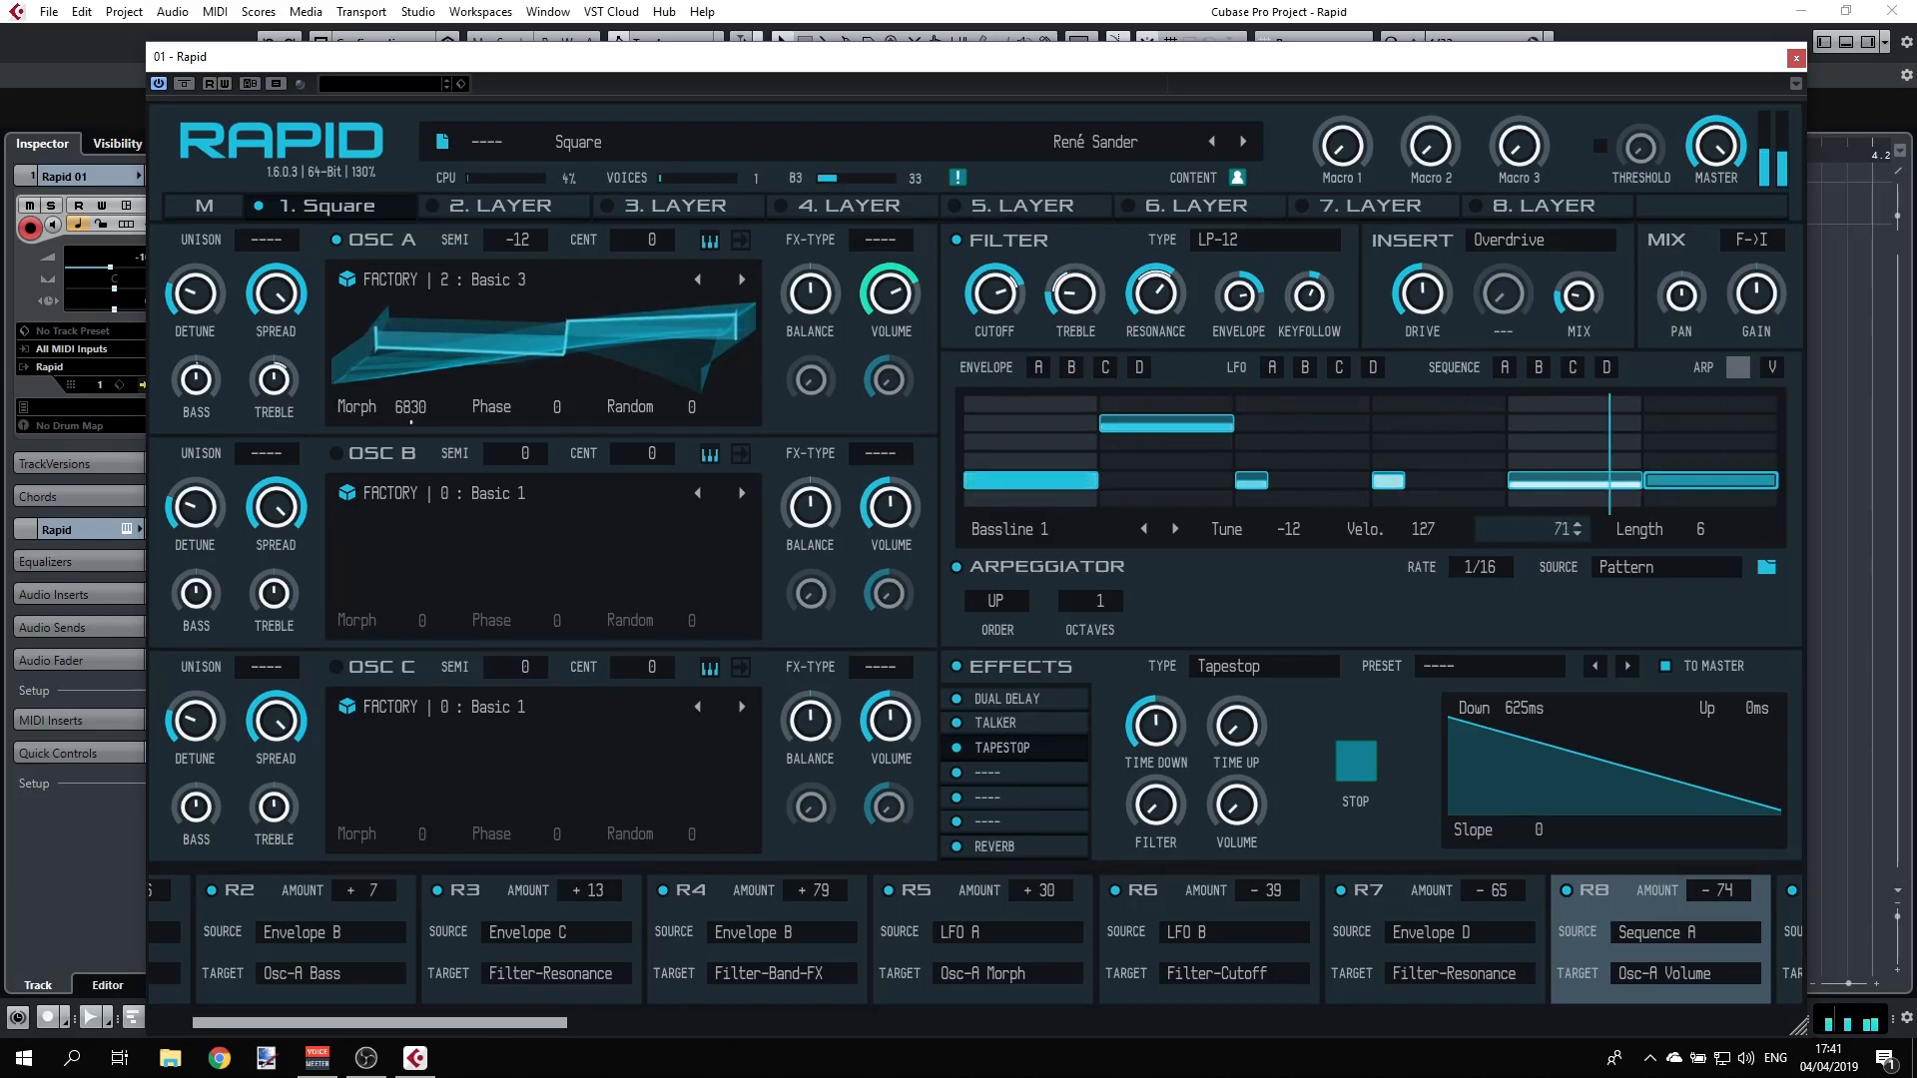
scroll(1561, 527, "up", 3)
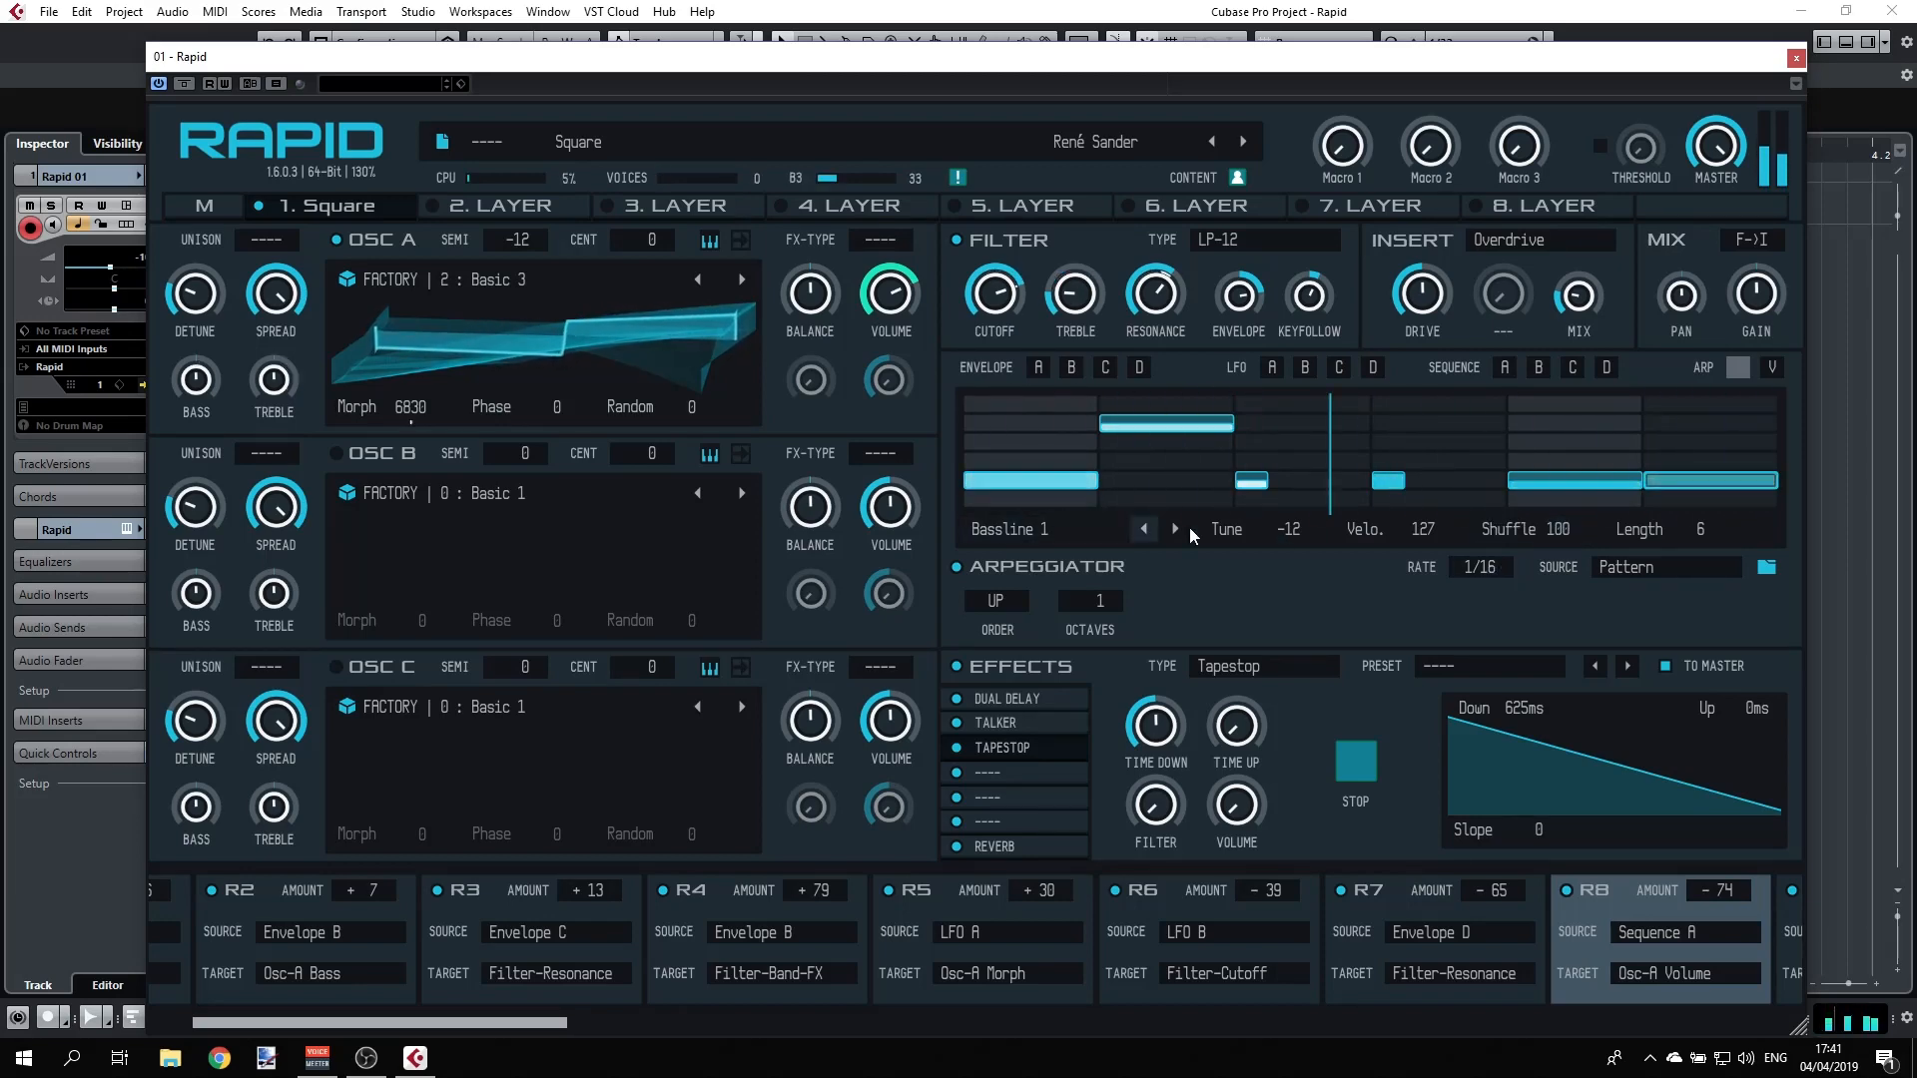
left_click_drag(1278, 535, 1286, 619)
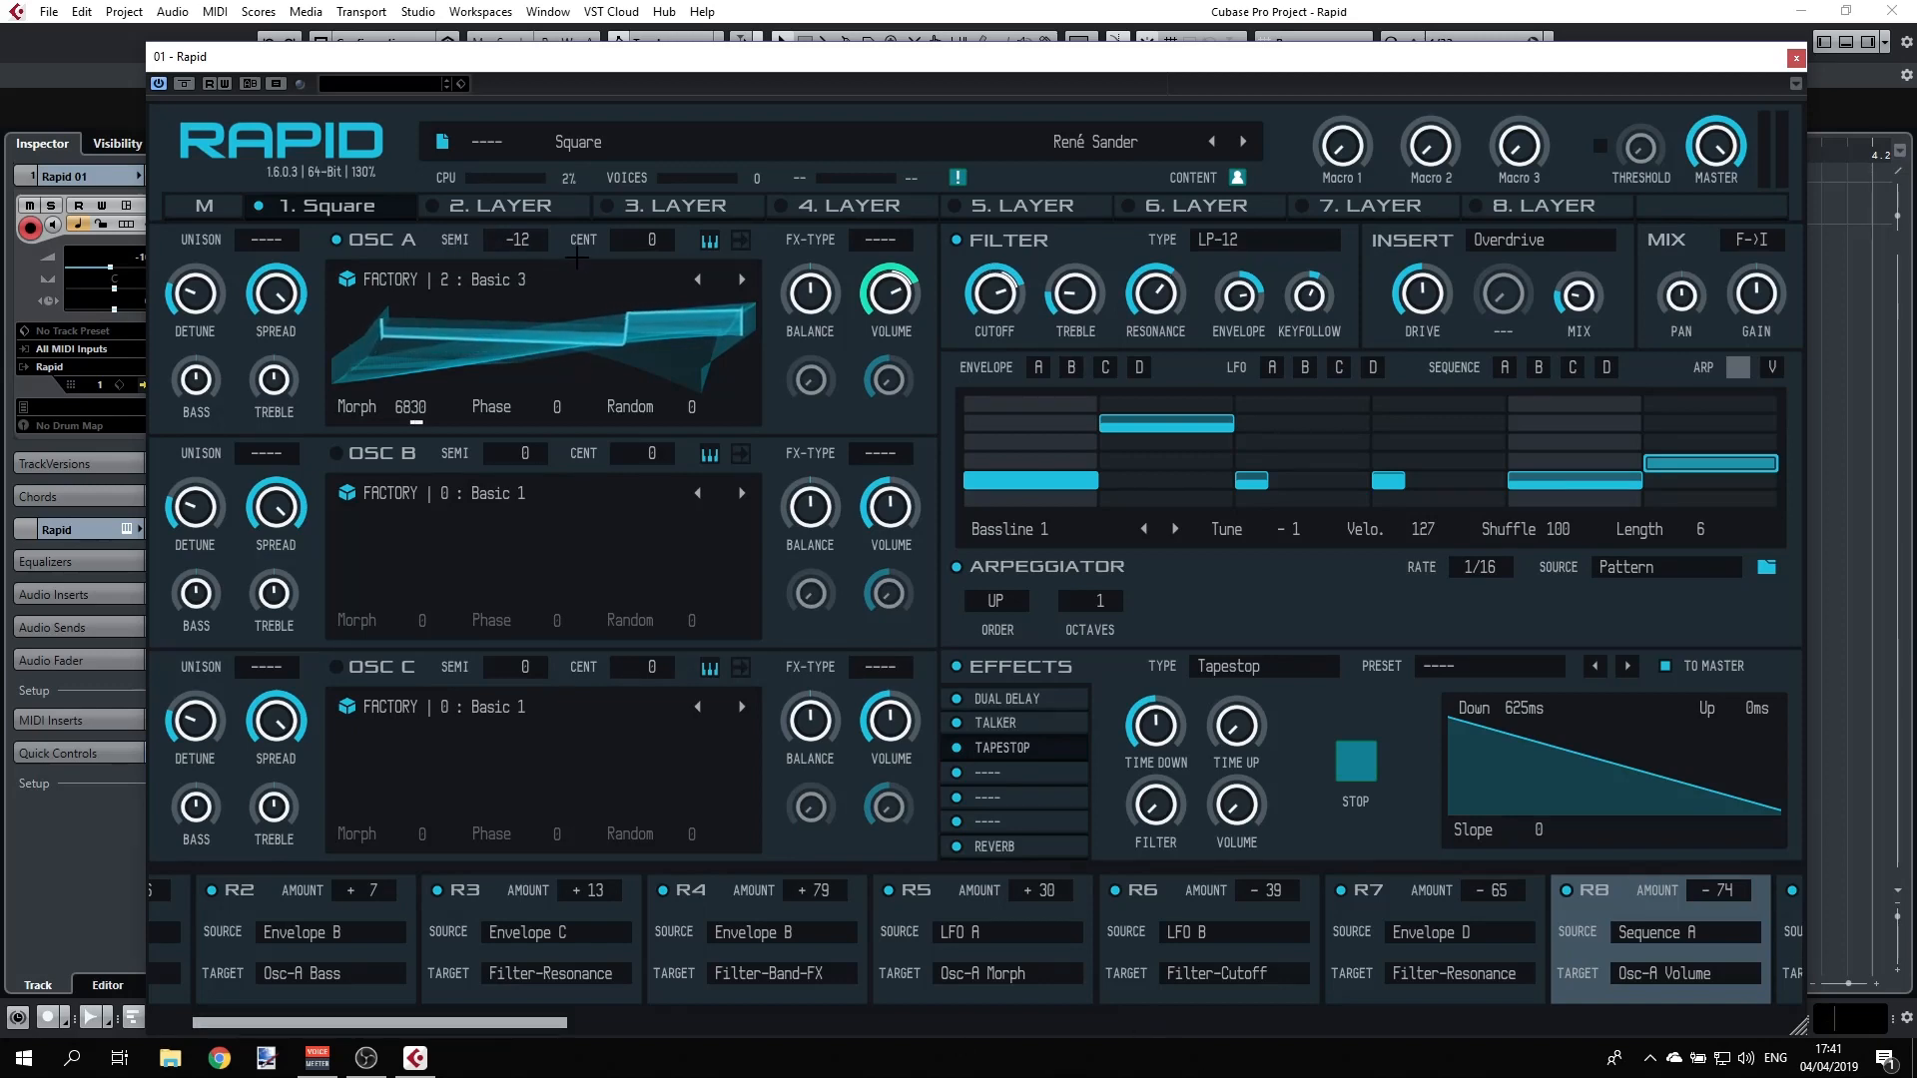
- Open the second layer and activate it
mouse_move(591, 260)
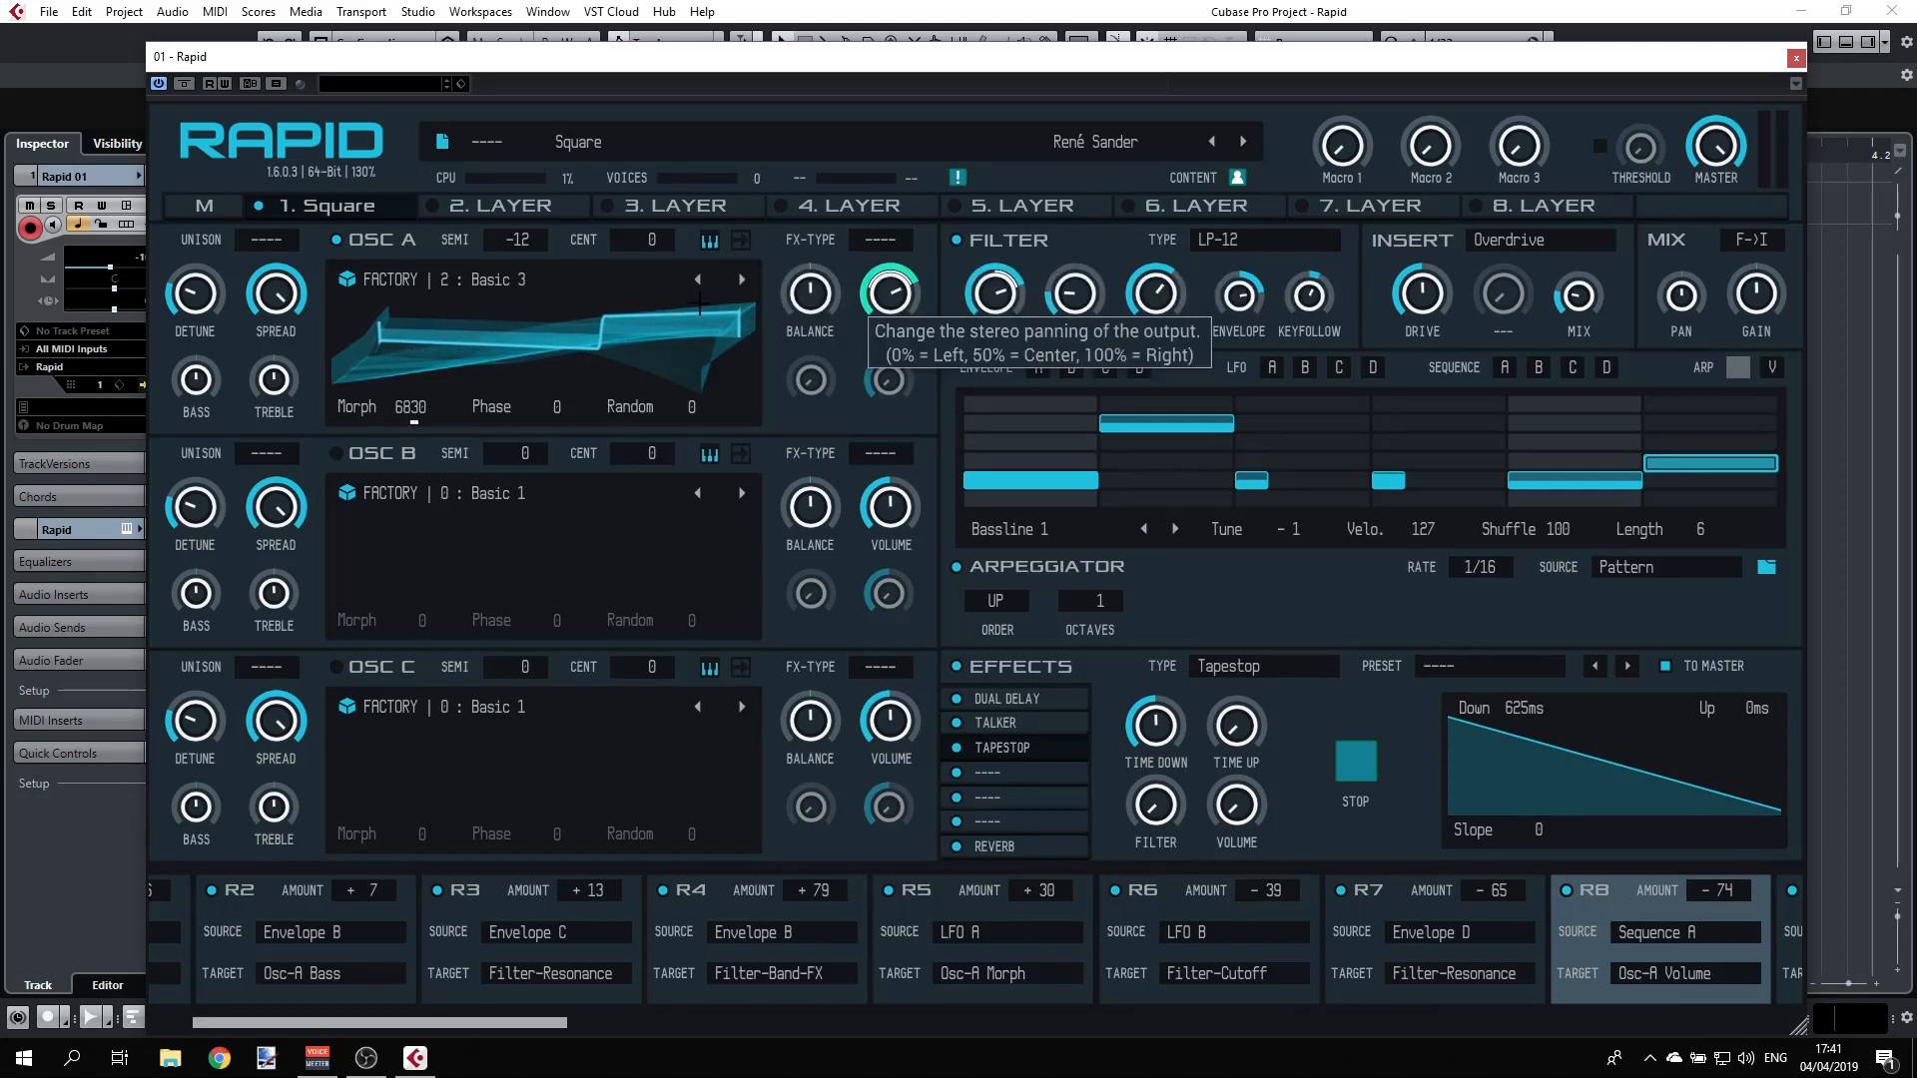
left_click(506, 203)
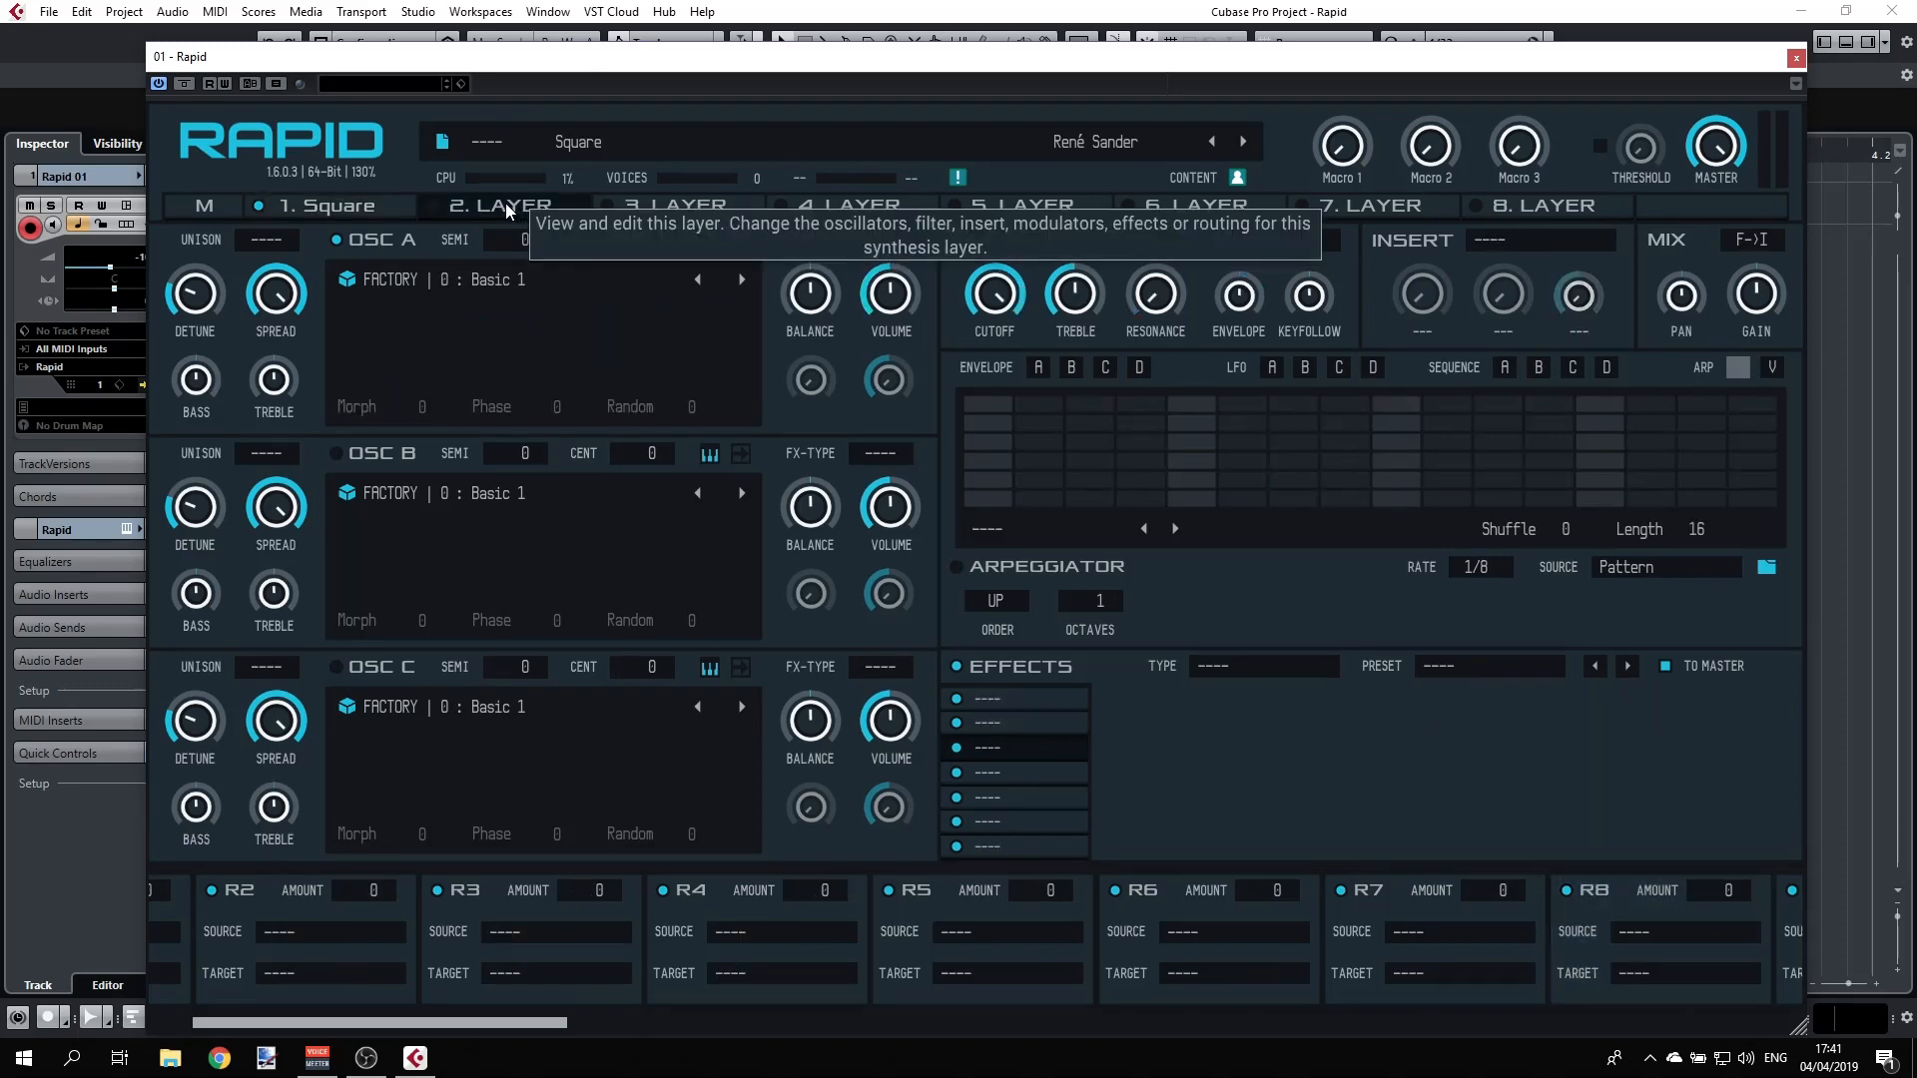
left_click(430, 208)
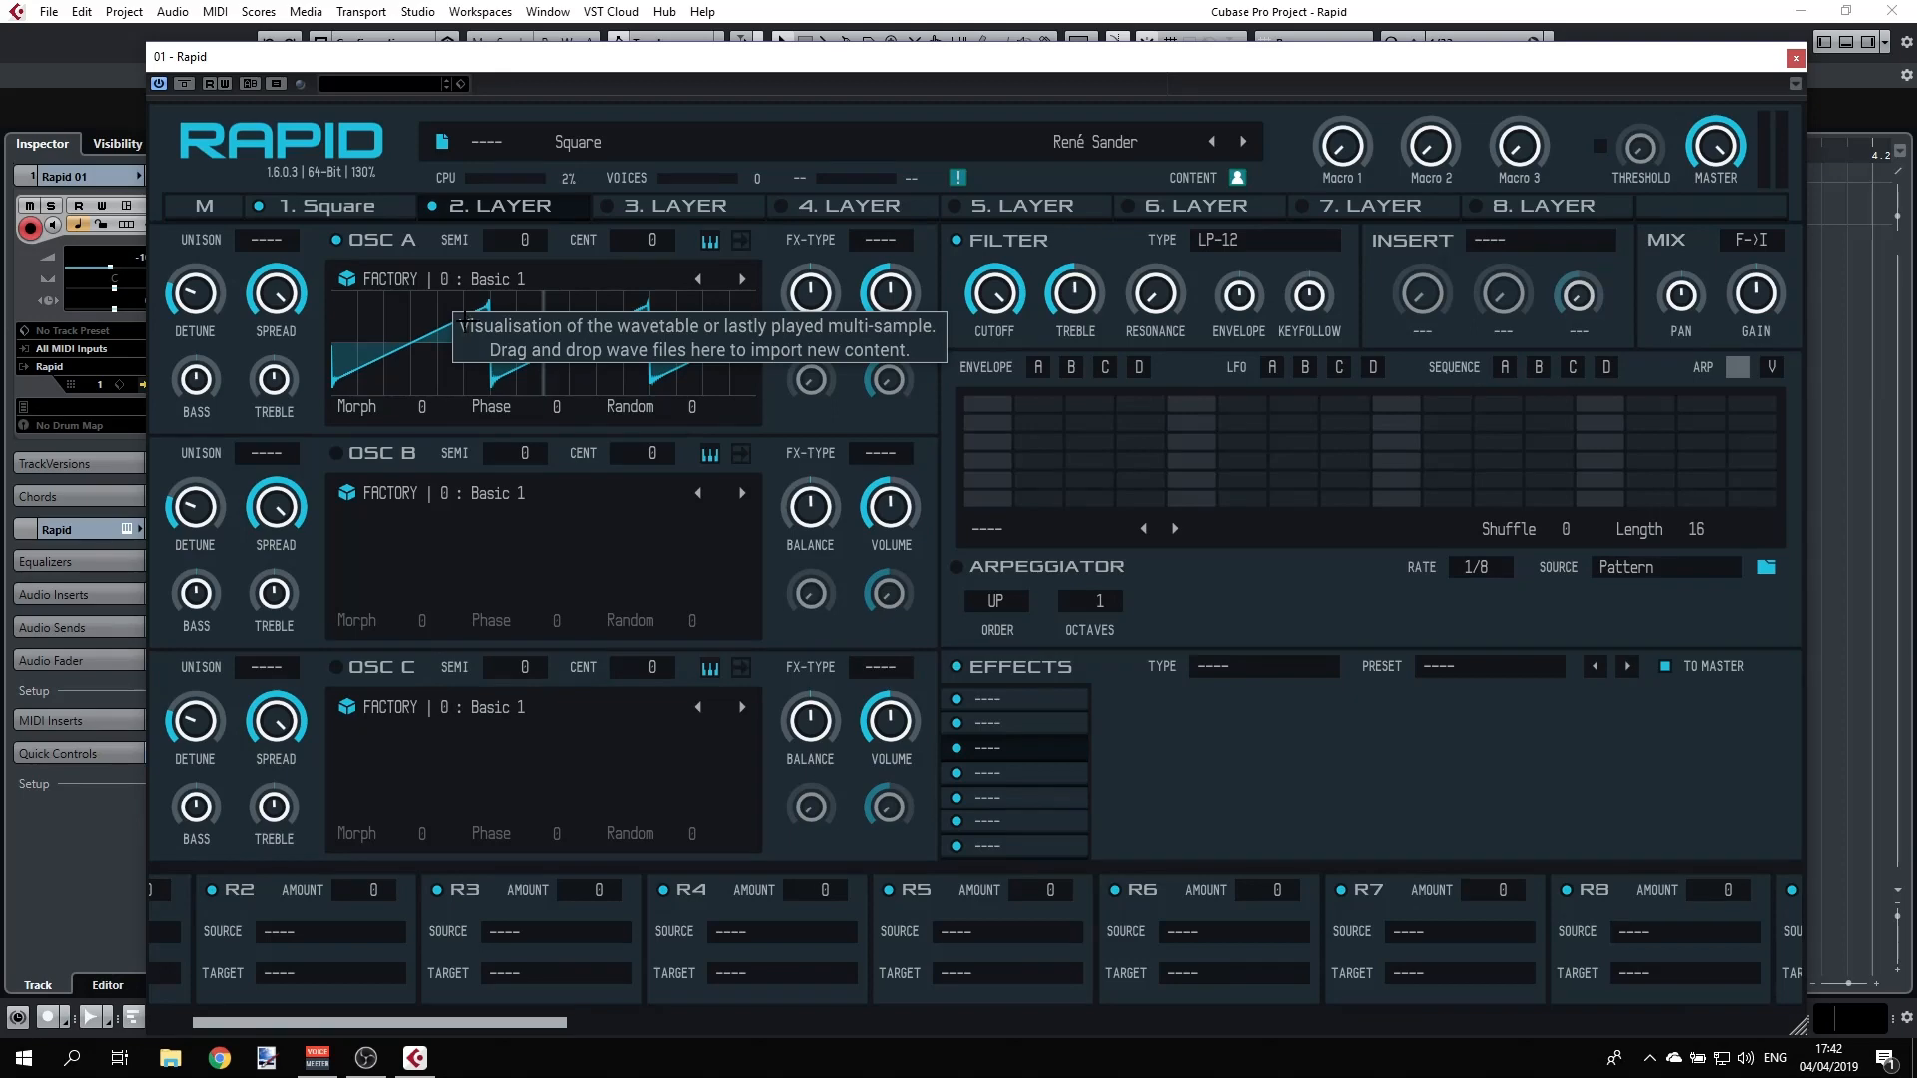
- Browse the Arpeggiator bank on the master page and load Acid And Reverb, At The Moment and Cabin Pressure in turn
left_click(204, 205)
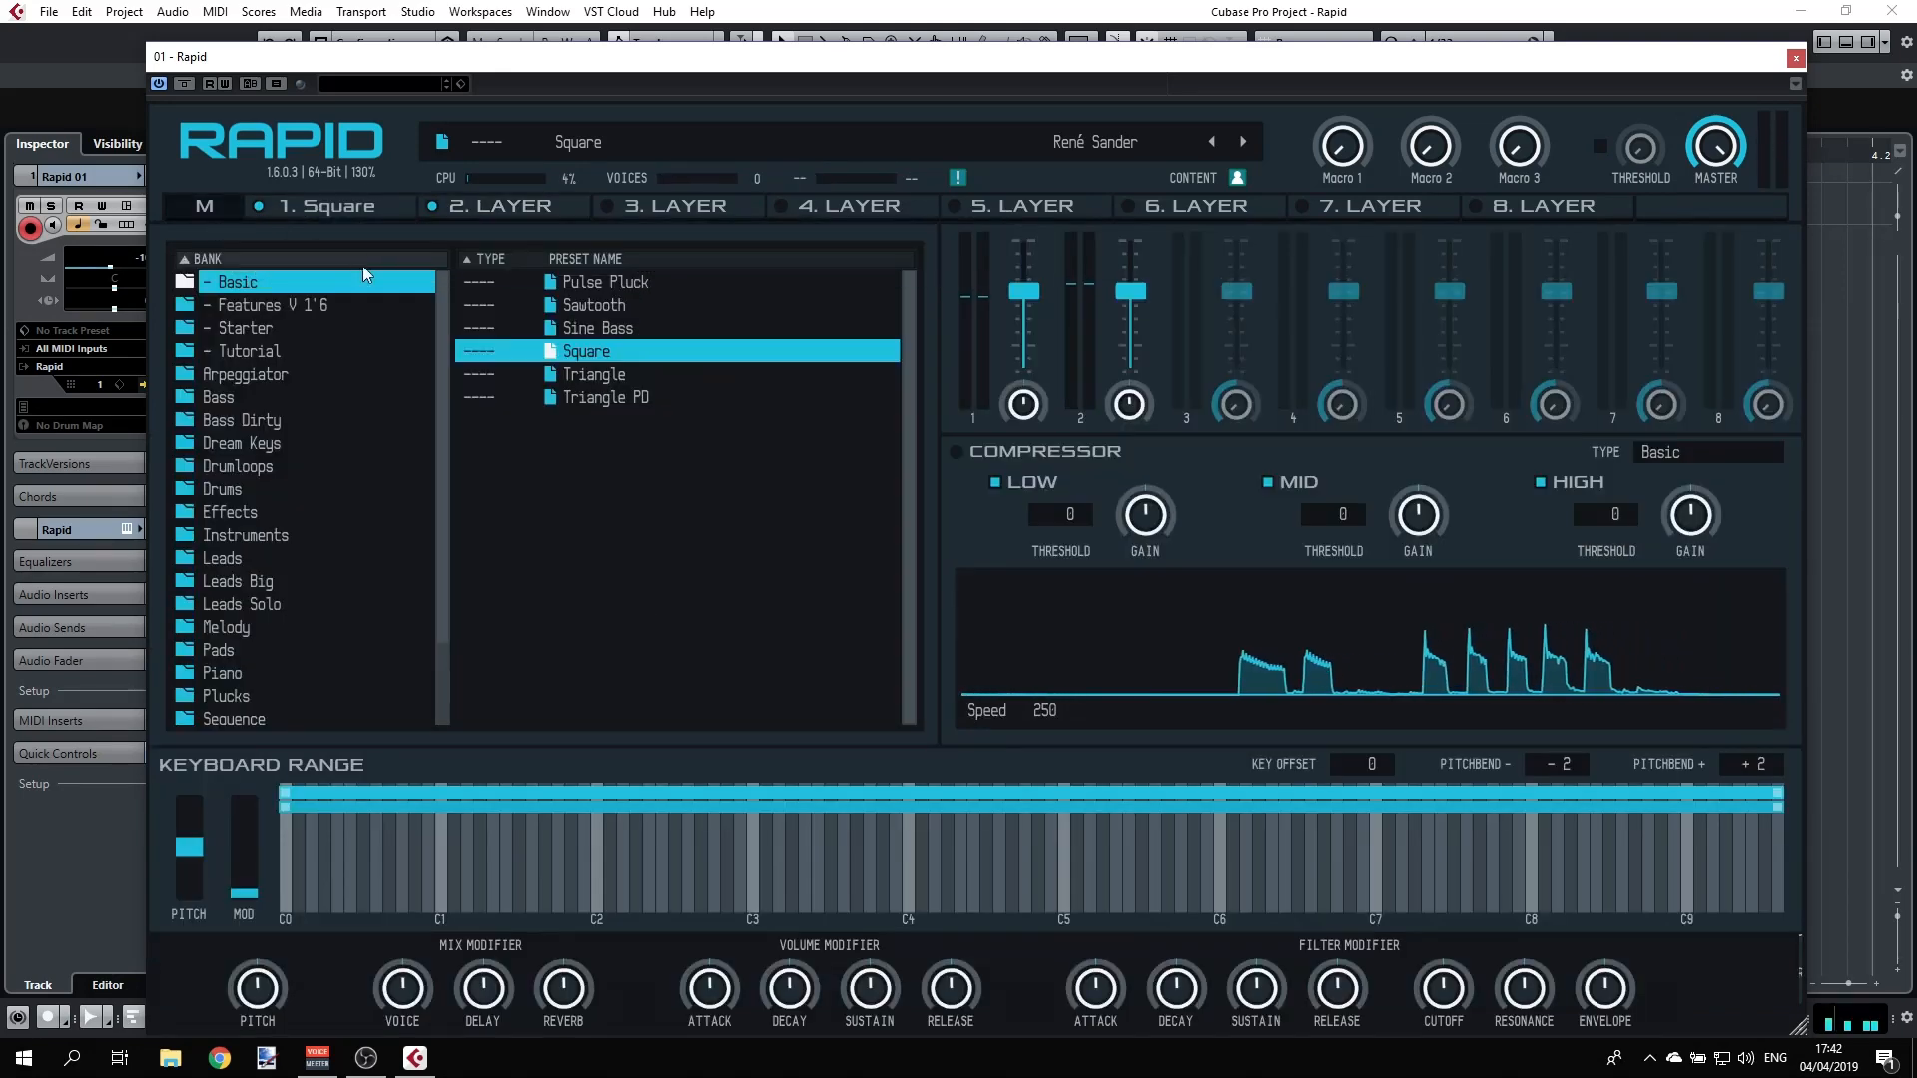
left_click(286, 368)
left_click(550, 338)
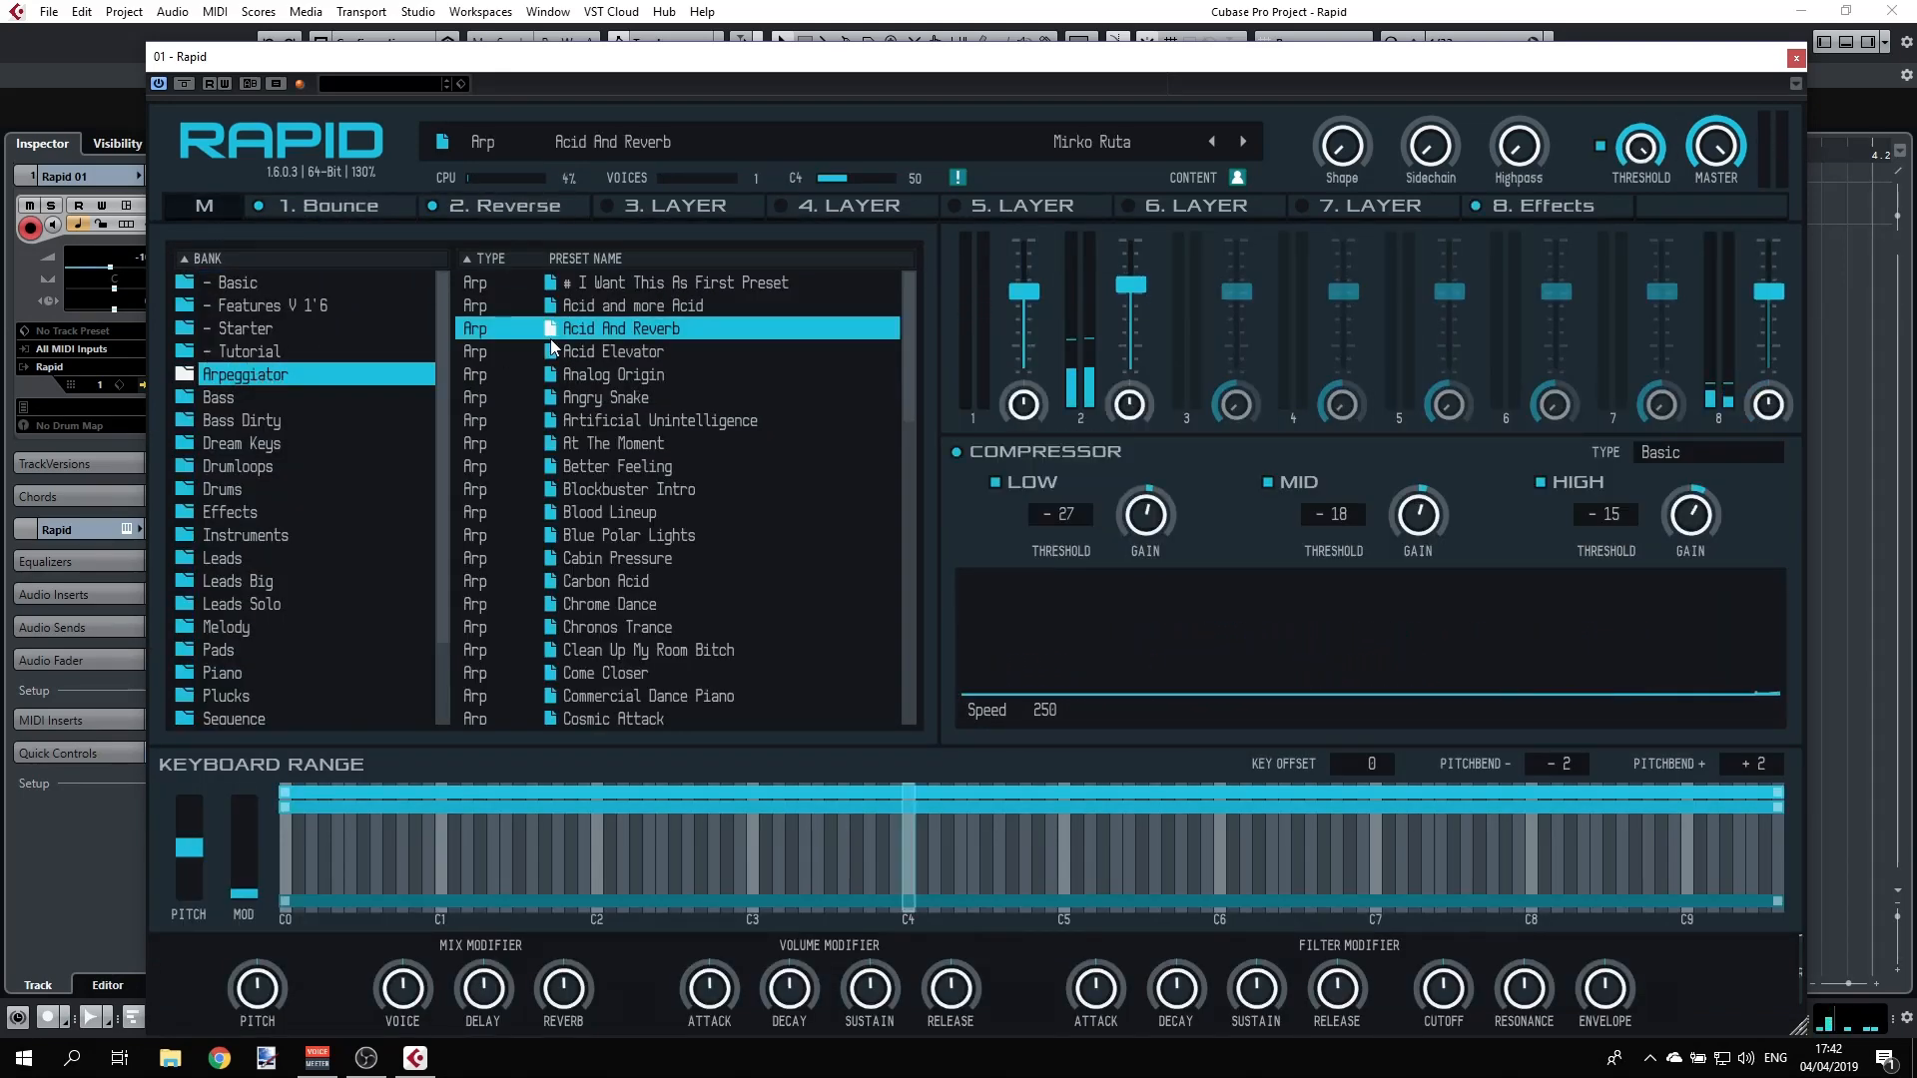
left_click(623, 447)
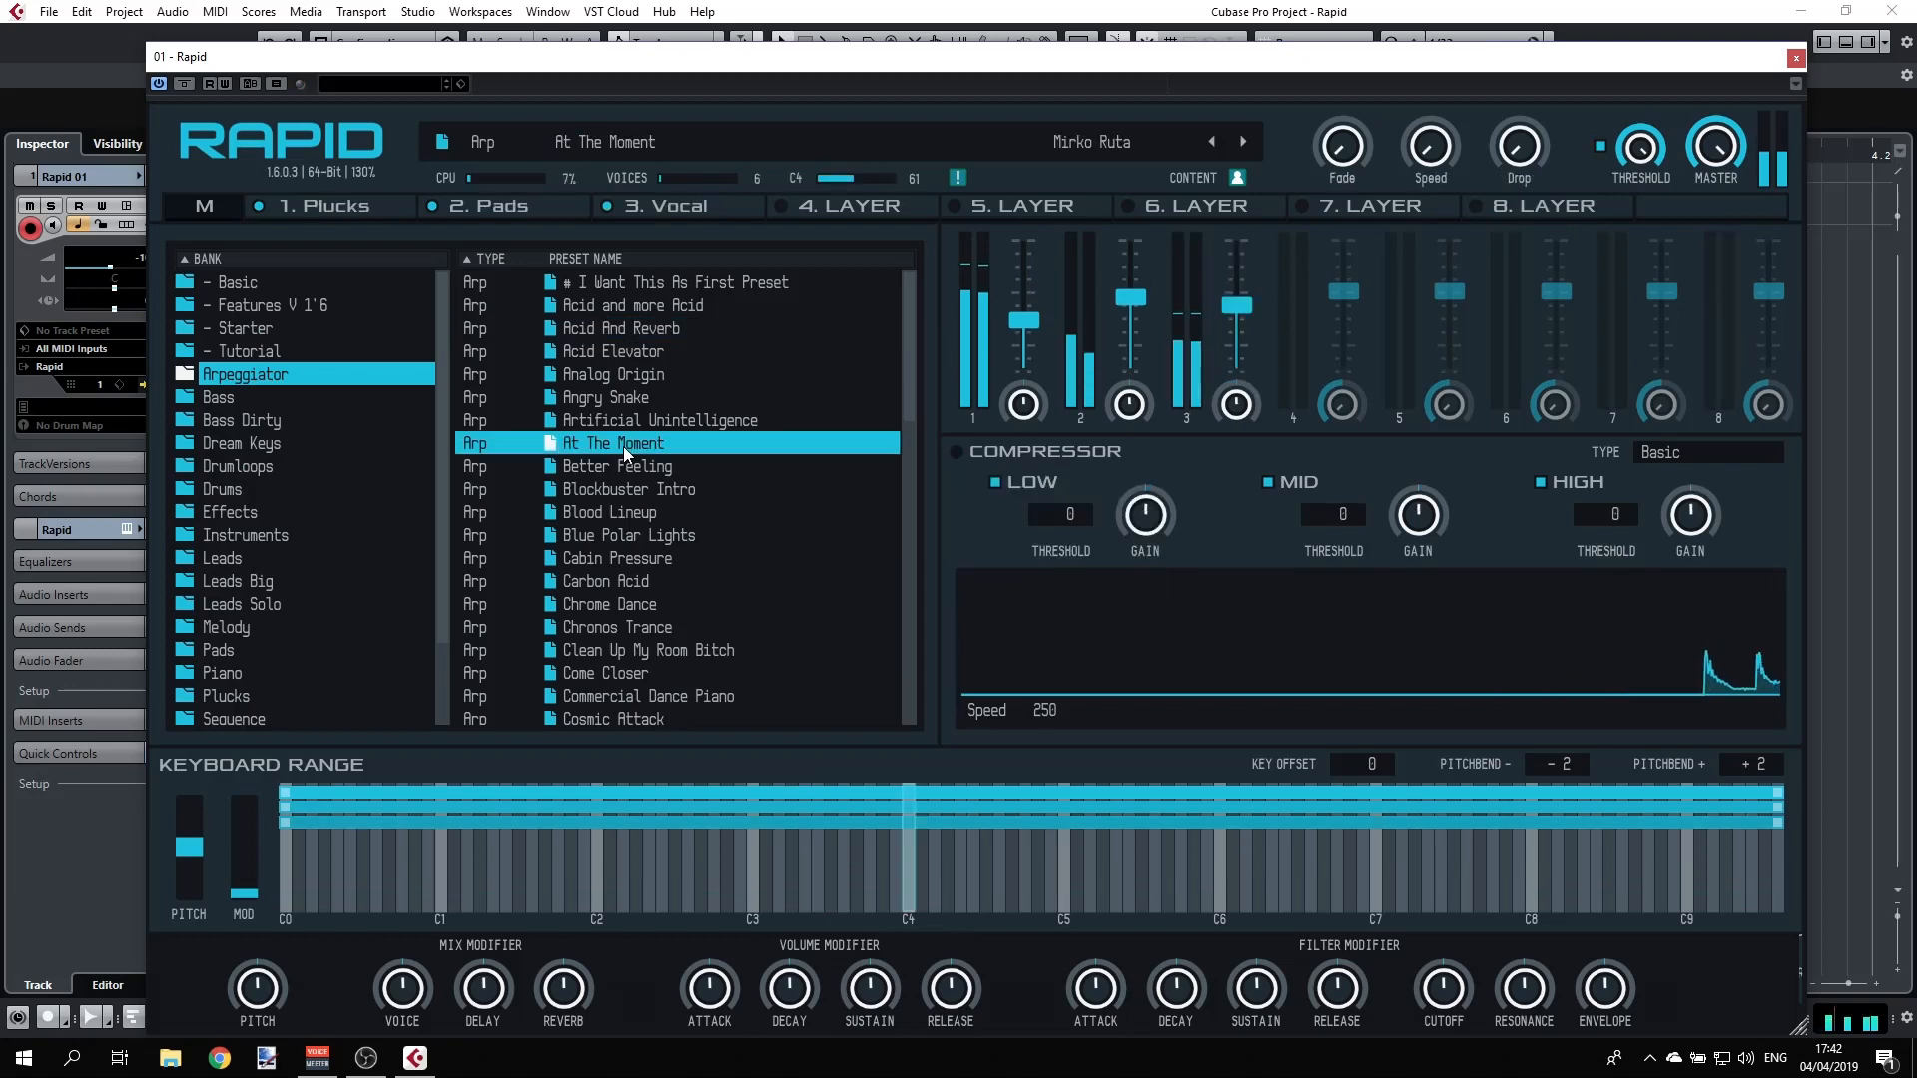
left_click(614, 559)
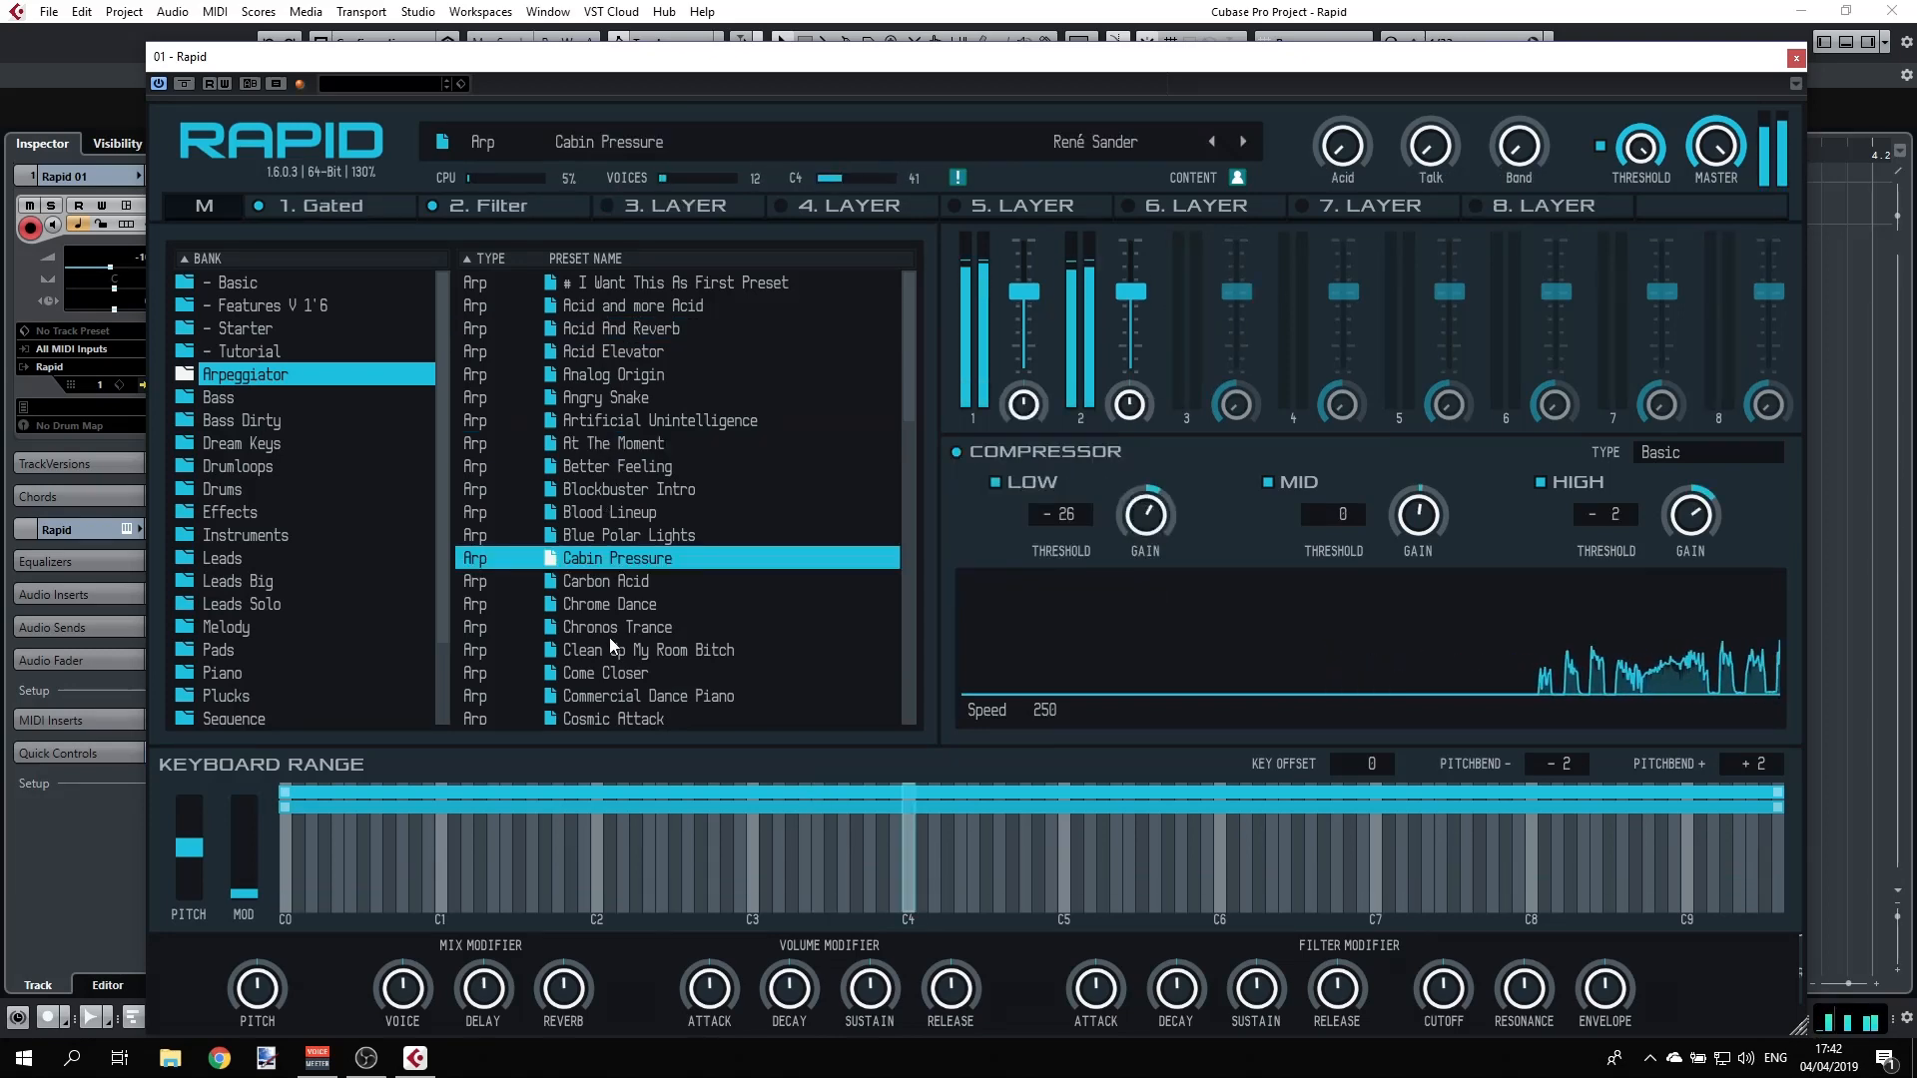
- Audition the Arpeggiator presets Come Closer, Heavens Bells, Land Of Birds, Magenta Steps, Reduction and Rush E-Pluck in turn
left_click(613, 673)
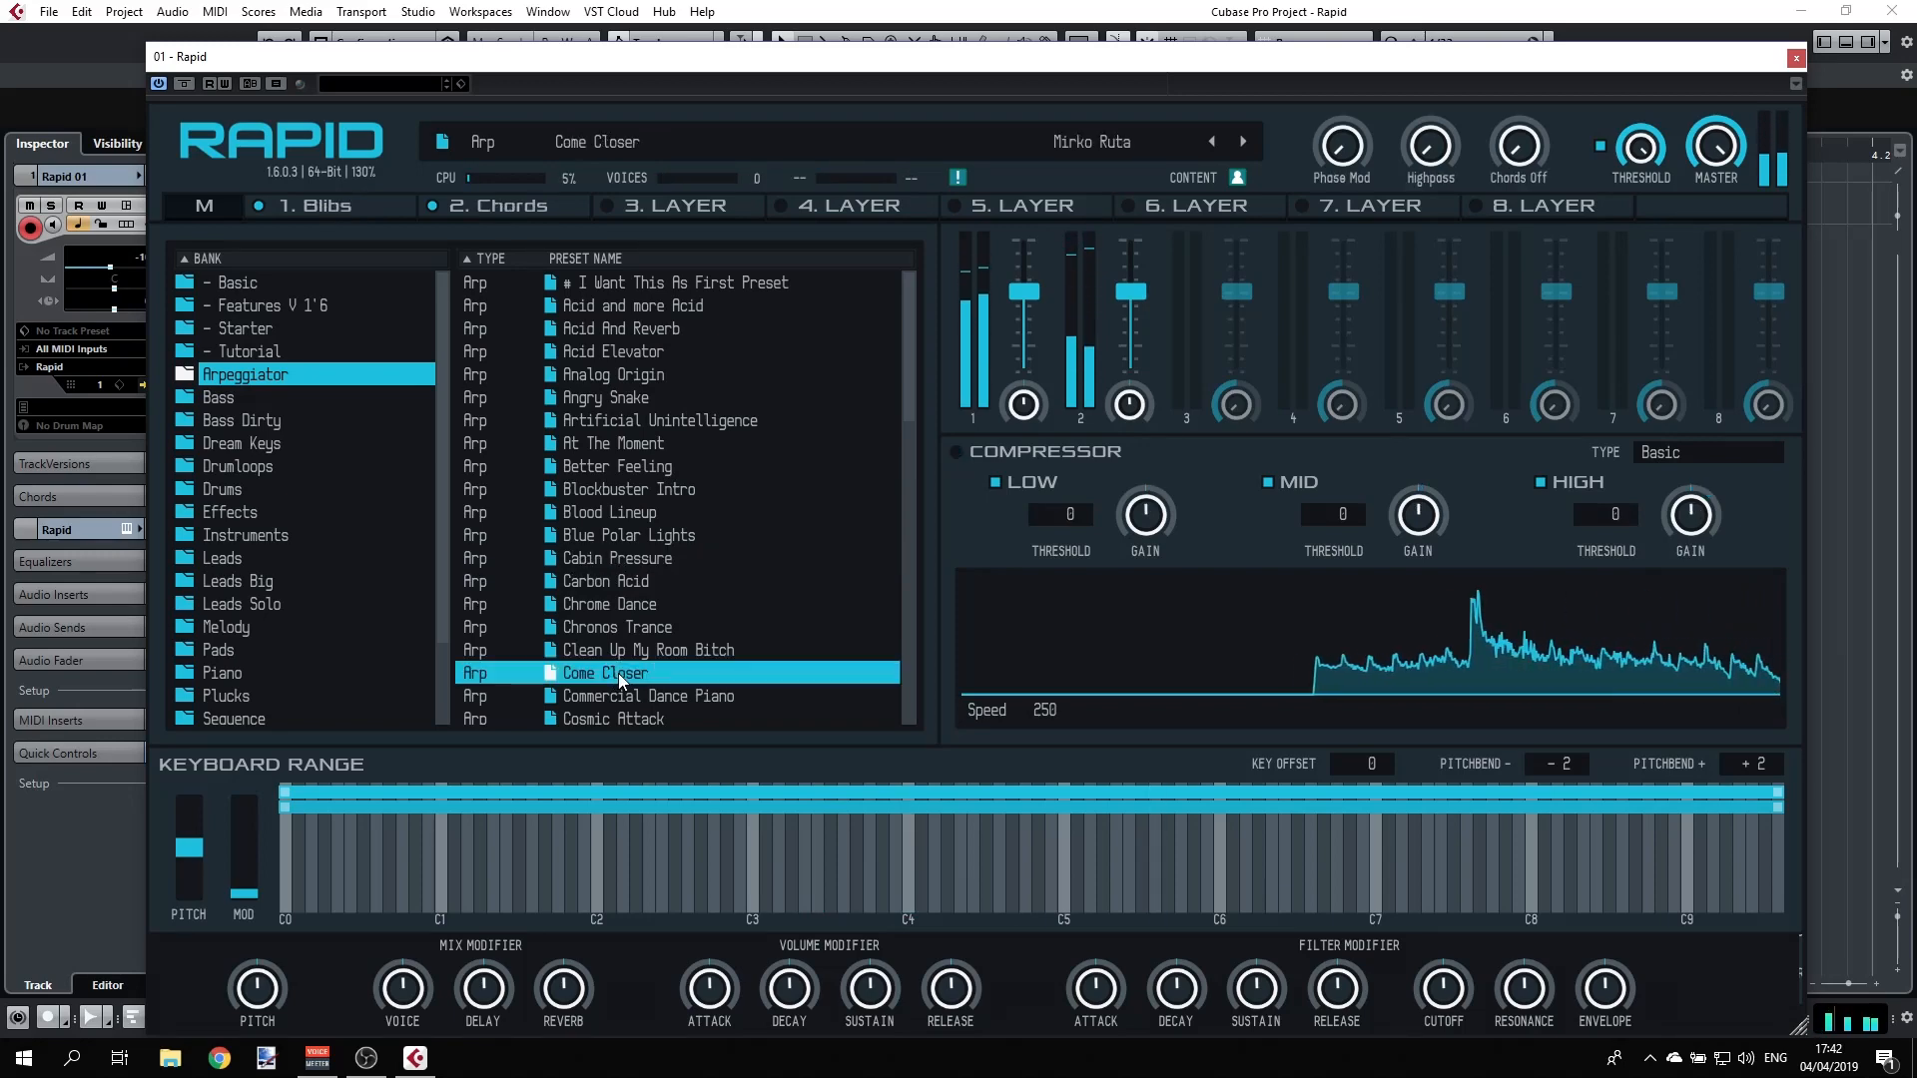
scroll(754, 582, "down", 5)
left_click(689, 597)
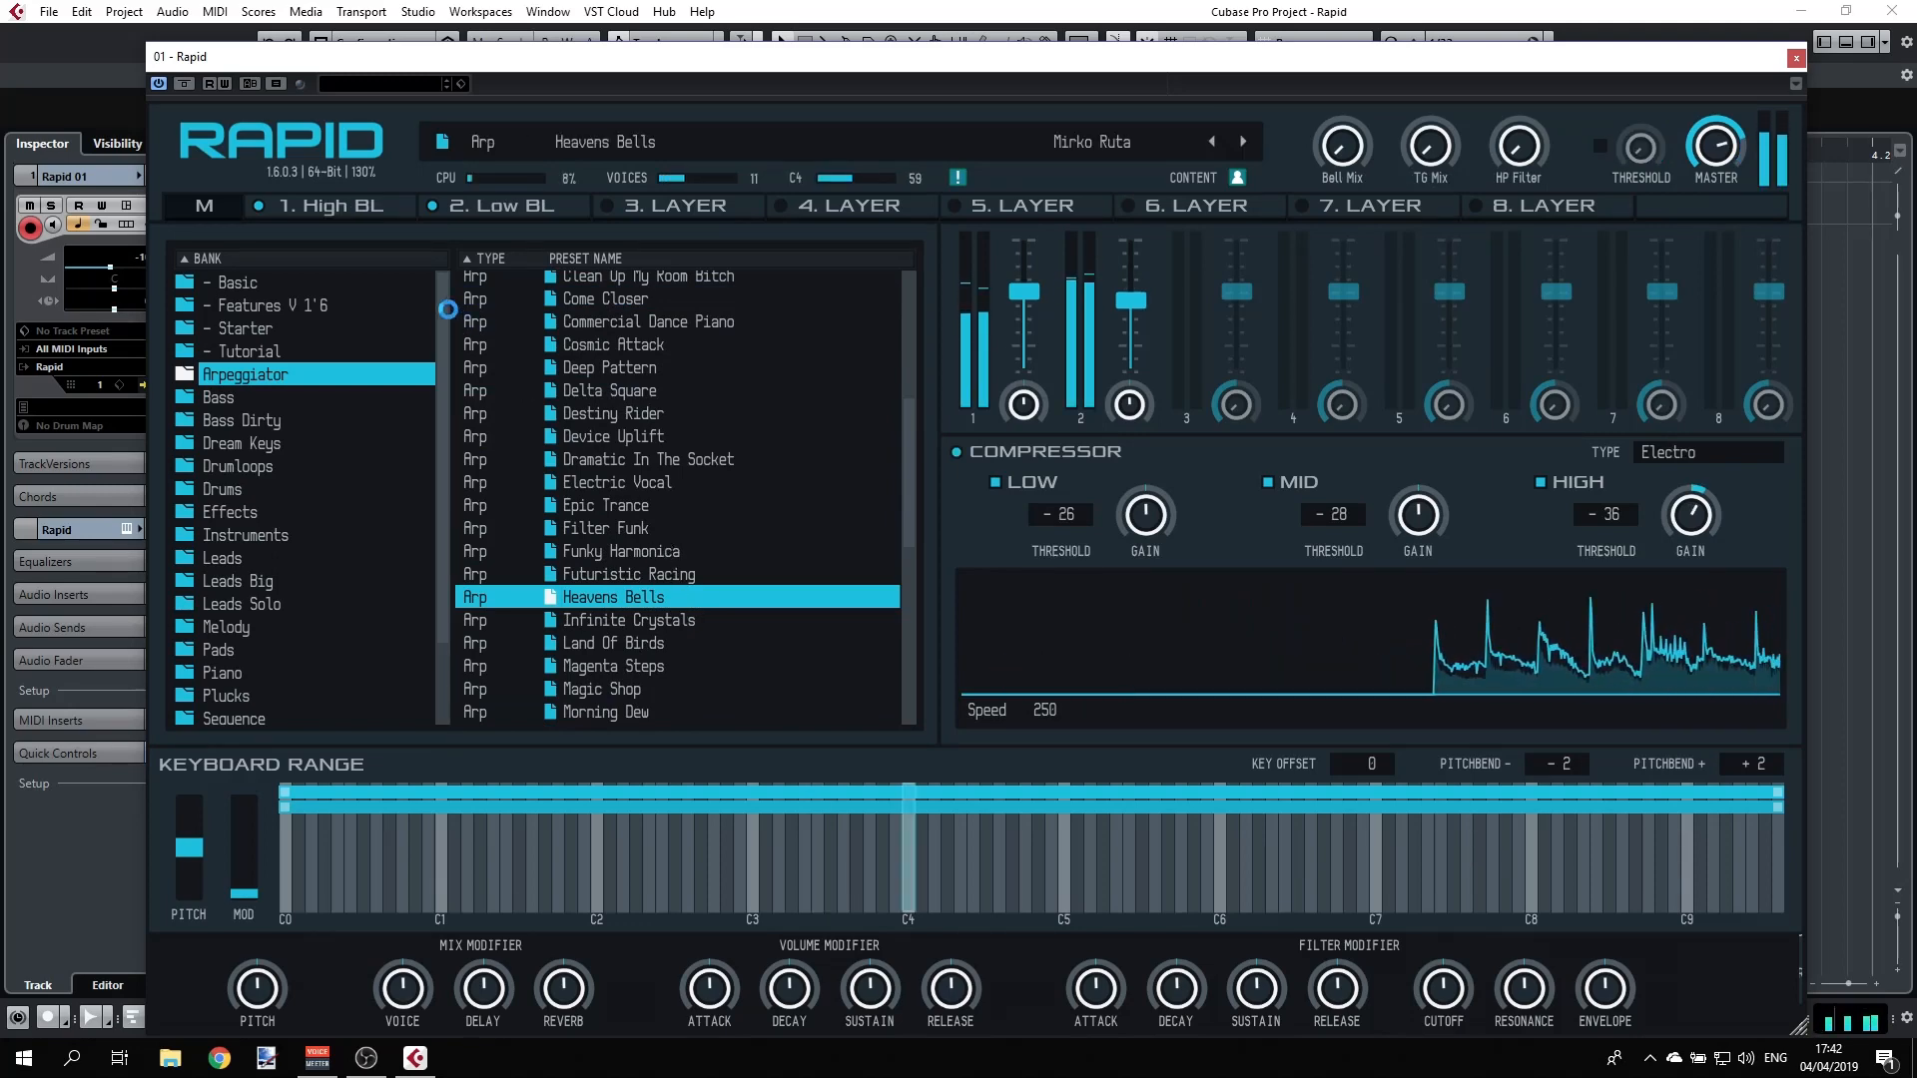
left_click(620, 649)
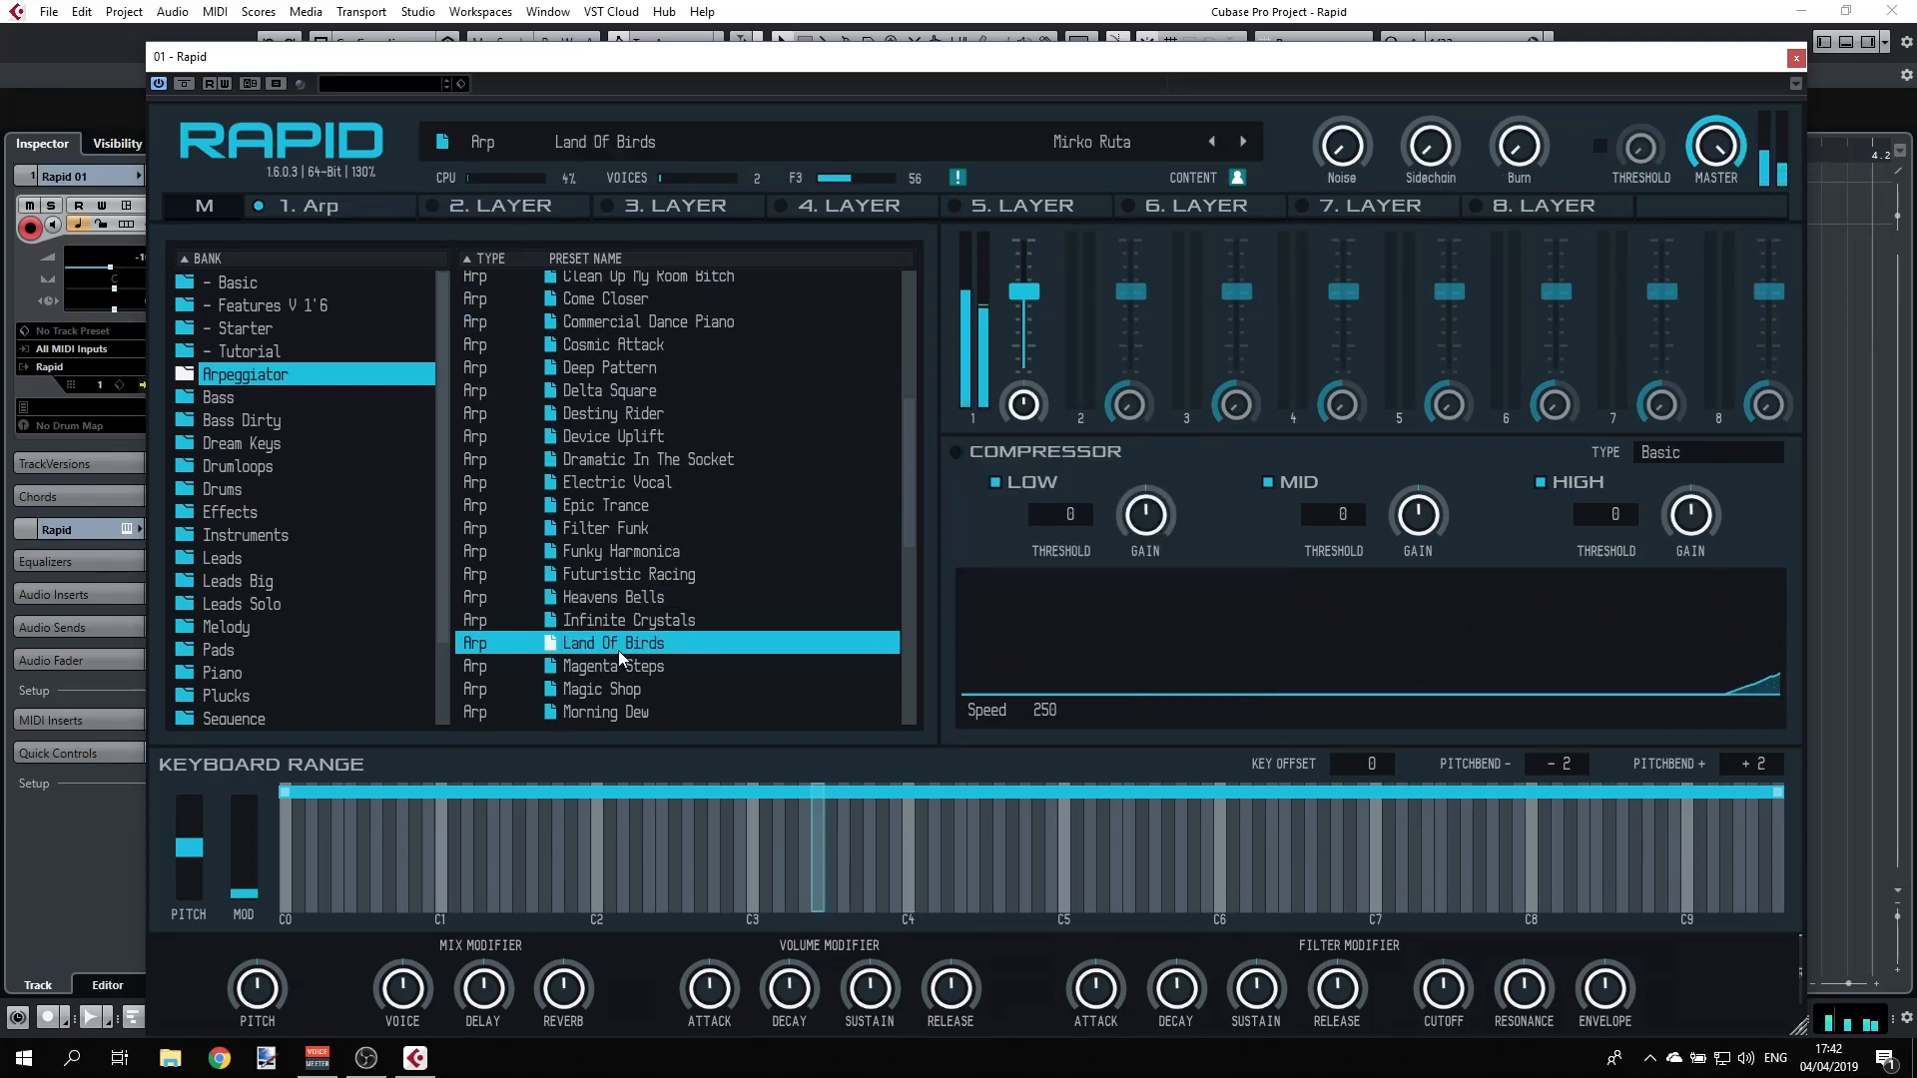
left_click(613, 665)
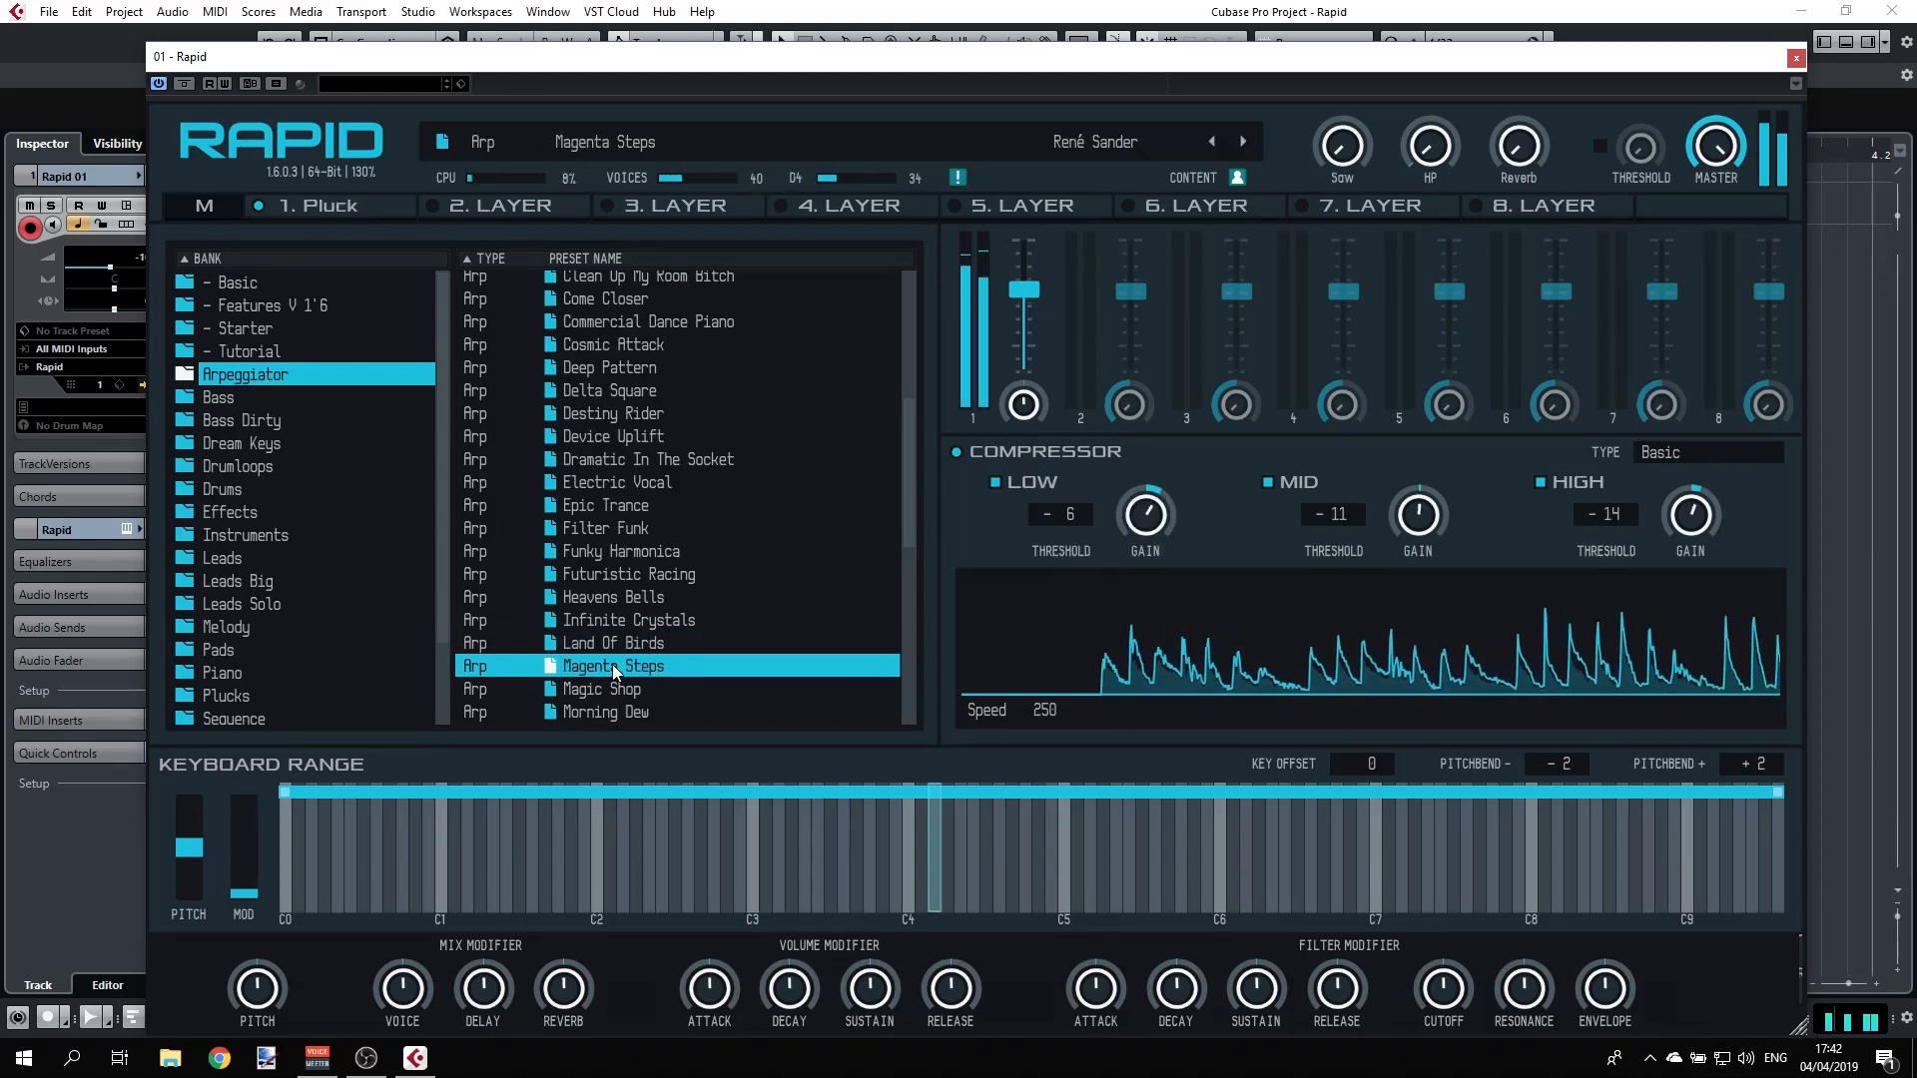
scroll(610, 643, "down", 4)
left_click(607, 639)
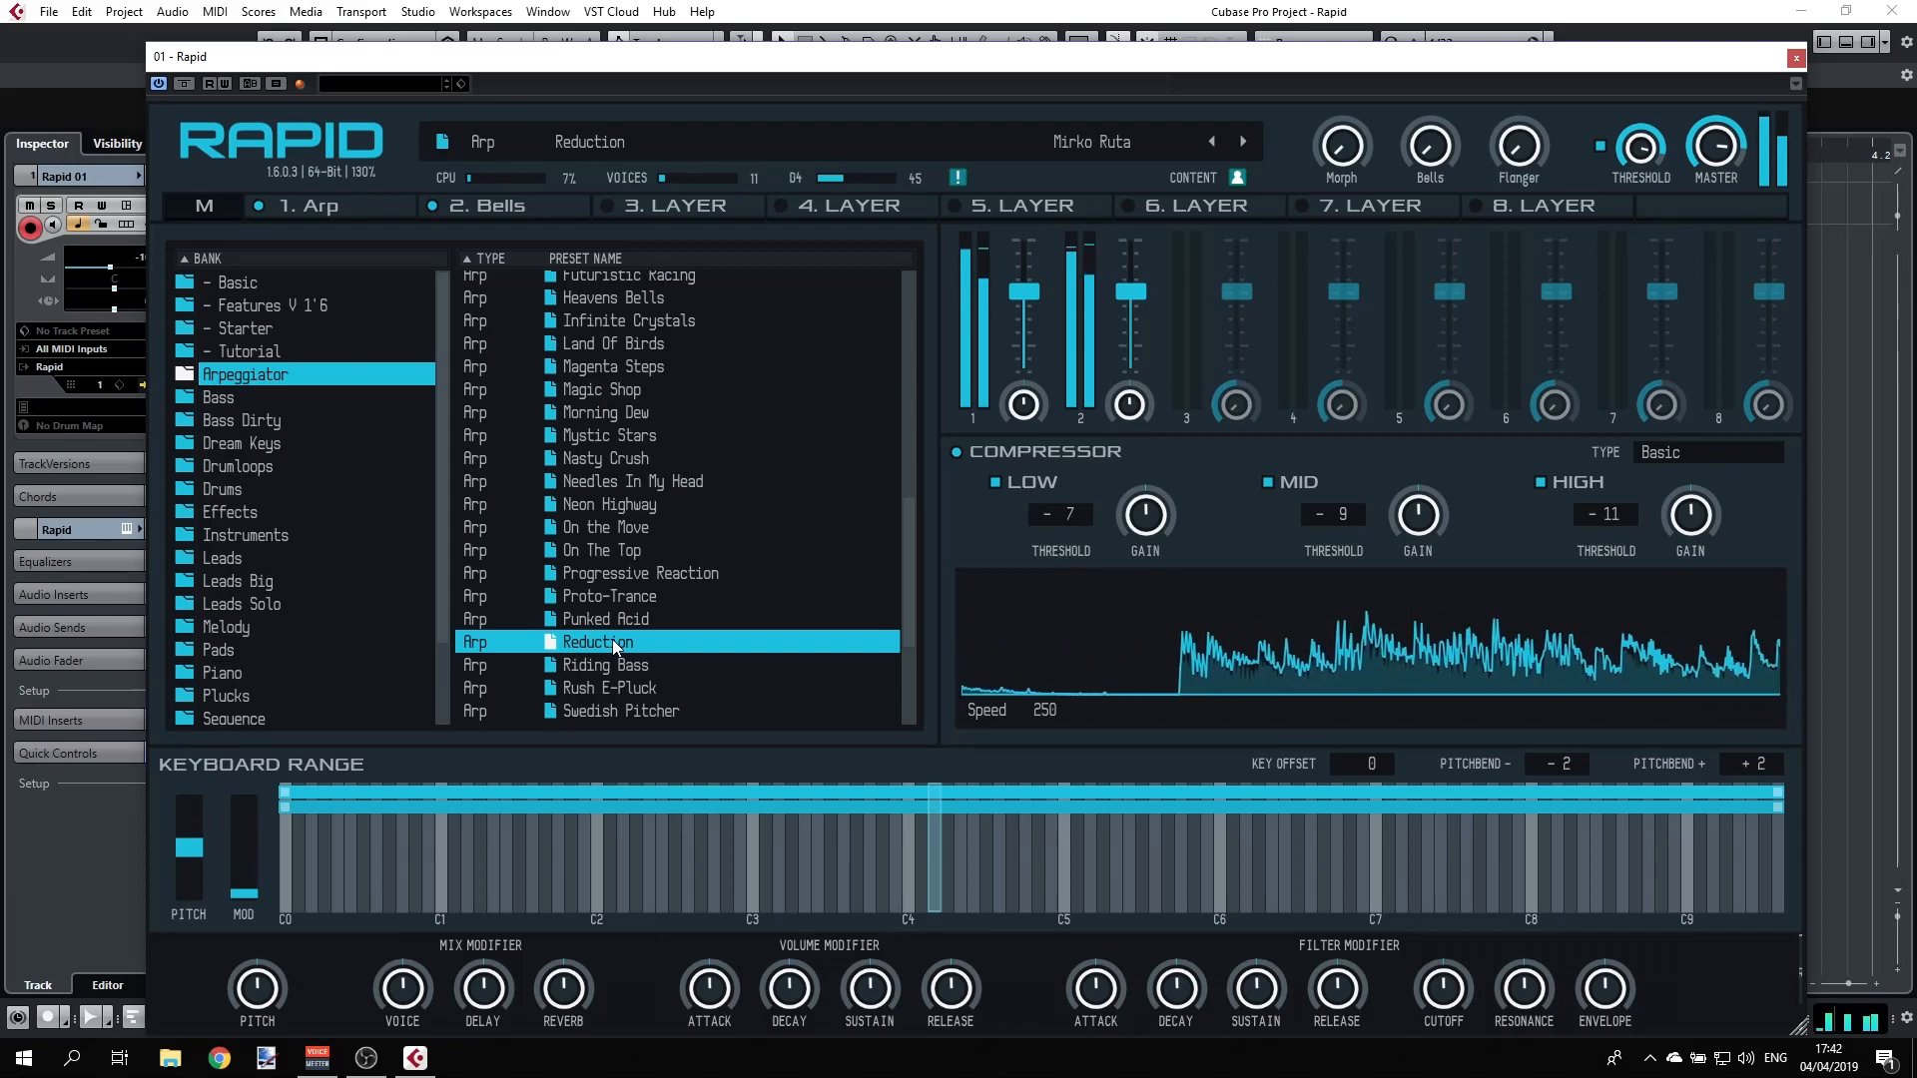
left_click(616, 689)
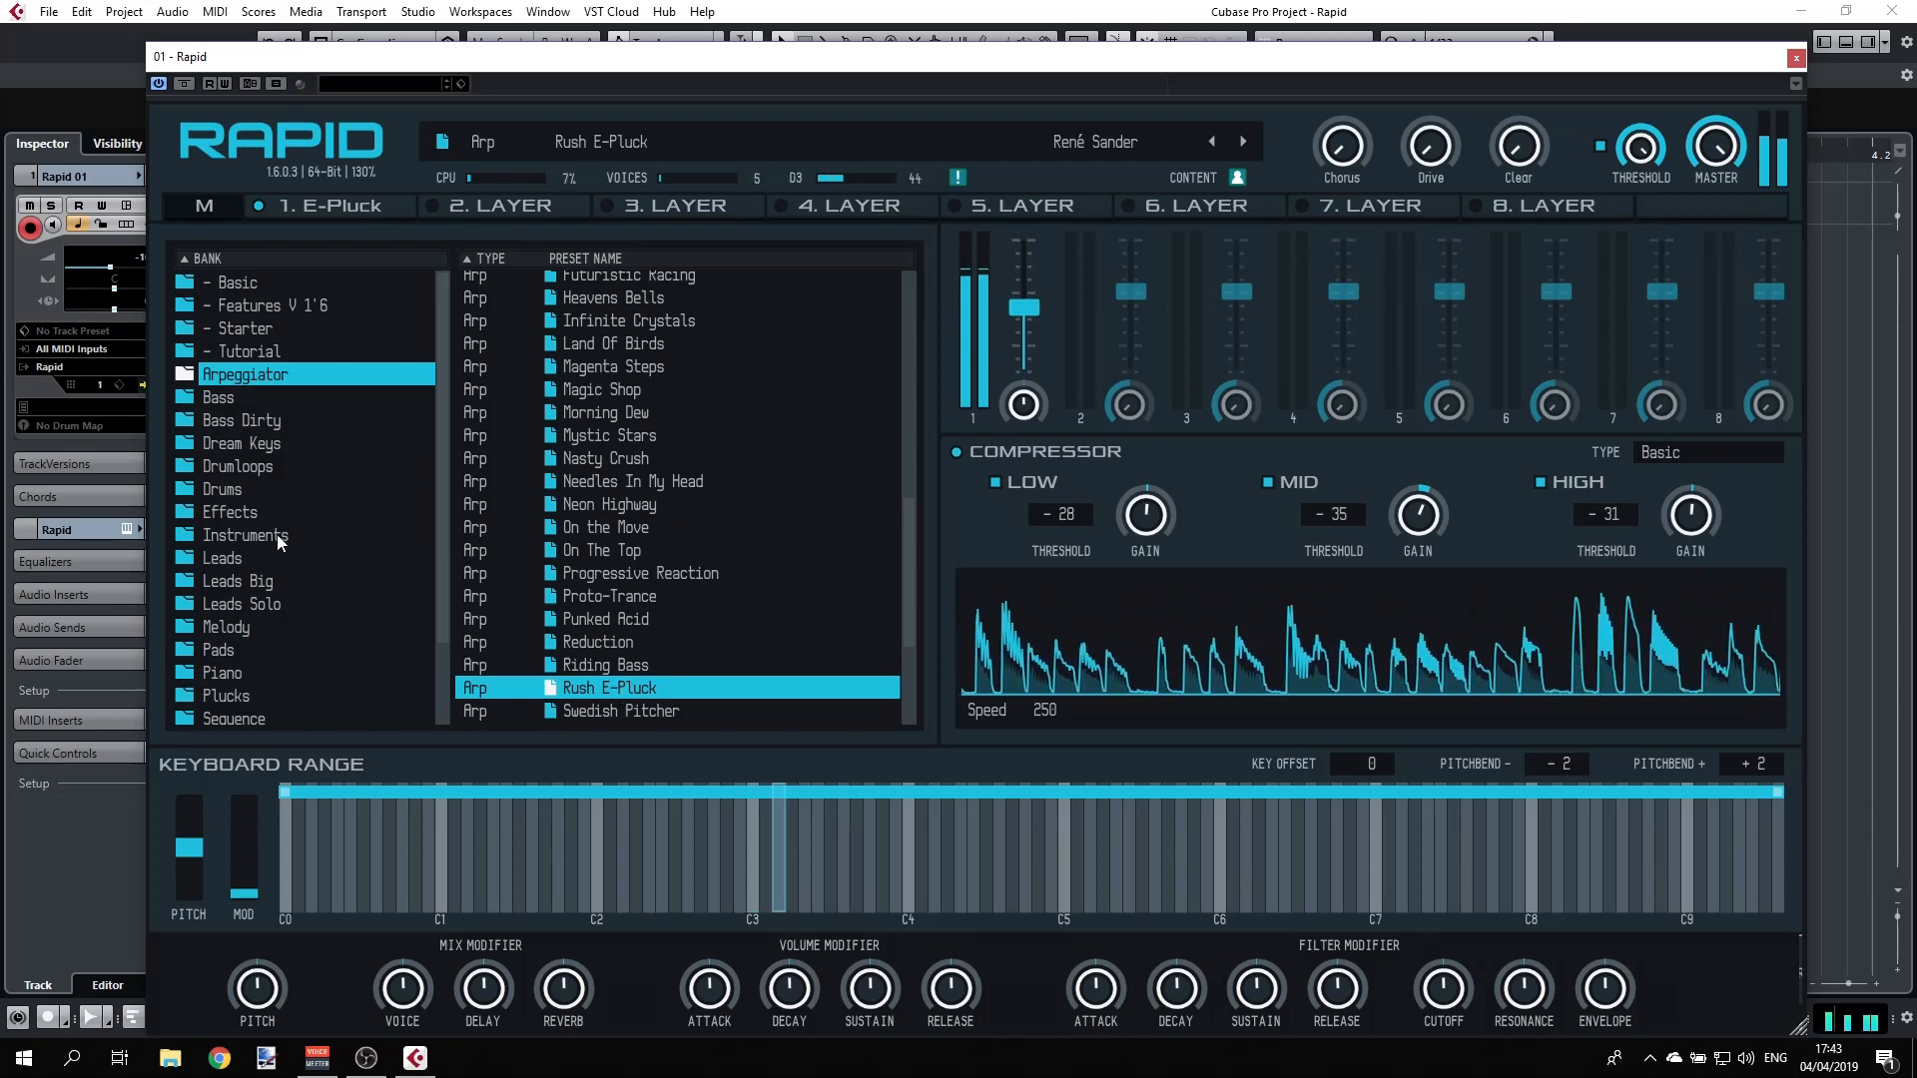
- Browse the Piano bank and audition Electric Organ, Fiesta Keys, Grand Glamour, Plastic Keys, Serenade and Shadow in turn
left_click(241, 677)
left_click(641, 400)
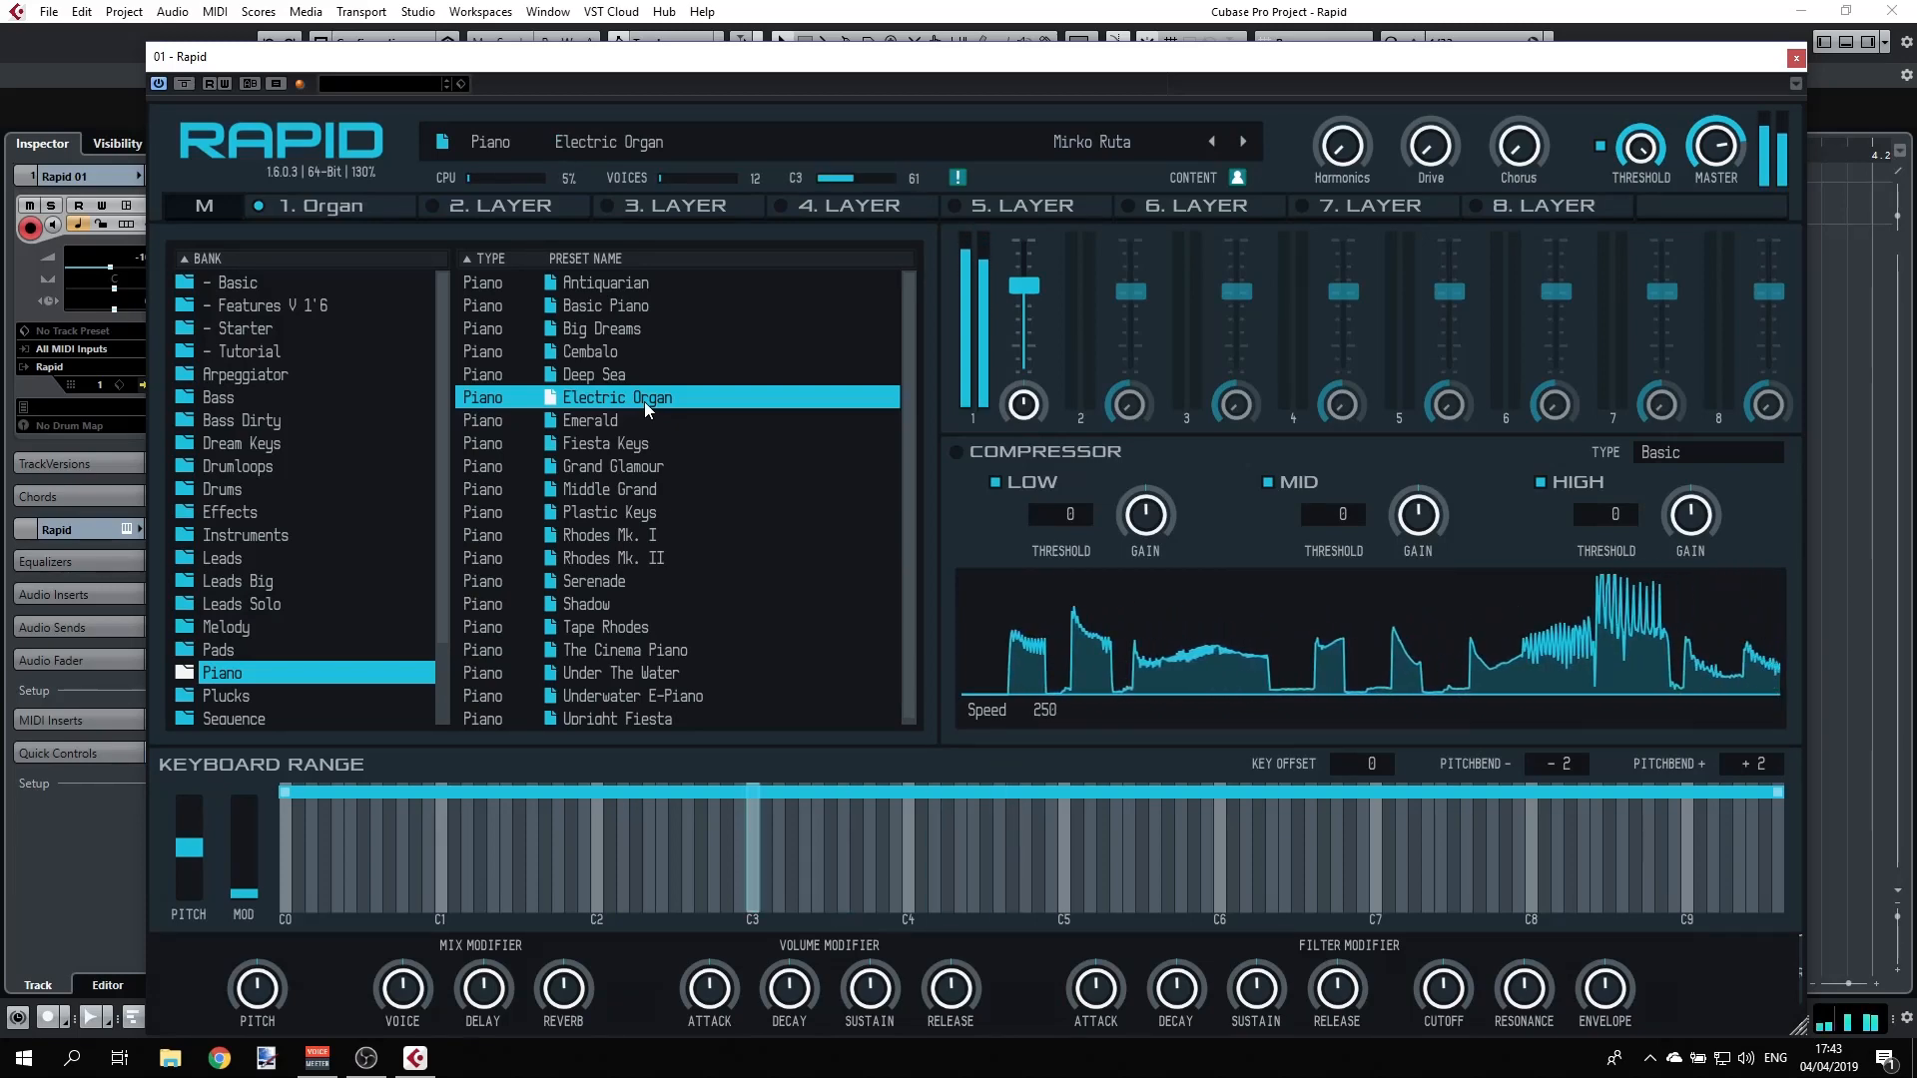
left_click(604, 443)
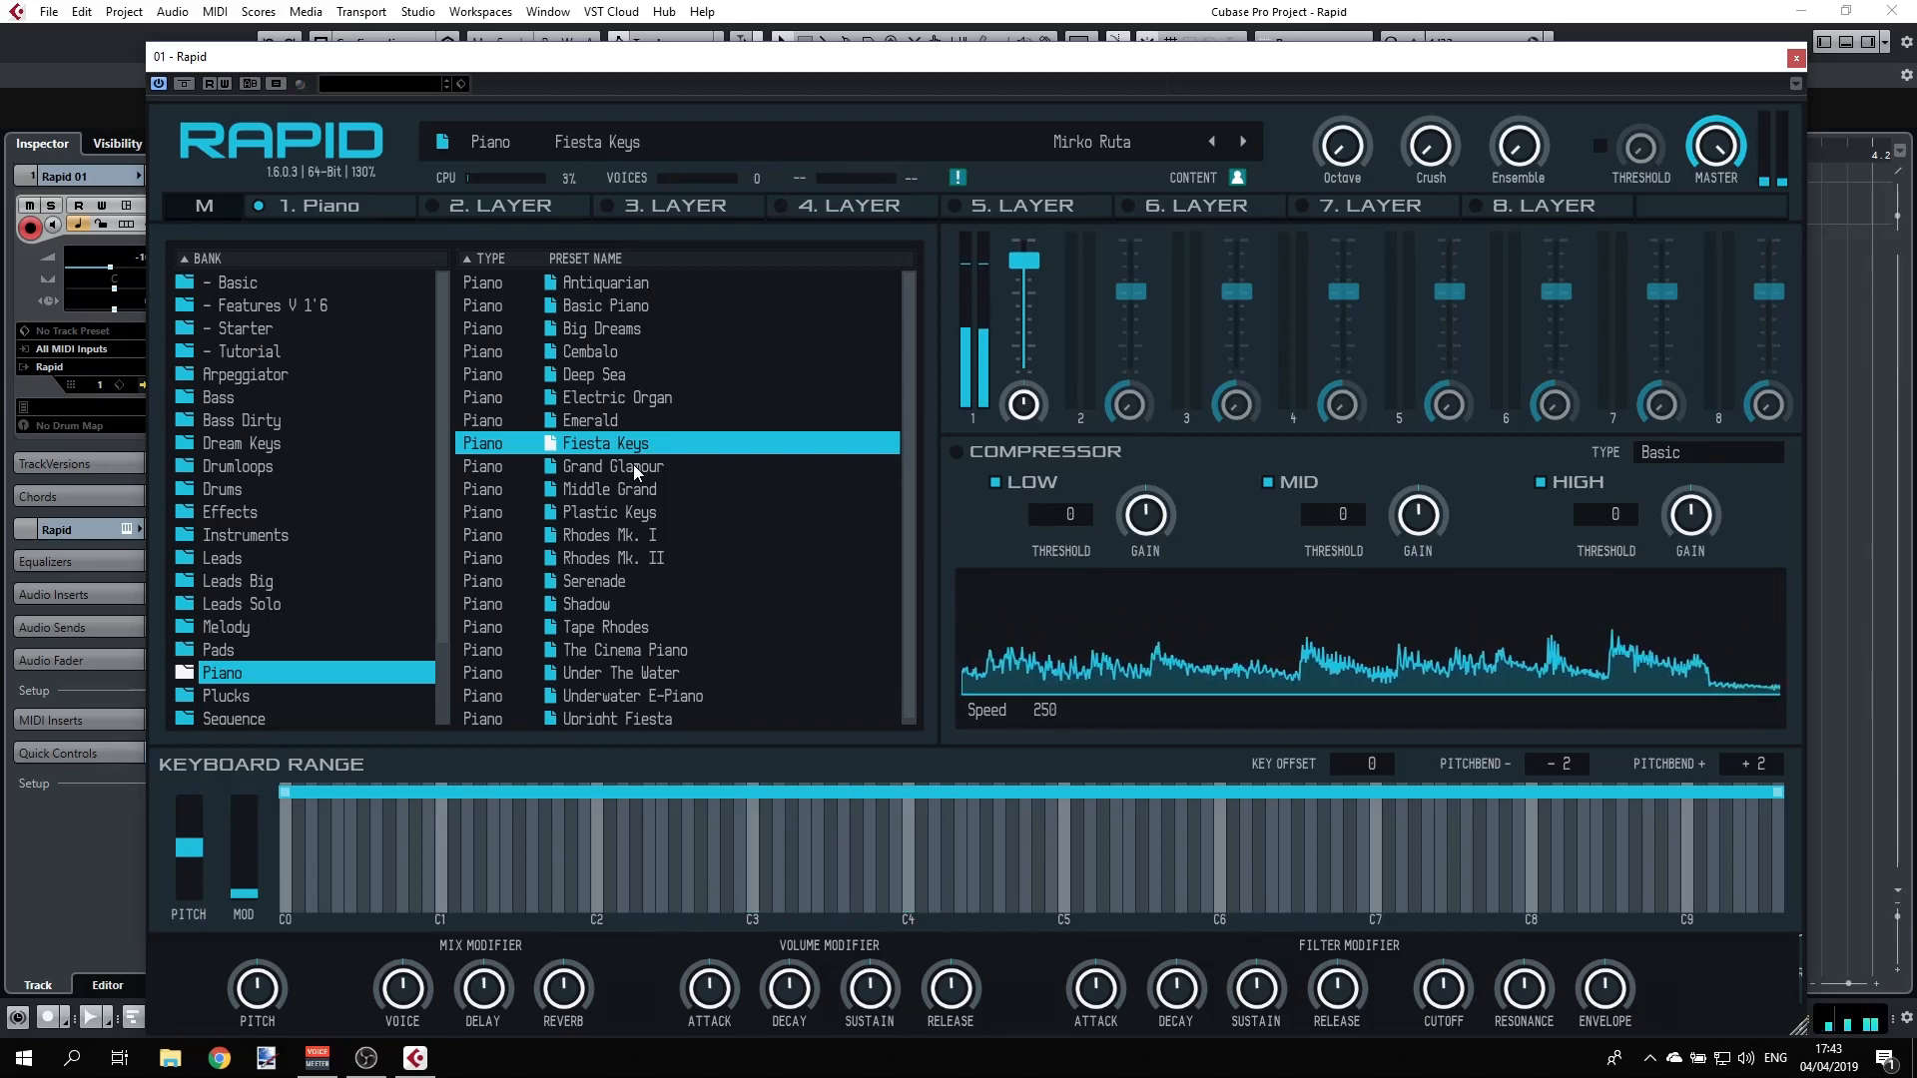
left_click(633, 464)
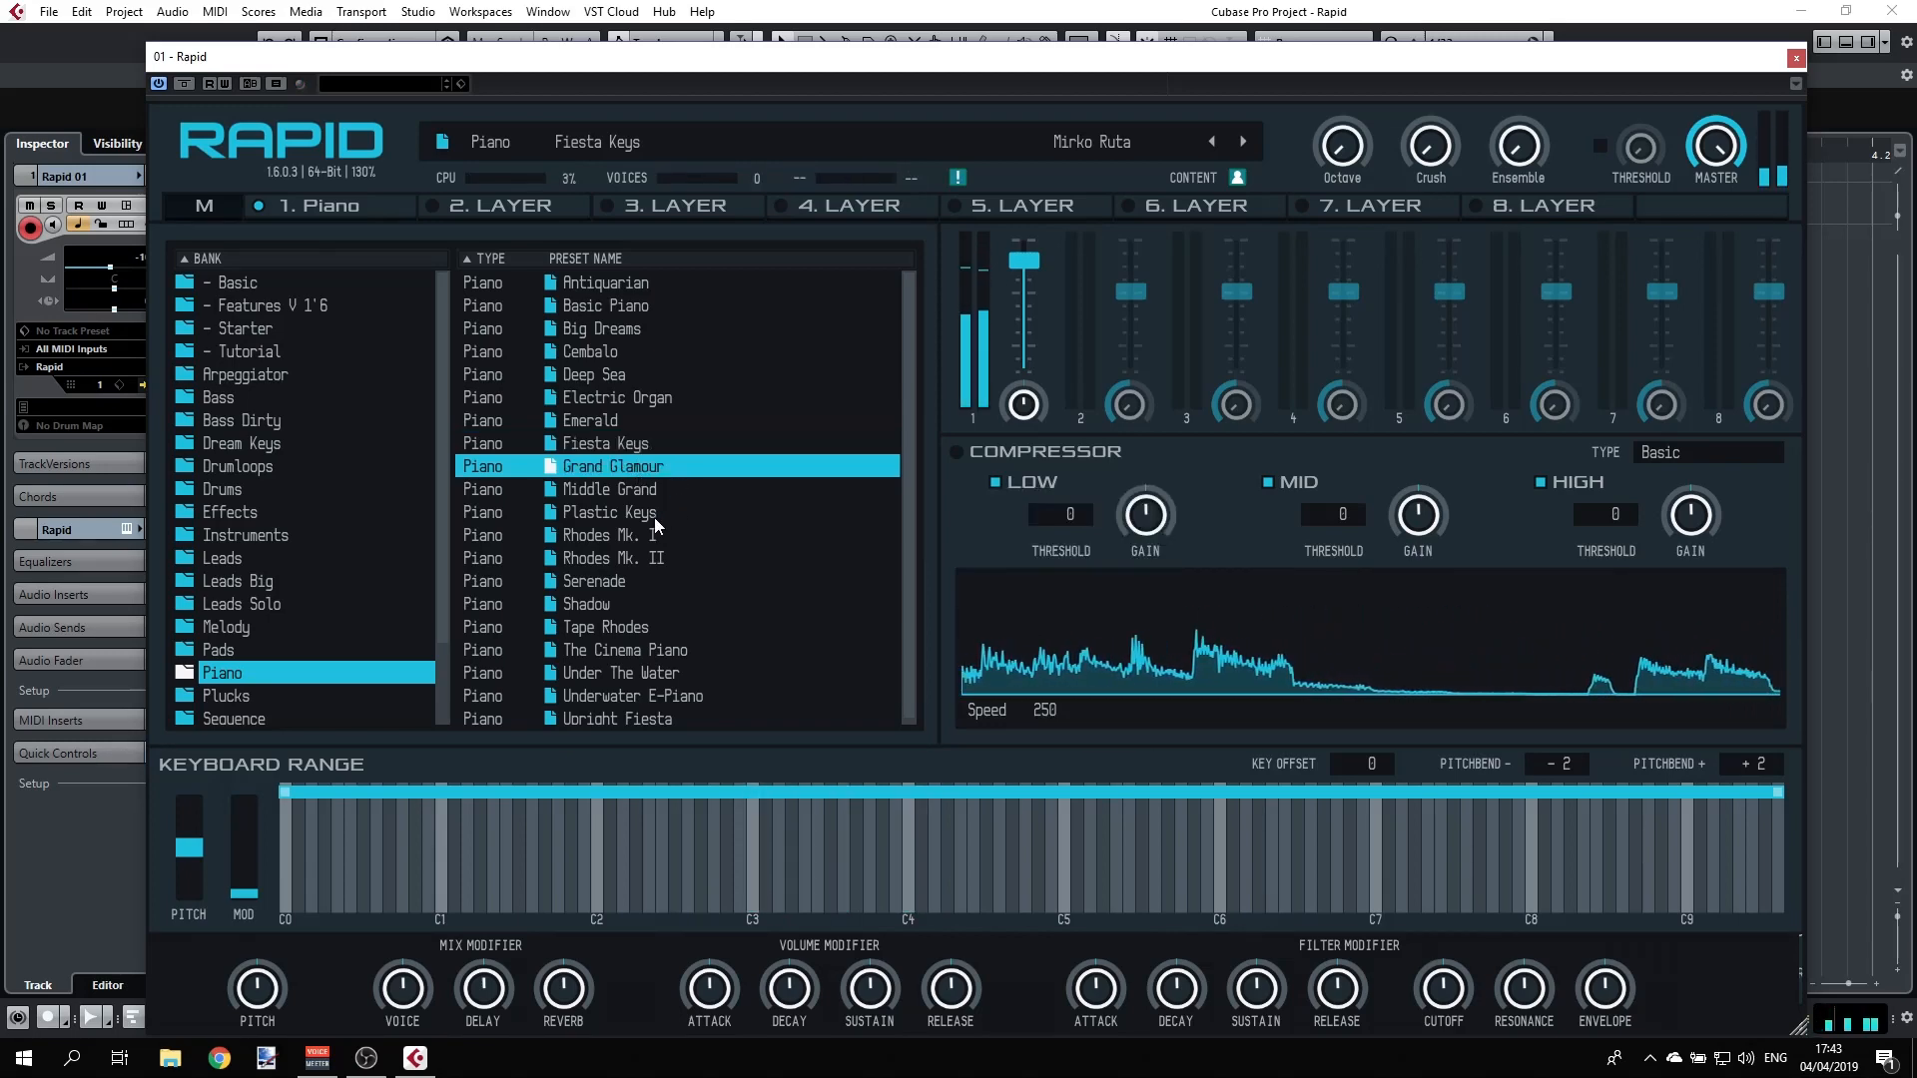
left_click(655, 518)
left_click(625, 585)
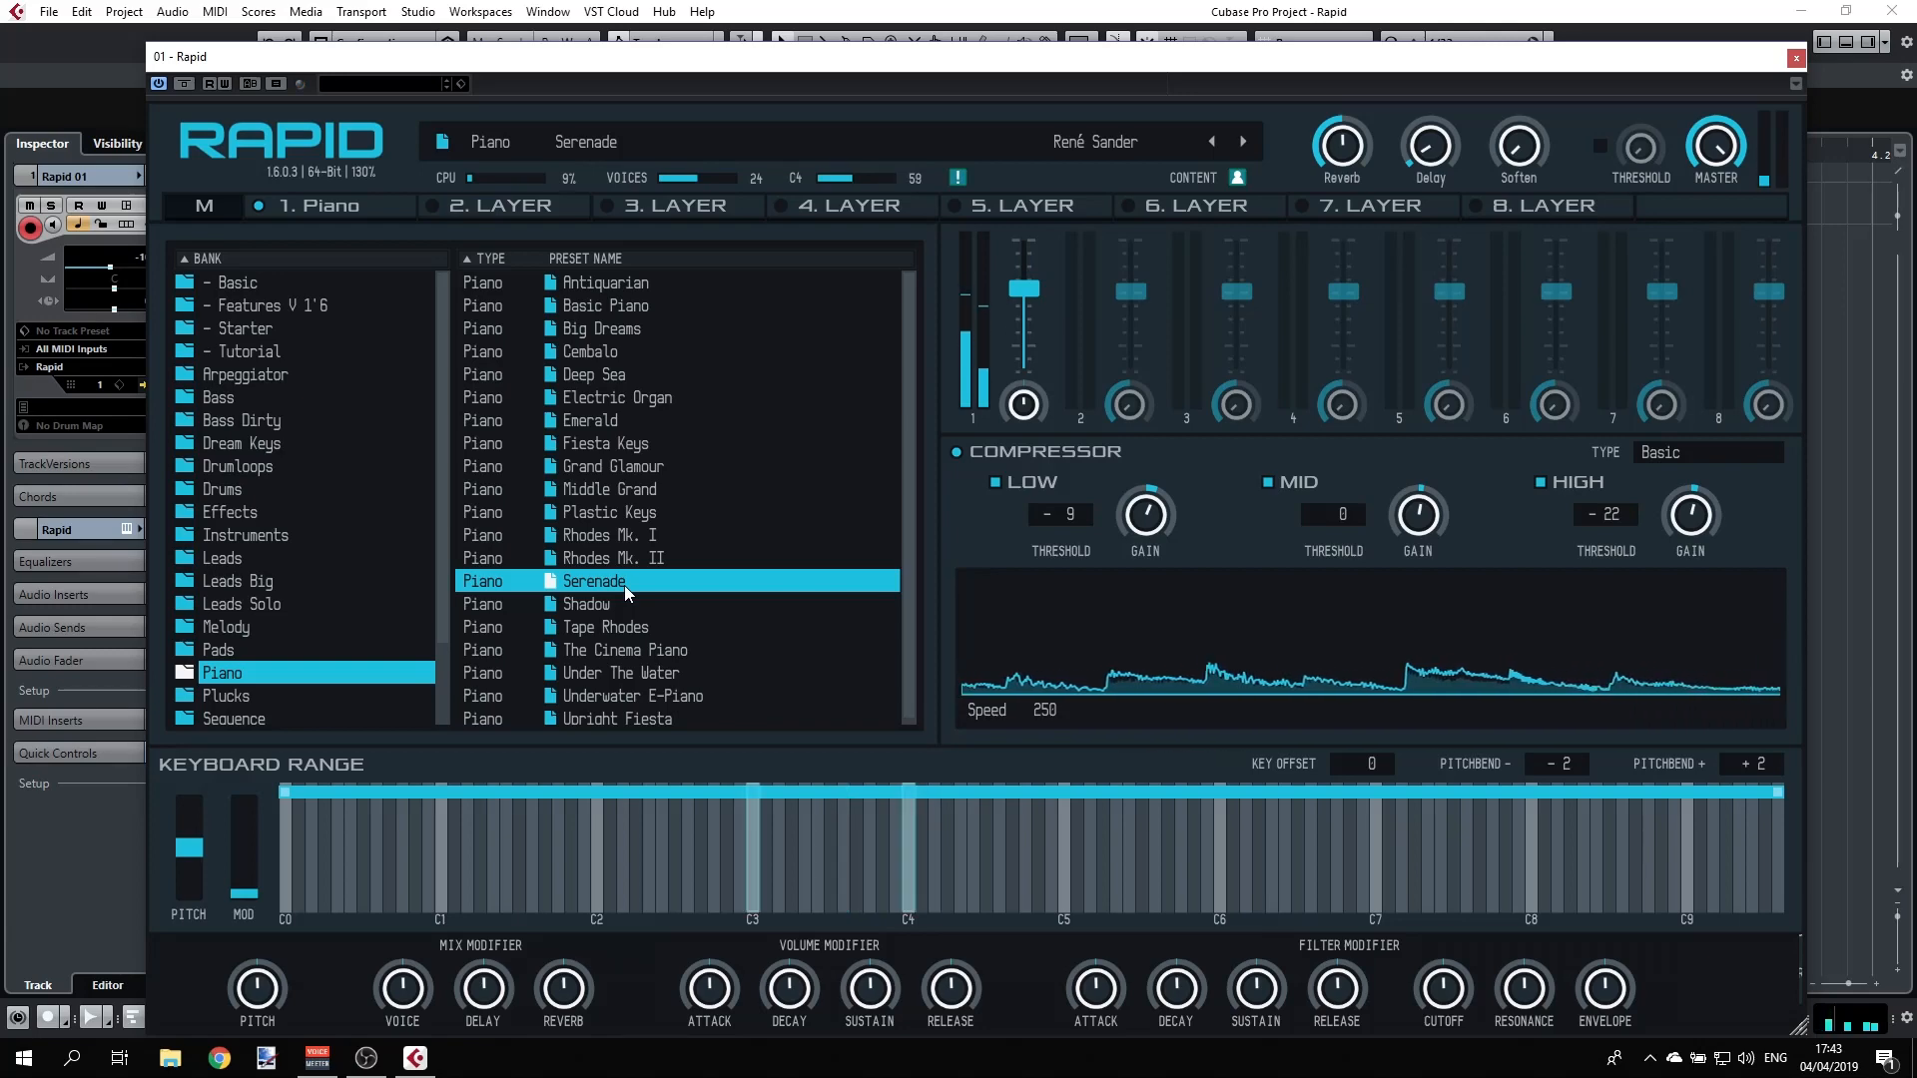
left_click(607, 604)
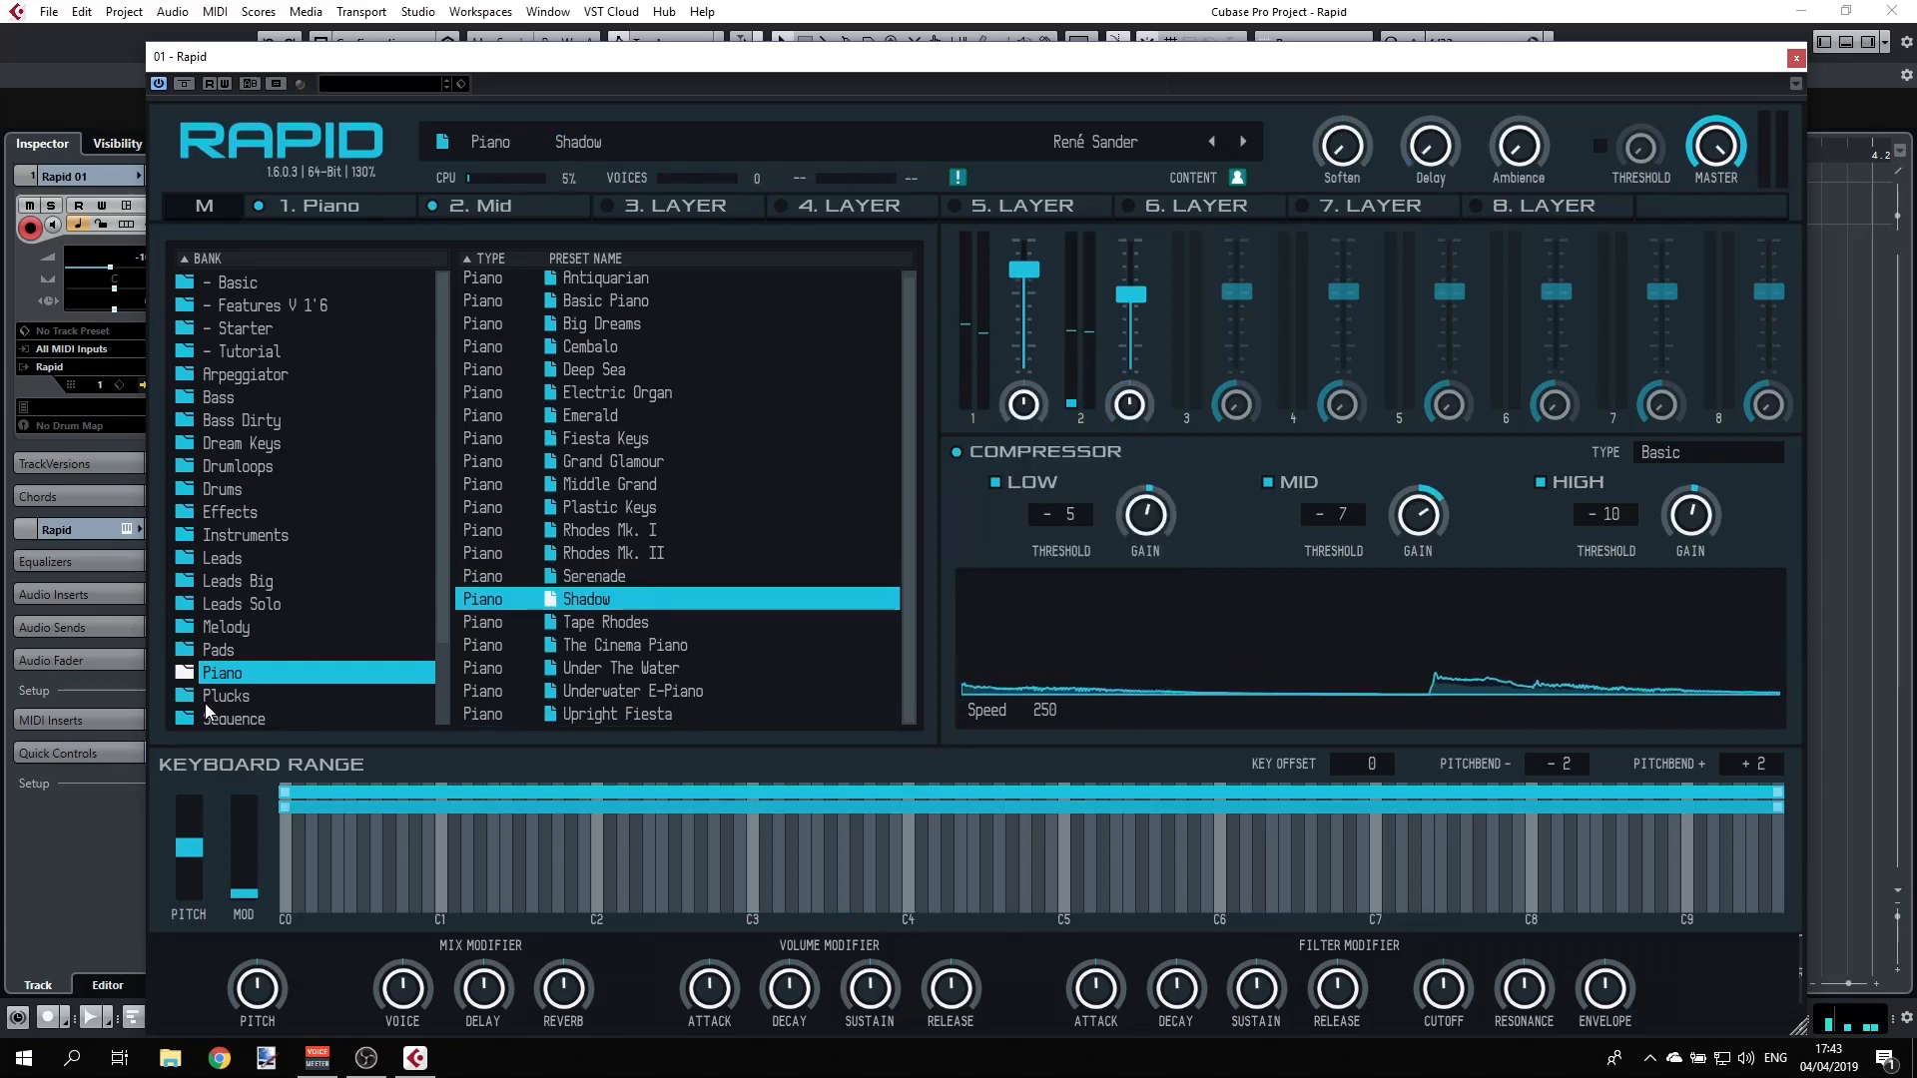
- Browse the Plucks bank and audition Crying Mantis, EDM Power Pluck 1, Influence and Kygolic Pluck 2 in turn
left_click(237, 695)
left_click(651, 489)
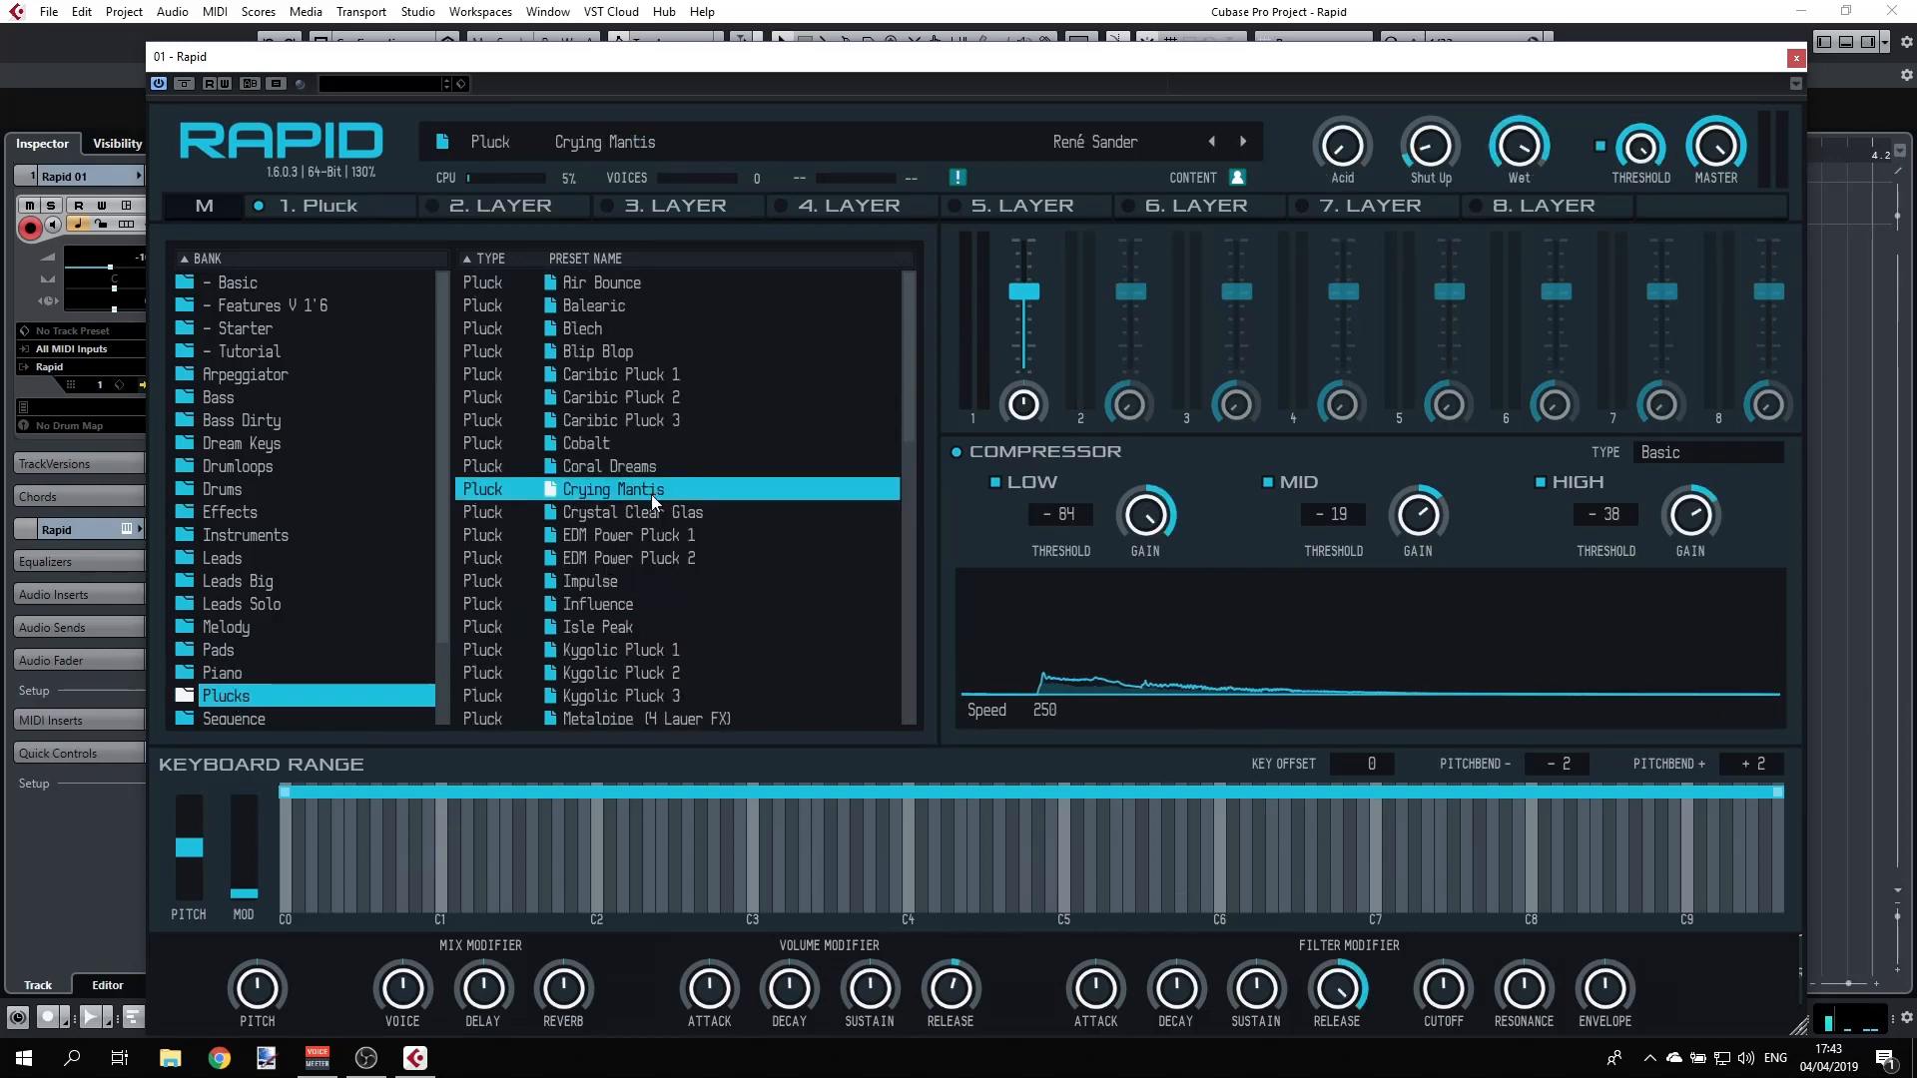
left_click(633, 540)
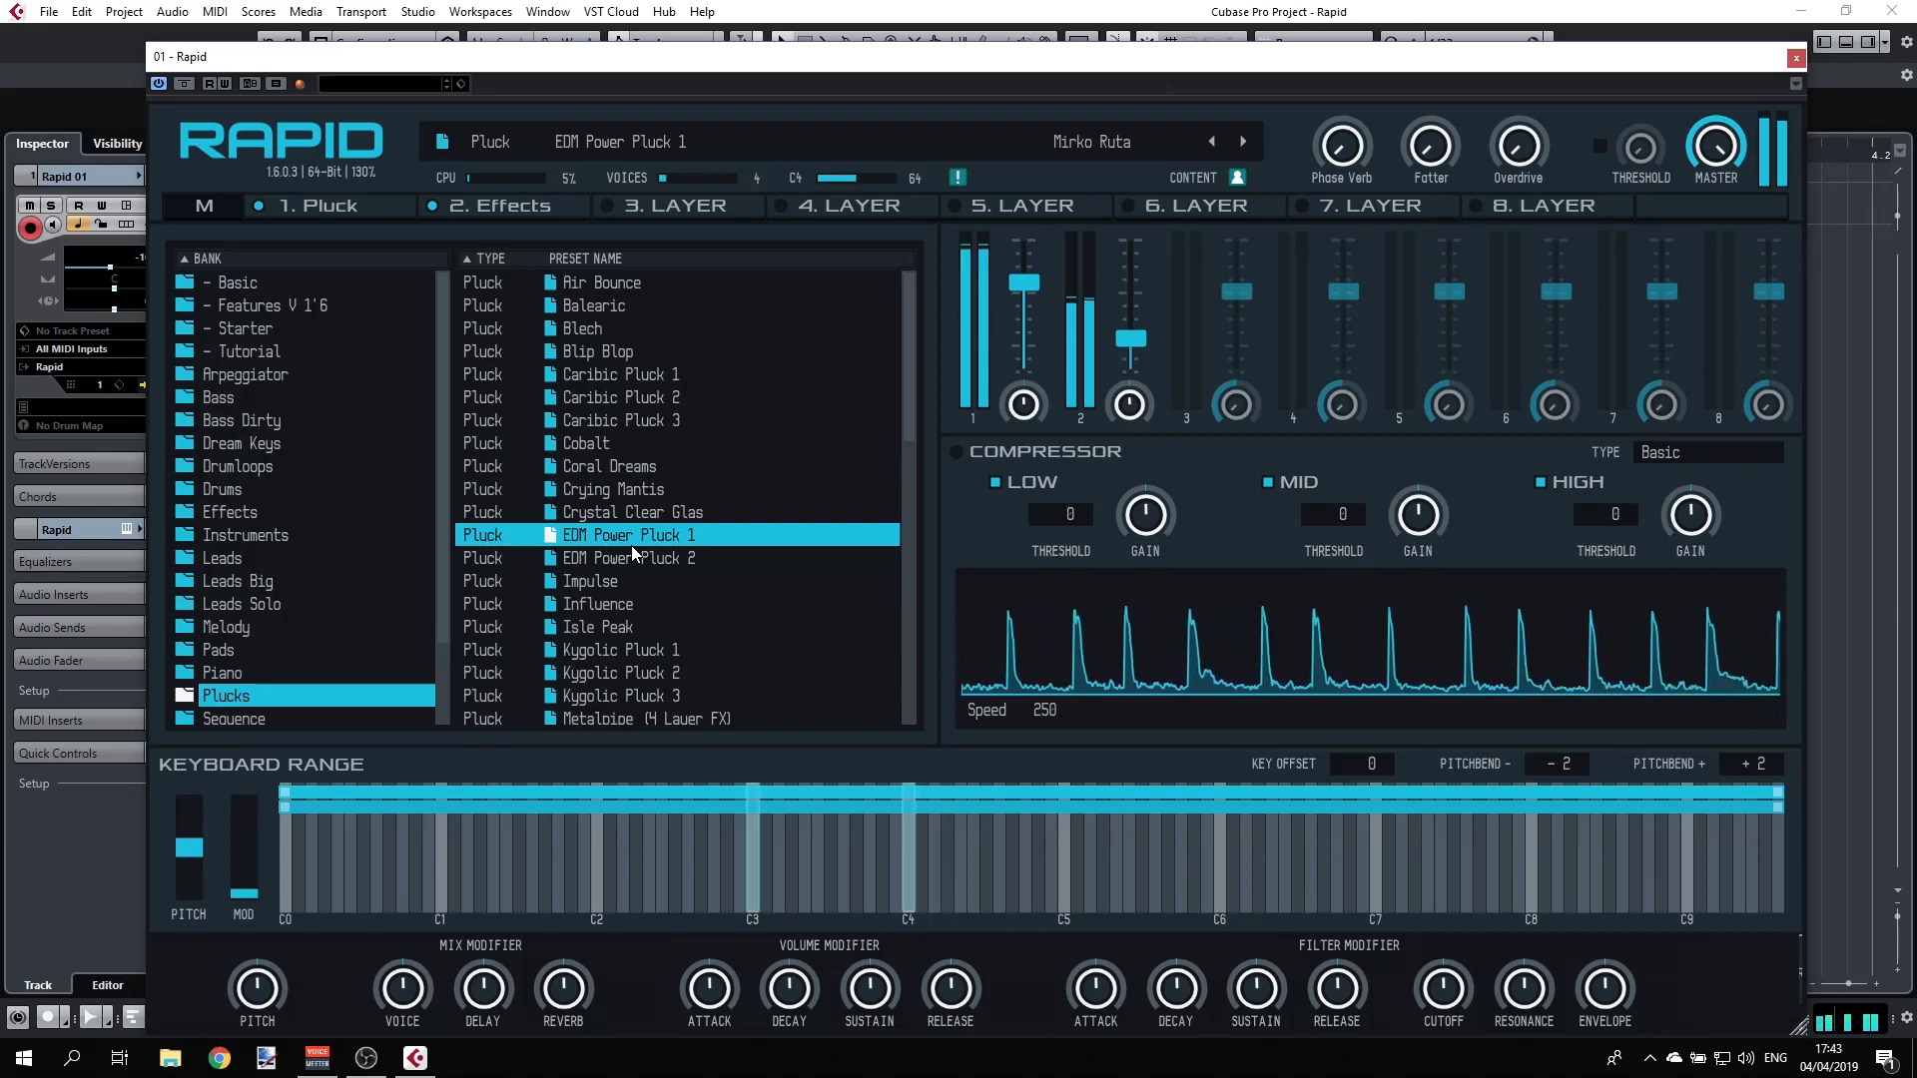
left_click(596, 603)
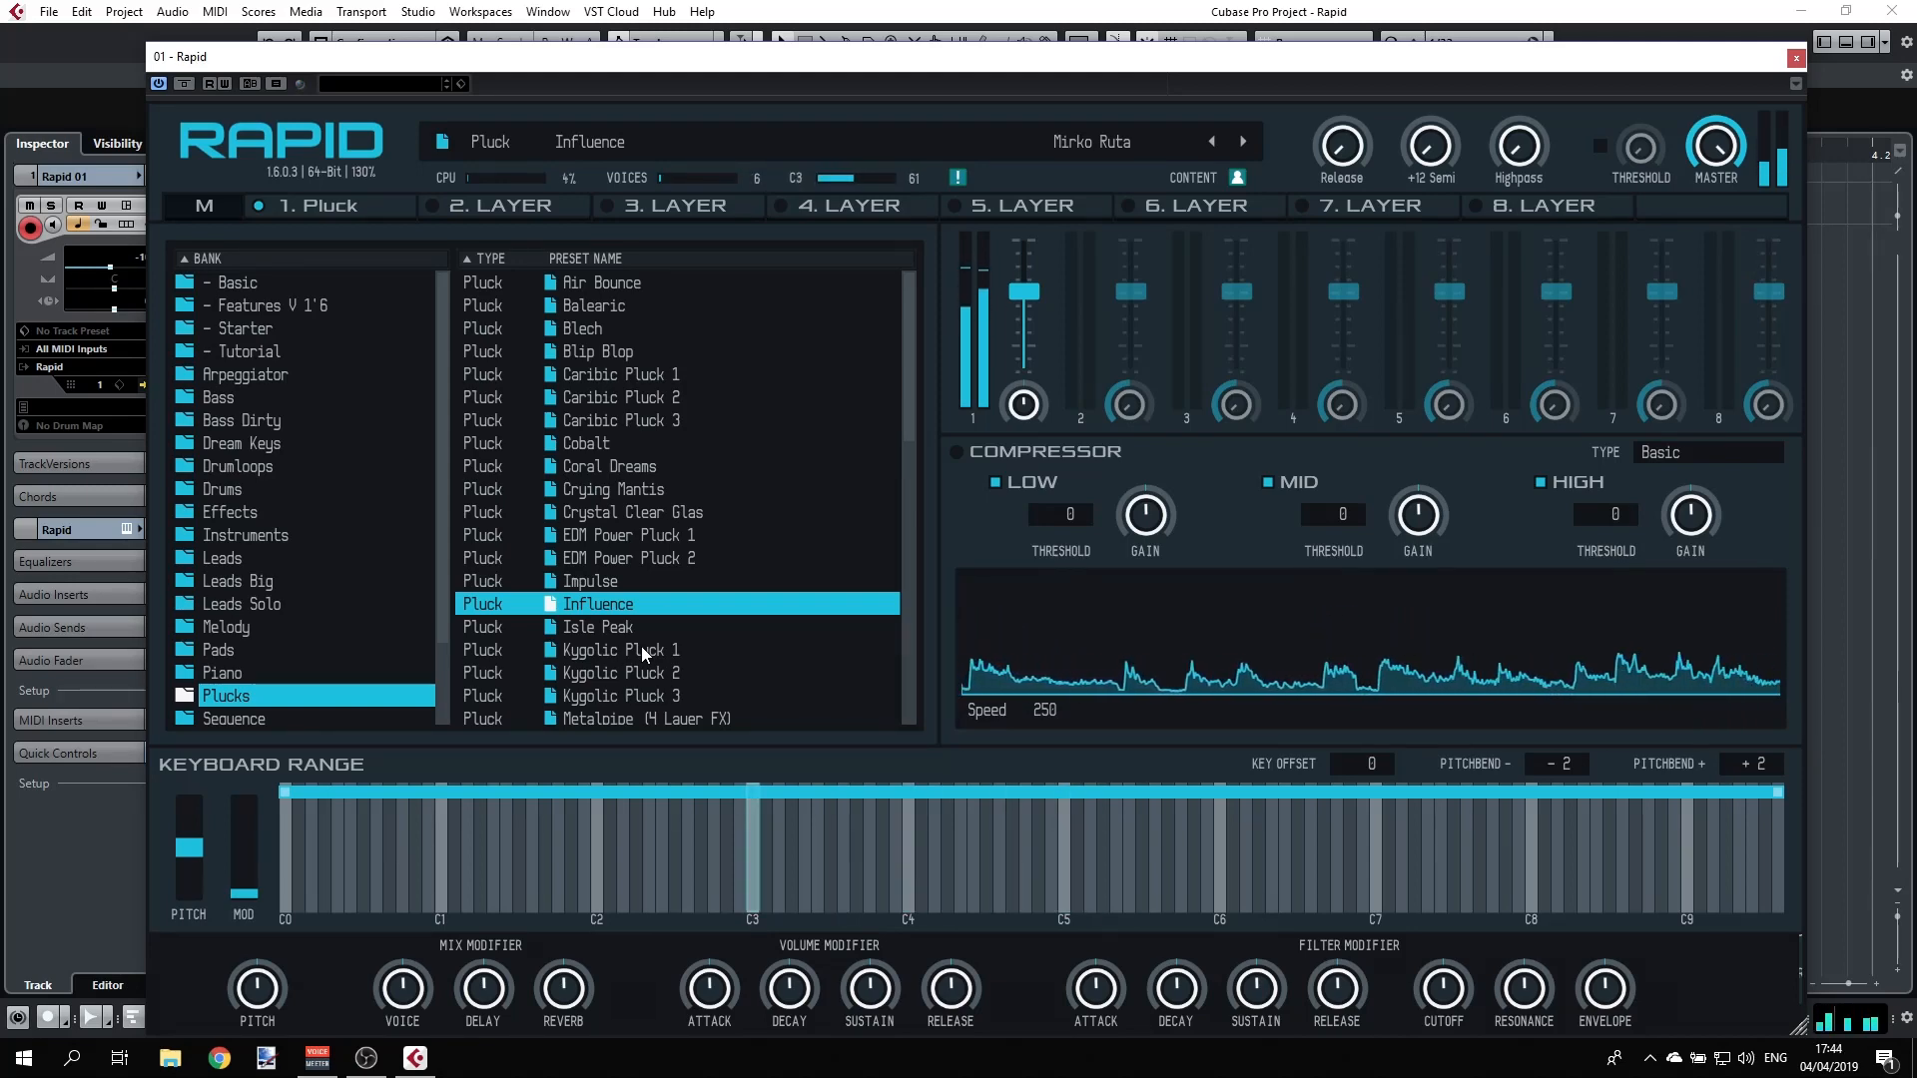
left_click(626, 671)
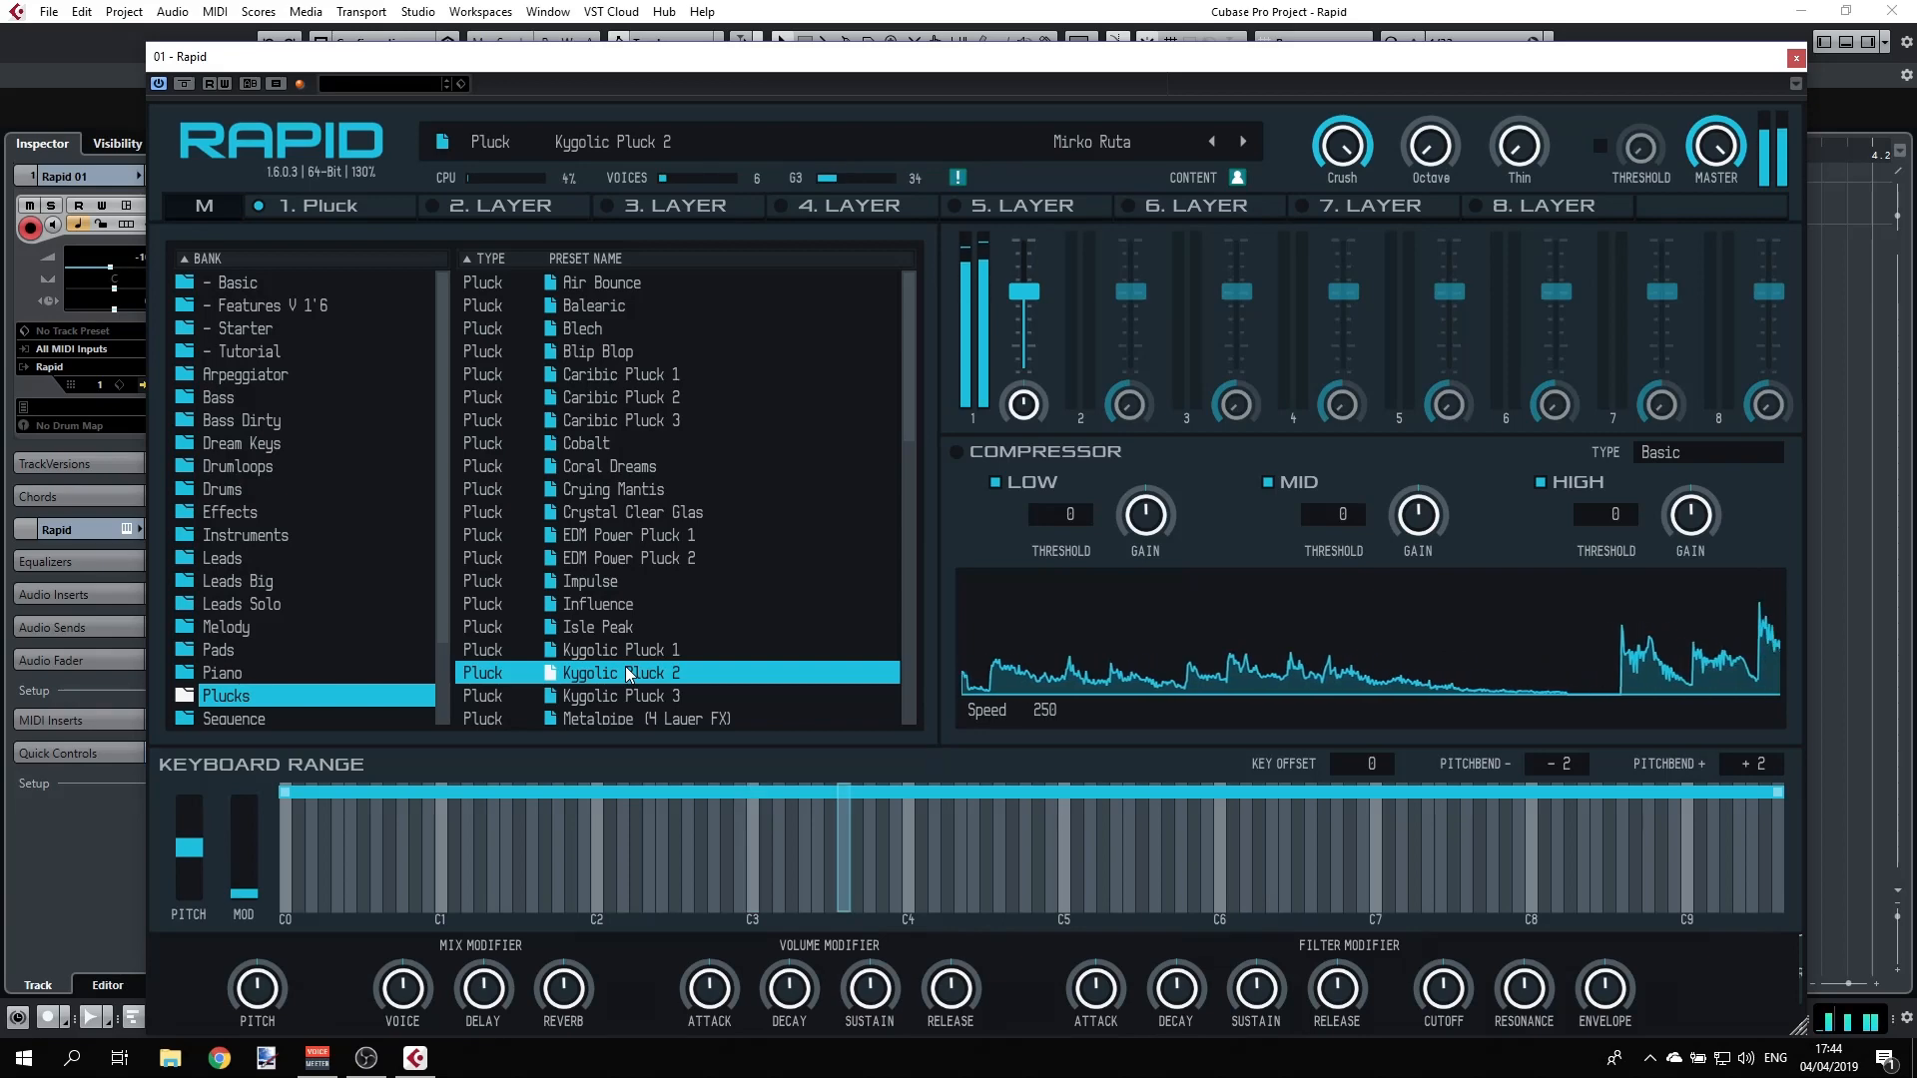
- Browse the Sequence bank and audition Acid And Kick, Beasty Machine 1, Beasty Wobbler 4 and Cyclops Attack in turn
left_click(261, 719)
left_click(676, 306)
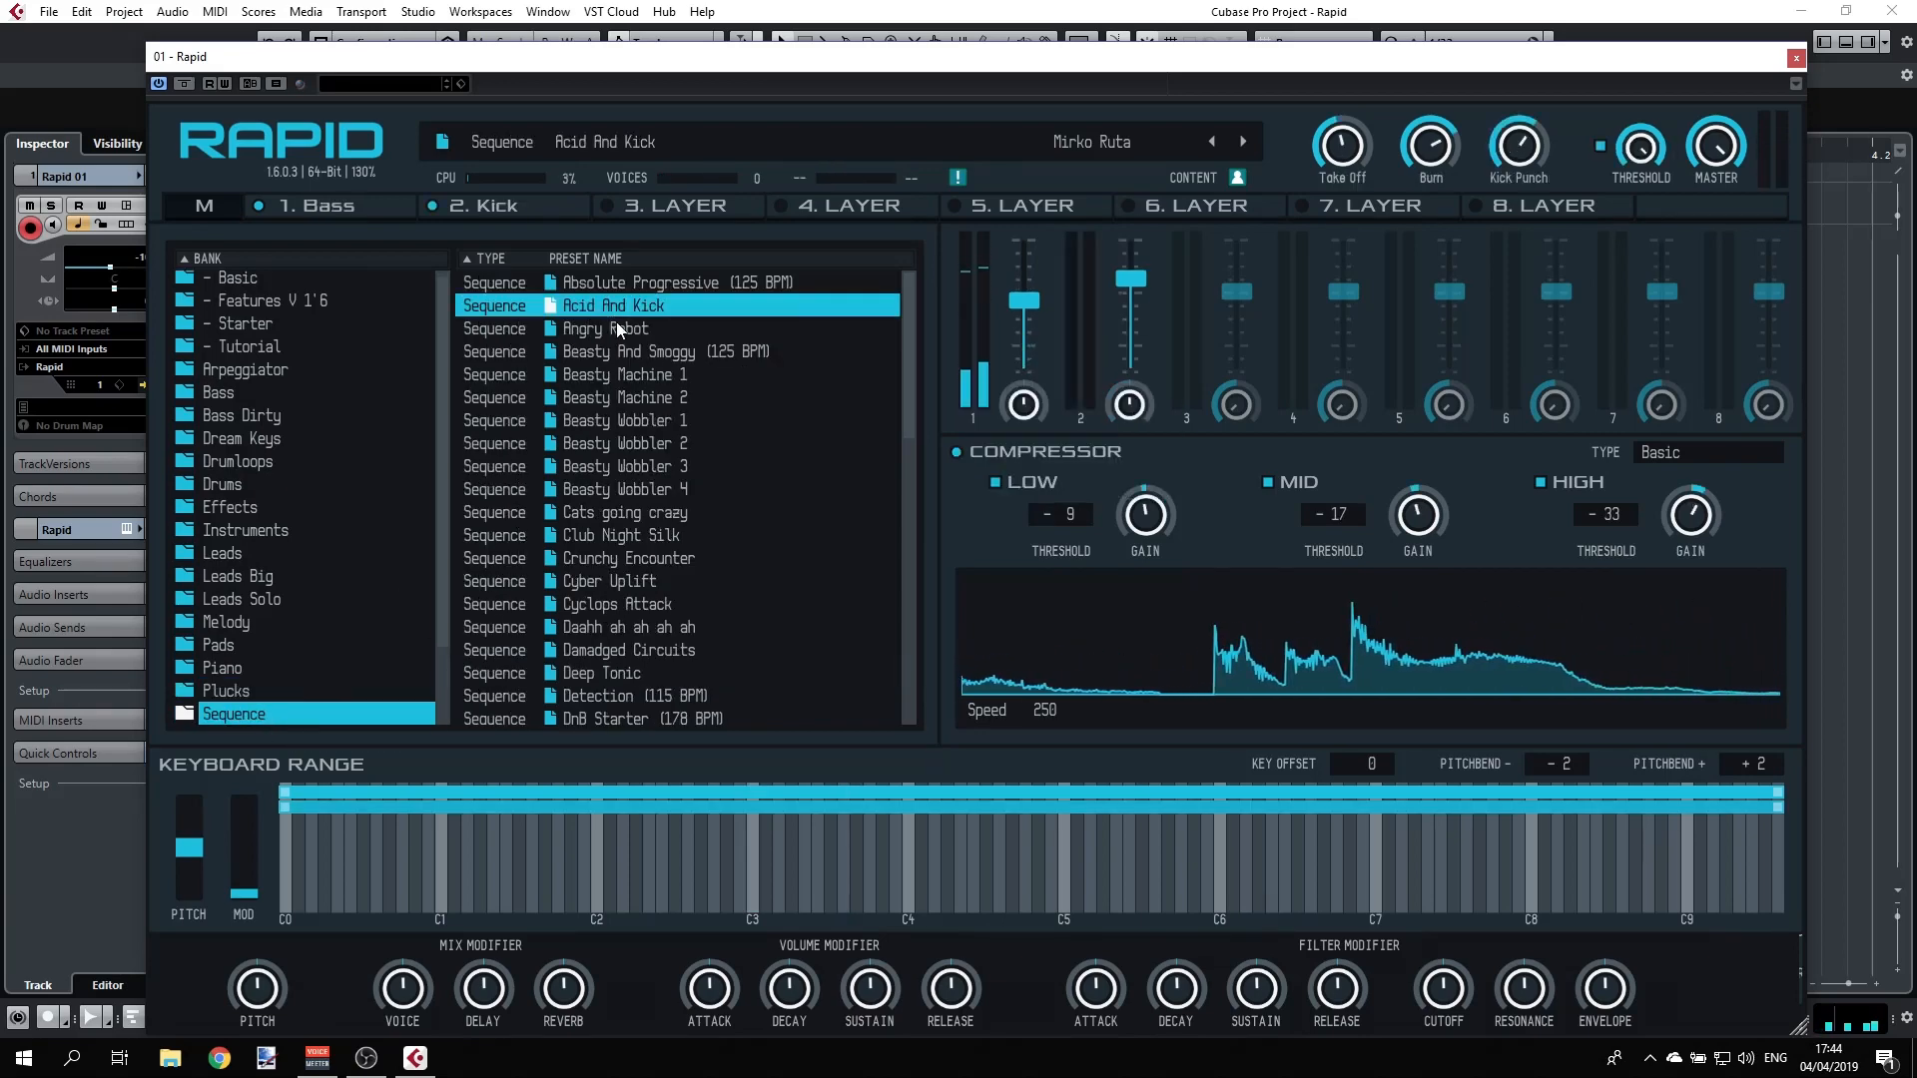
left_click(644, 379)
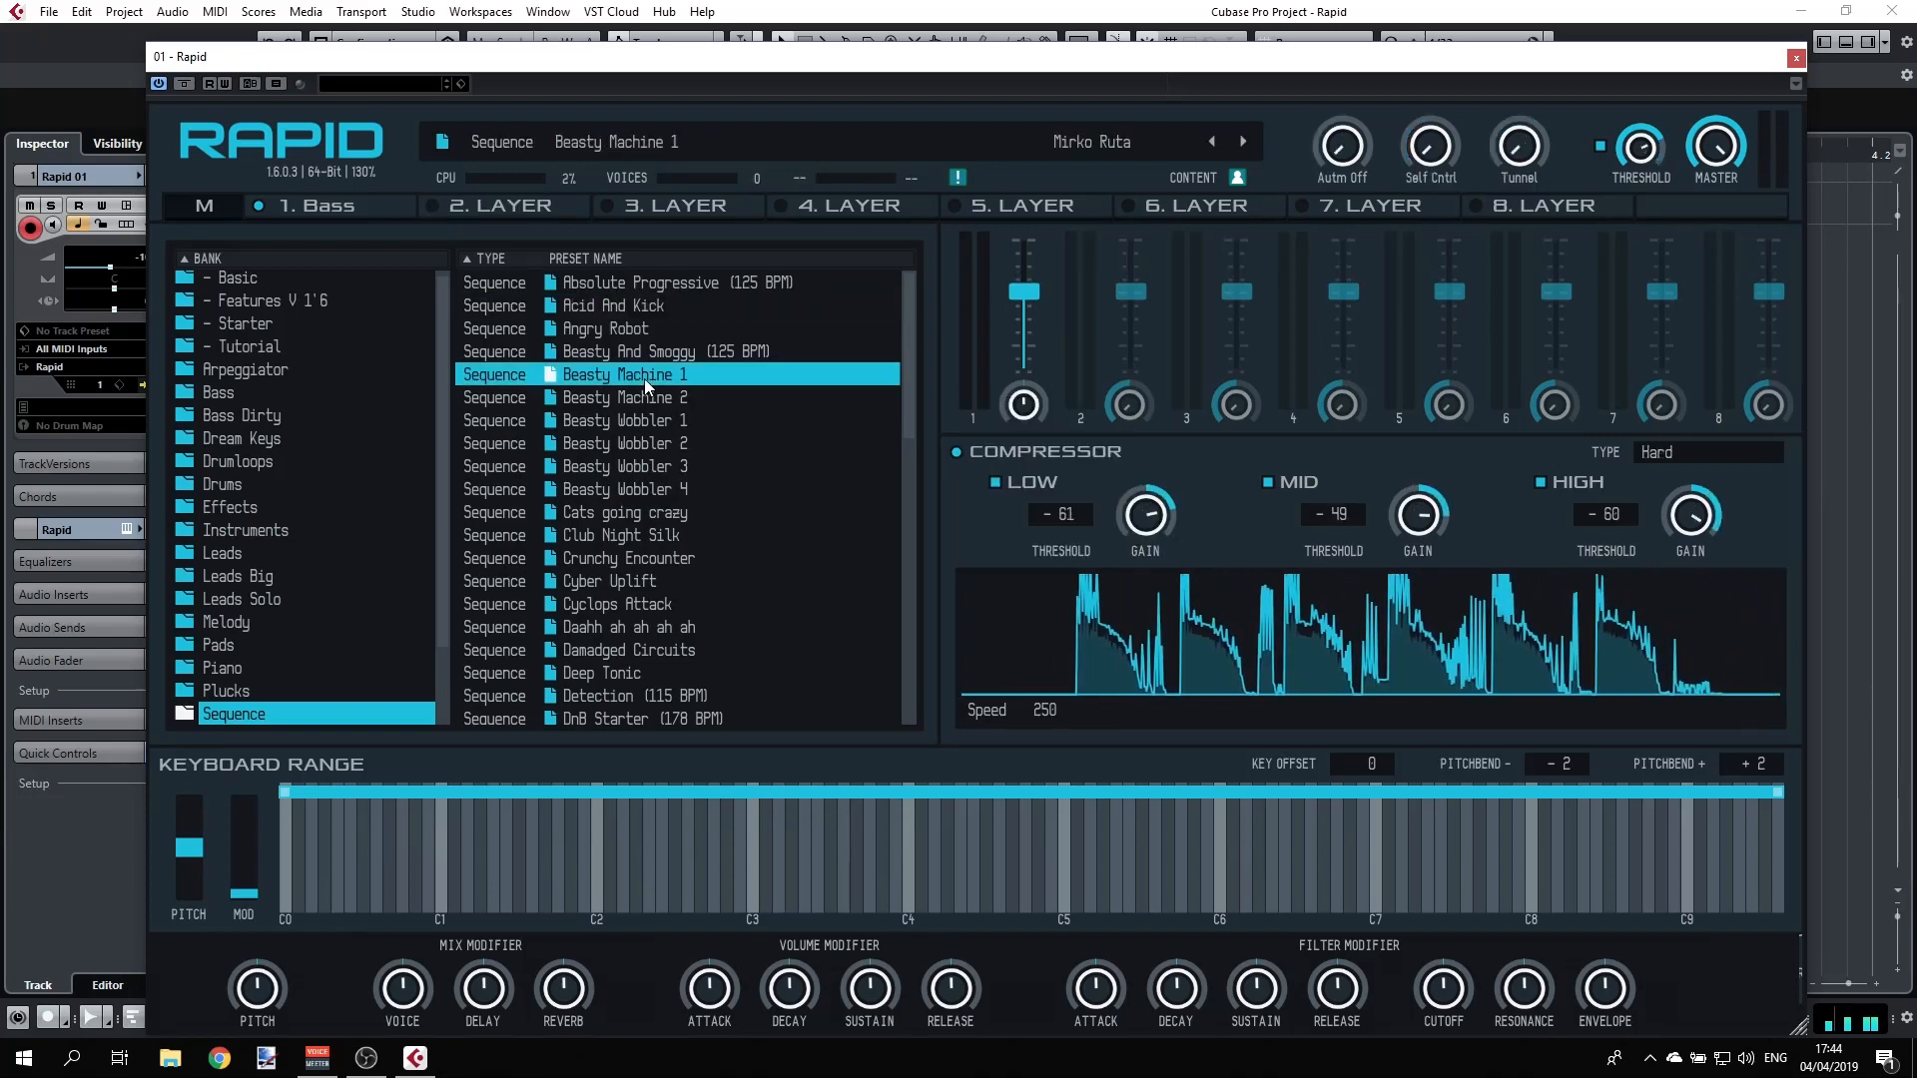
left_click(619, 492)
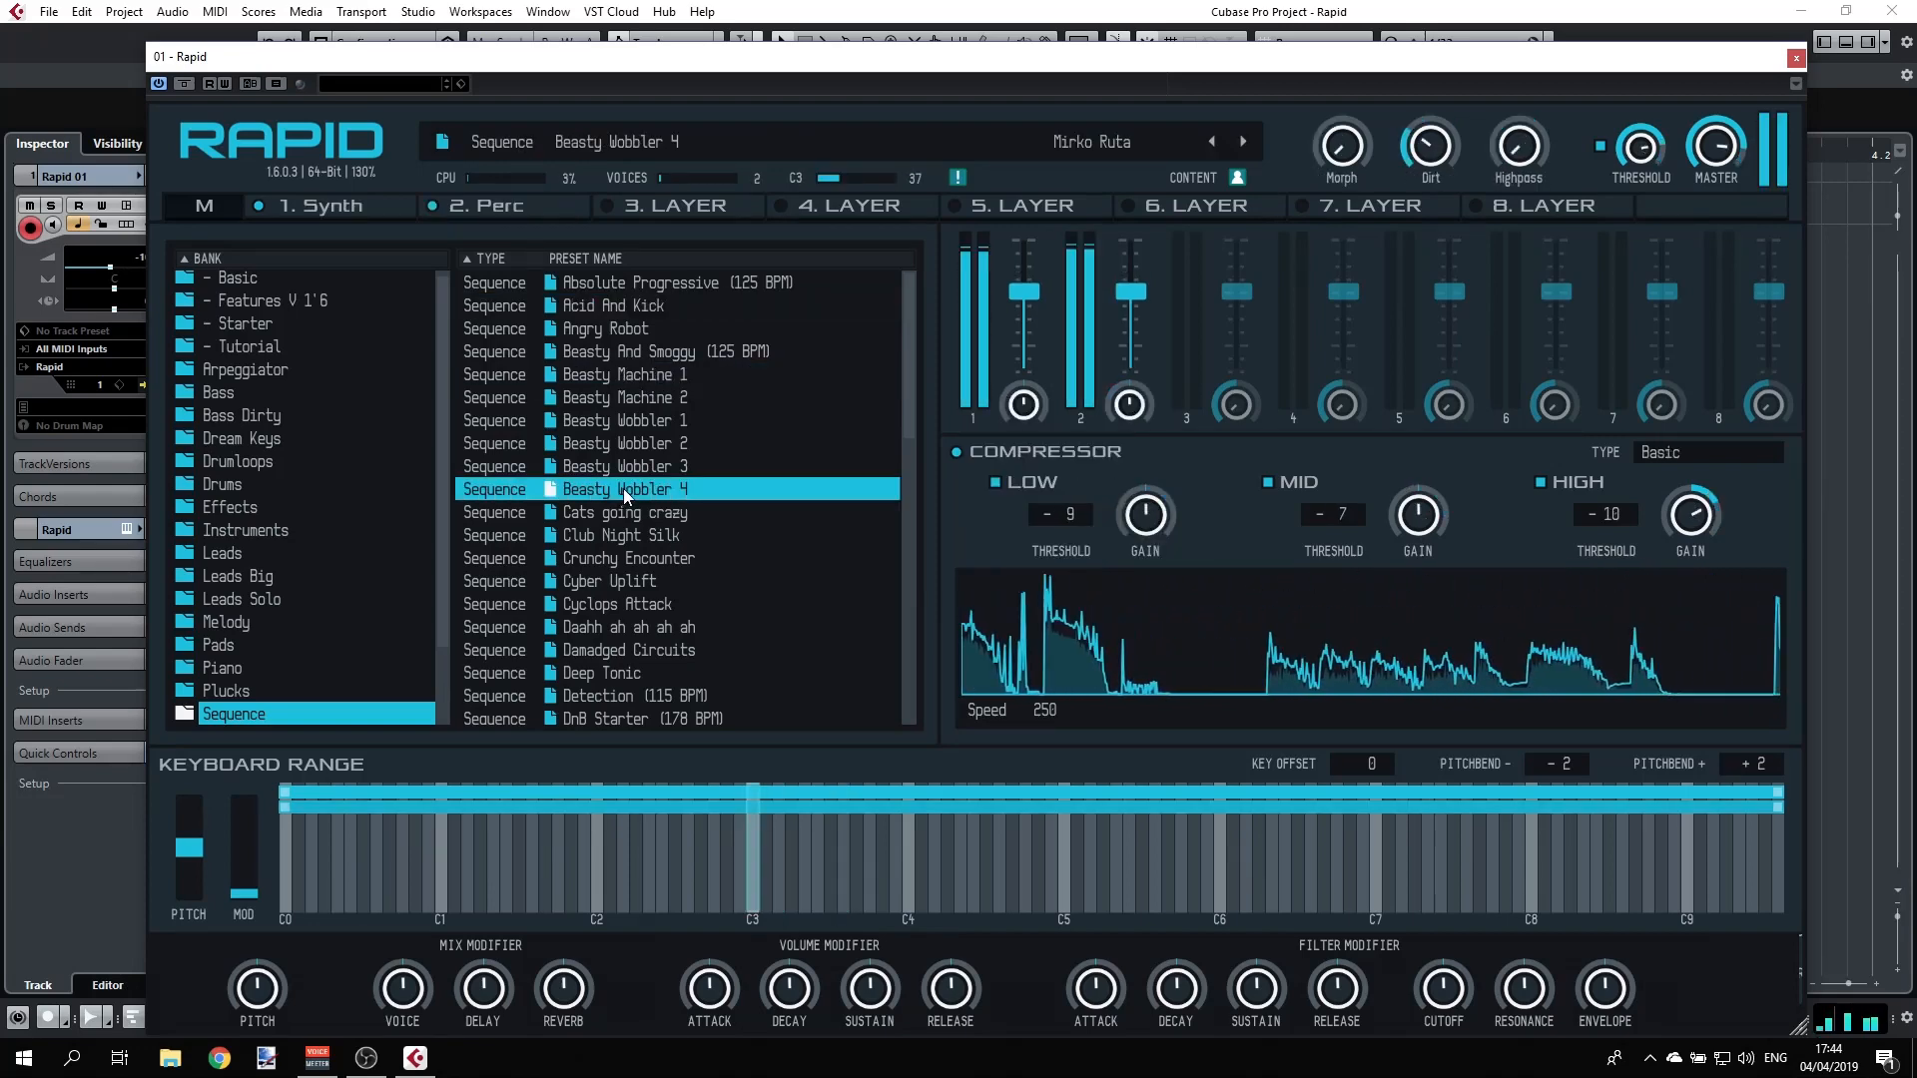
left_click(601, 596)
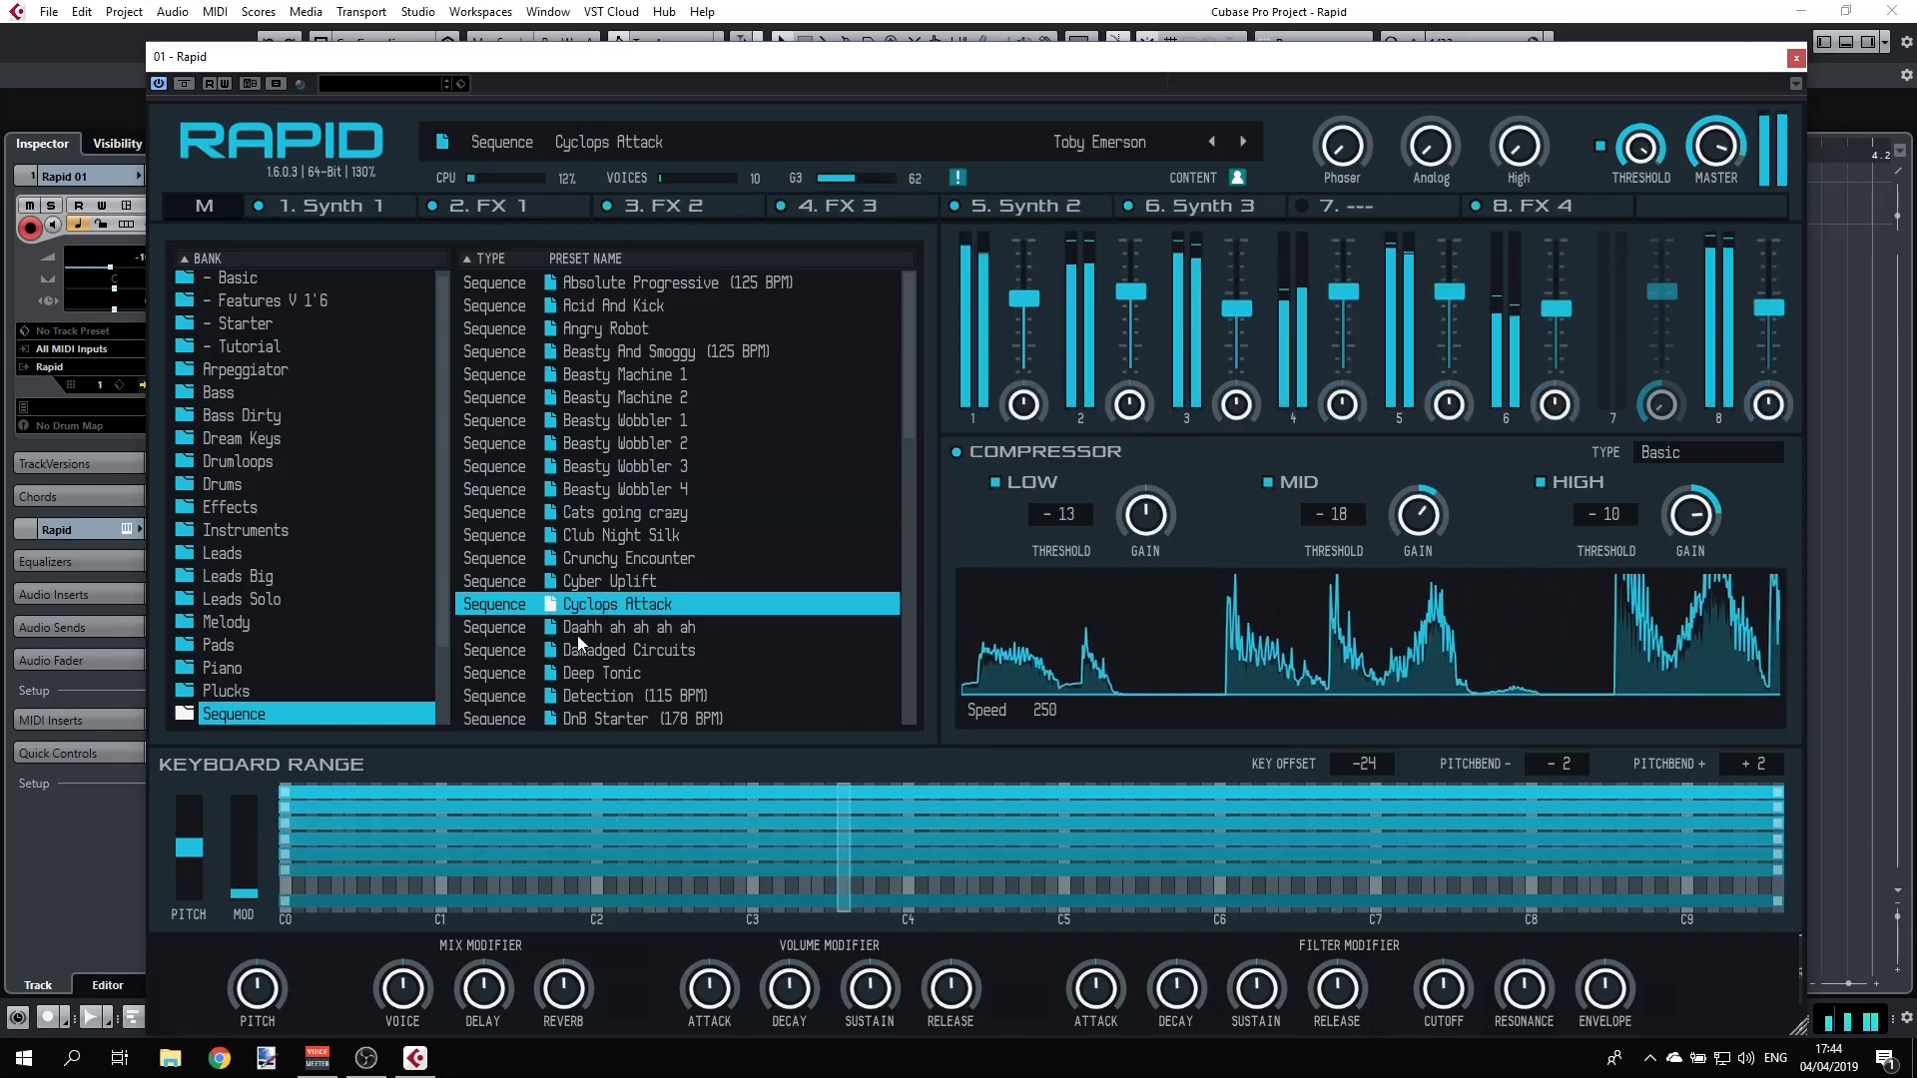
- Audition the Sequence presets Light Stripes (115BPM), Liquid Fire, South Side, Stab Groove I and This Makes Me Crazy in turn
scroll(601, 657, "down", 5)
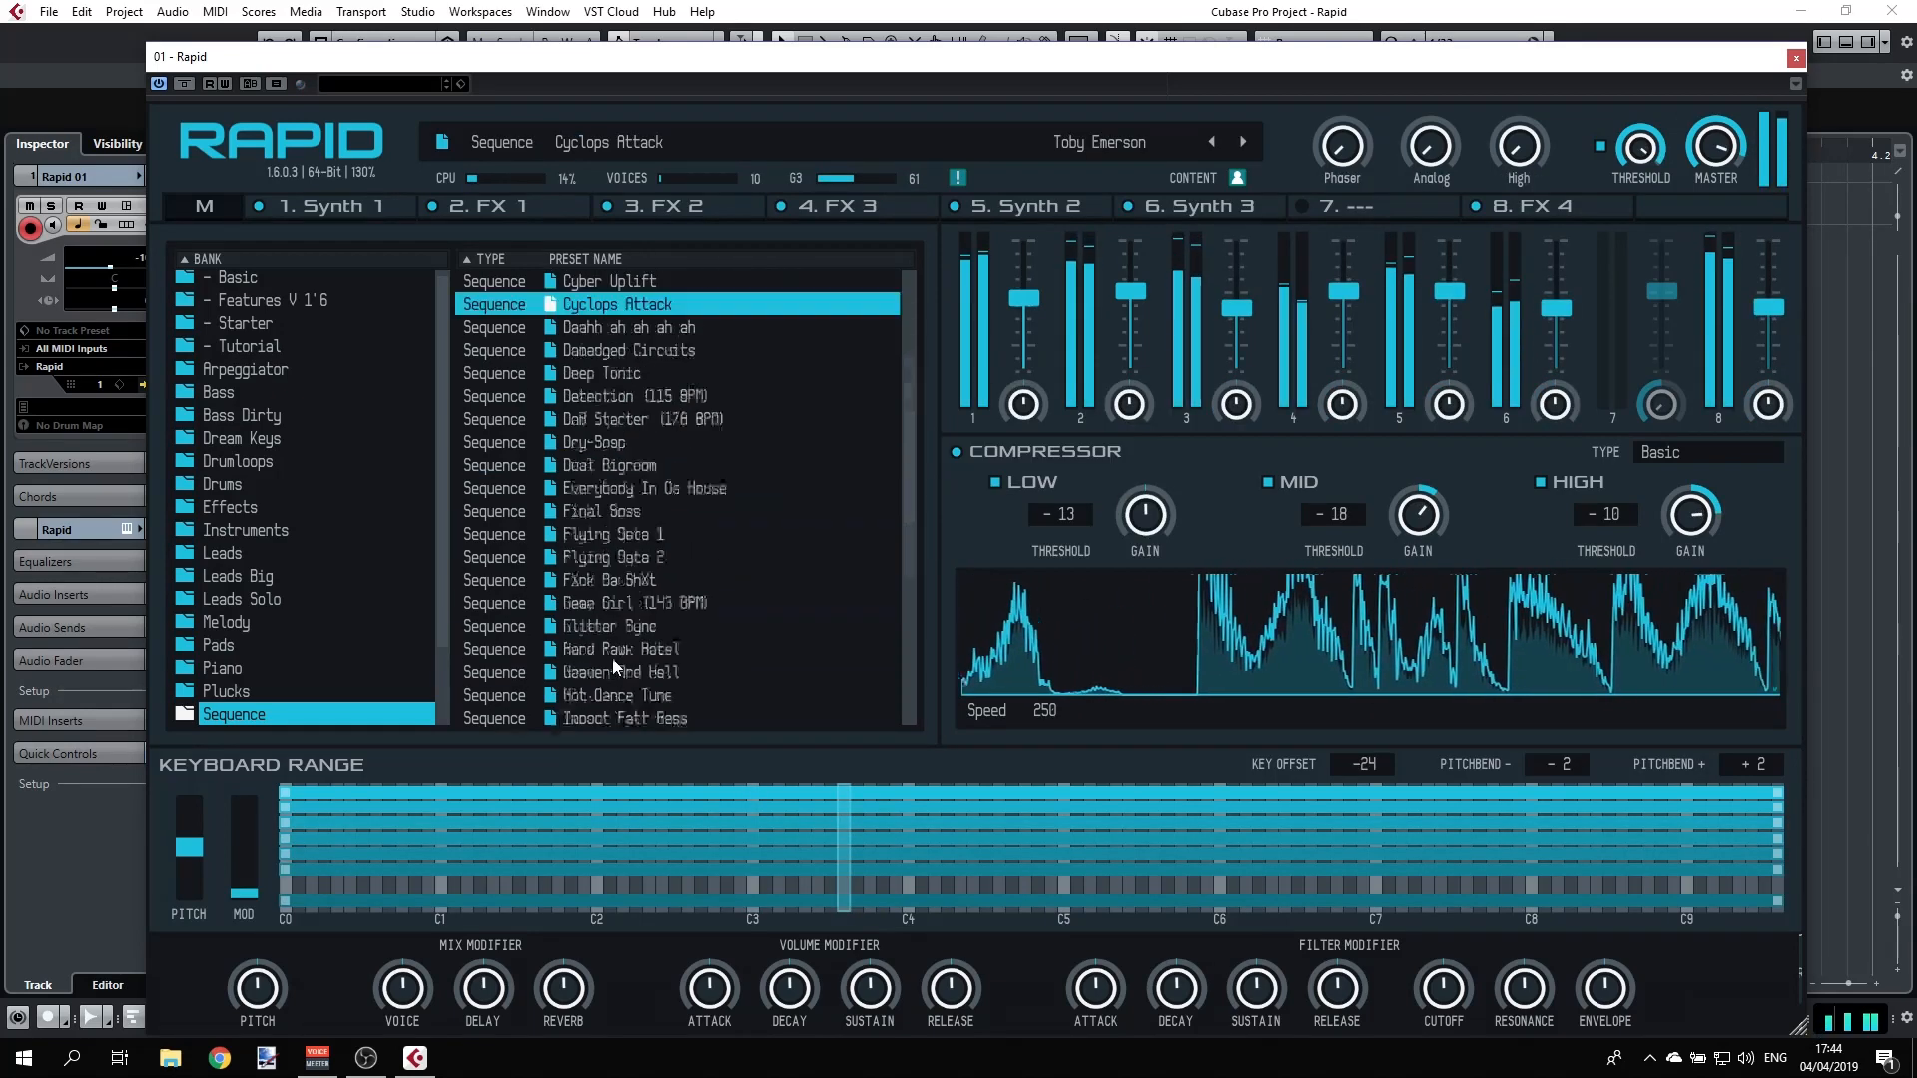
left_click(626, 663)
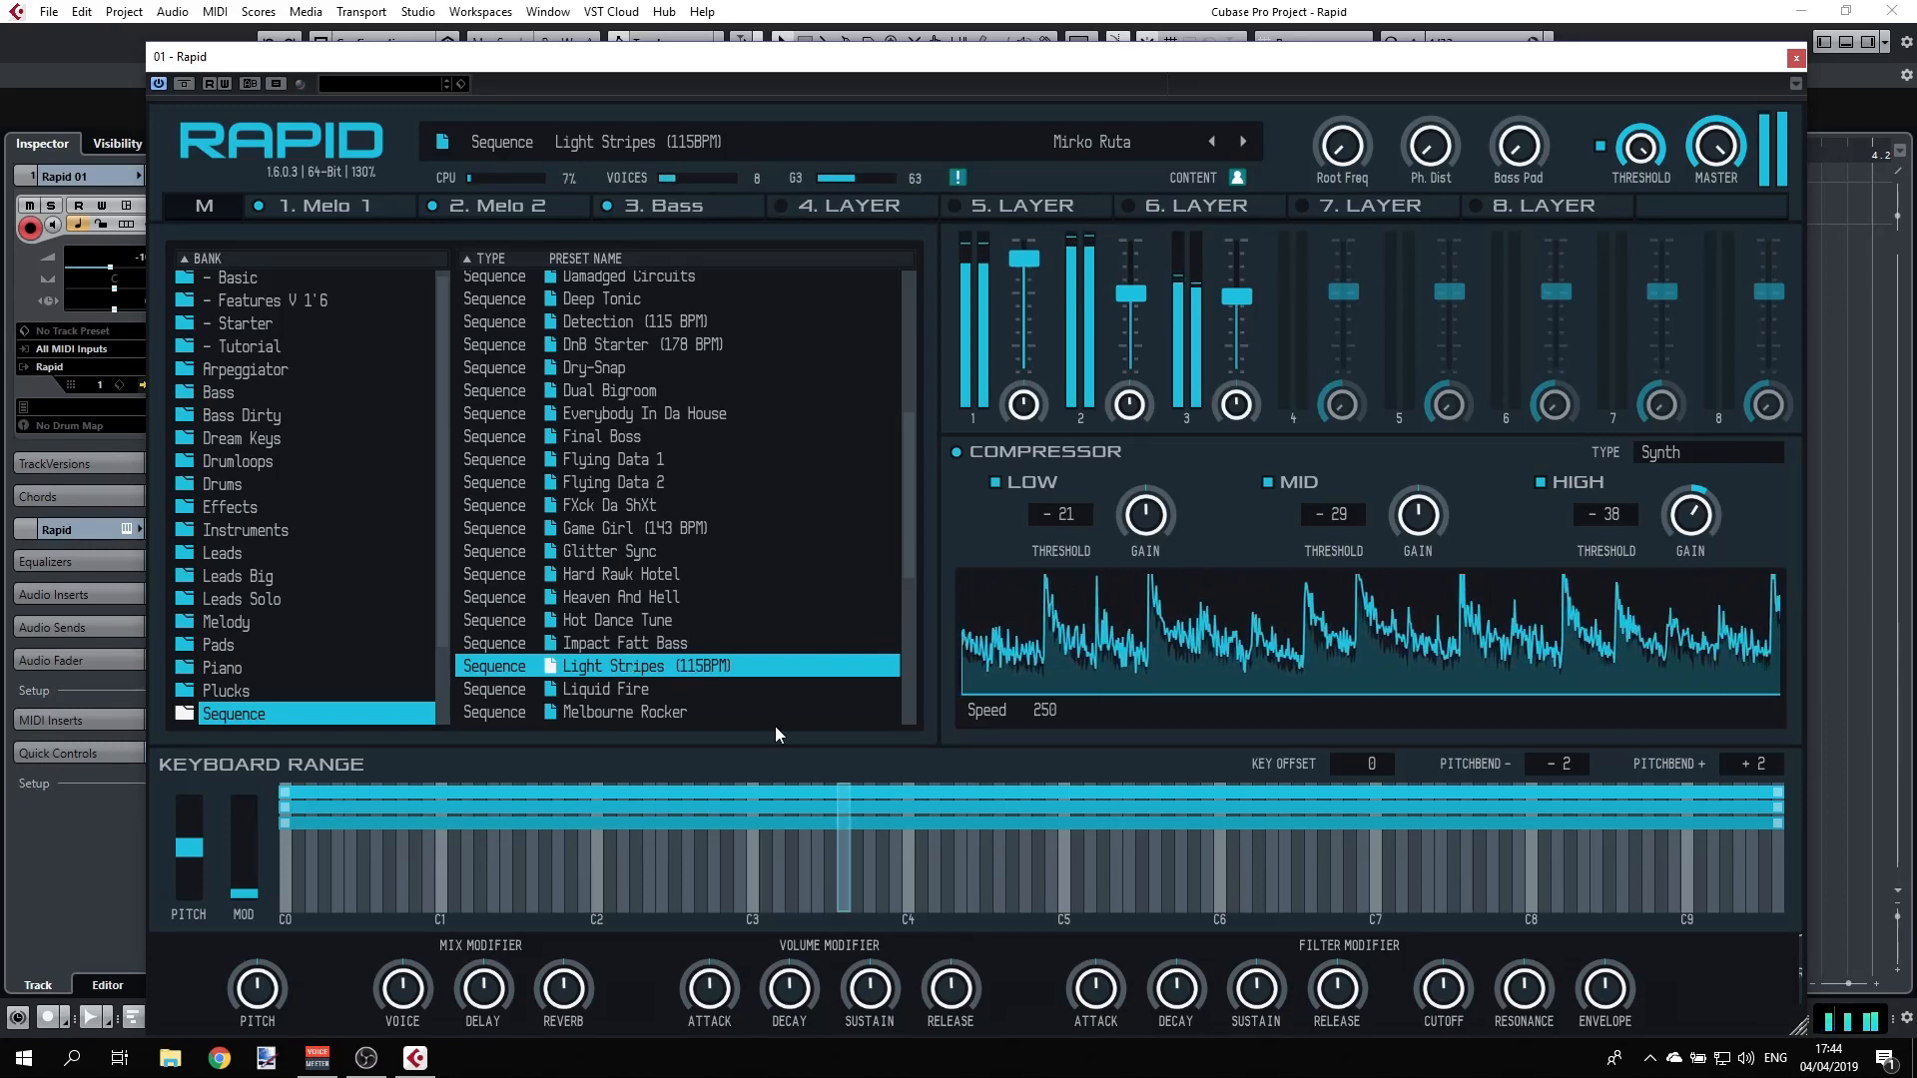
left_click(640, 690)
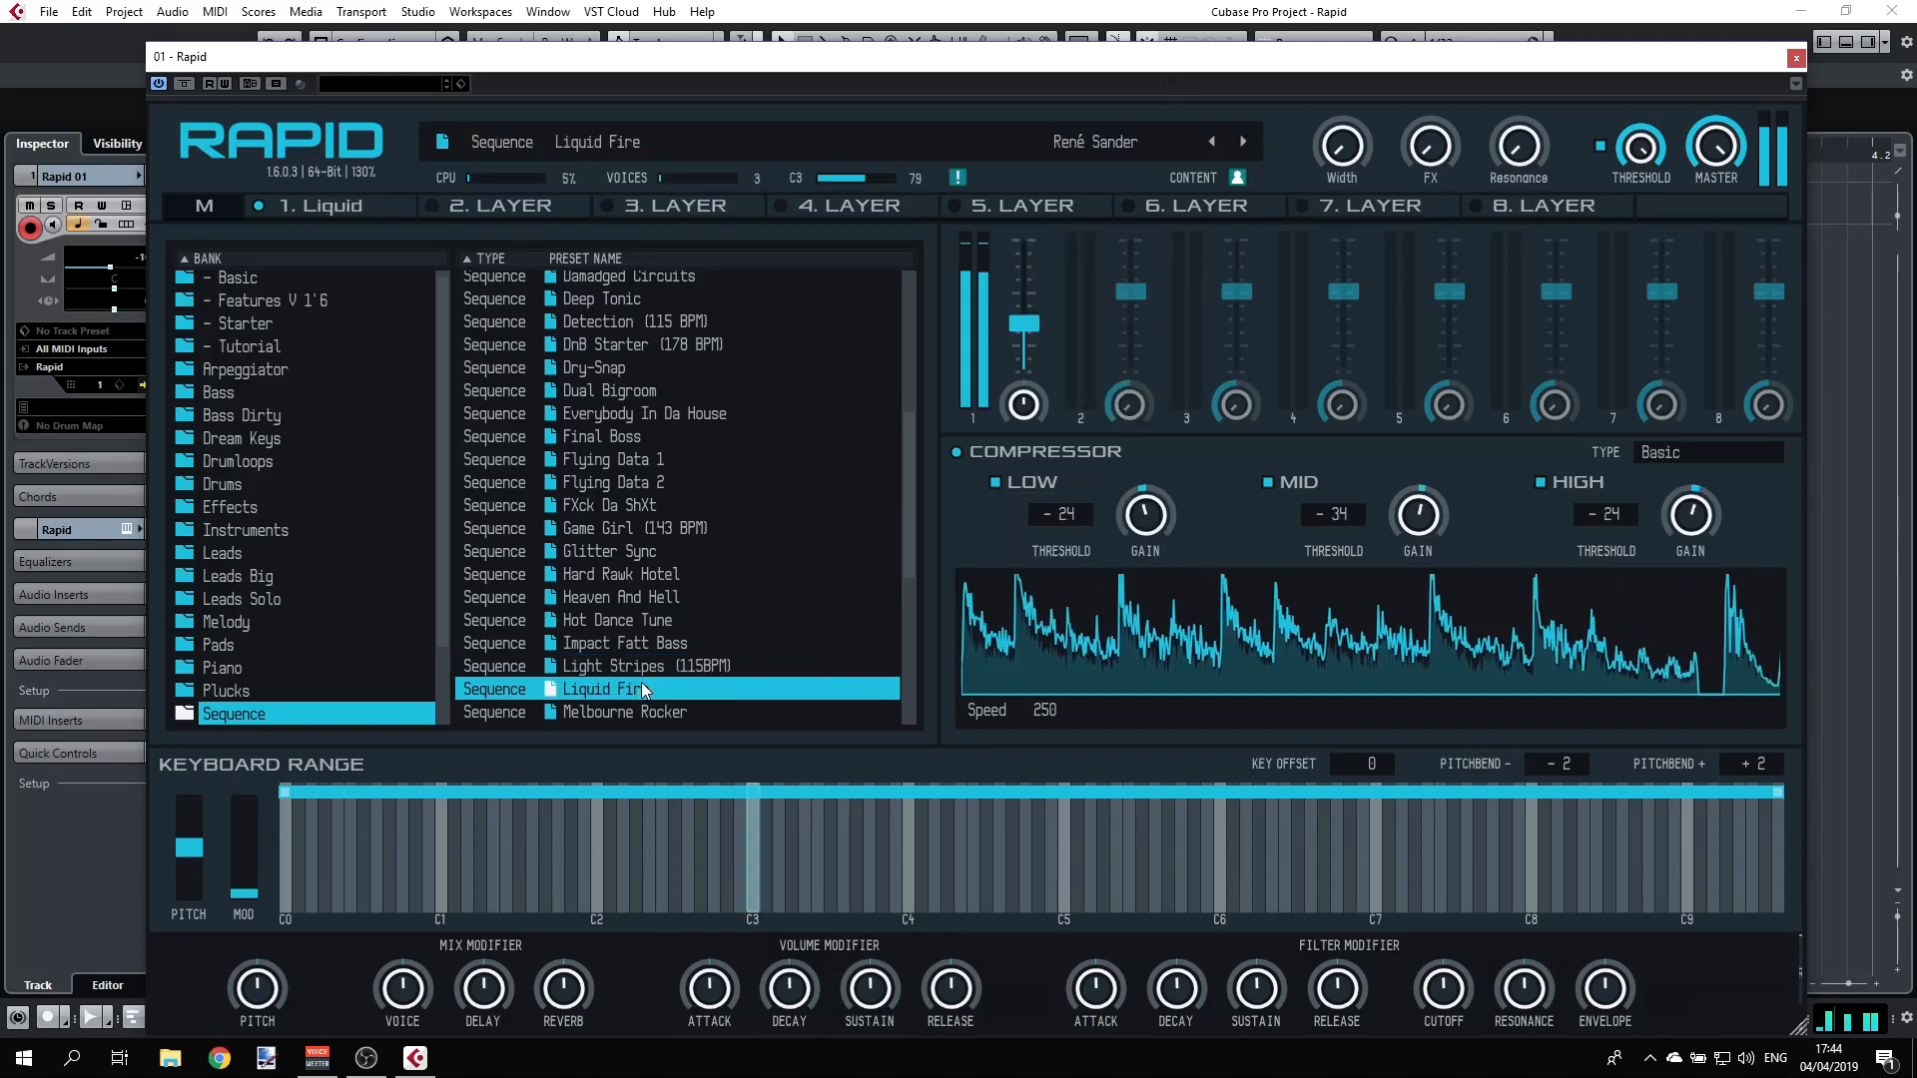
scroll(615, 599, "down", 5)
left_click(632, 555)
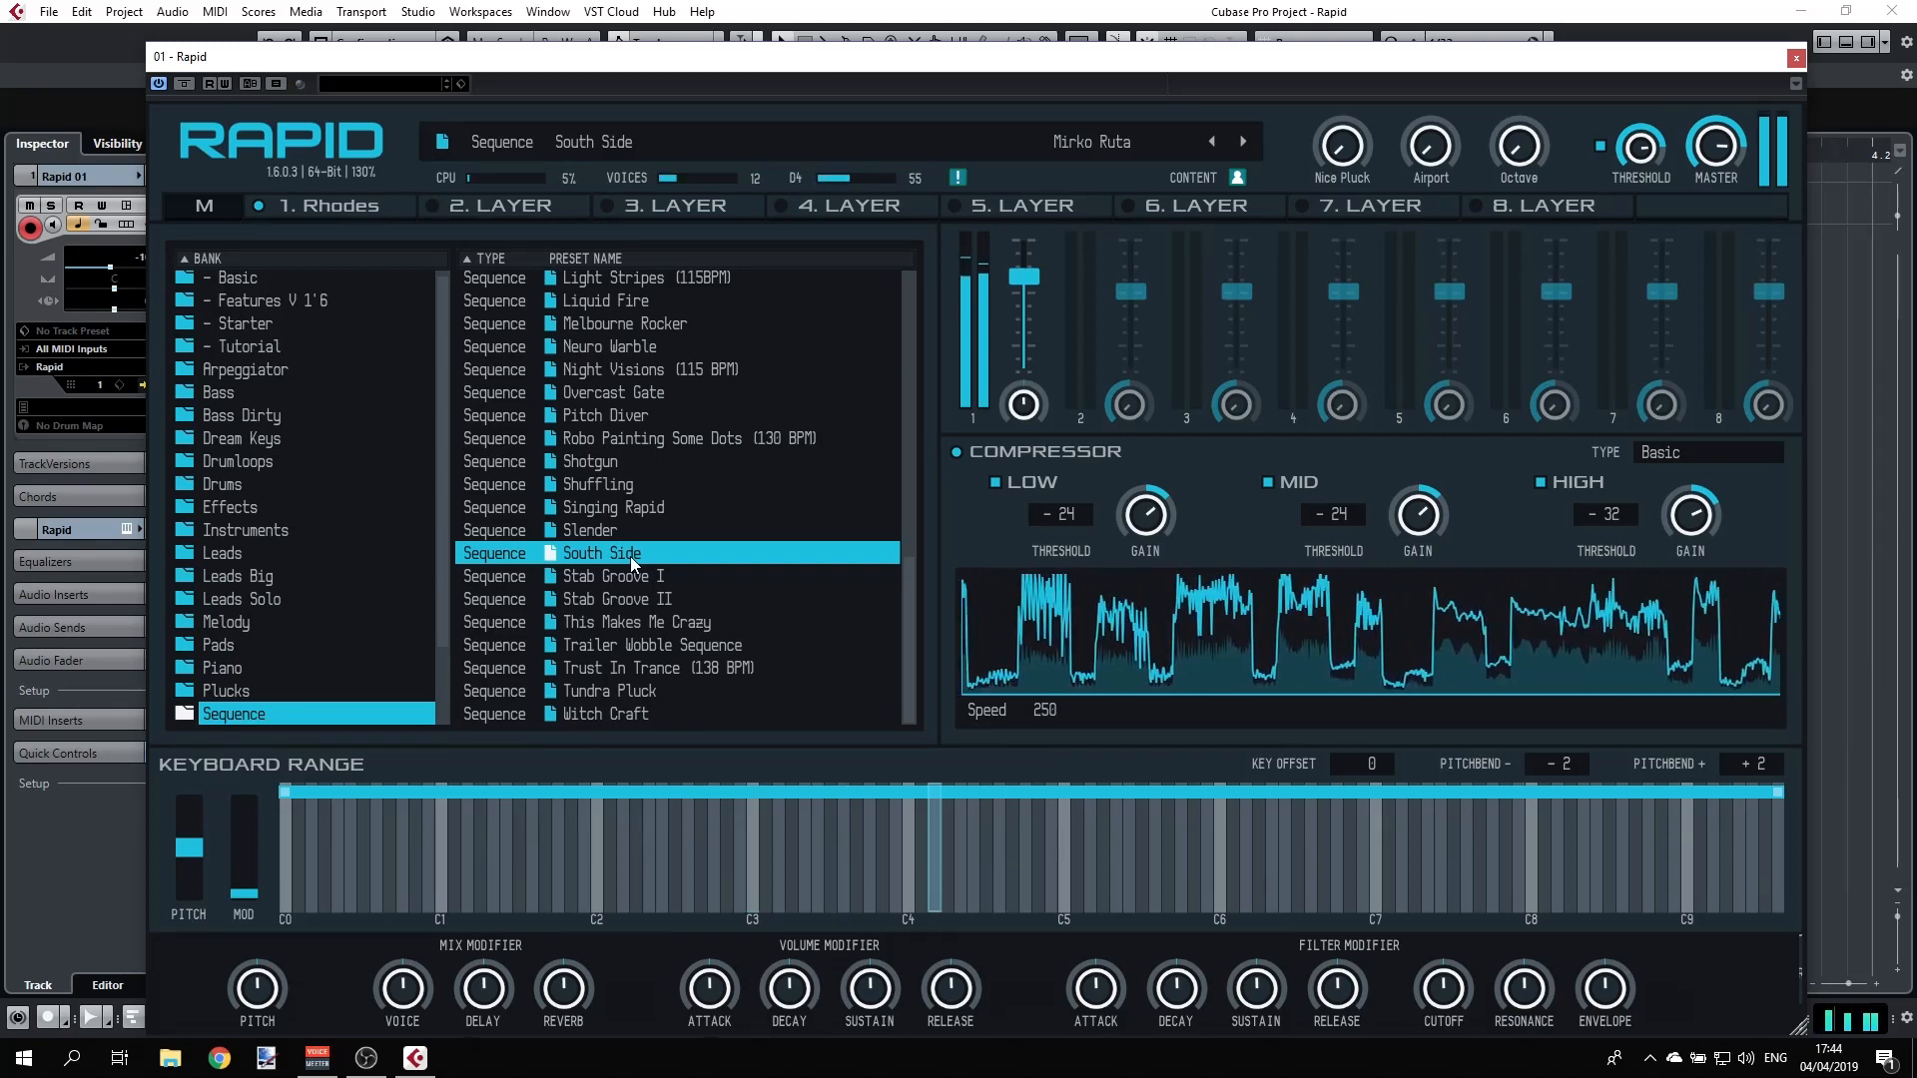
left_click(647, 579)
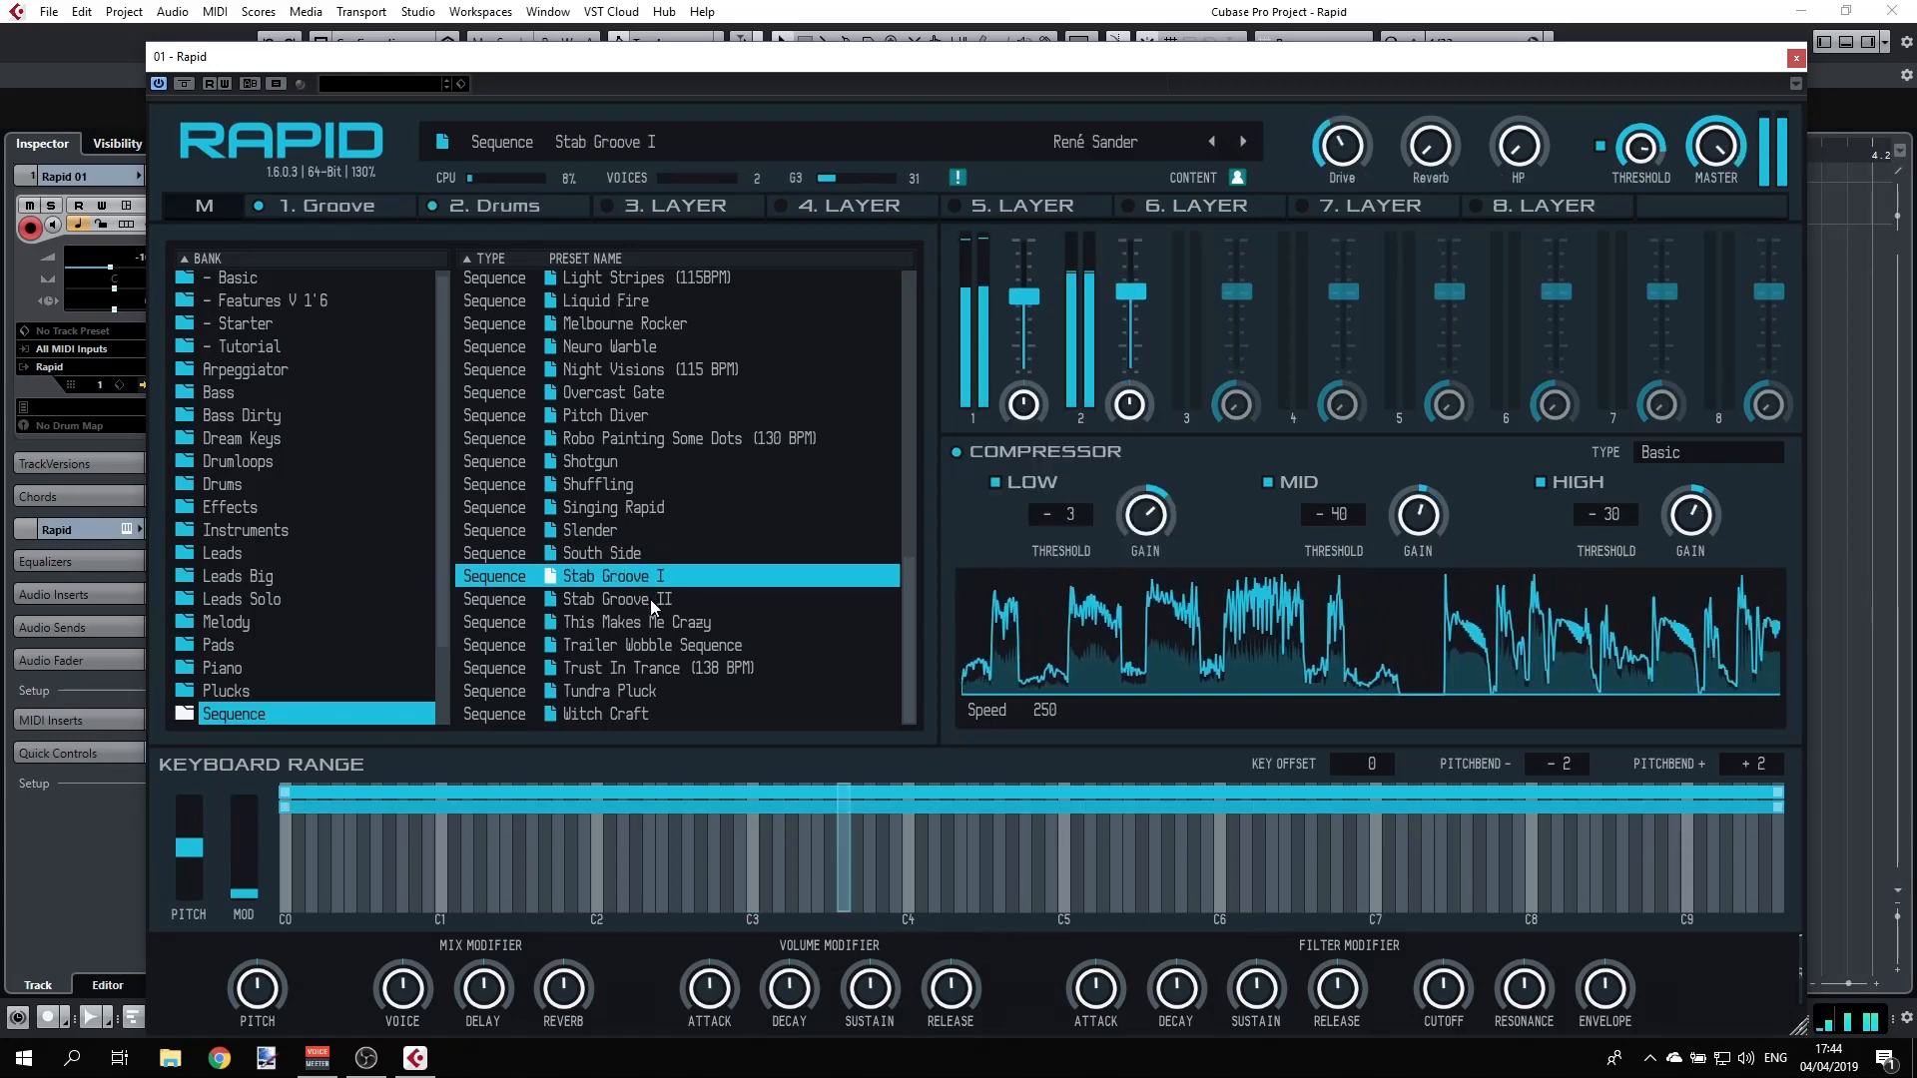
left_click(653, 623)
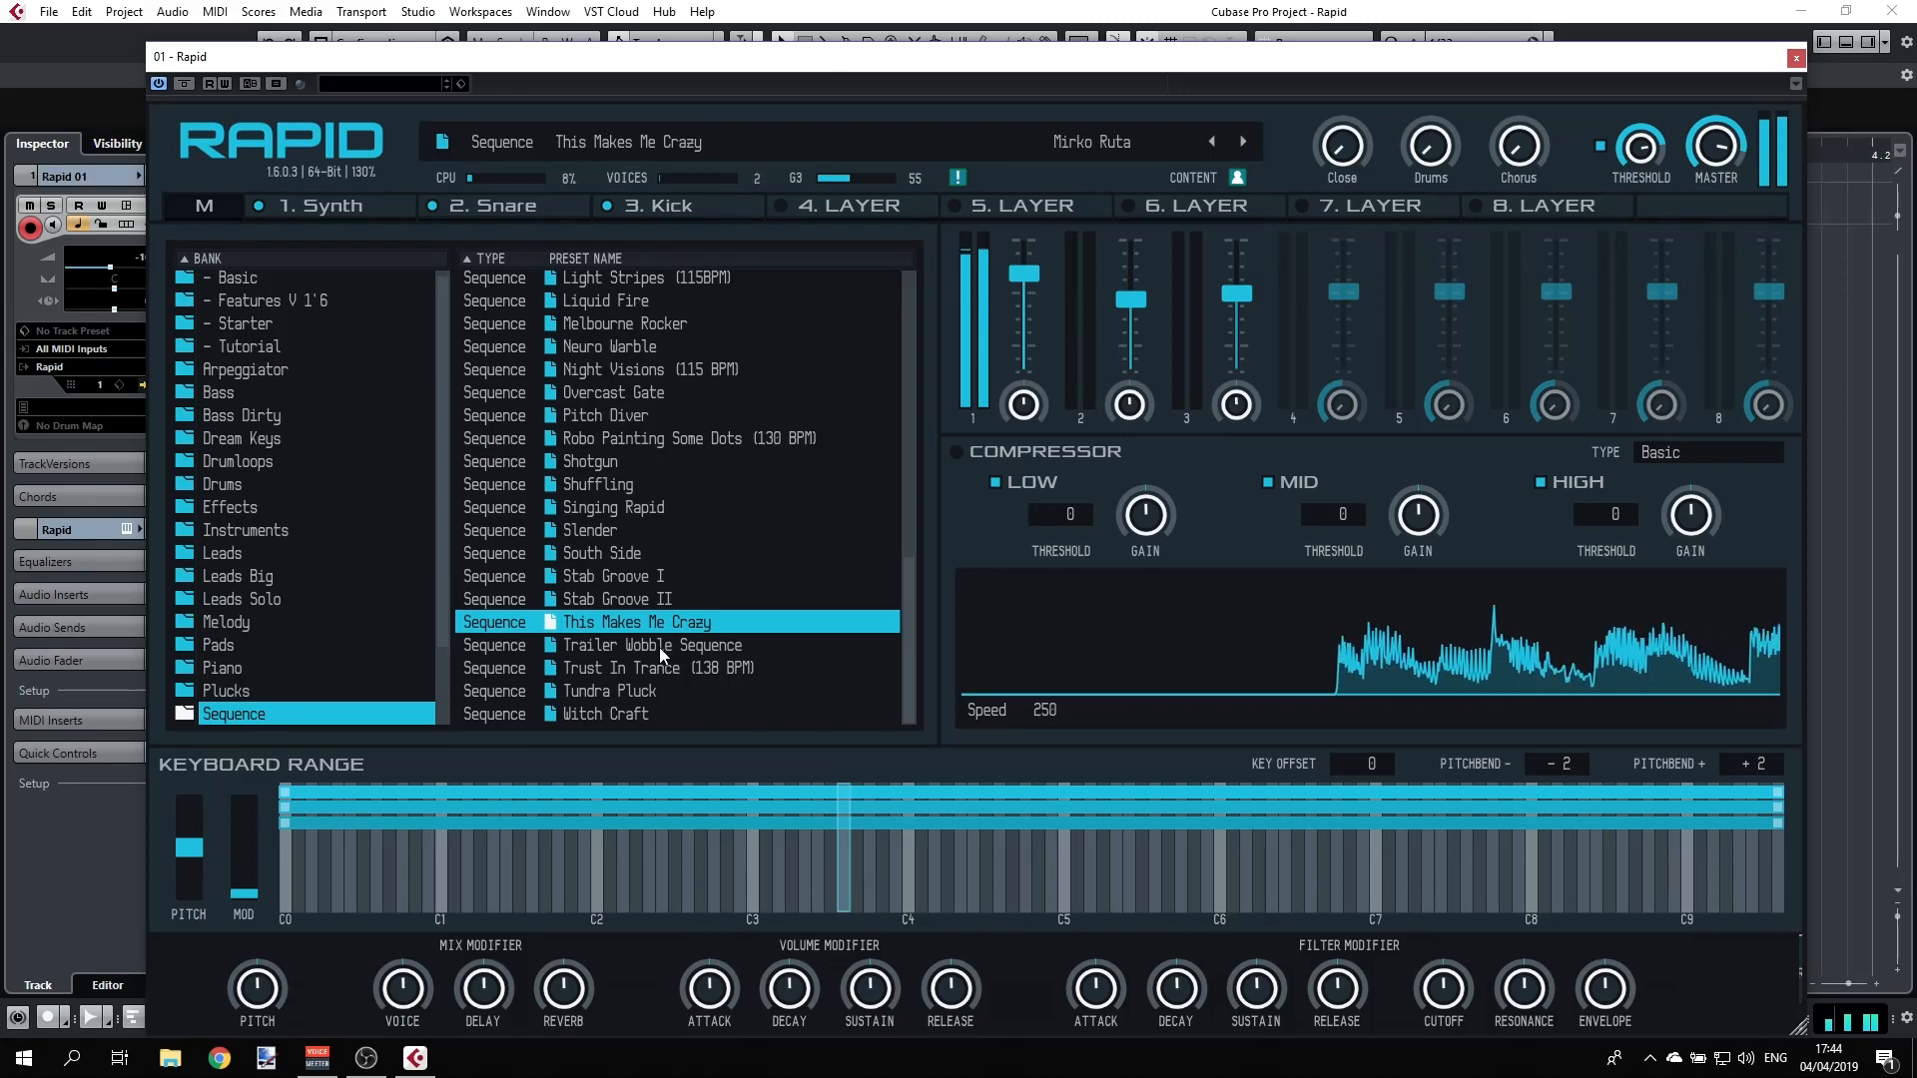
- Audition the Sequence presets Shotgun, Witch Craft, Liquid Fire, Melbourne Rocker and Overcast Gate in turn
left_click(644, 459)
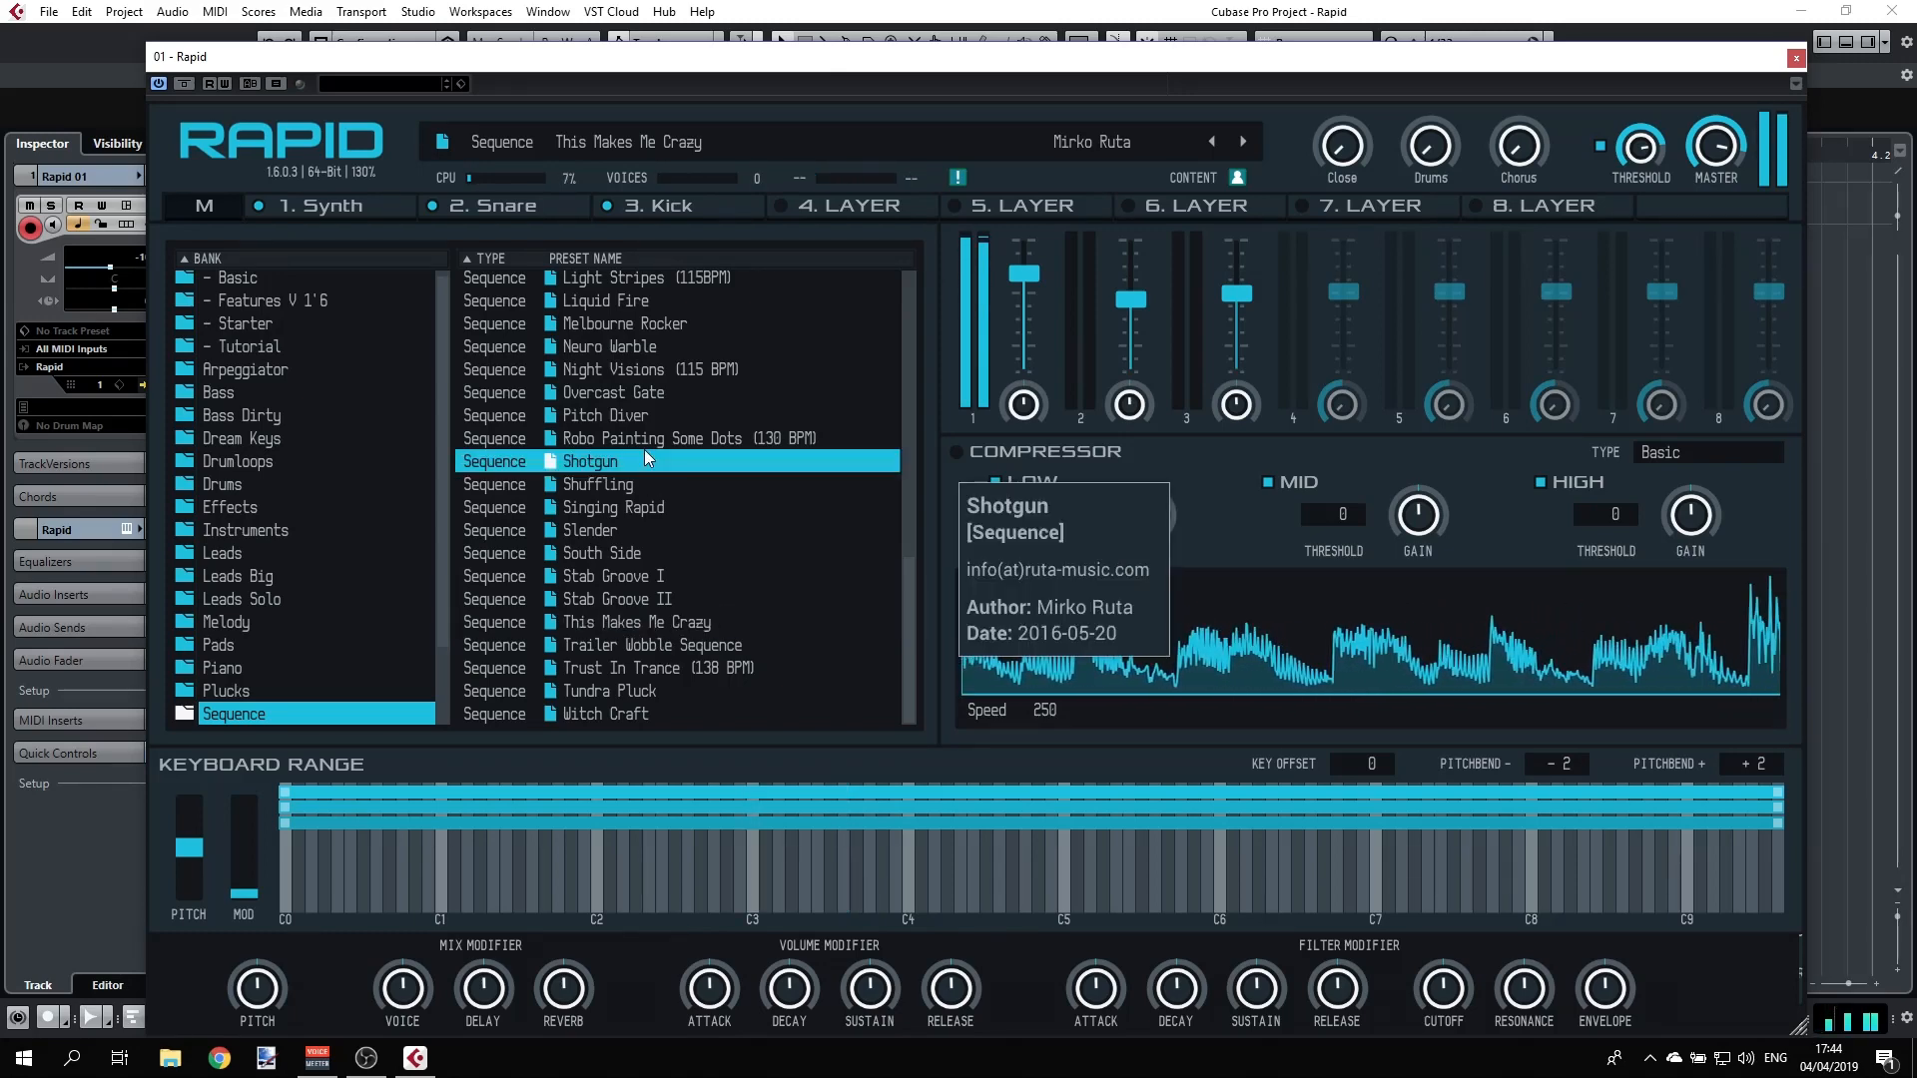
left_click(631, 715)
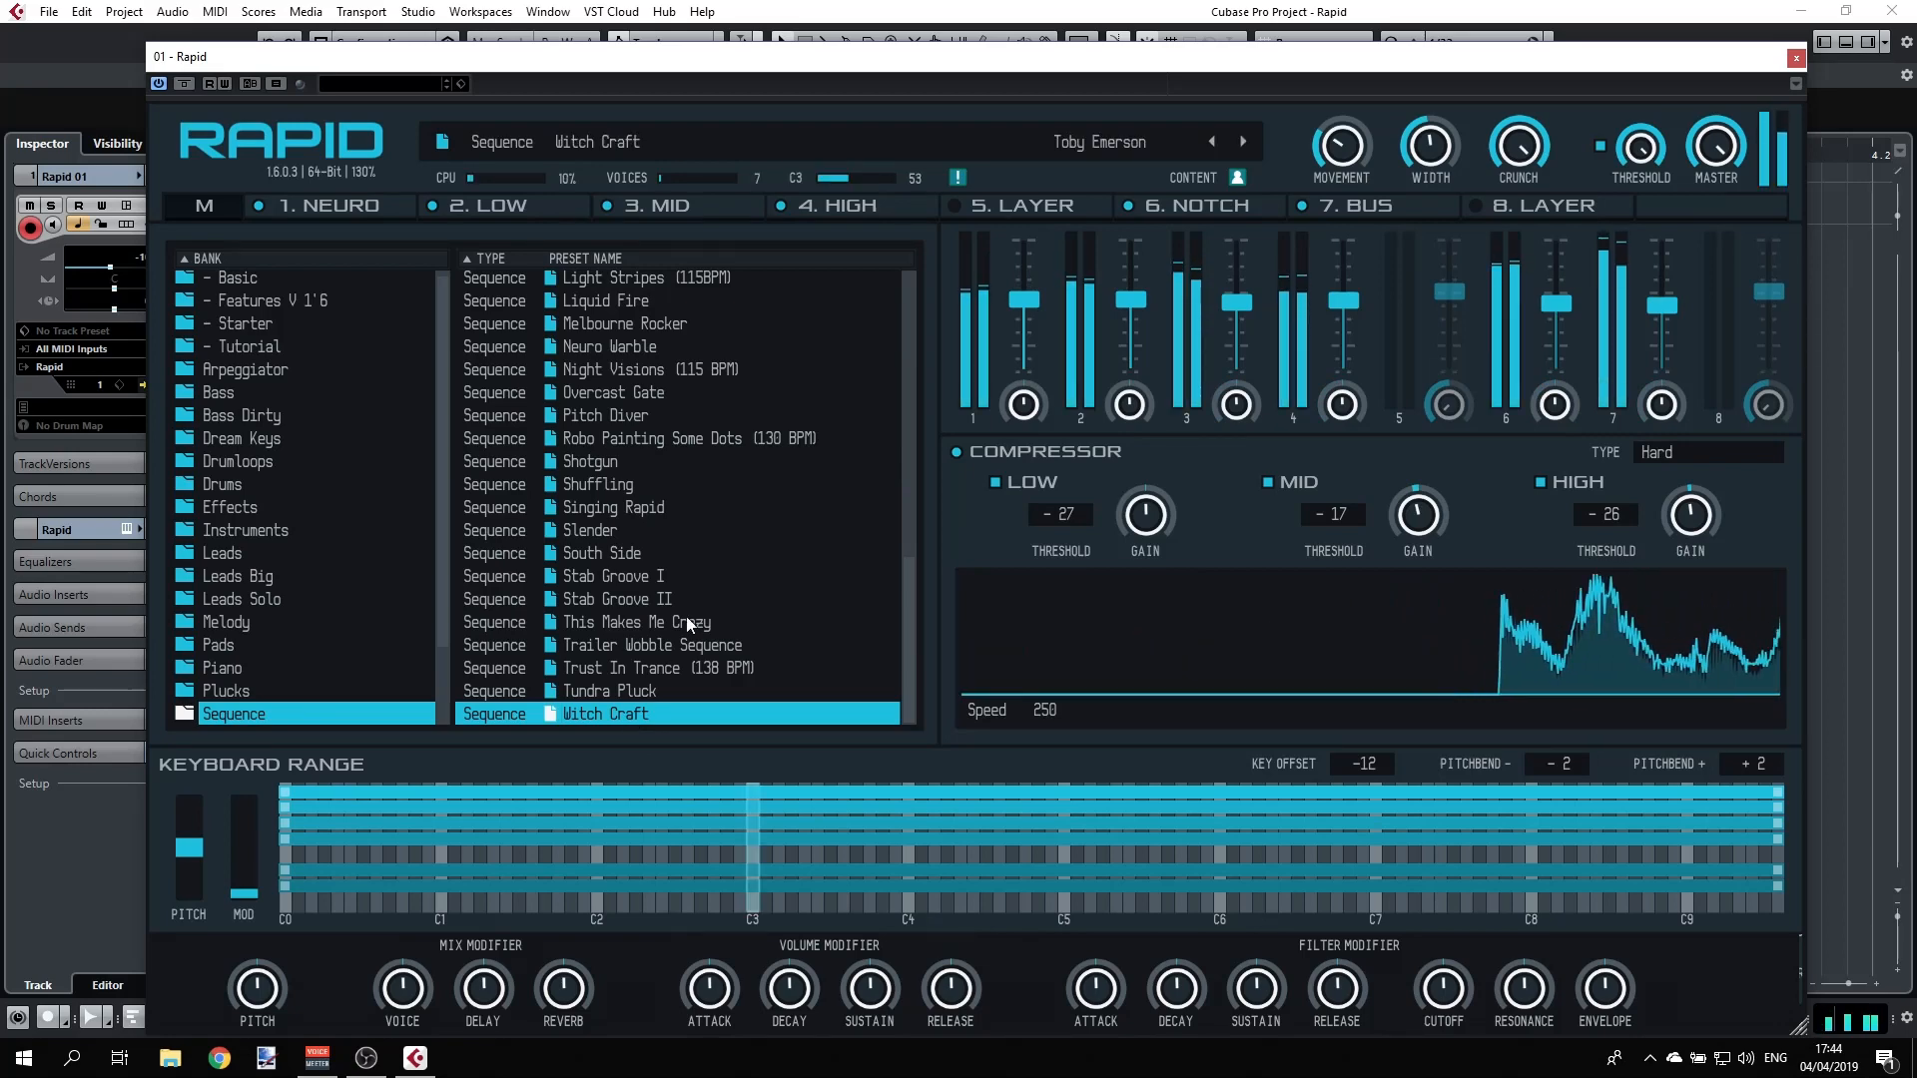
left_click(603, 299)
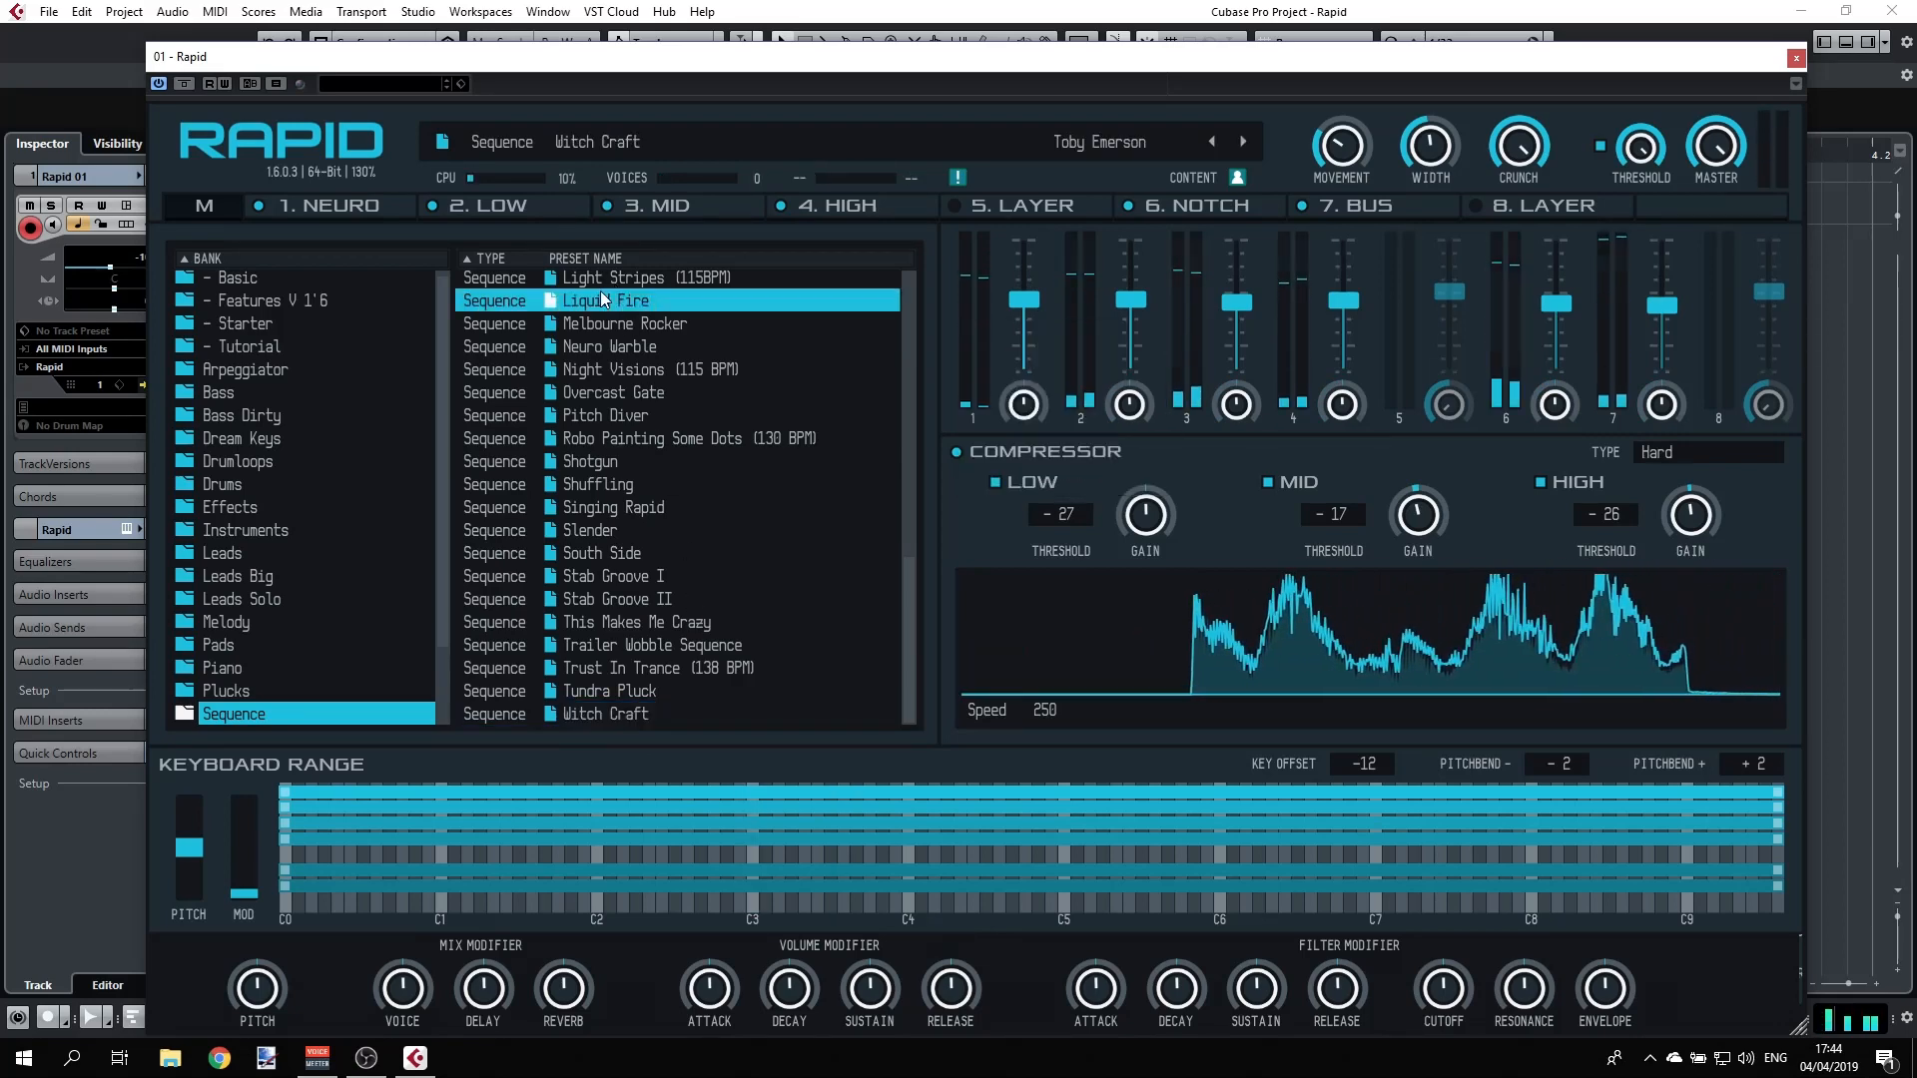
left_click(642, 328)
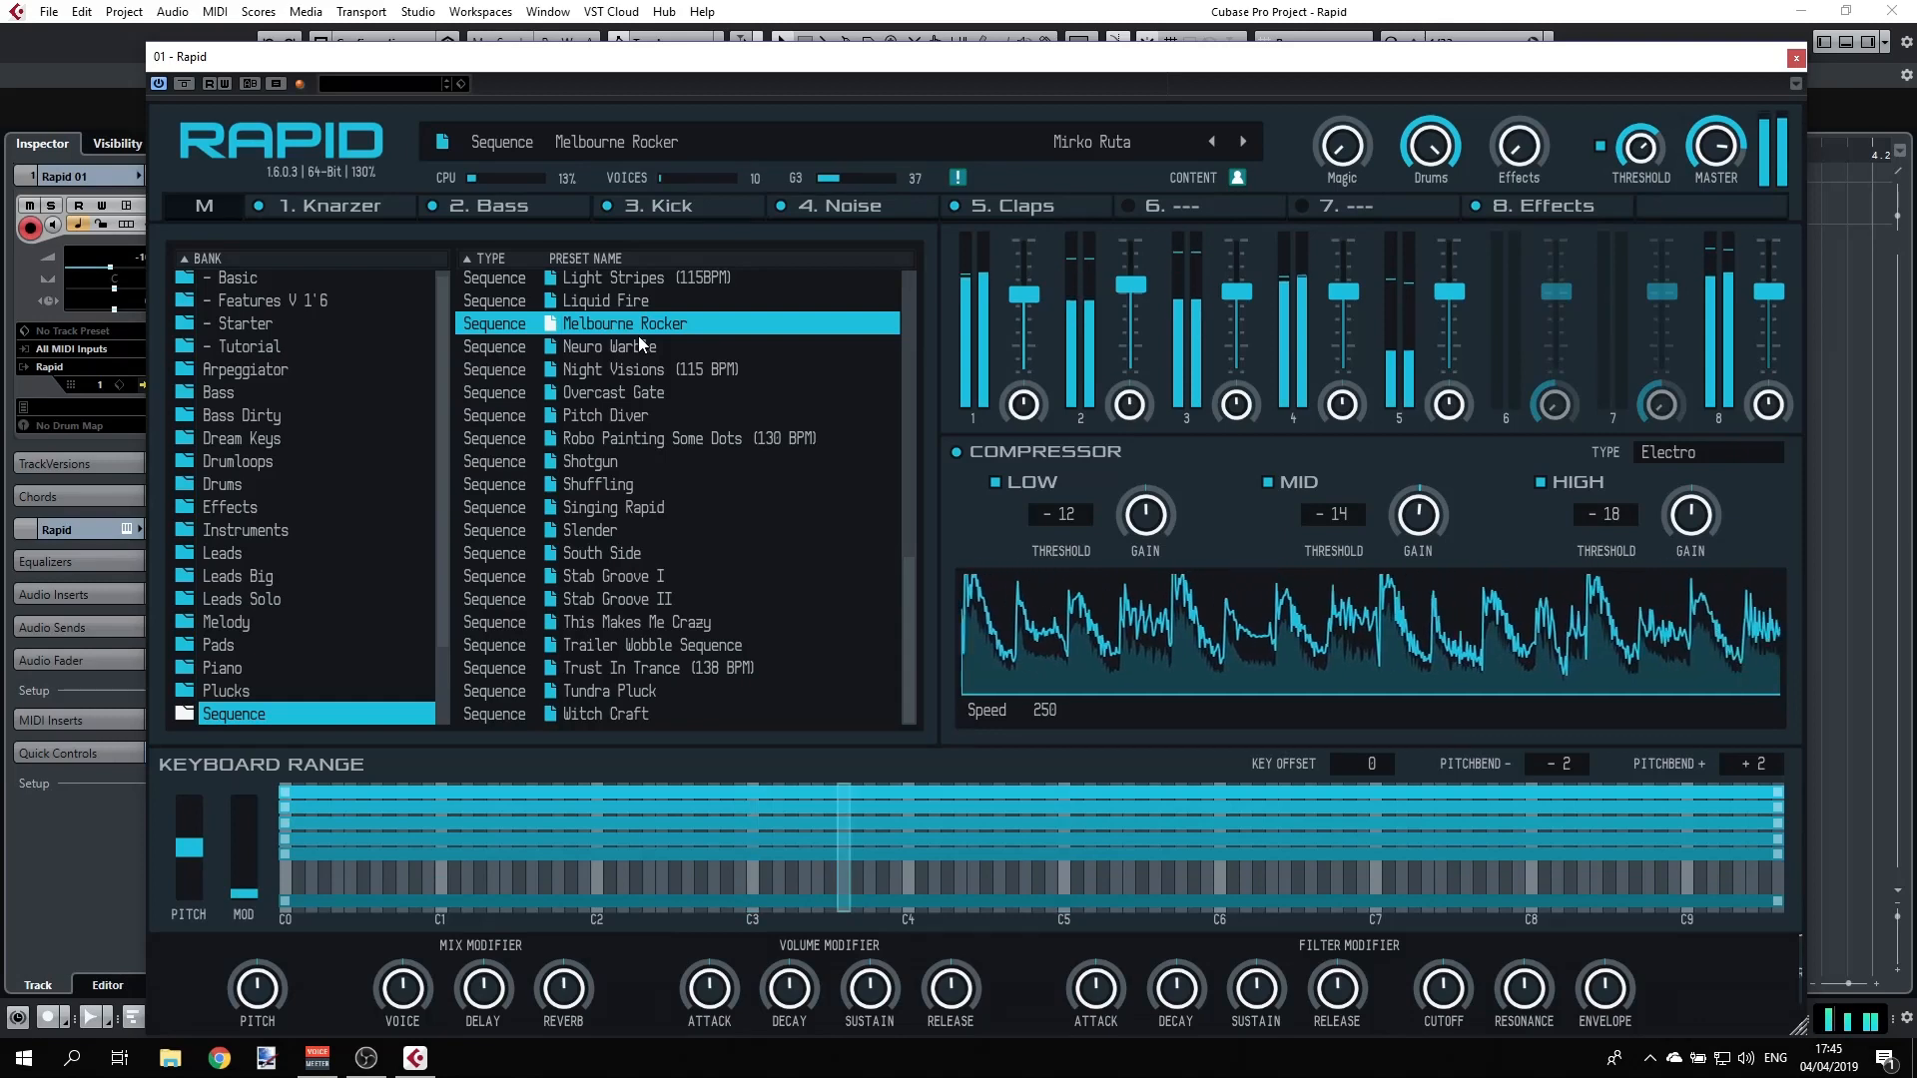
left_click(608, 393)
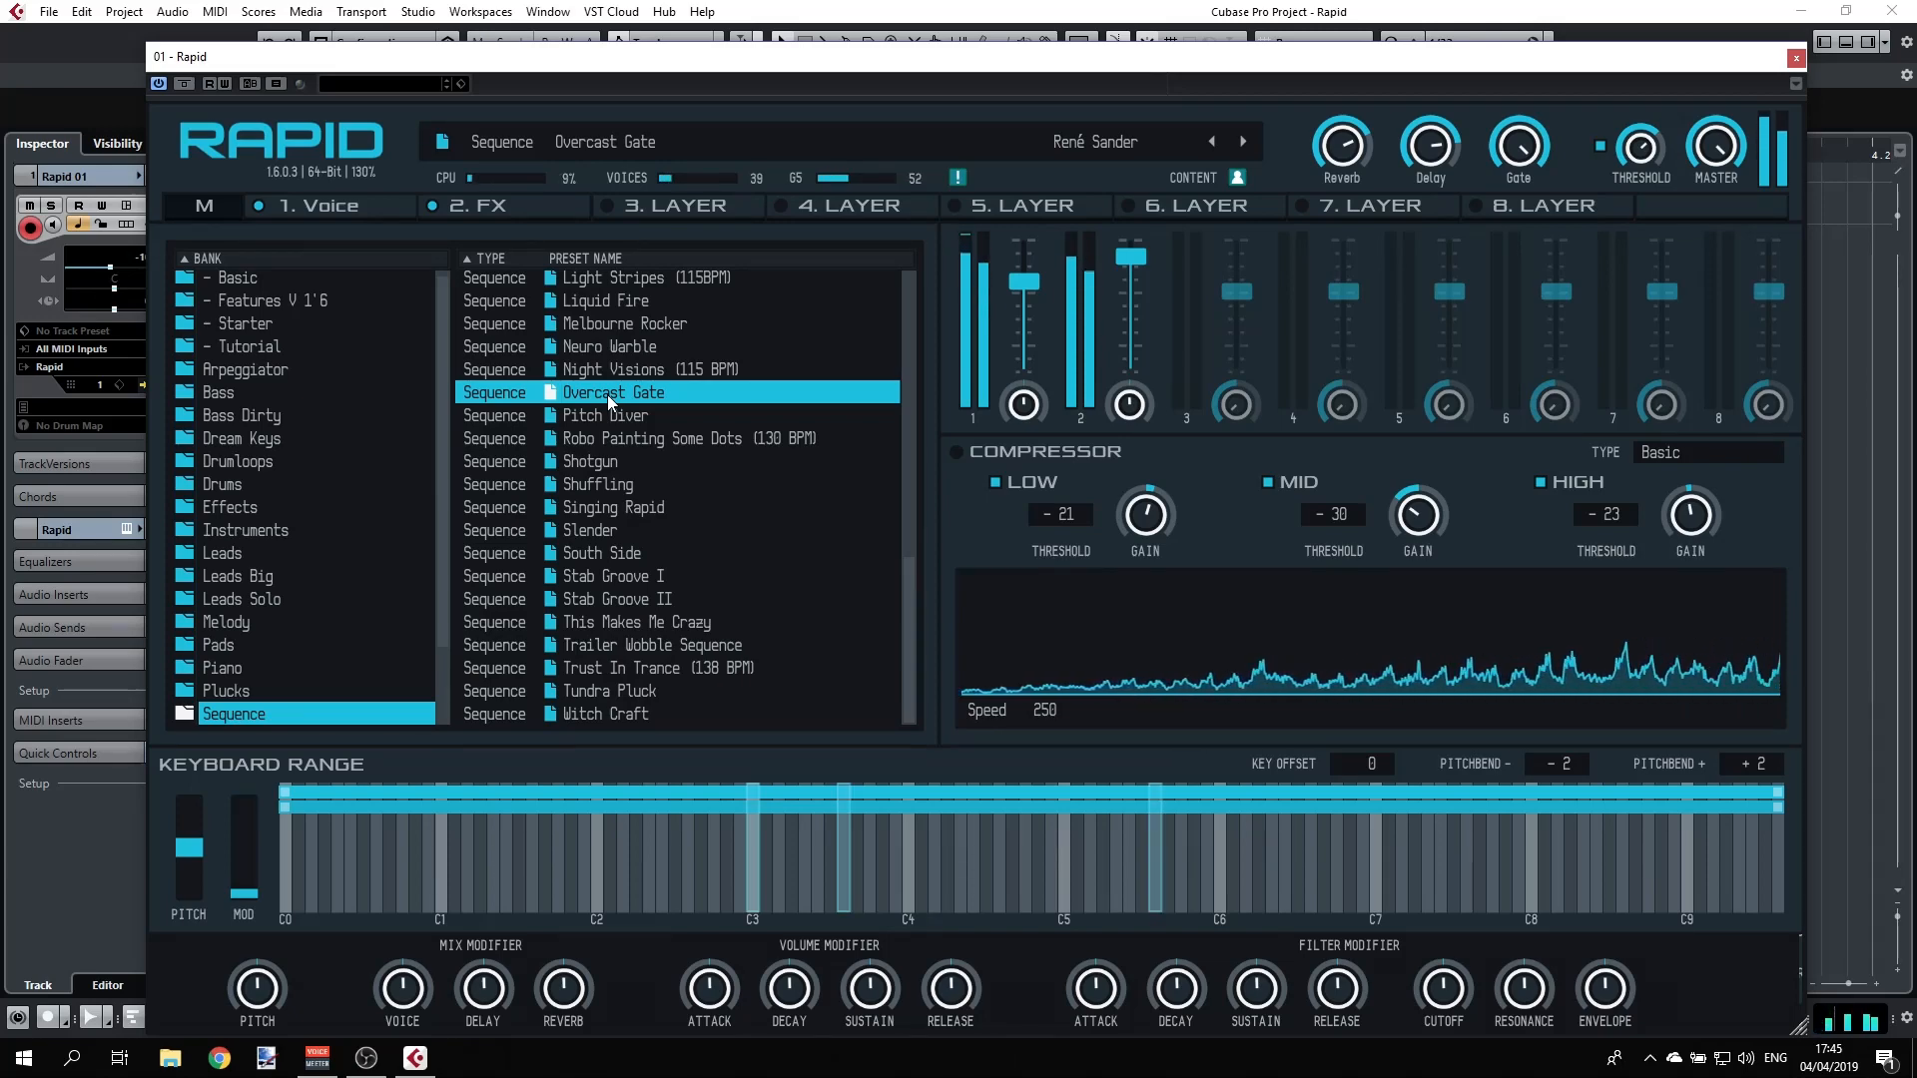
- Audition the Sequence presets Trust In Trance (138 BPM), Tundra Pluck and Witch Craft in turn
left_click(584, 667)
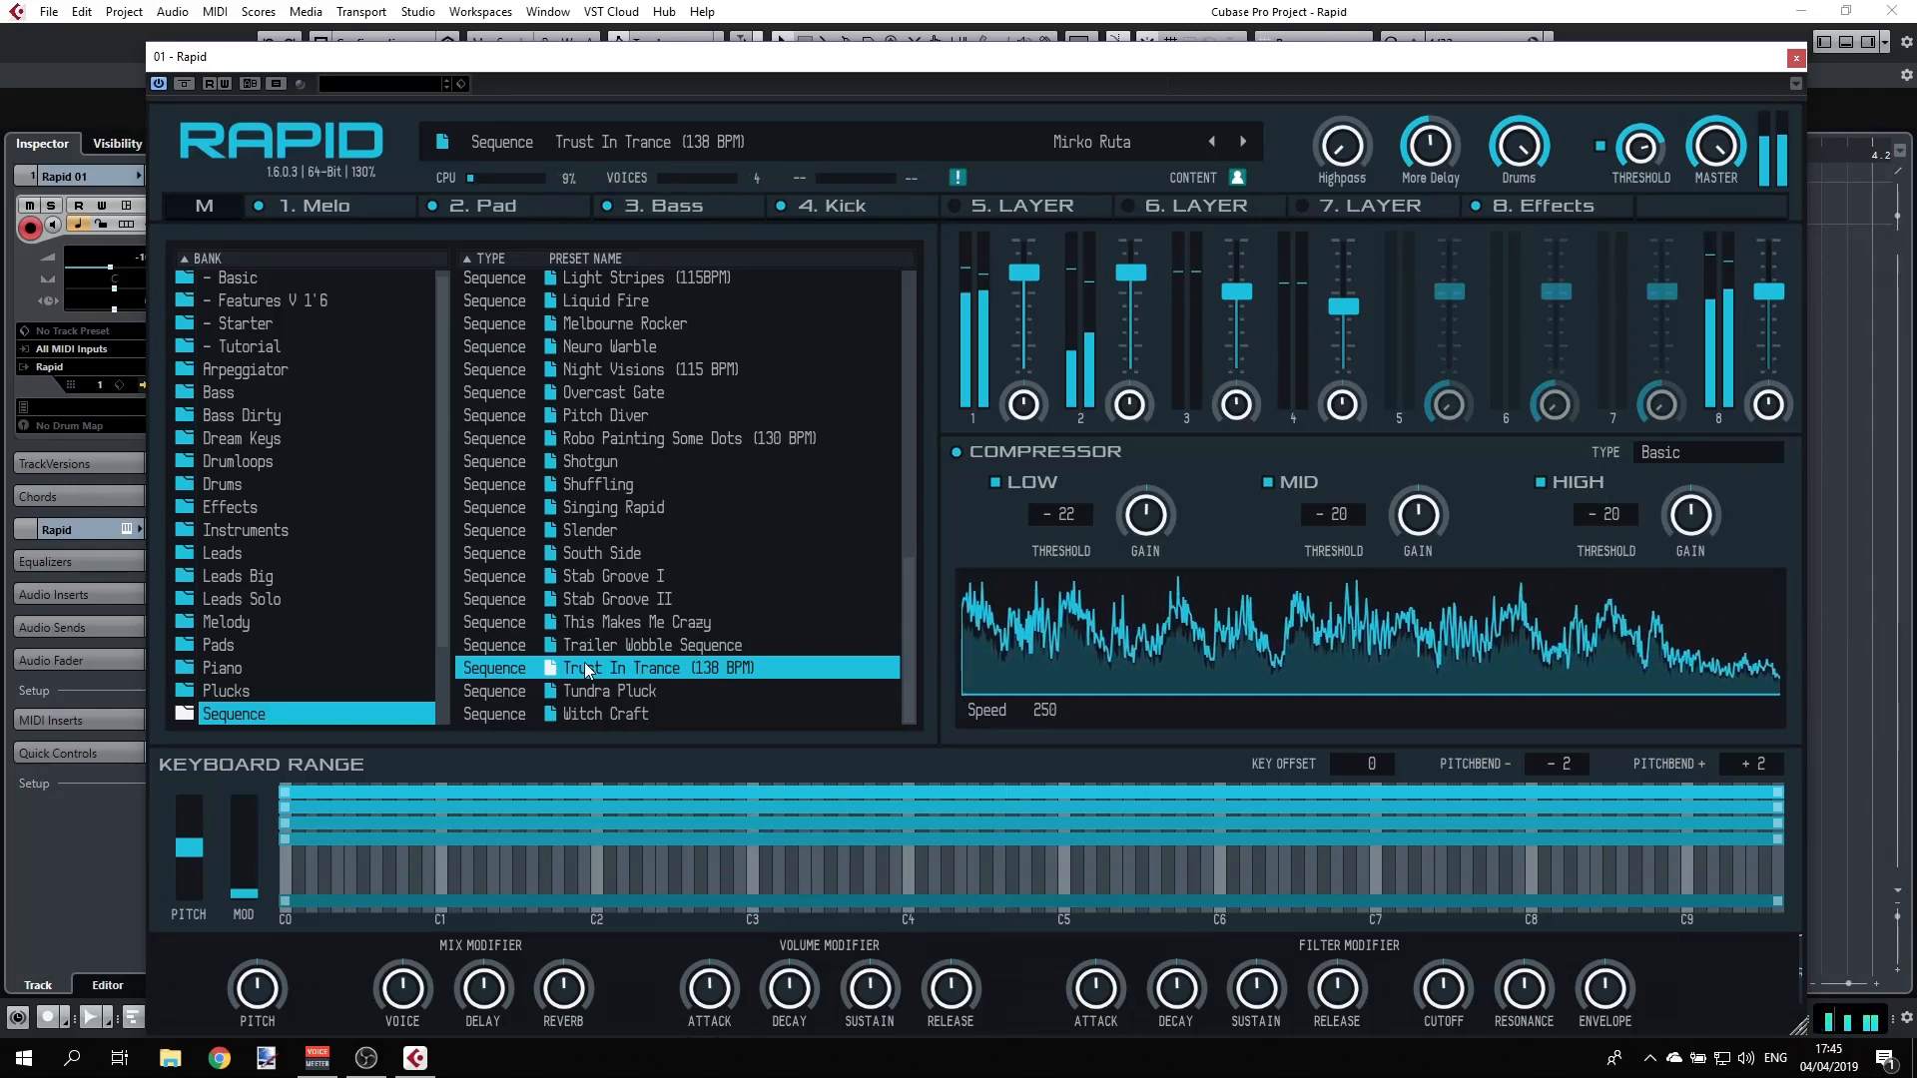
left_click(593, 686)
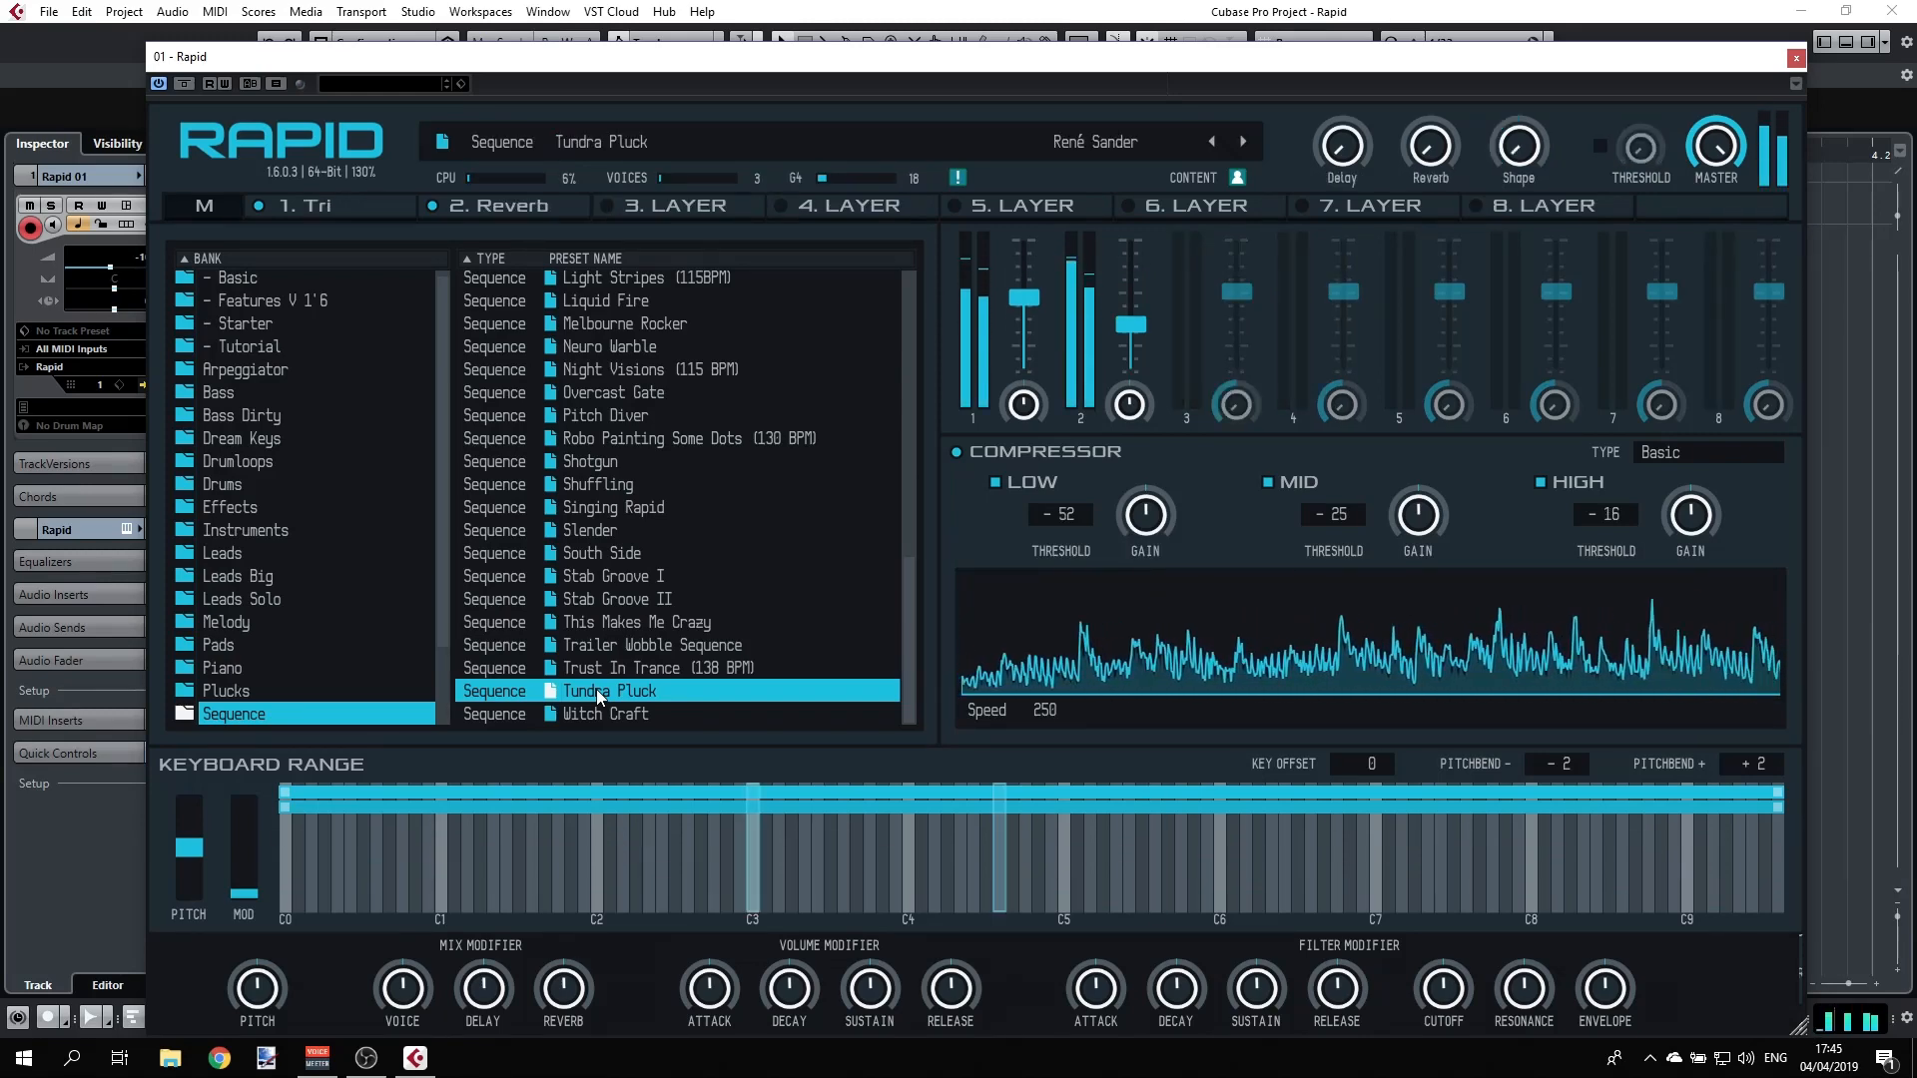
left_click(590, 705)
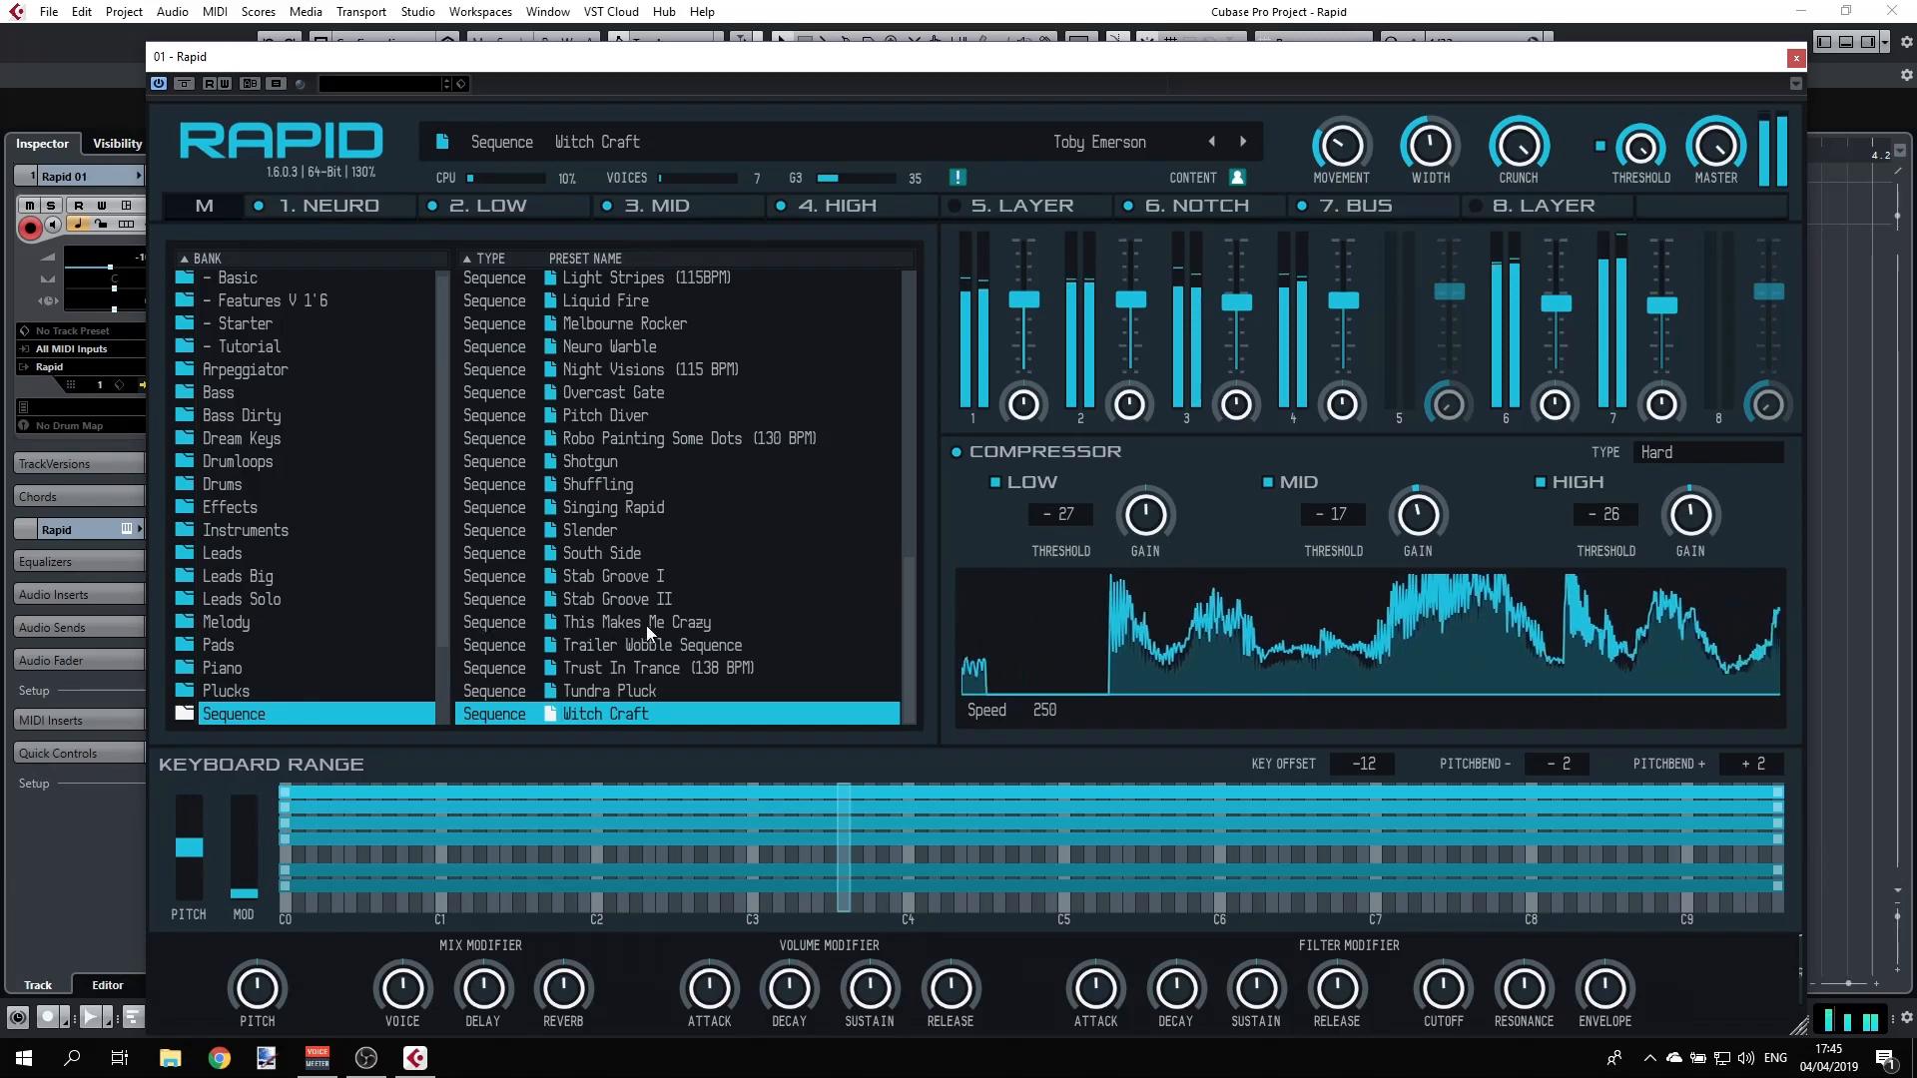
- Try Beasty Wobbler 4 and Beasty Machine 1 from the Sequence bank, and load the Cyber Uplift preset
scroll(649, 622, "up", 10)
left_click(620, 490)
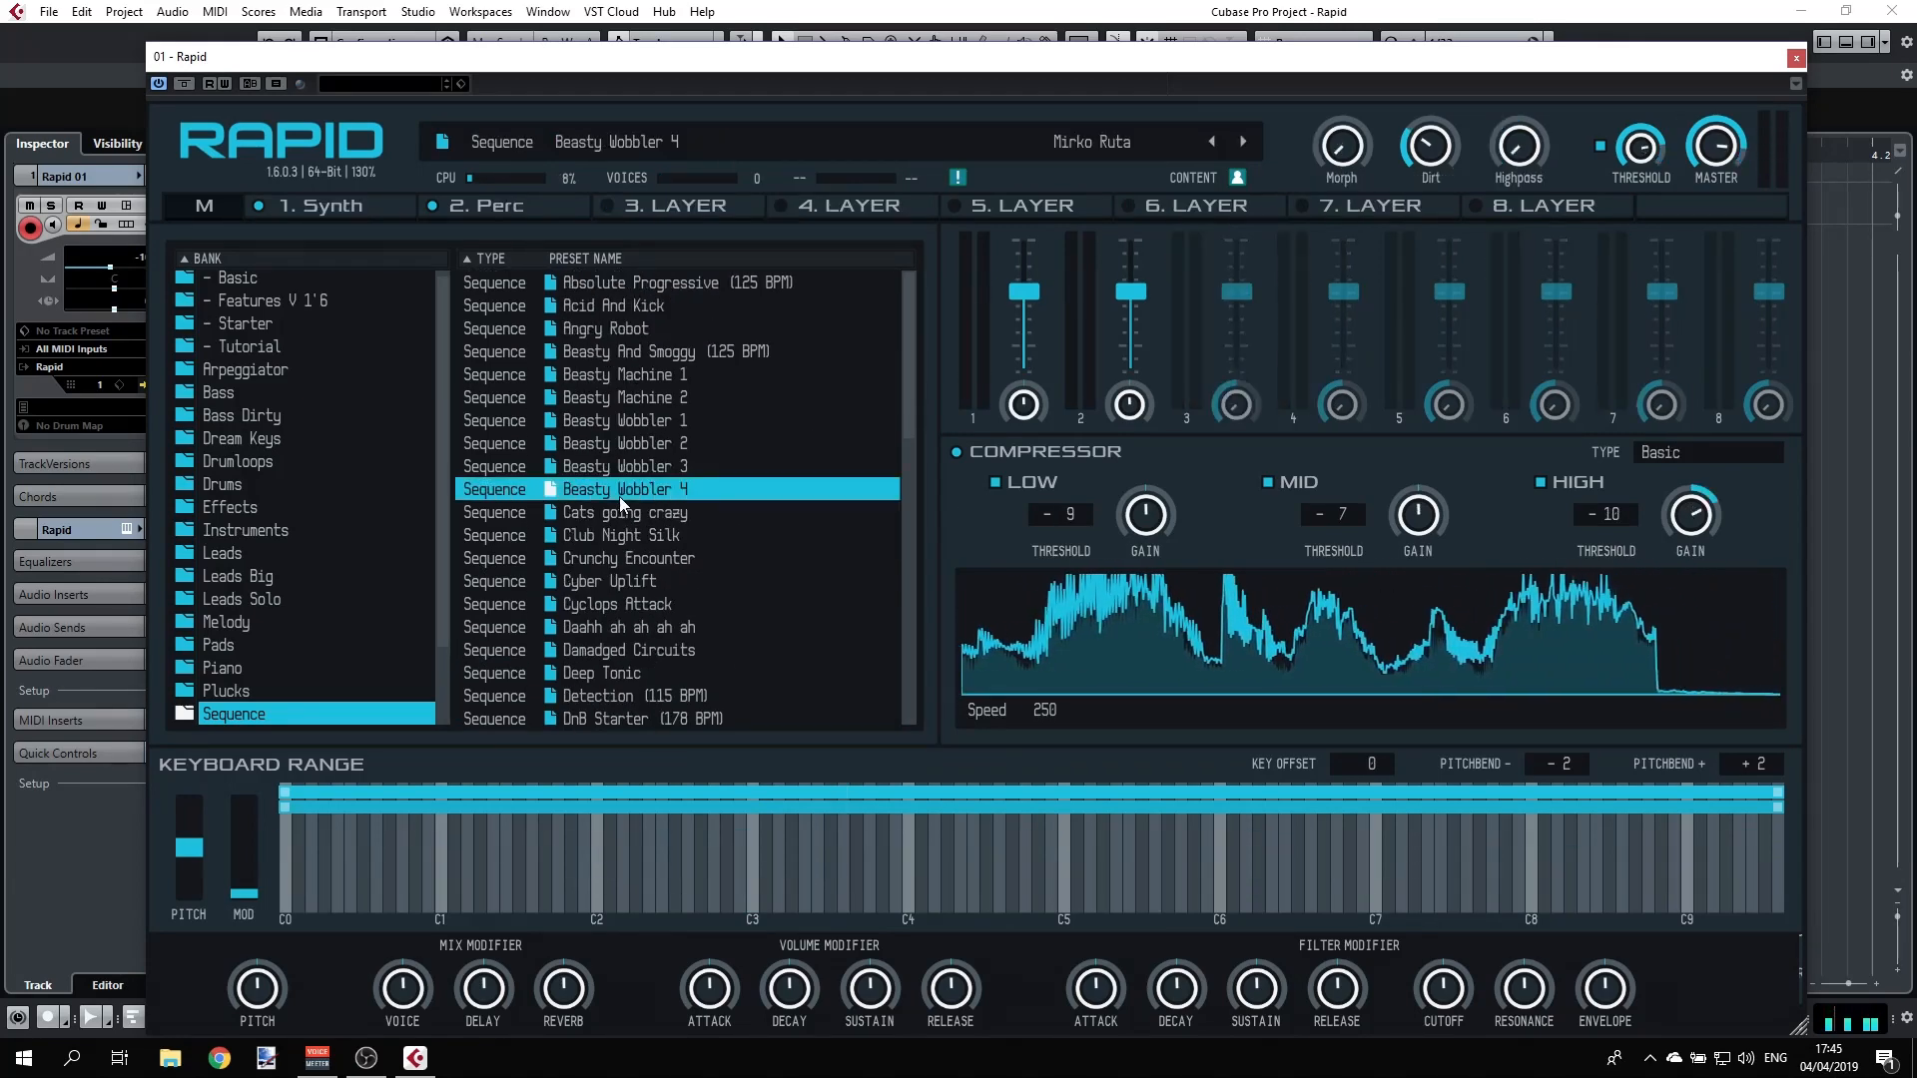
left_click(637, 379)
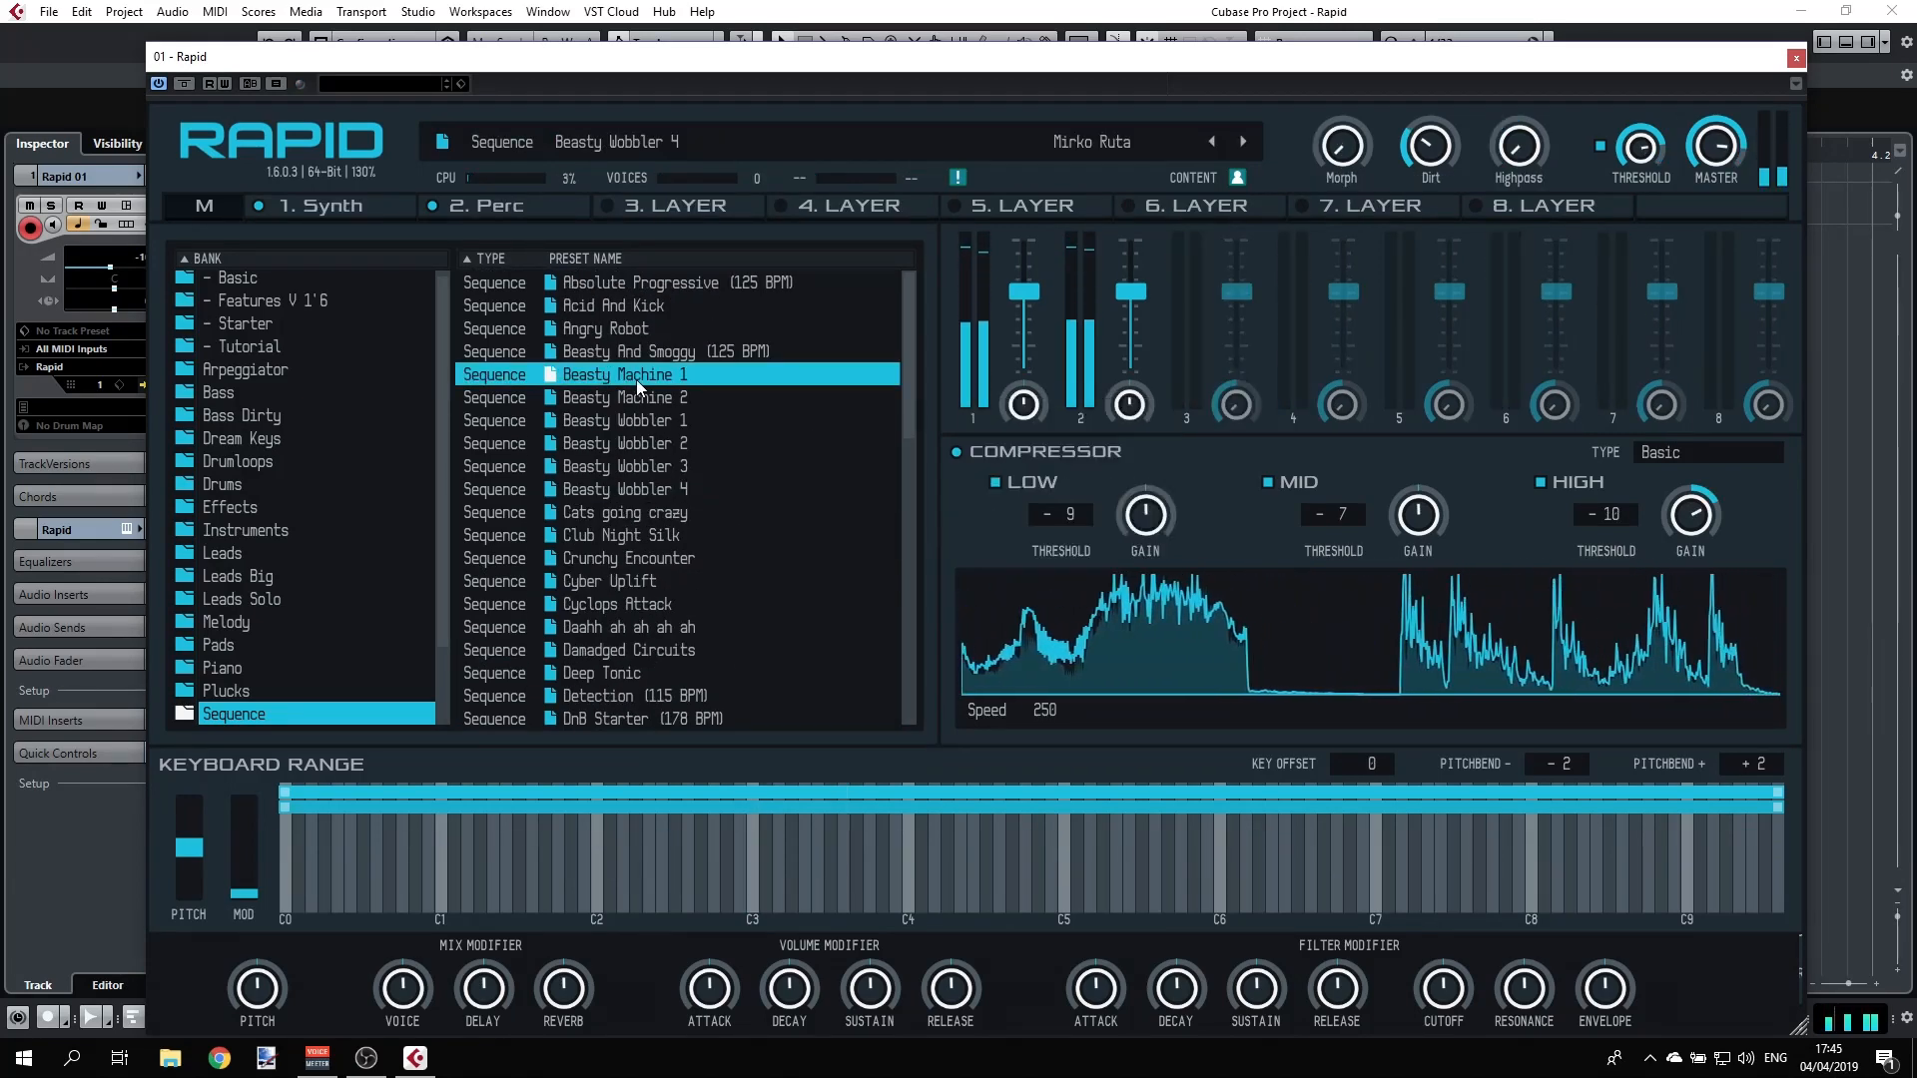
left_click(621, 577)
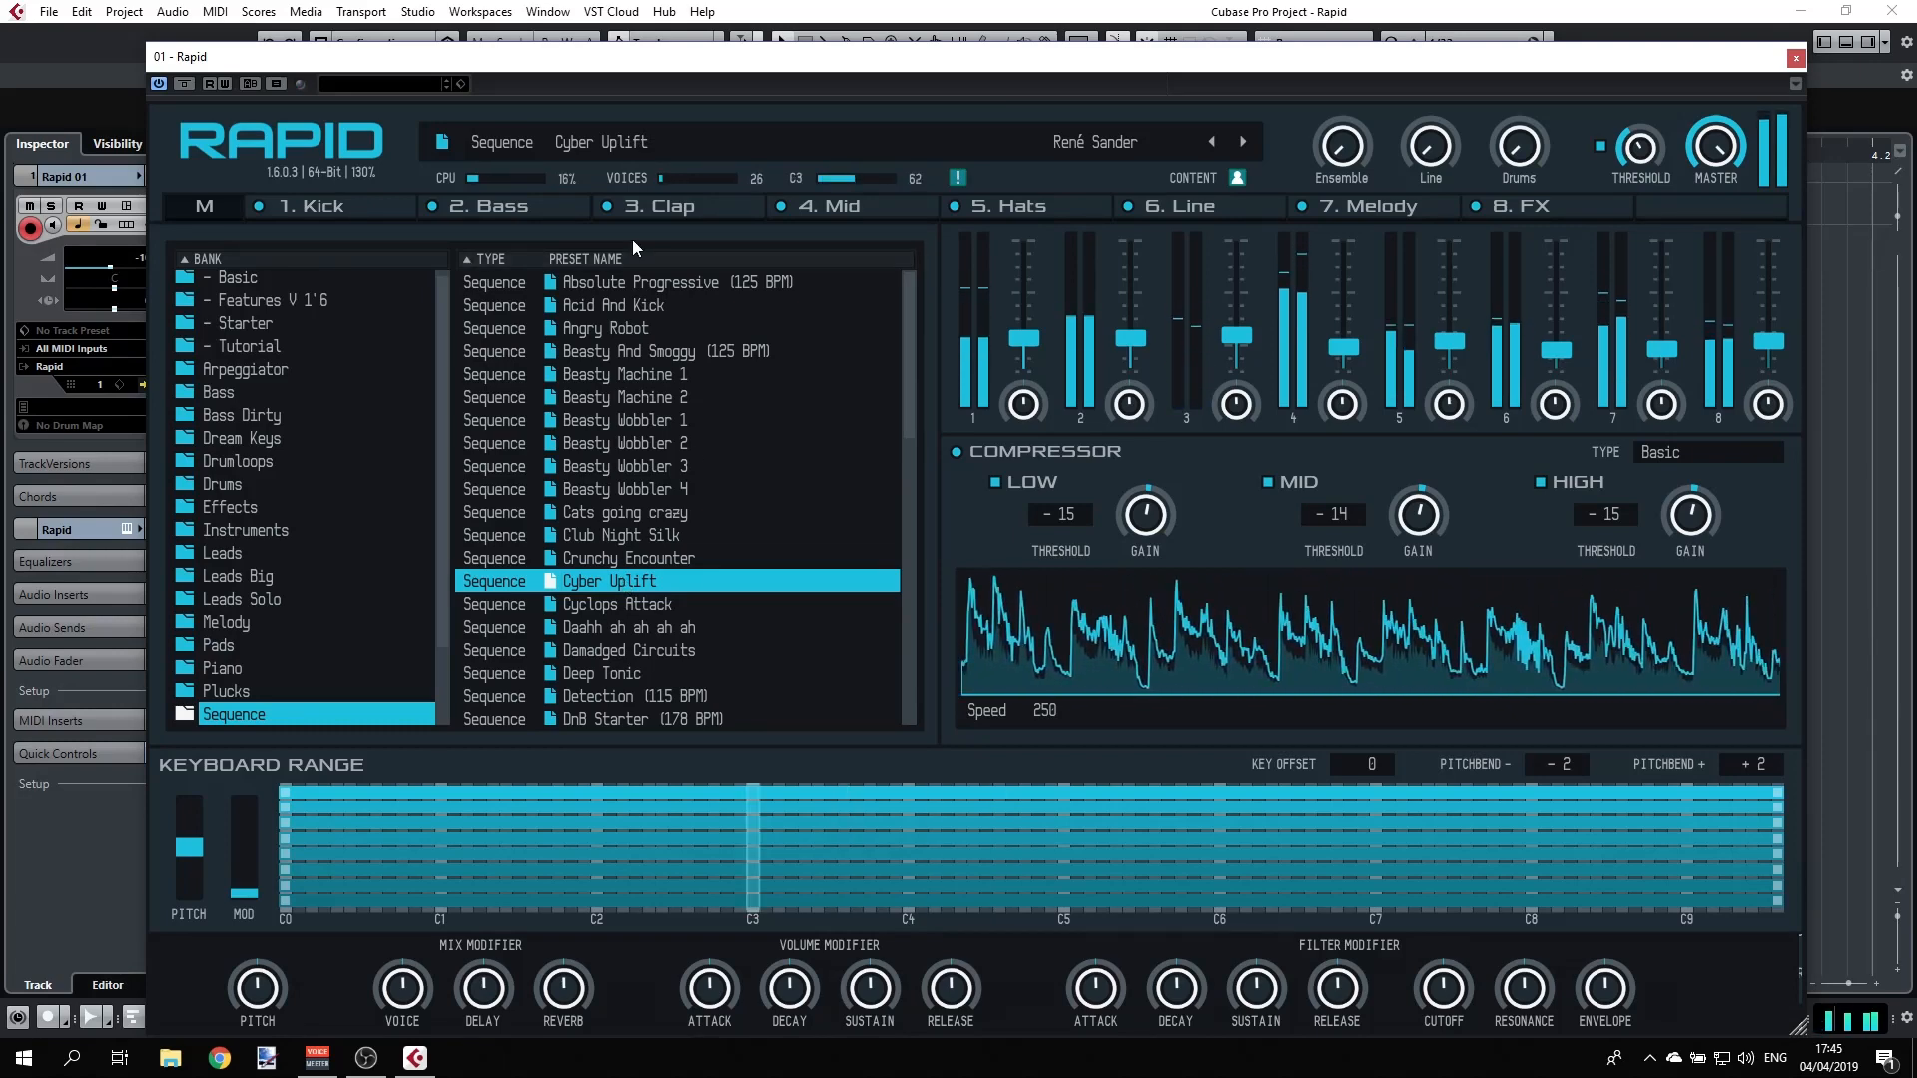
- Examine the oscillators, arpeggiator patterns and effects of Cyber Uplift's Clap, Bass, Kick and Mid layers
left_click(674, 207)
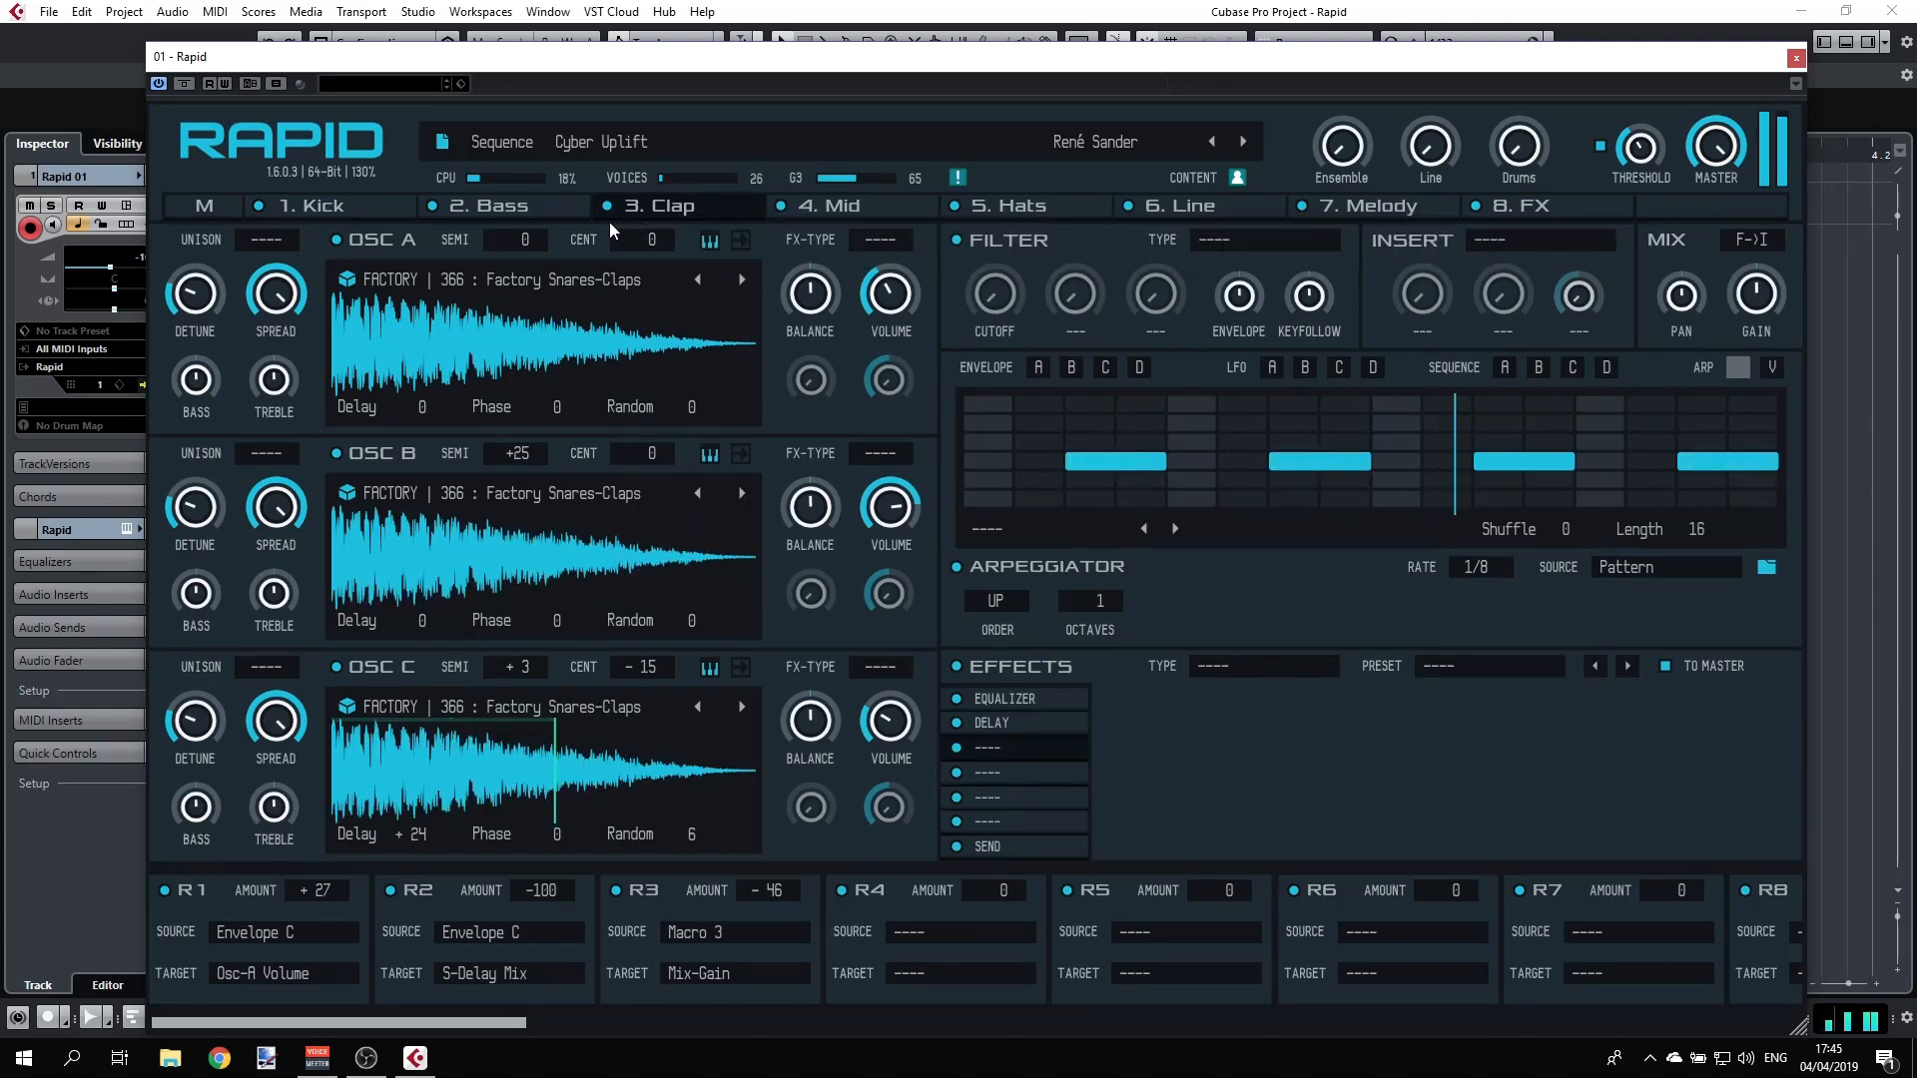
left_click(532, 204)
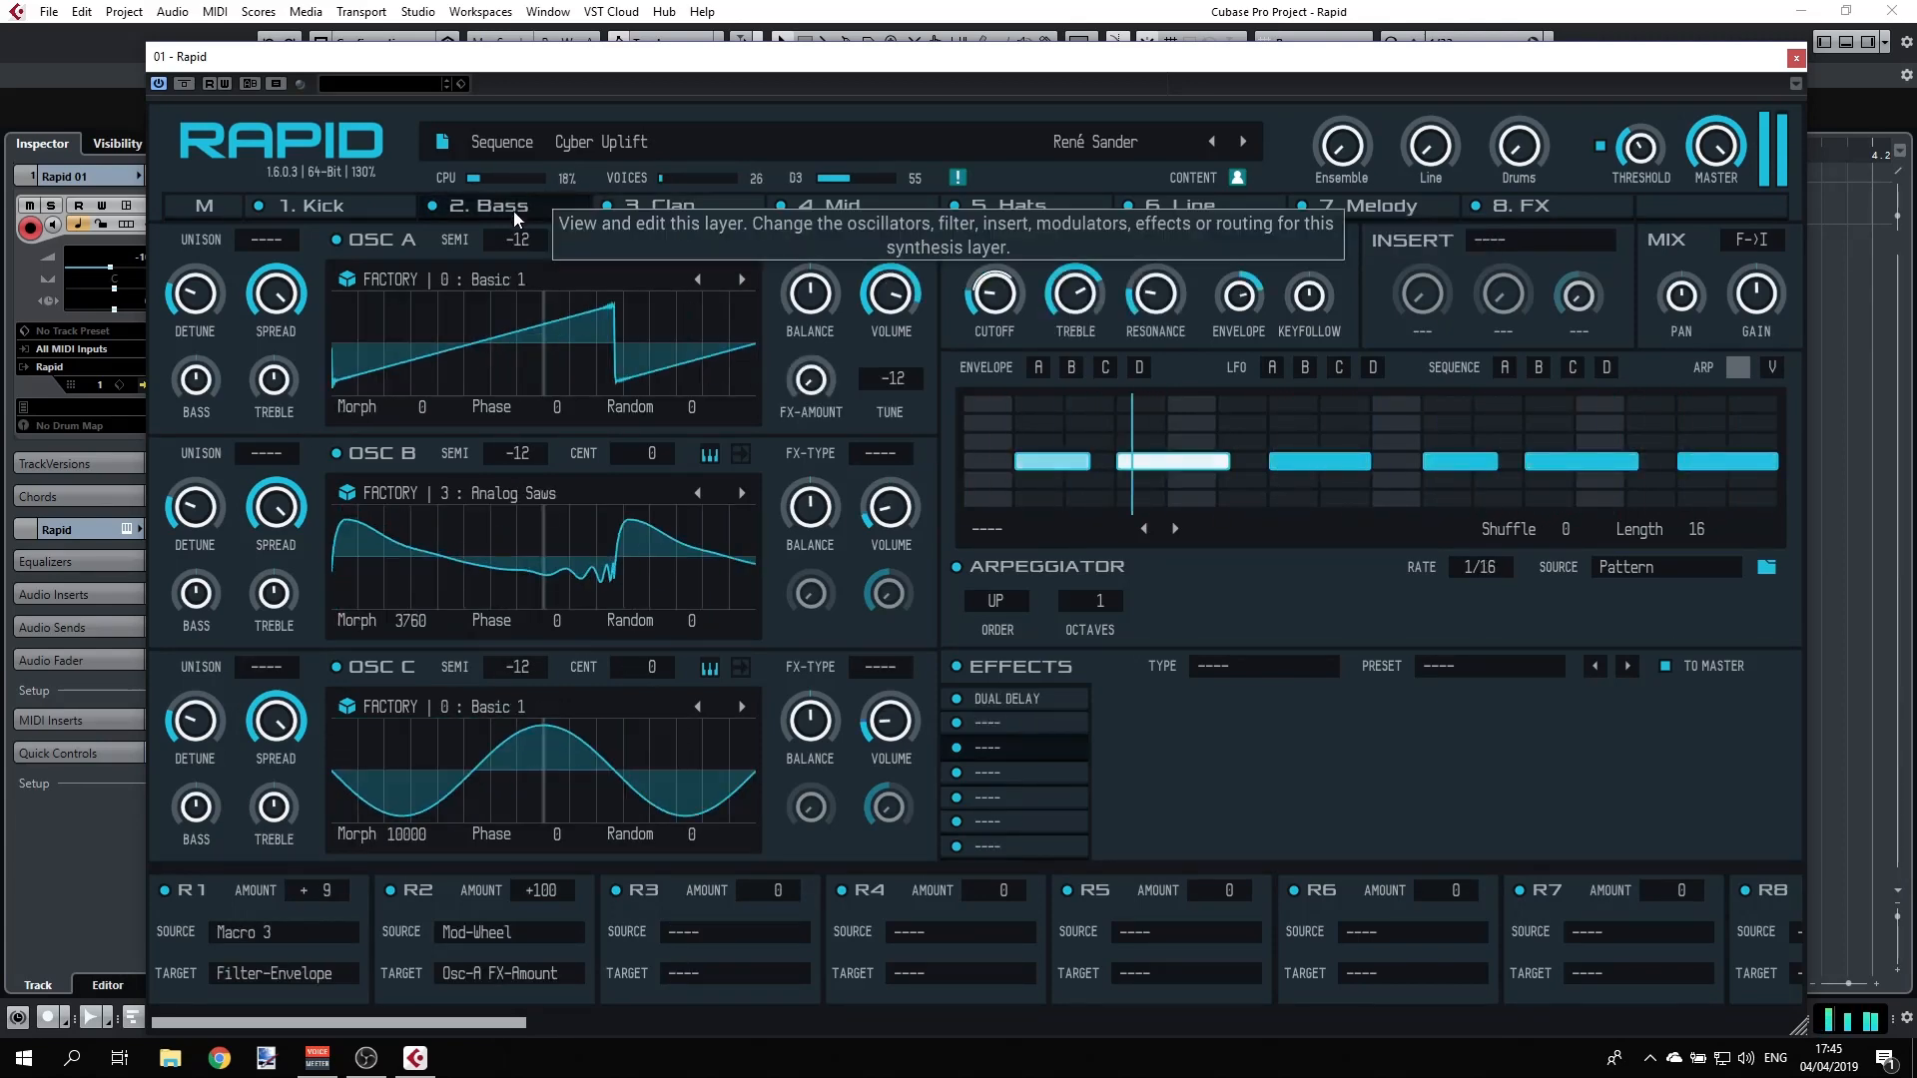
left_click(385, 212)
left_click(659, 207)
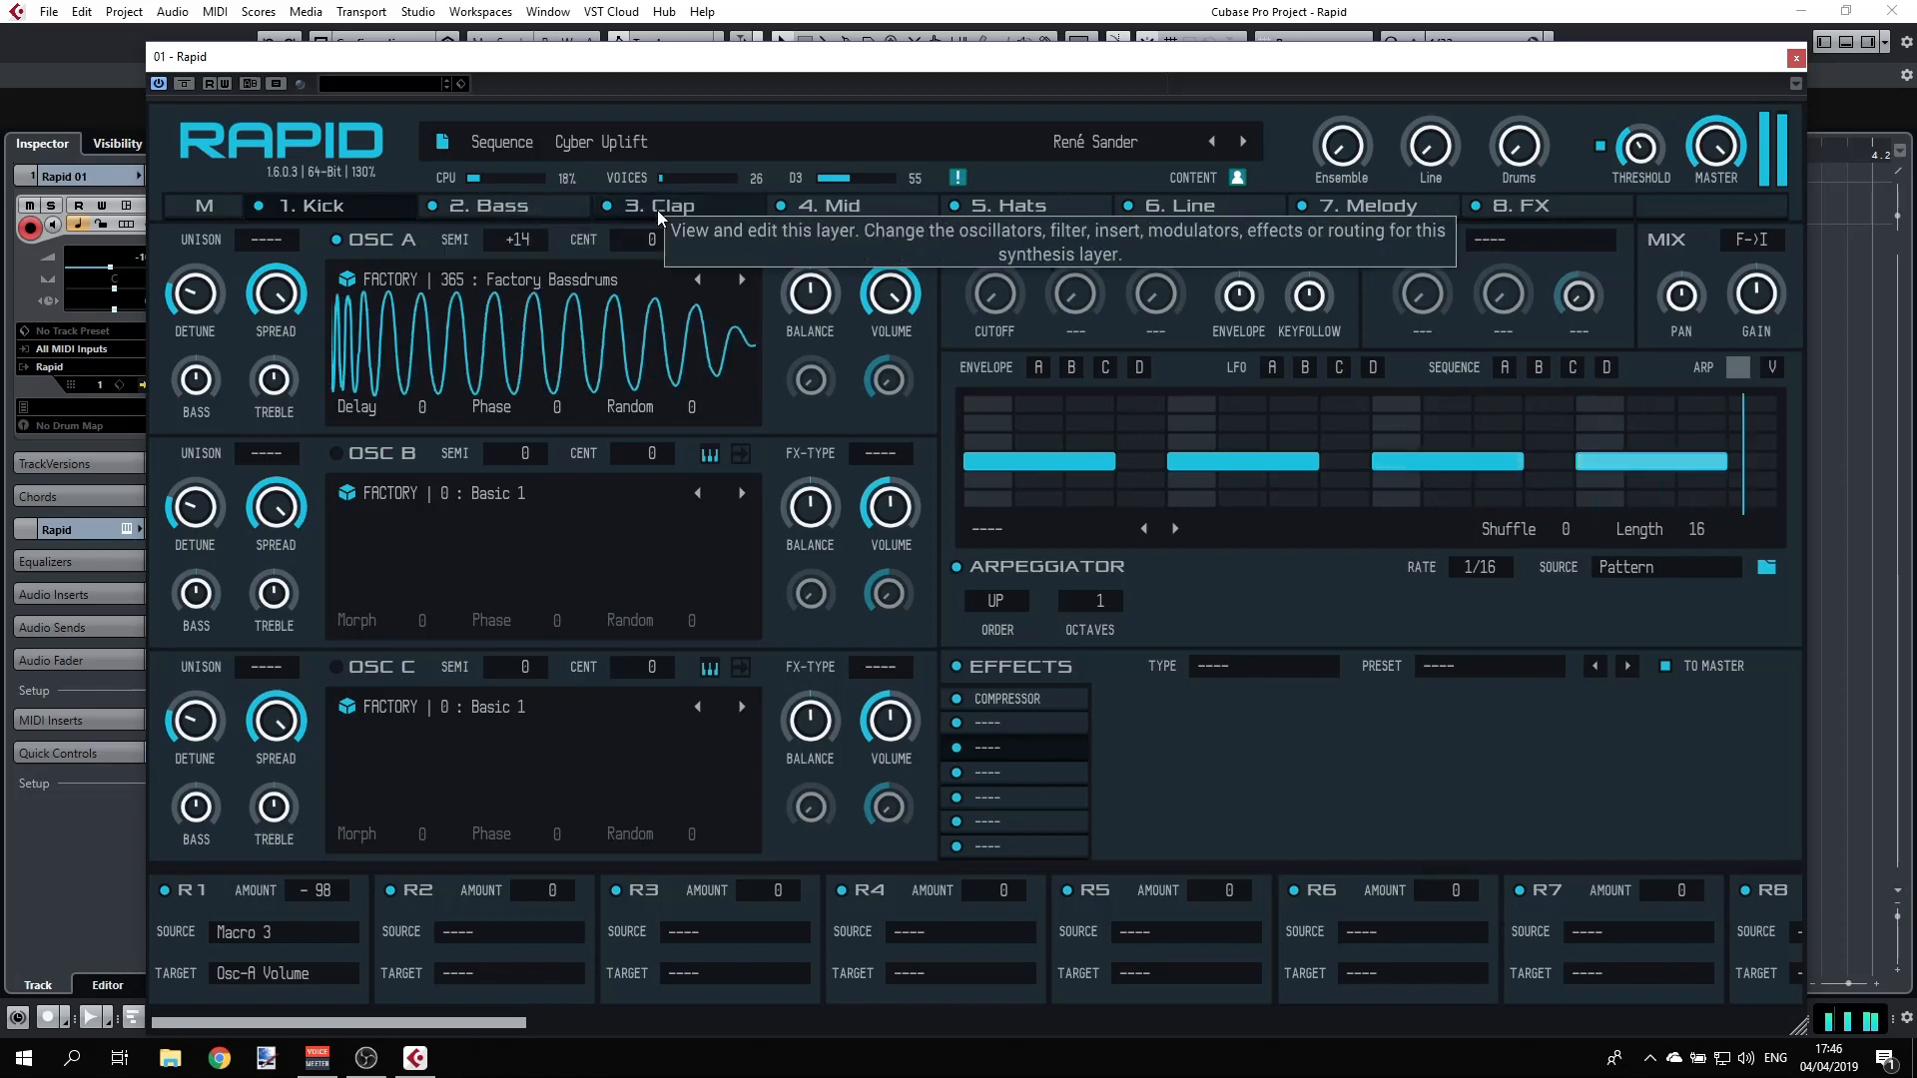
left_click(865, 212)
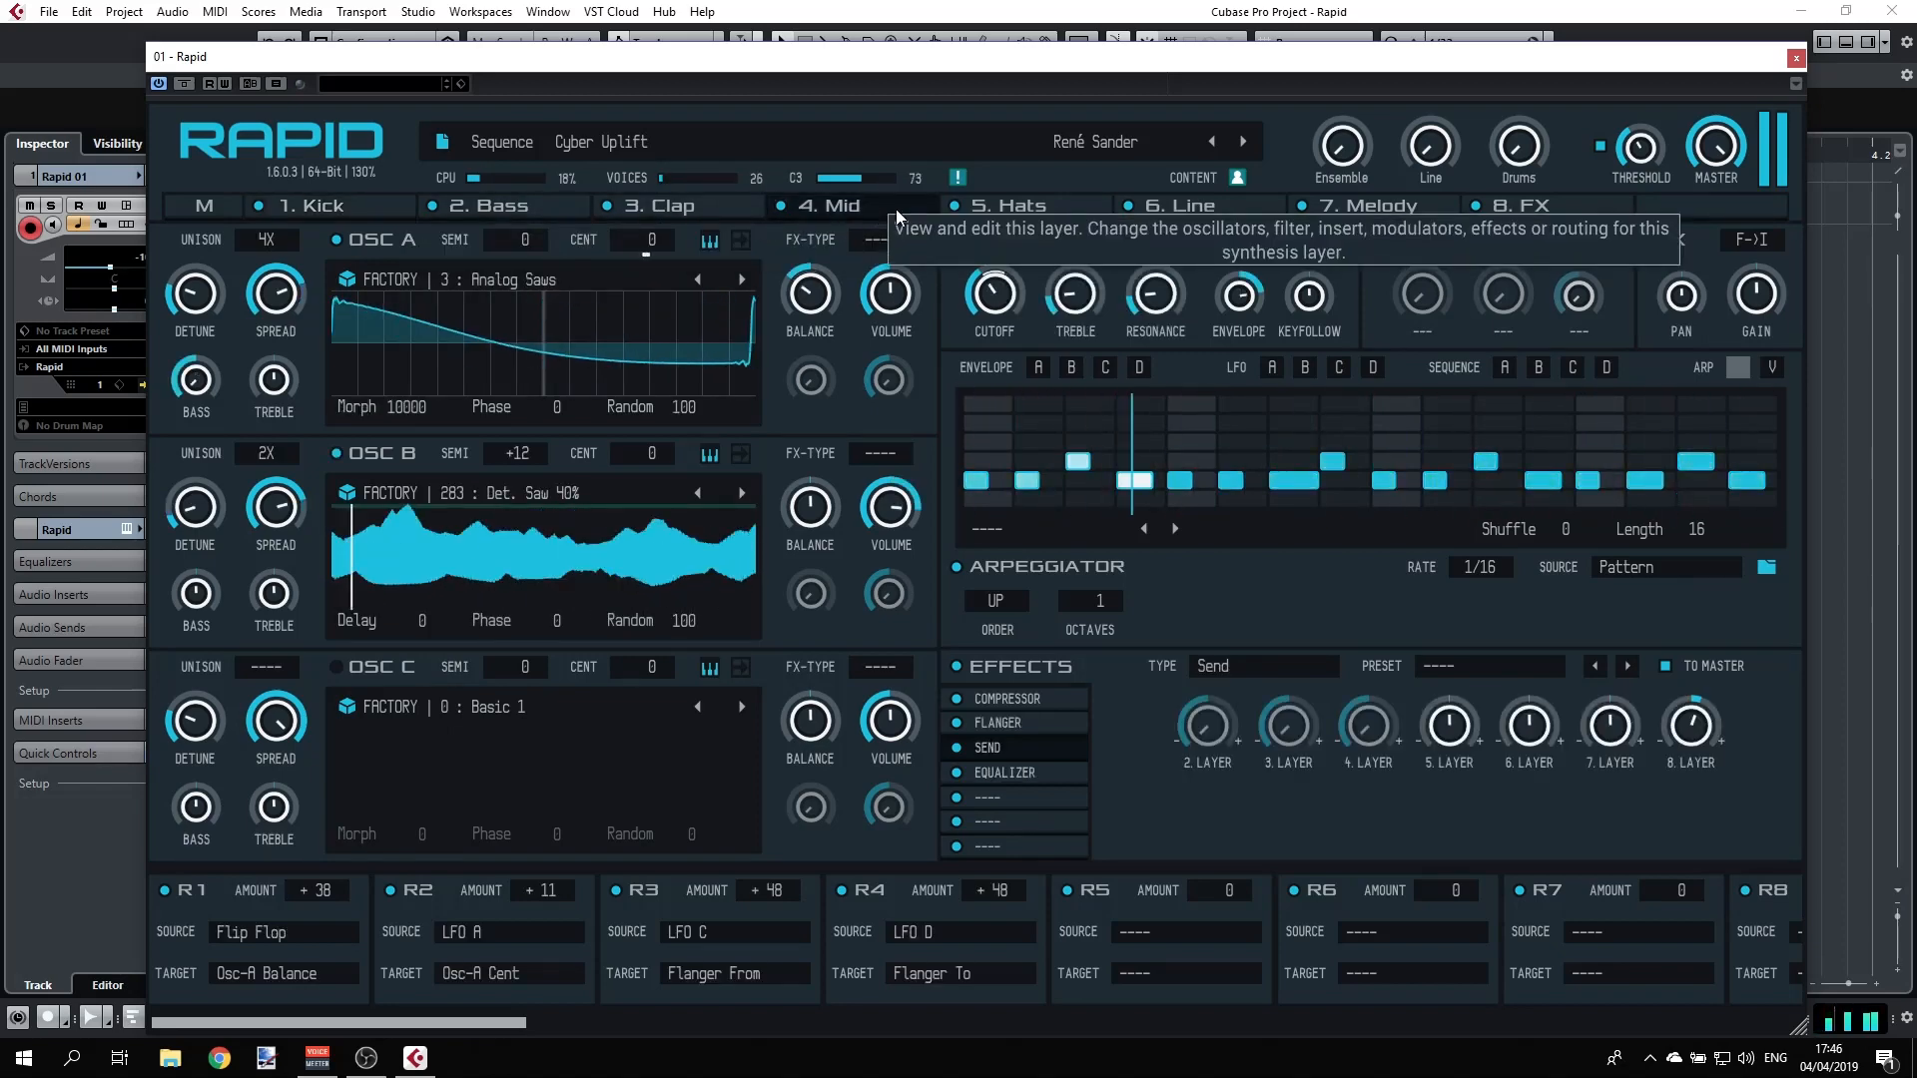